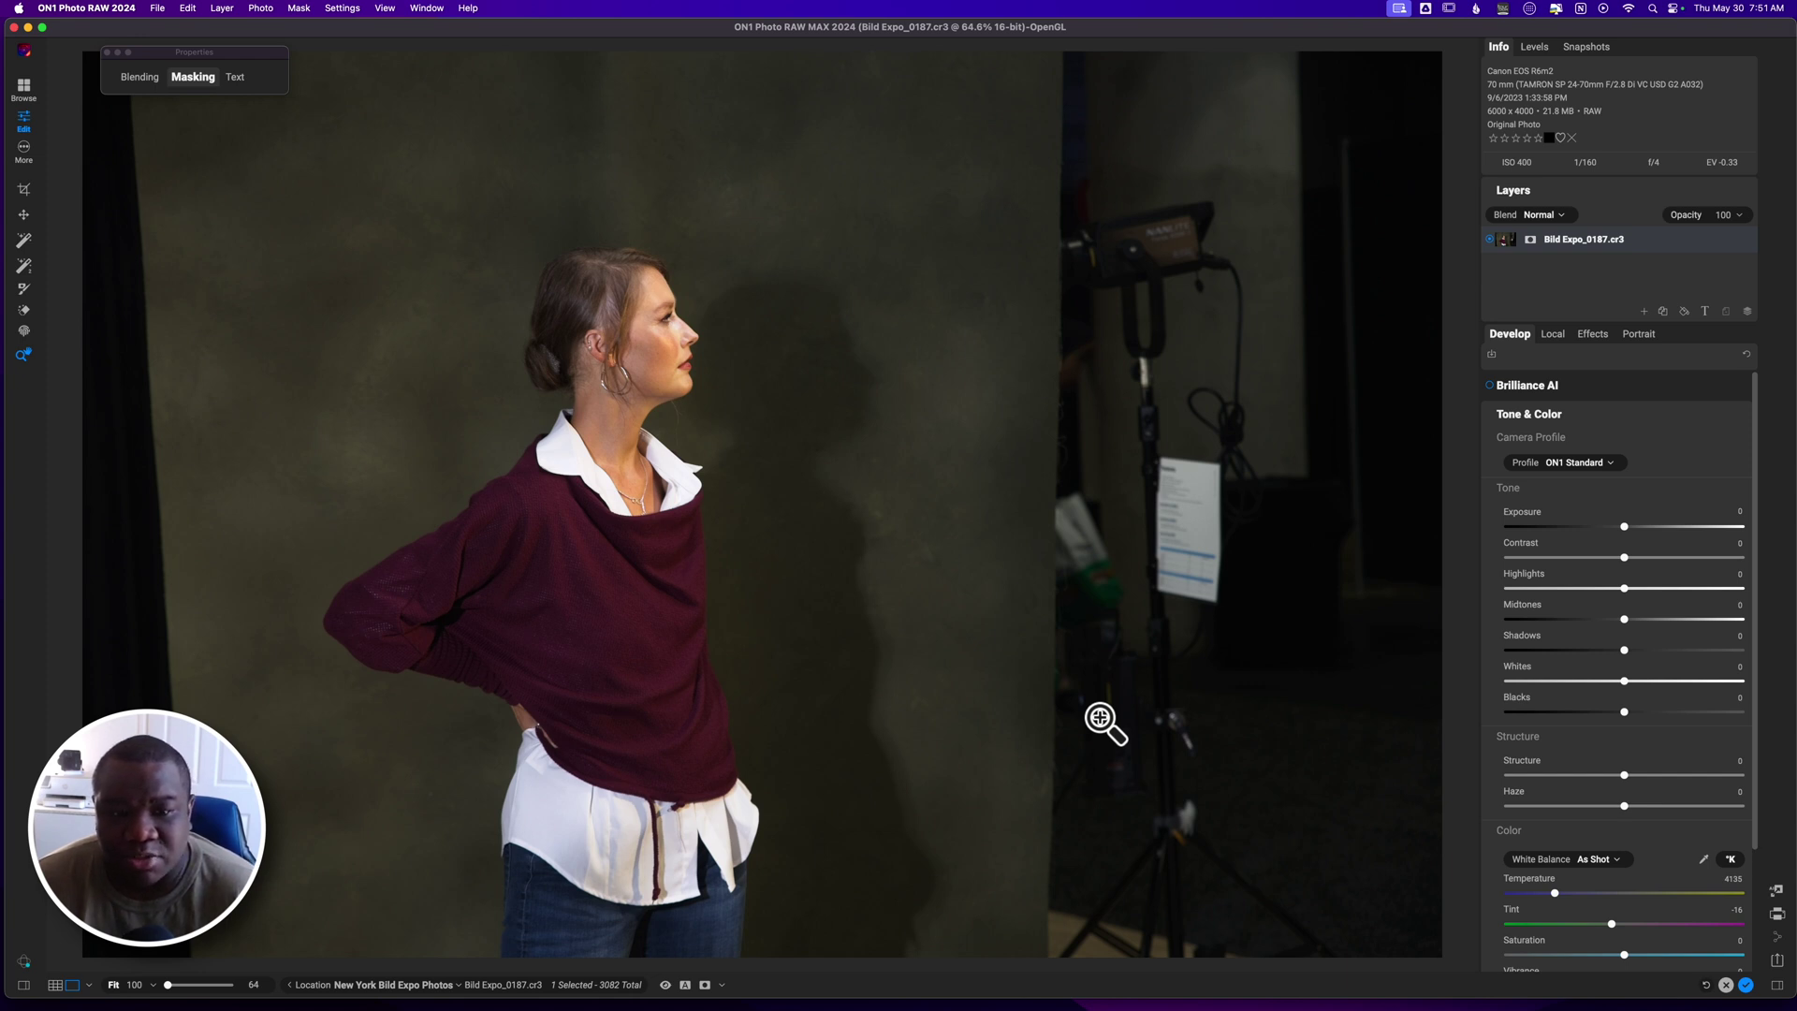
- Start a crop and set the aspect ratio to 4x5 (8x10) after trying 3x4 (6x8)
{"action": "key", "text": "c"}
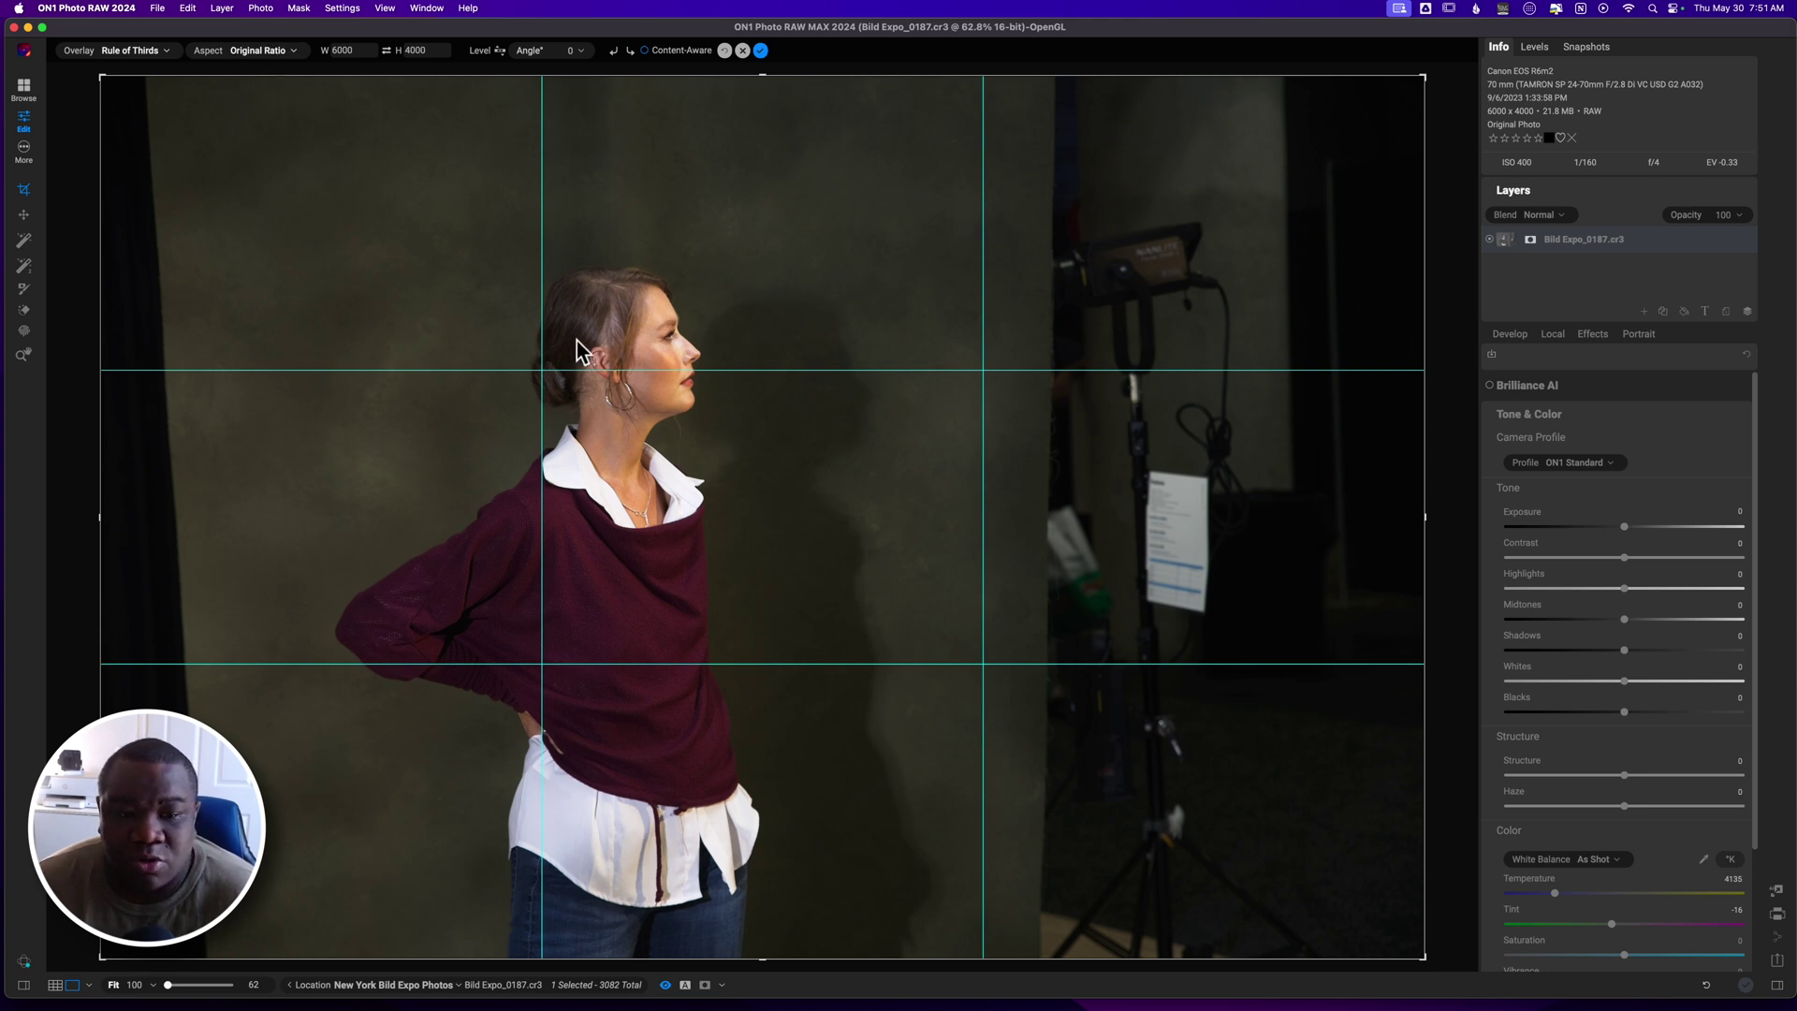
{"action": "left_click", "coordinate": [298, 53]}
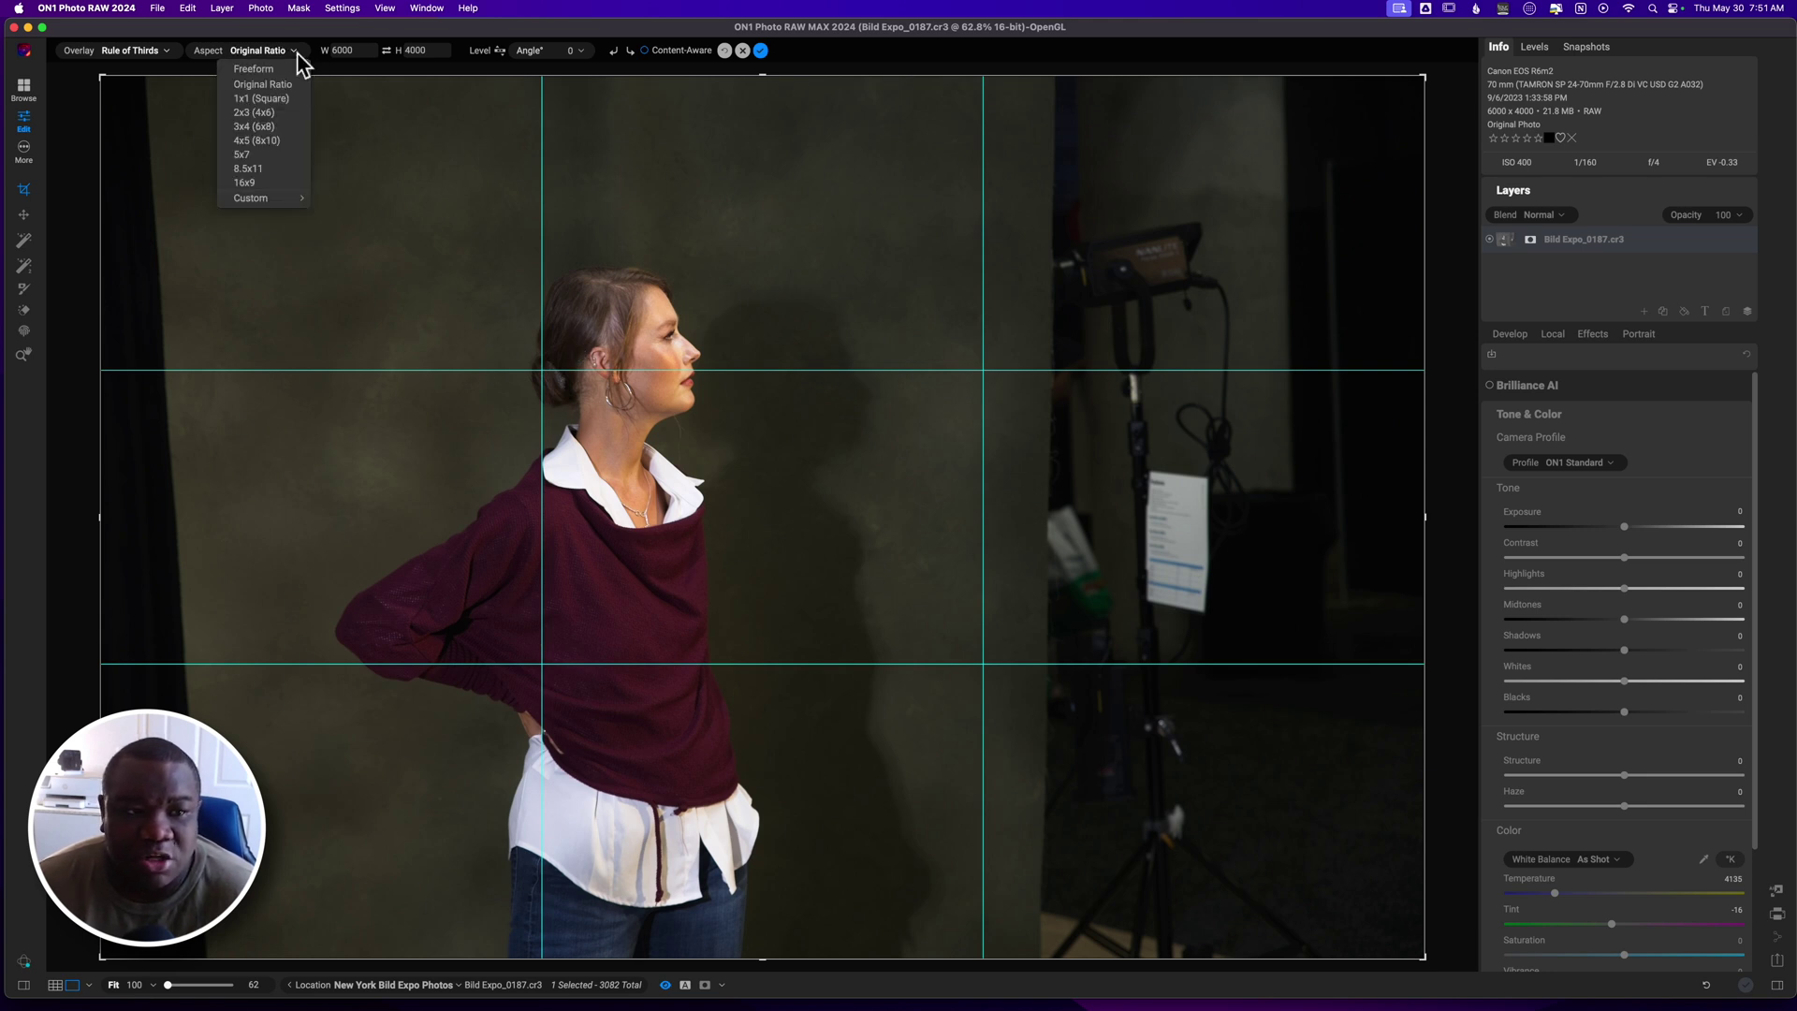
{"action": "left_click", "coordinate": [262, 127]}
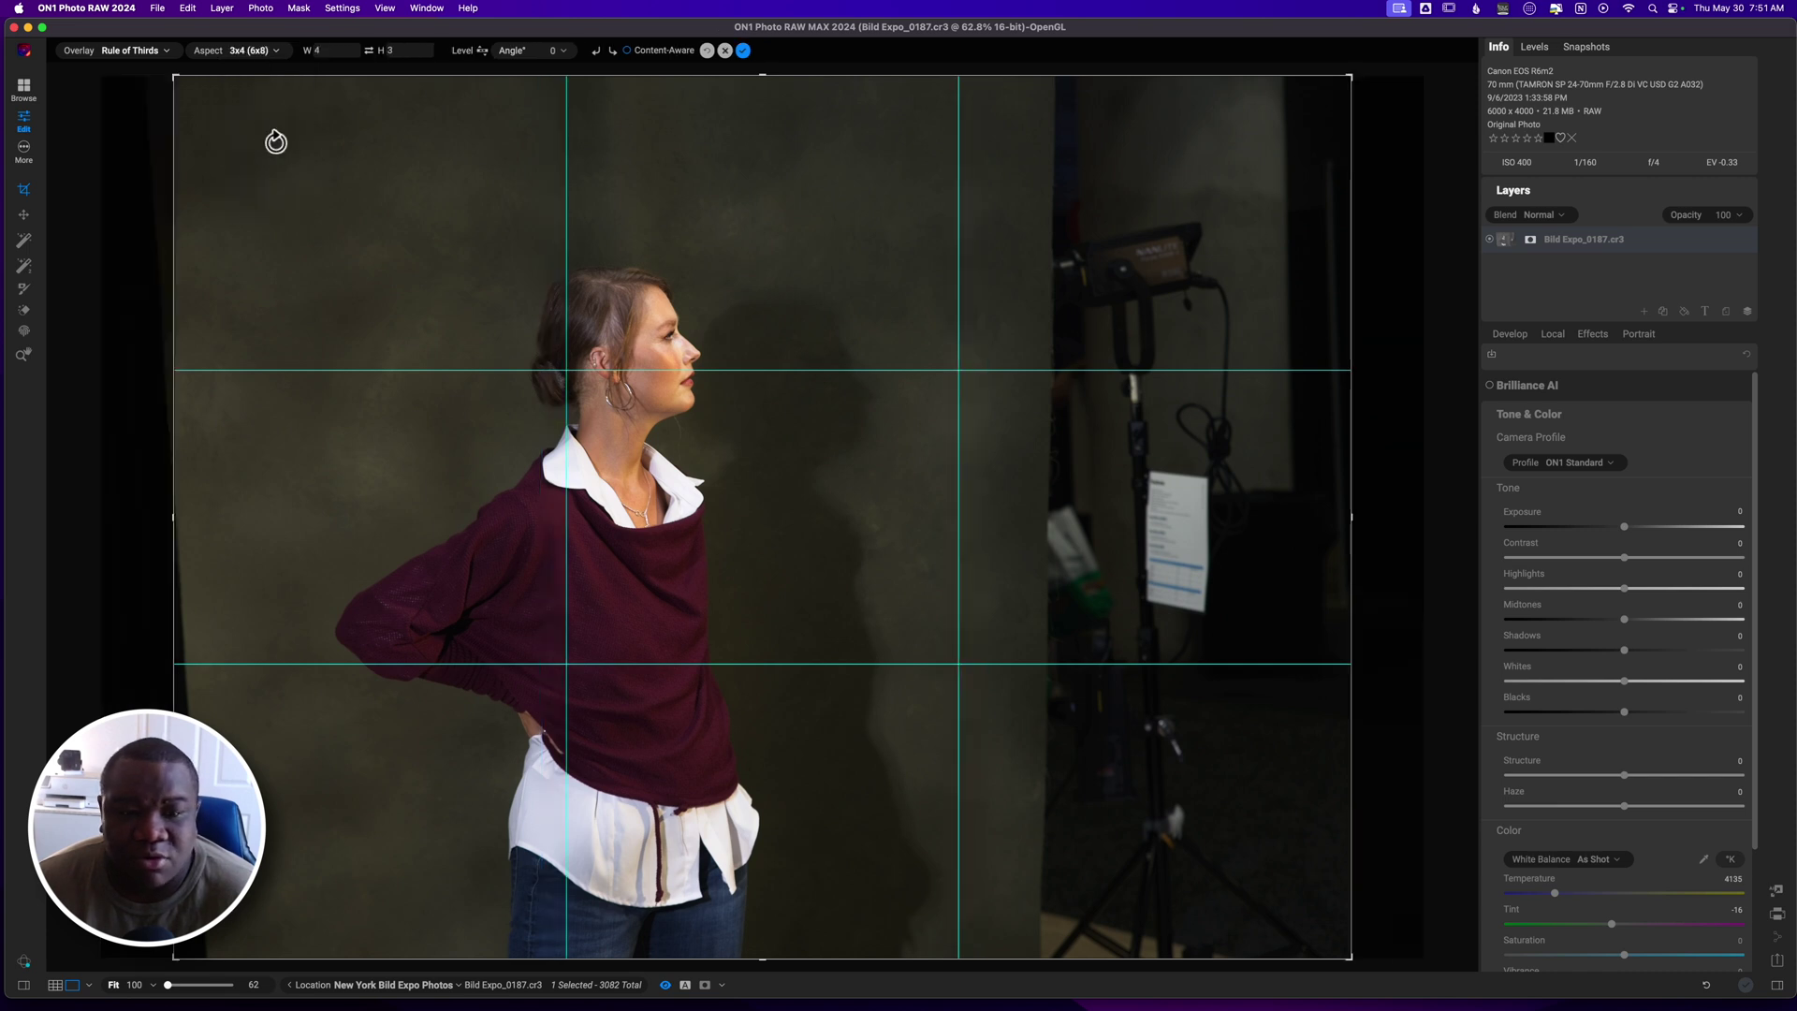
{"action": "left_click", "coordinate": [262, 56]}
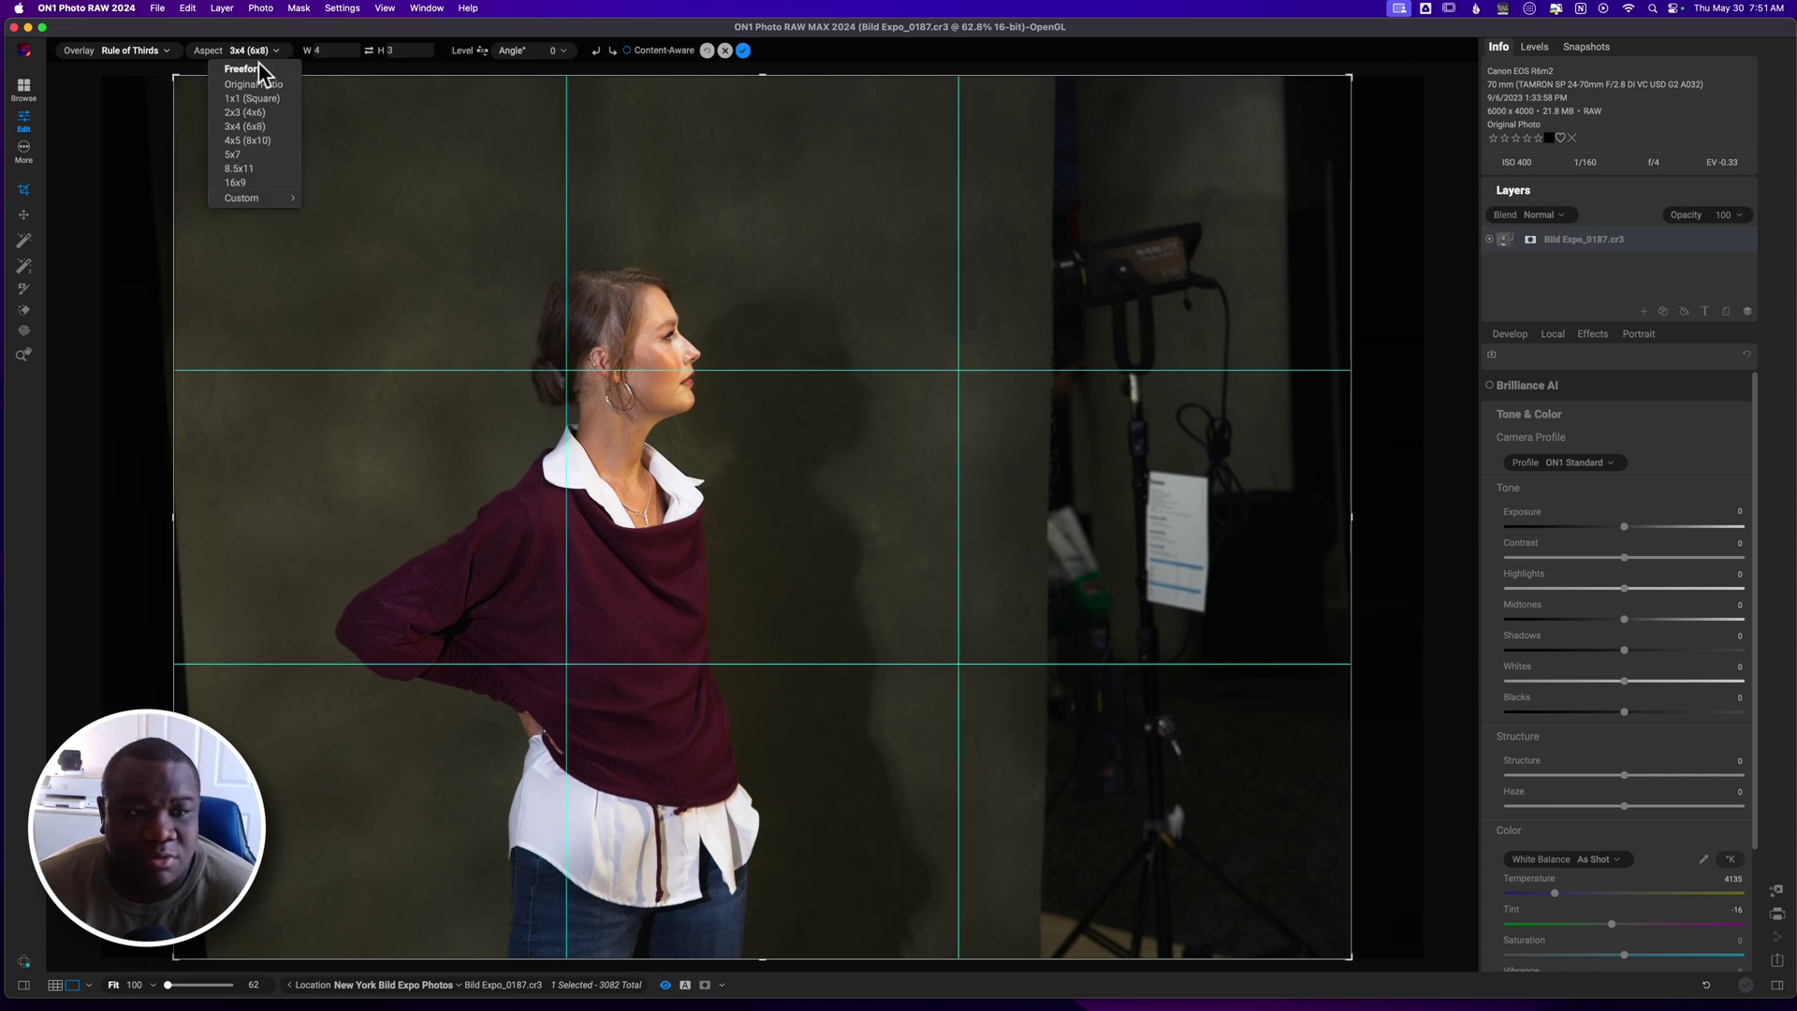
{"action": "left_click", "coordinate": [264, 141]}
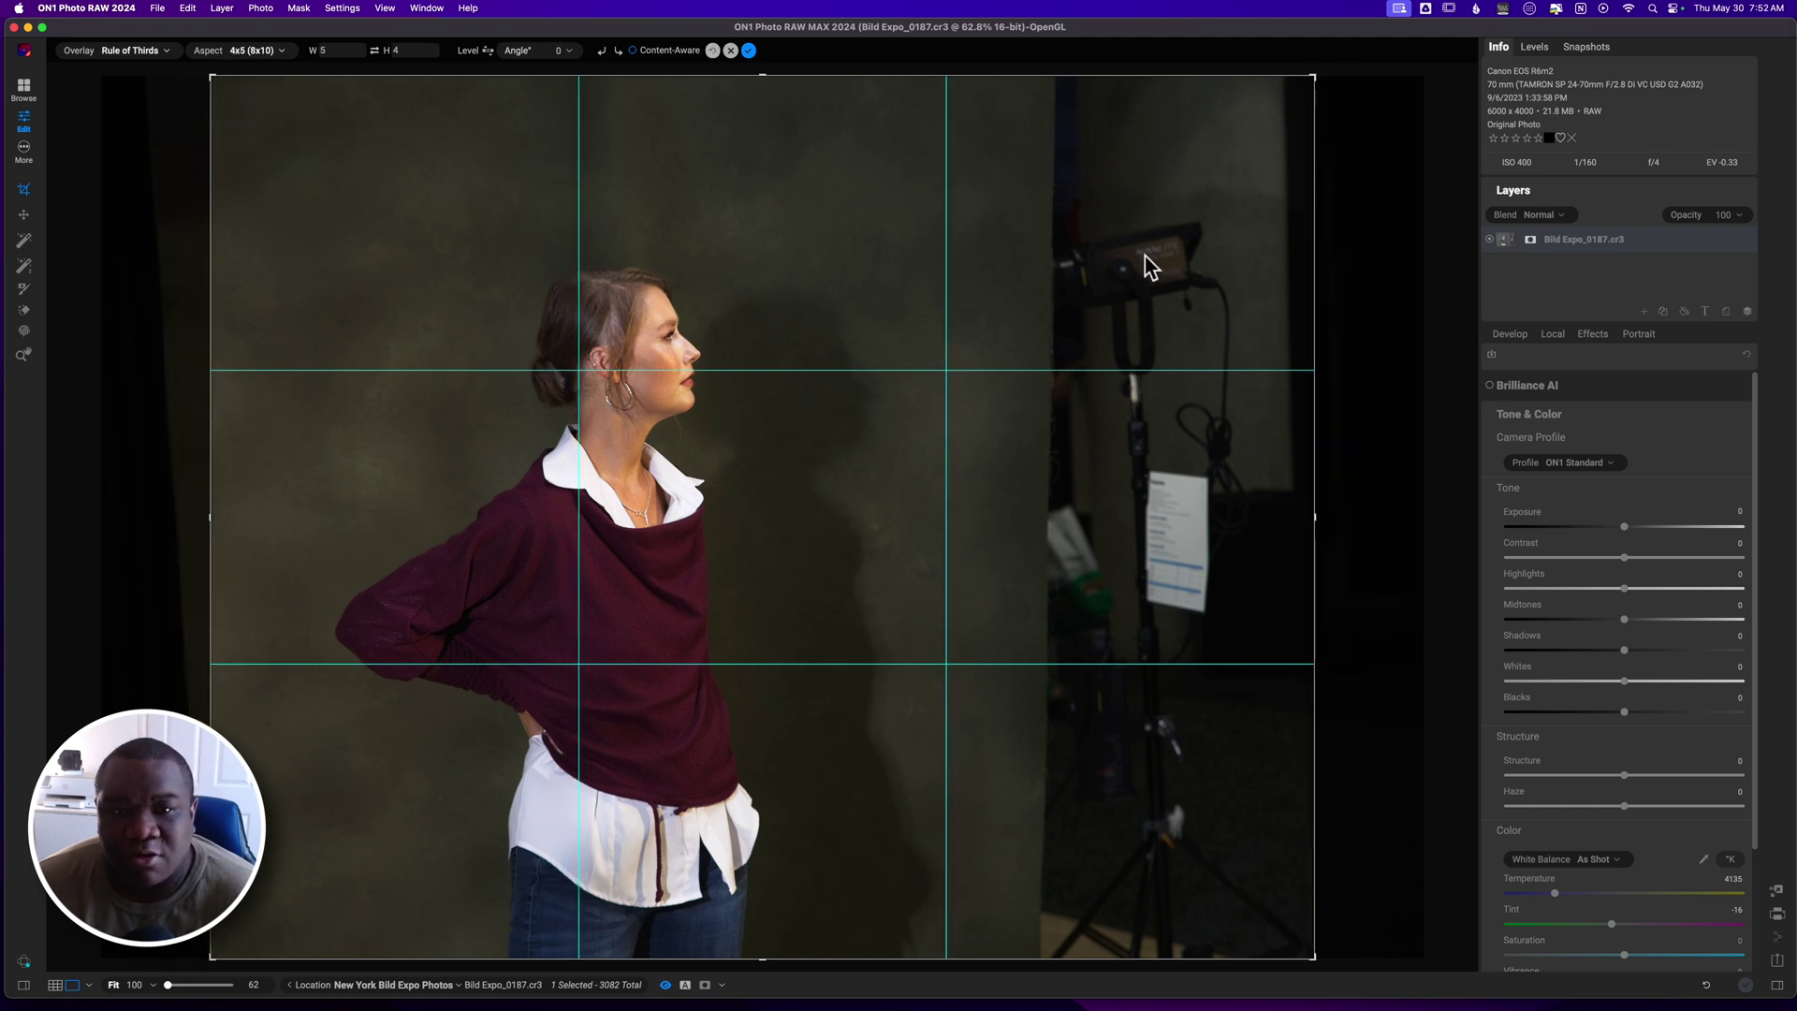
- Flip the crop to portrait, tighten it from the top and centre the woman
{"action": "left_click_drag", "start_coordinate": [1315, 79], "coordinate": [1187, 80]}
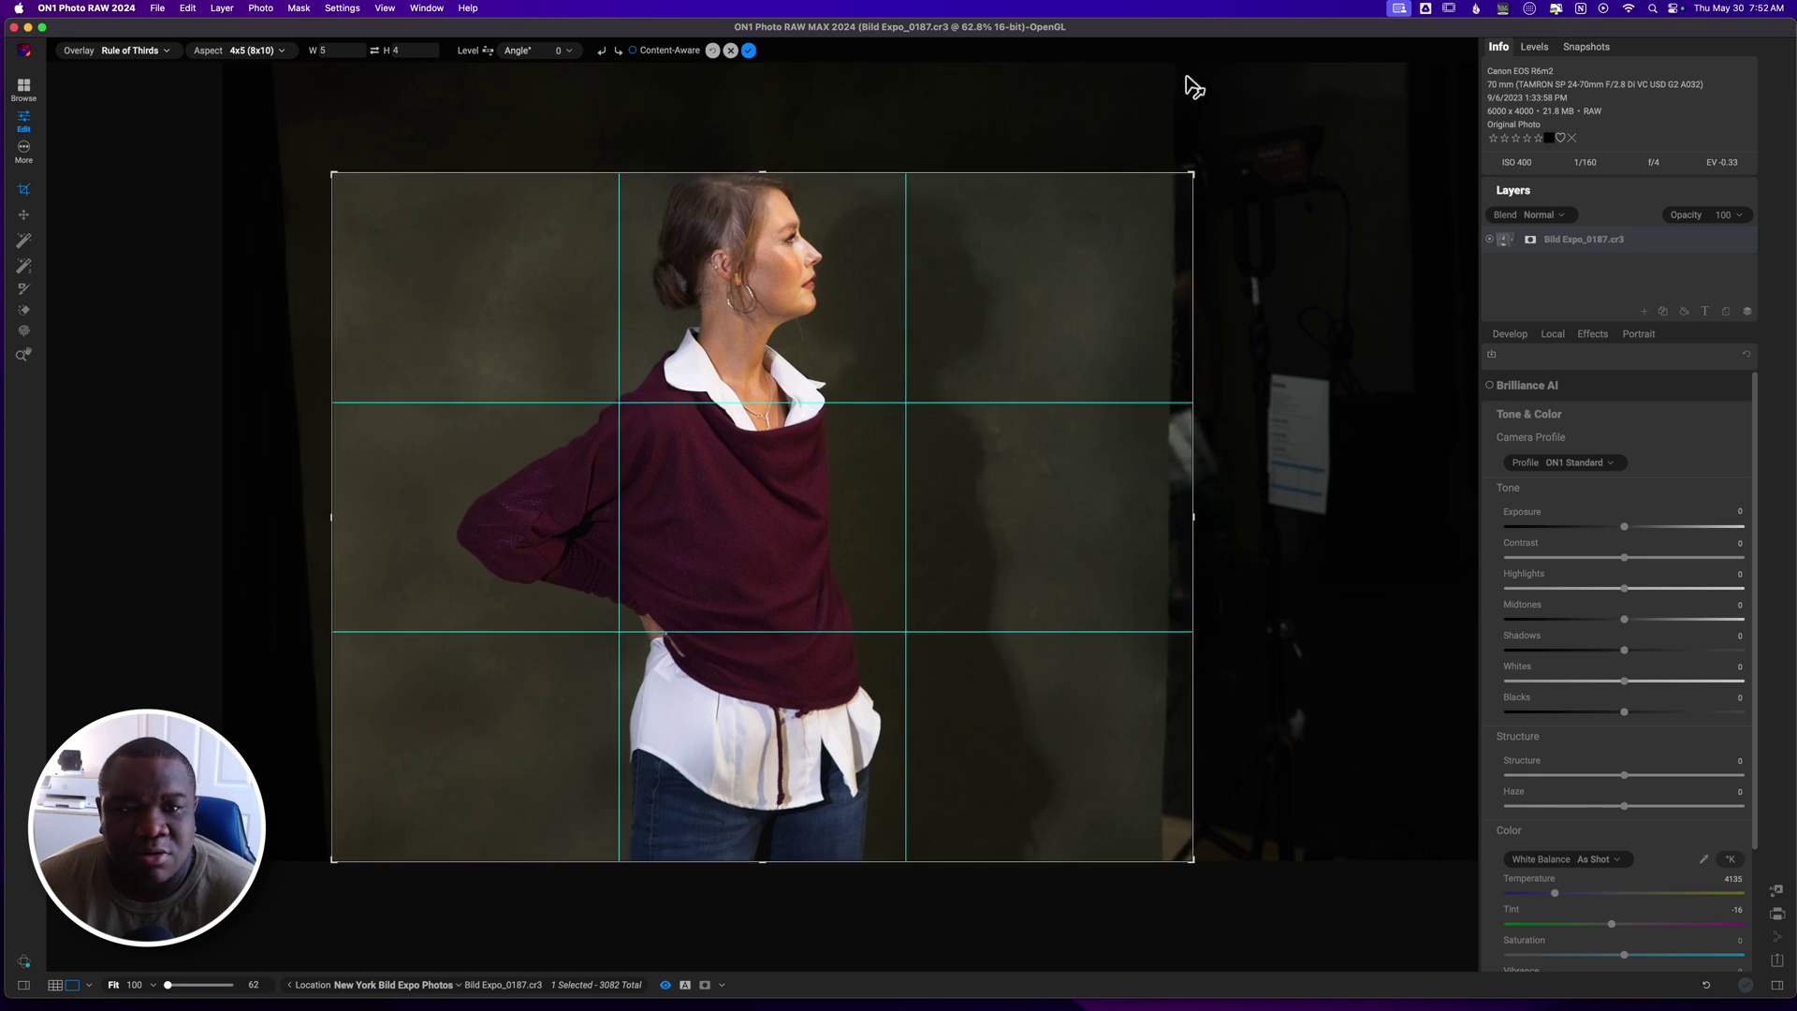
{"action": "left_click", "coordinate": [374, 51]}
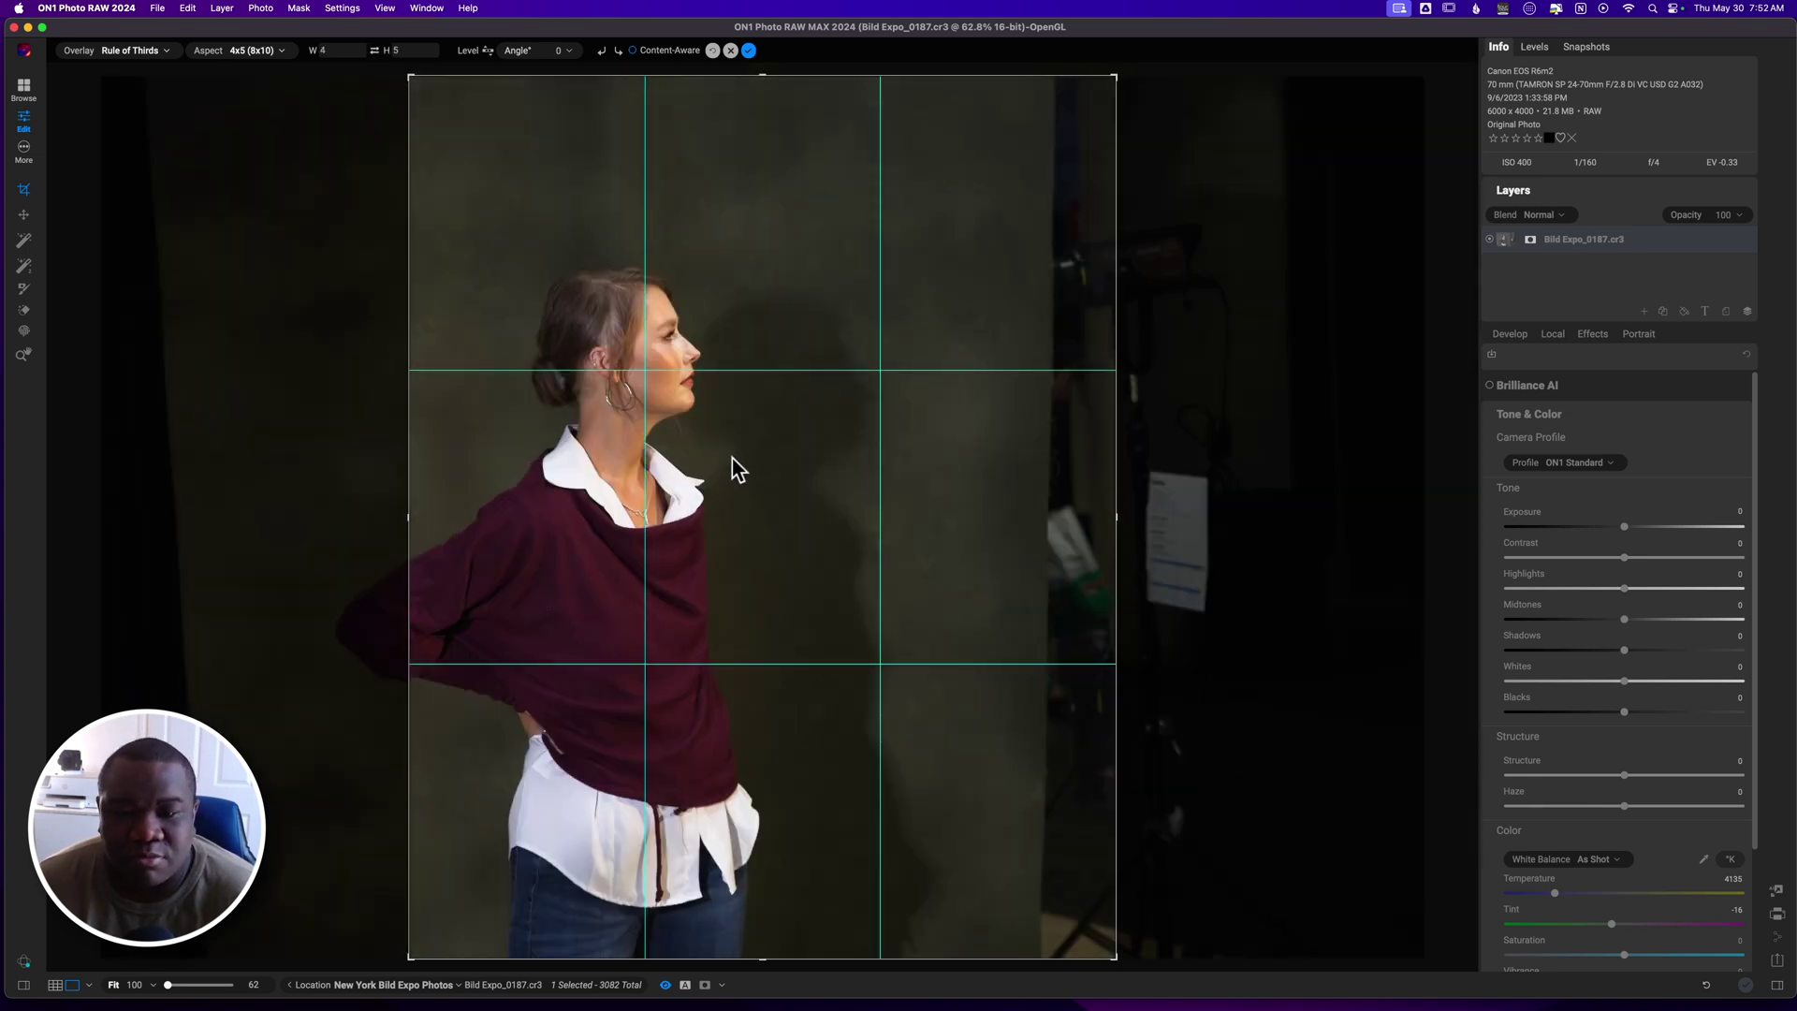
{"action": "left_click_drag", "start_coordinate": [694, 436], "coordinate": [870, 432]}
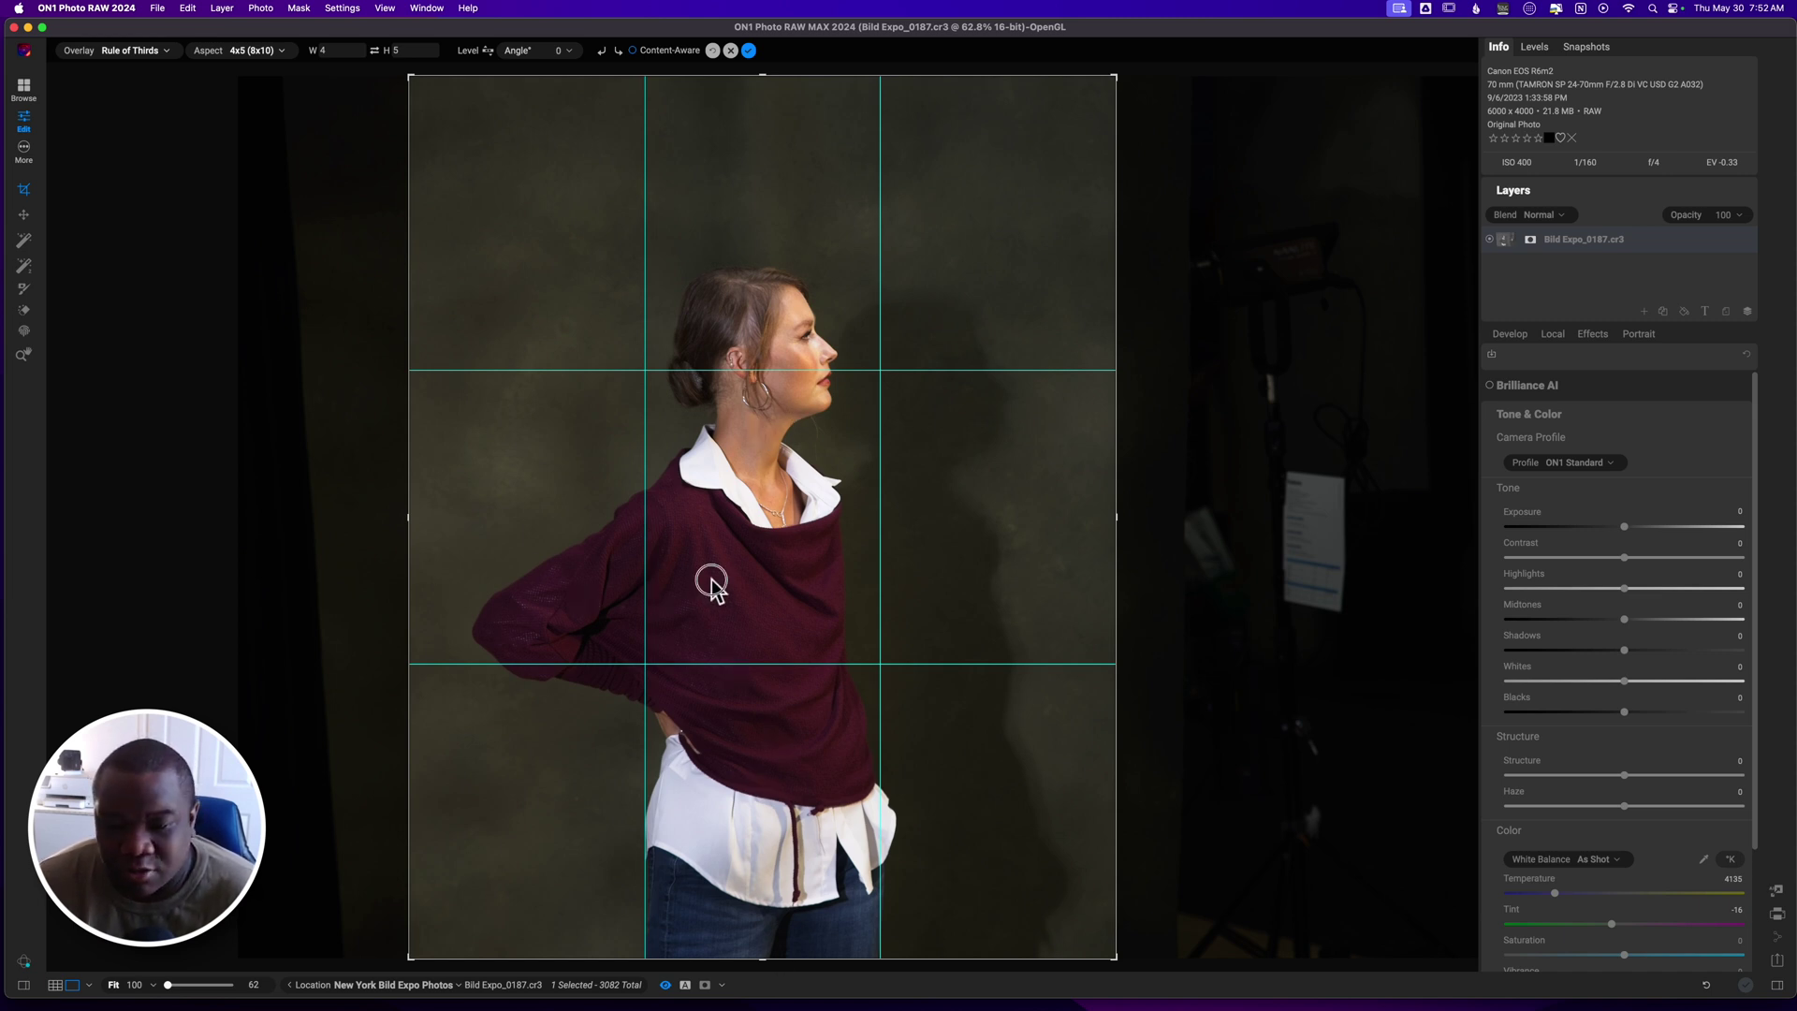
{"action": "left_click_drag", "start_coordinate": [712, 580], "coordinate": [631, 575]}
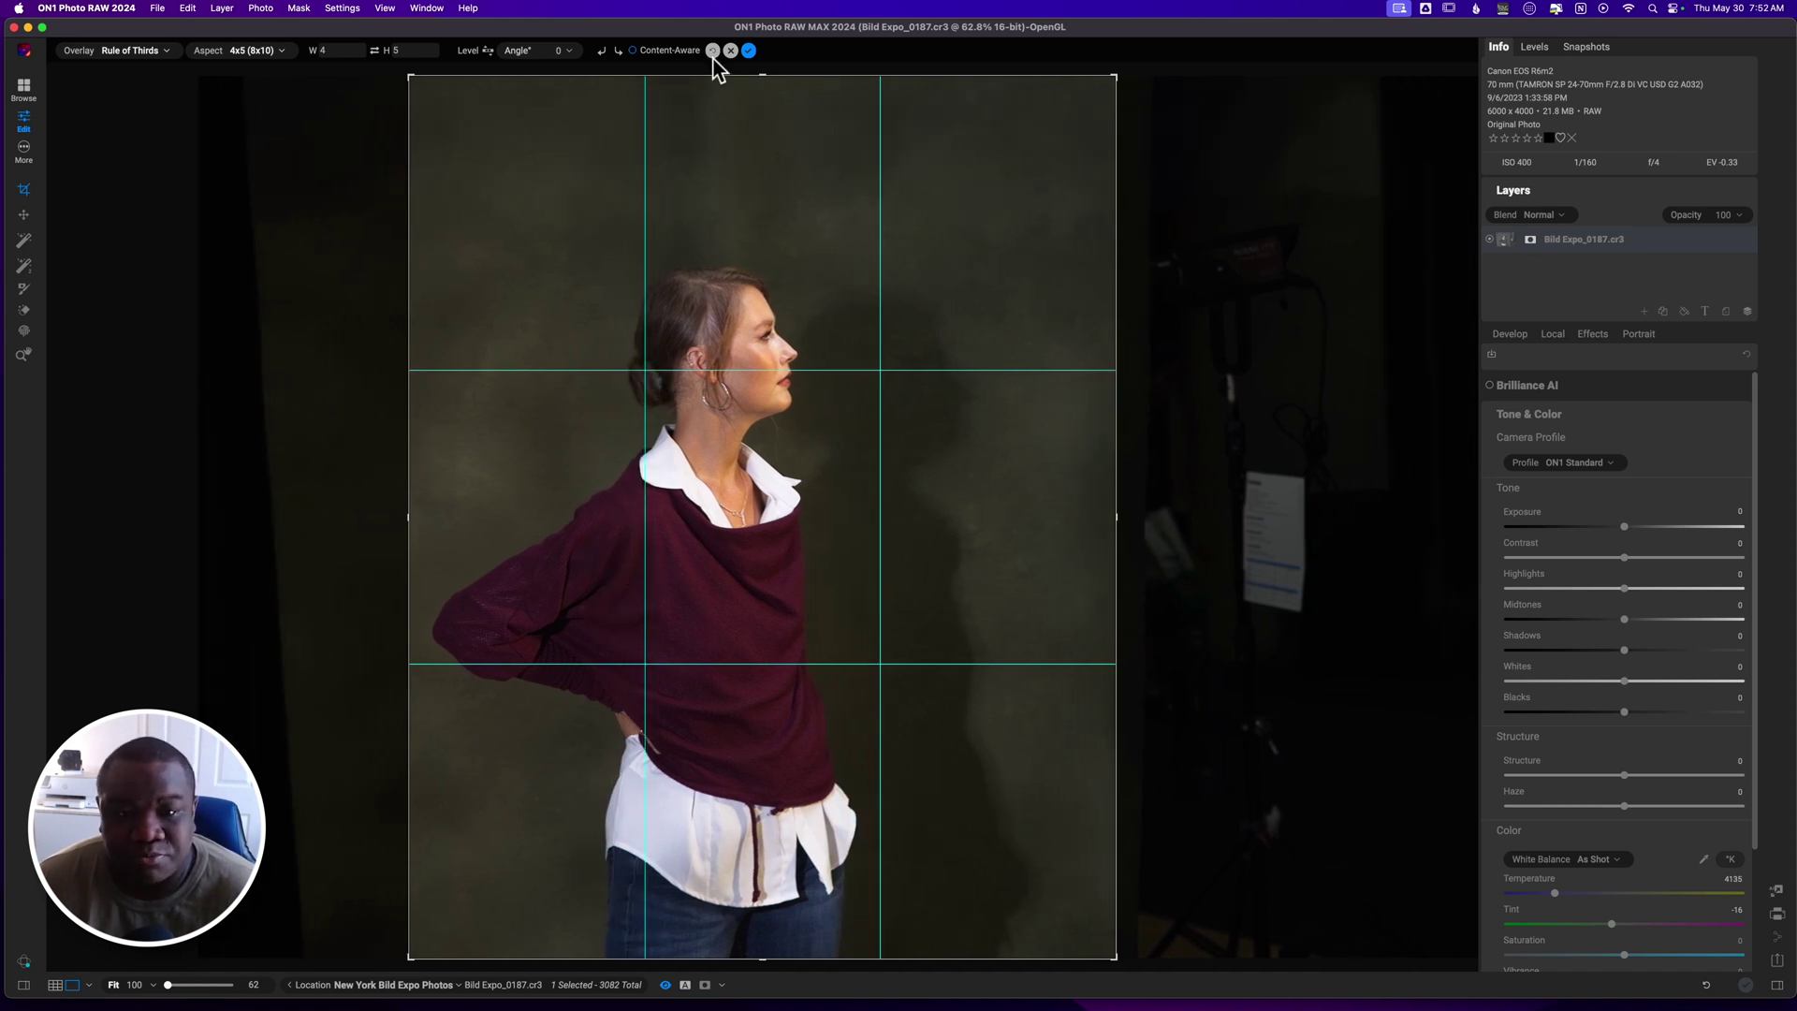
{"action": "left_click_drag", "start_coordinate": [737, 485], "coordinate": [758, 480]}
{"action": "left_click_drag", "start_coordinate": [766, 78], "coordinate": [762, 107]}
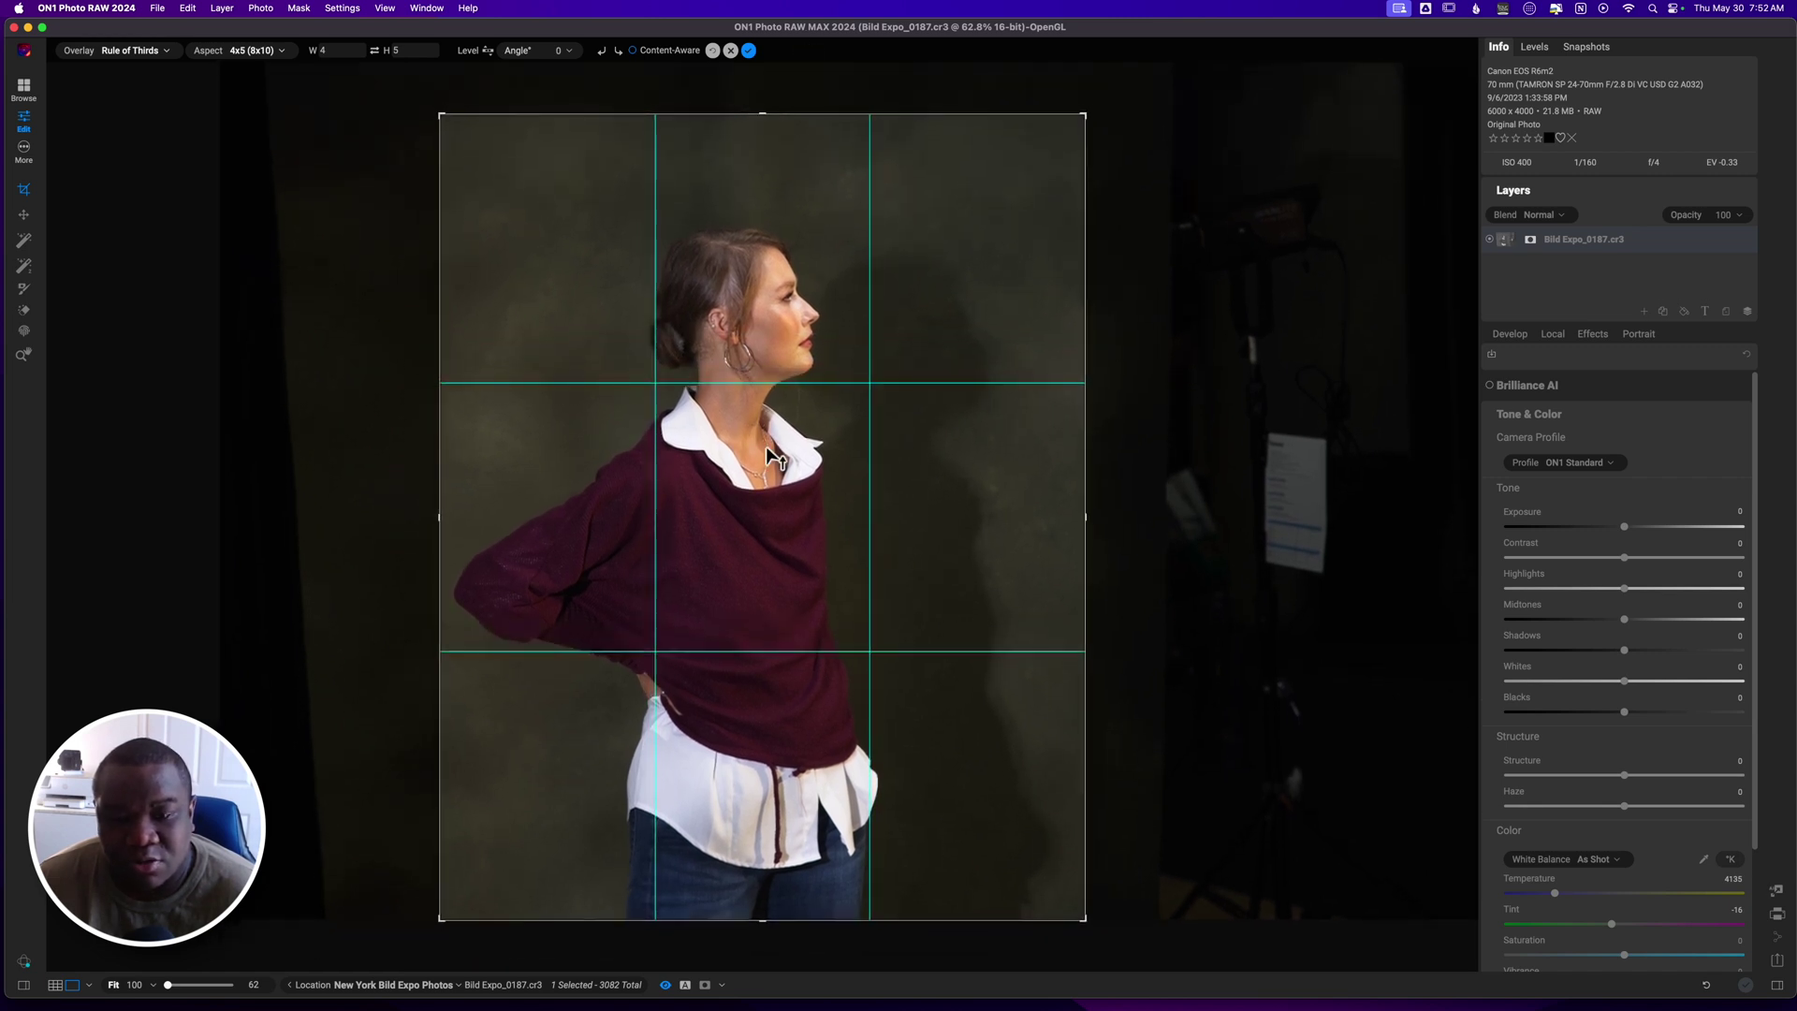
{"action": "left_click_drag", "start_coordinate": [765, 472], "coordinate": [767, 478]}
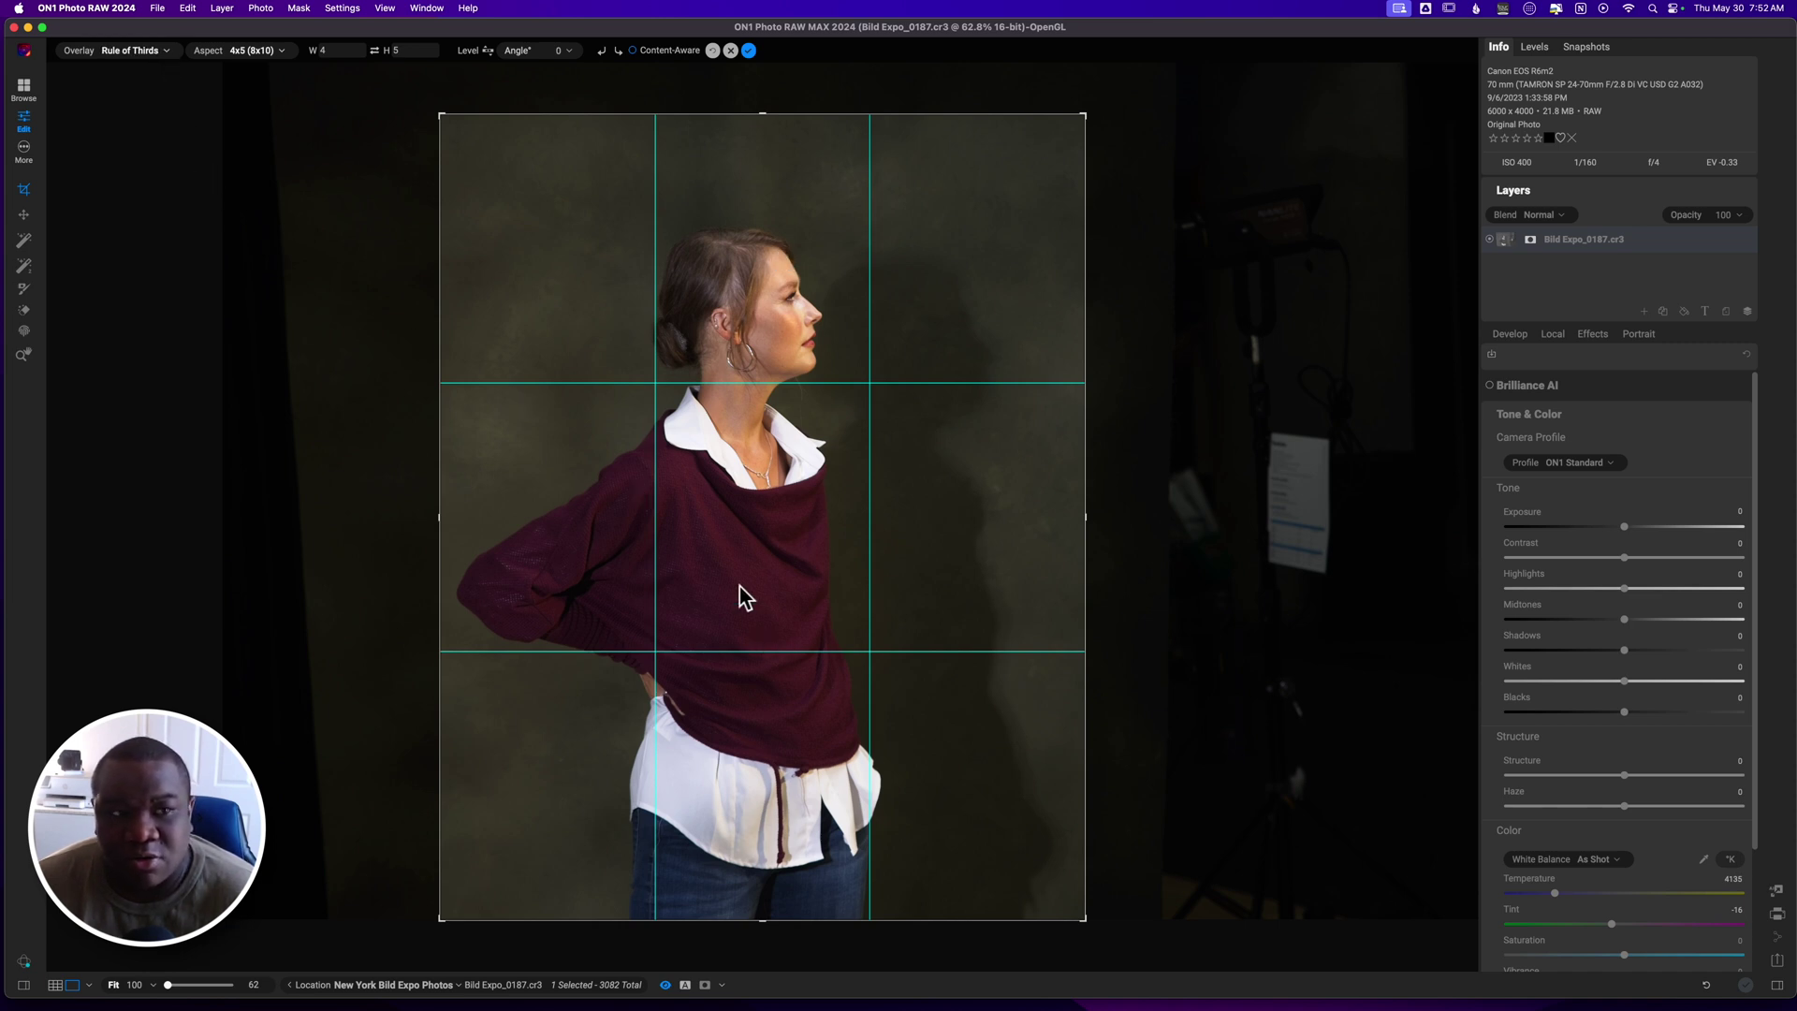
{"action": "left_click", "coordinate": [163, 52]}
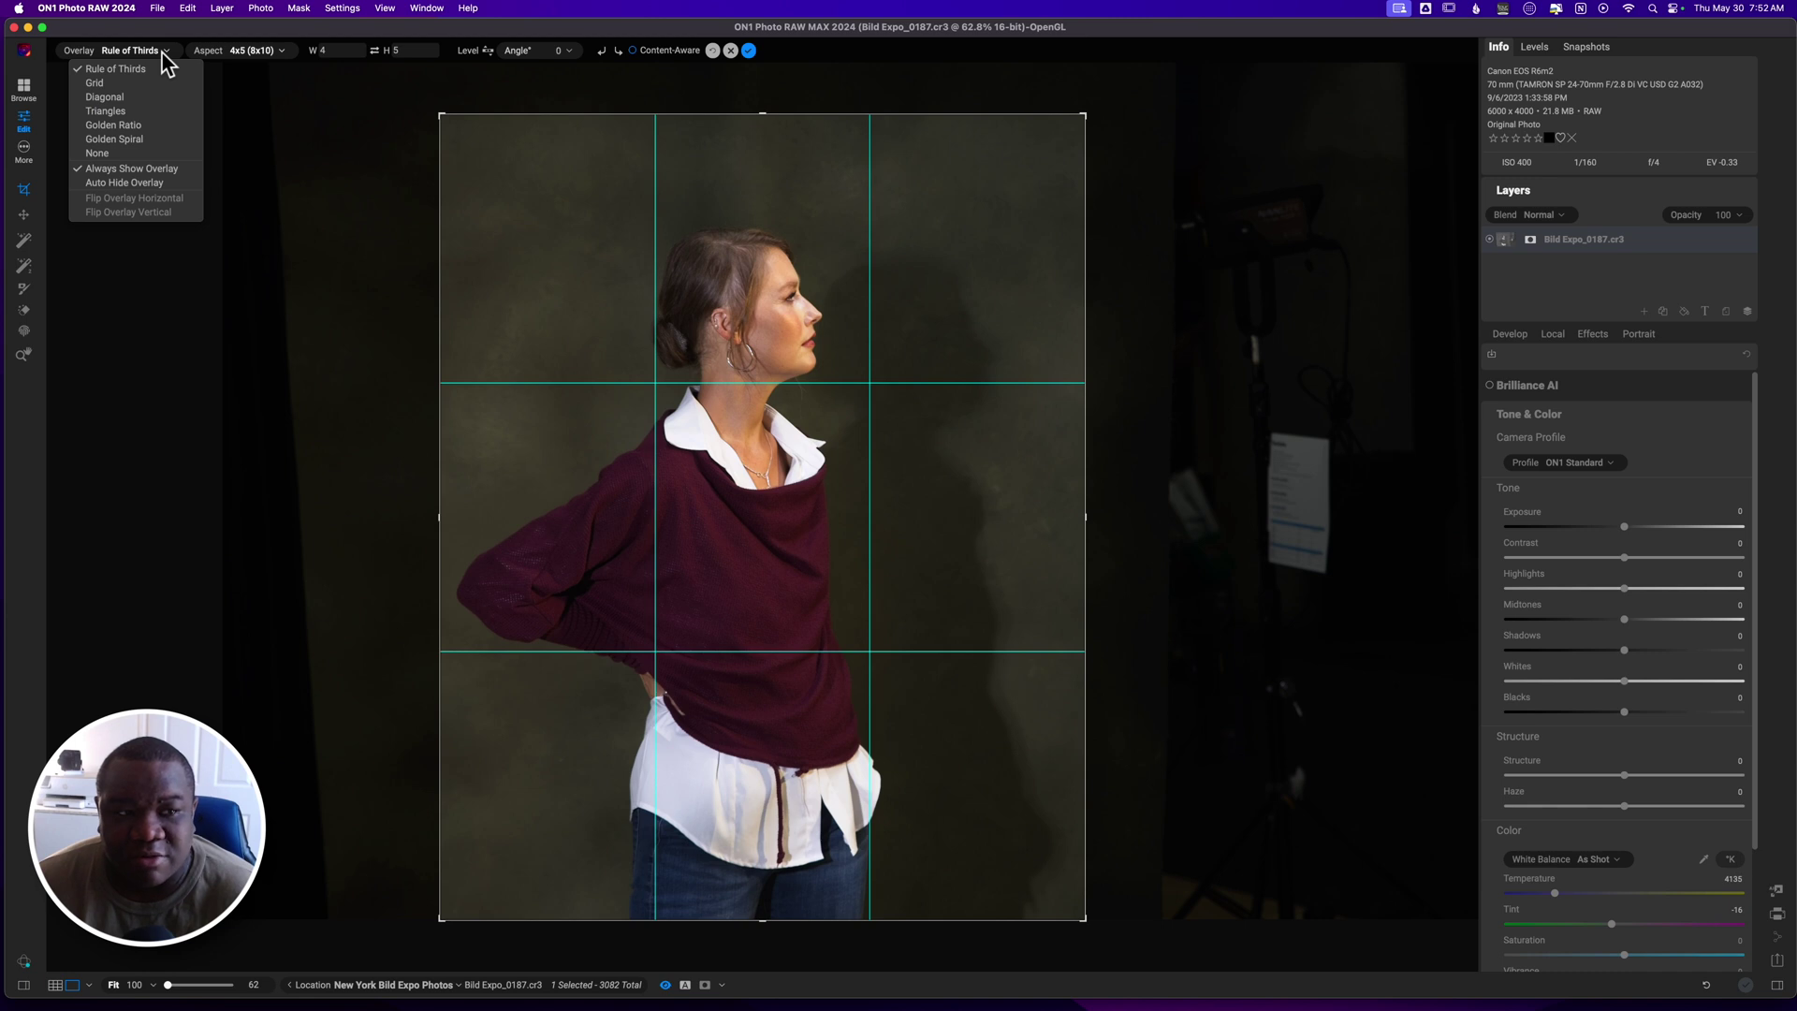
- Set the crop overlay guide to Diagonal
{"action": "left_click", "coordinate": [118, 98]}
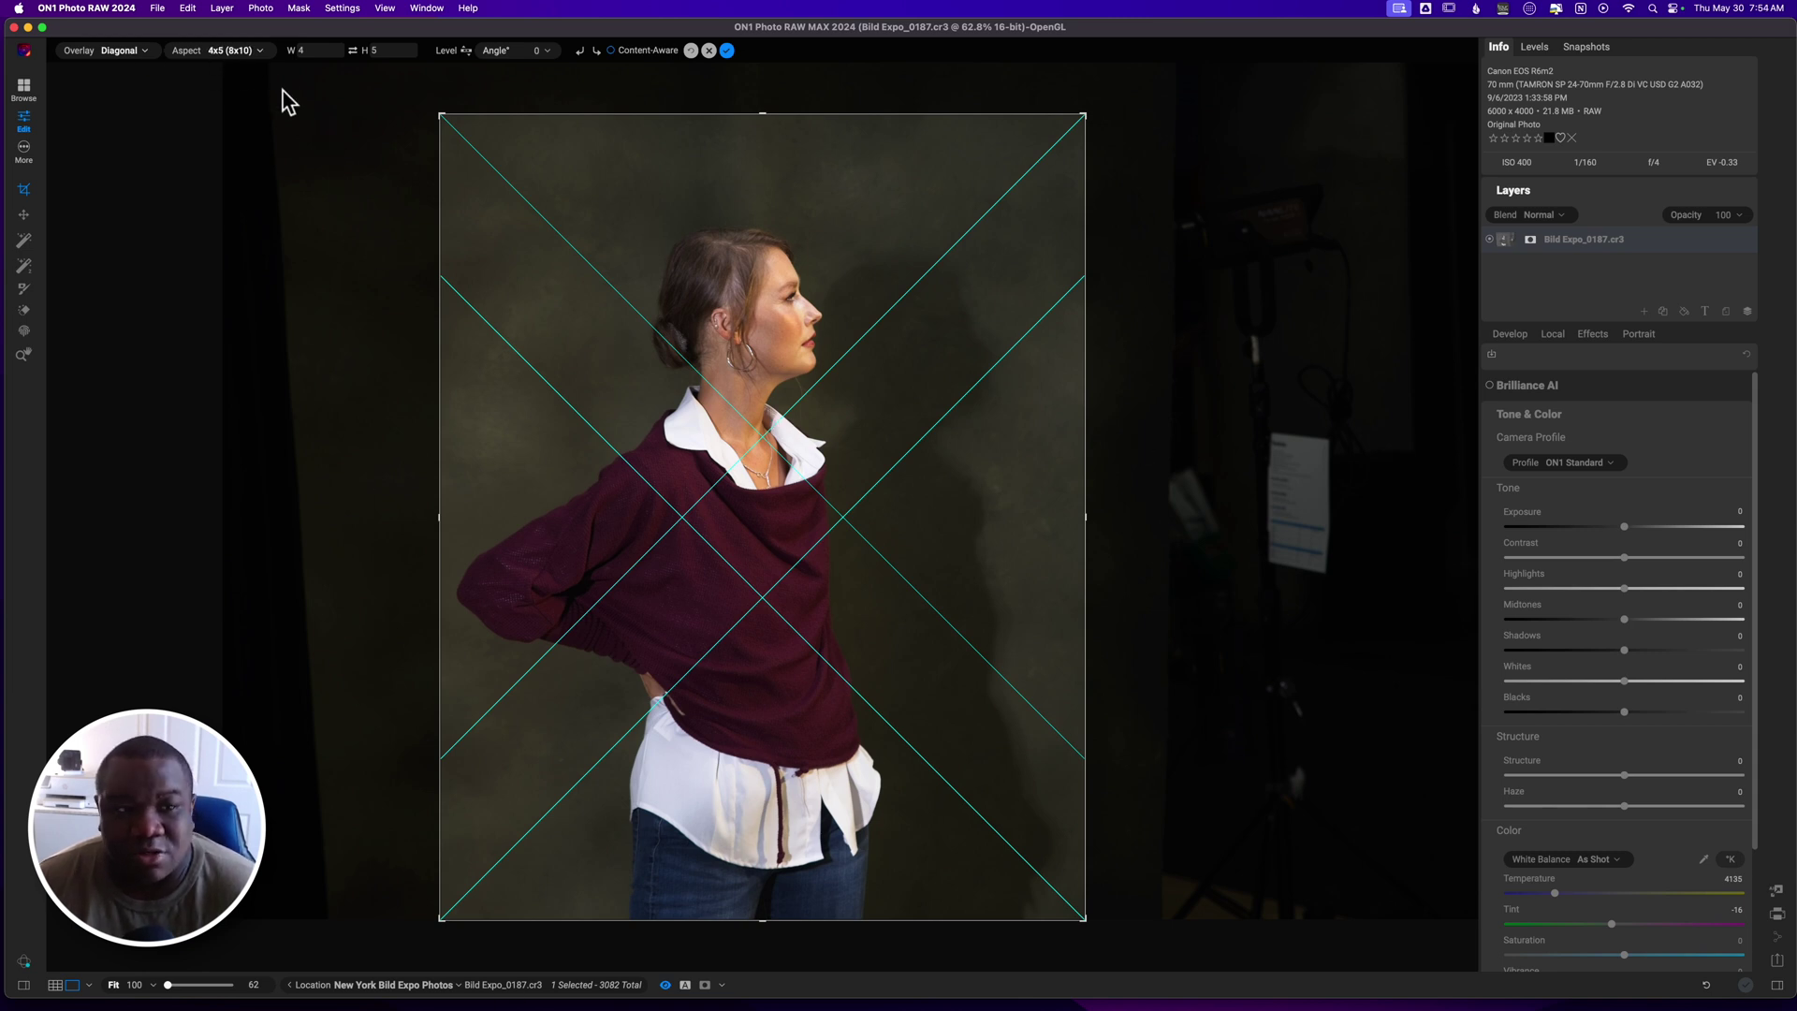
- Try a portrait 3x4 (6x8) crop and centre the woman in it
{"action": "left_click", "coordinate": [230, 51]}
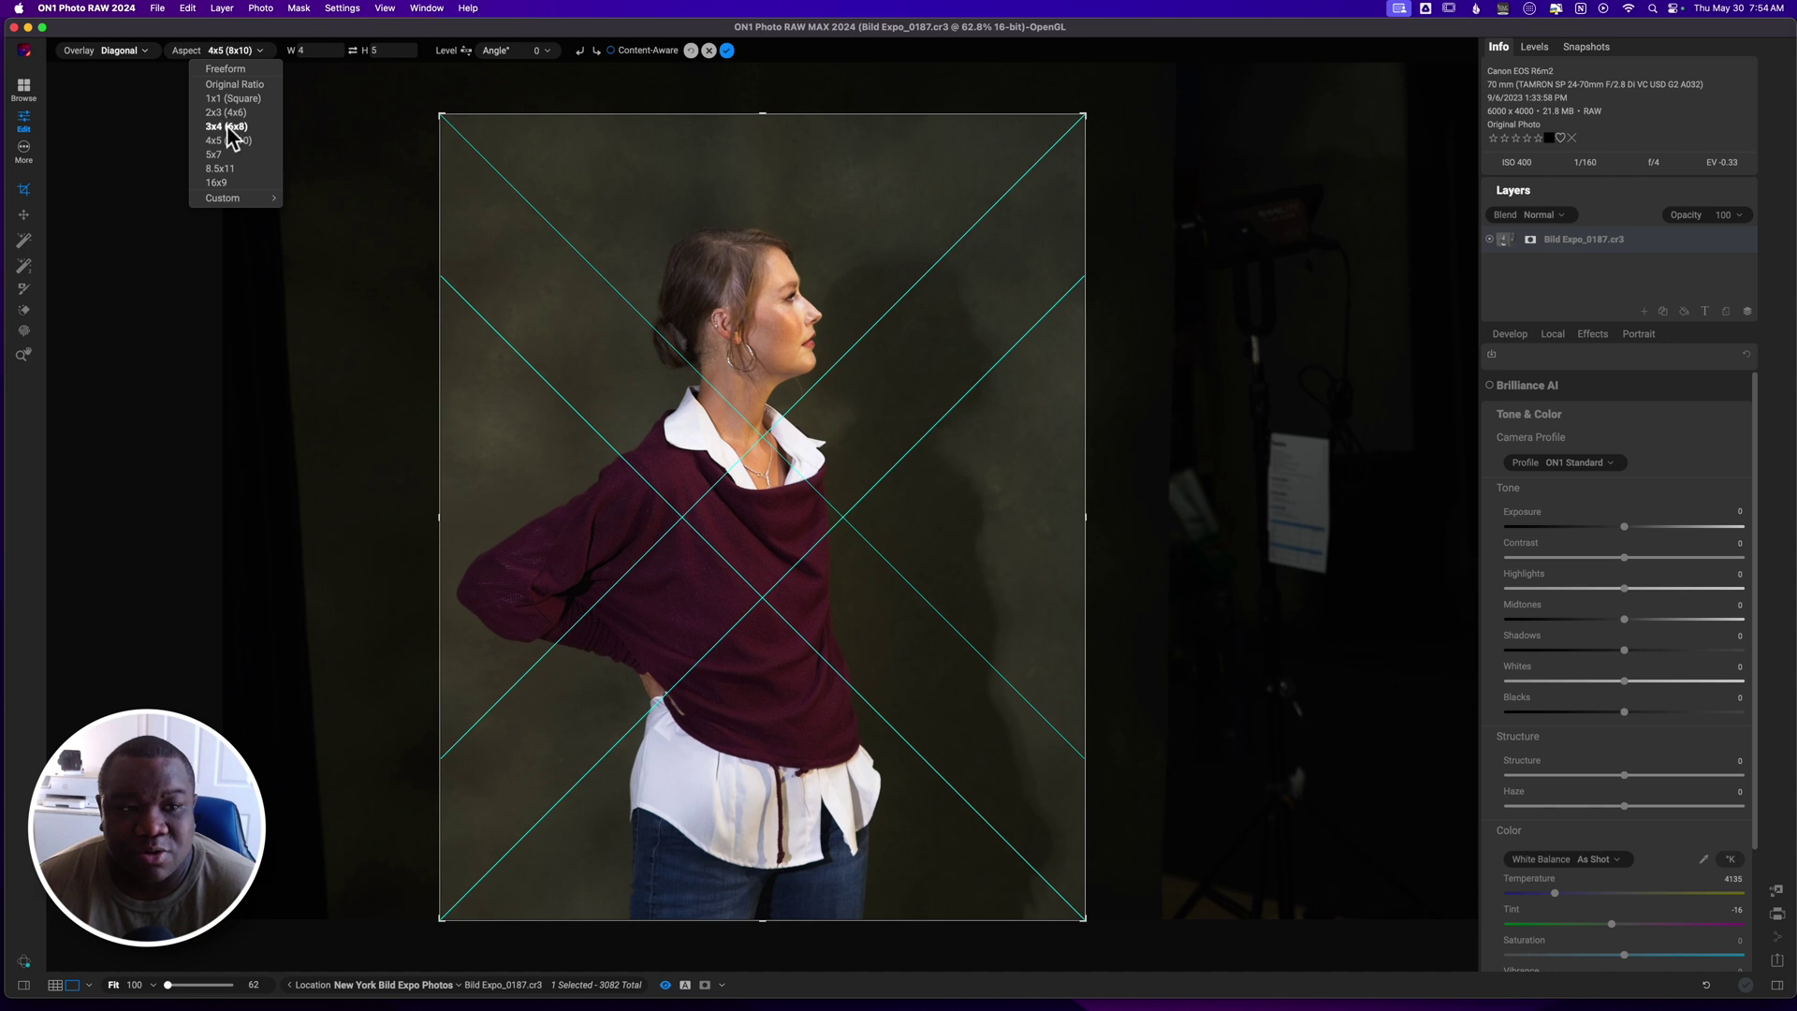
{"action": "left_click", "coordinate": [226, 127]}
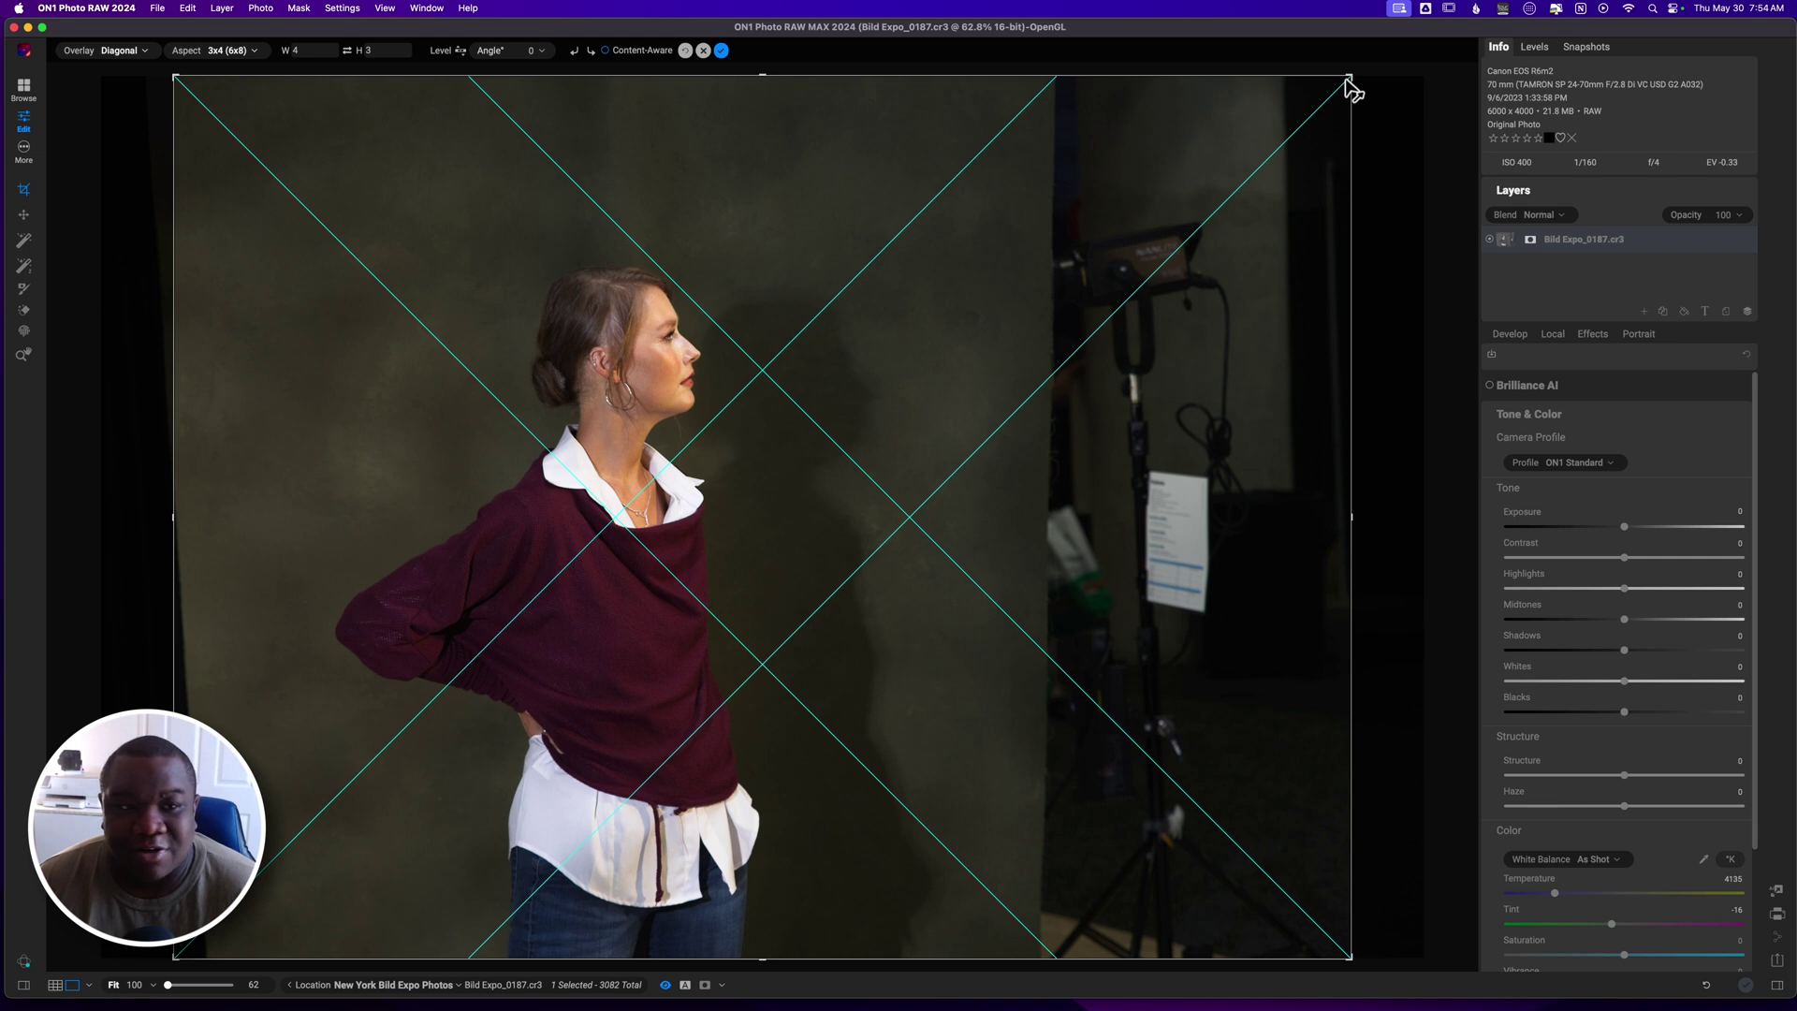
{"action": "left_click_drag", "start_coordinate": [1349, 78], "coordinate": [1111, 144]}
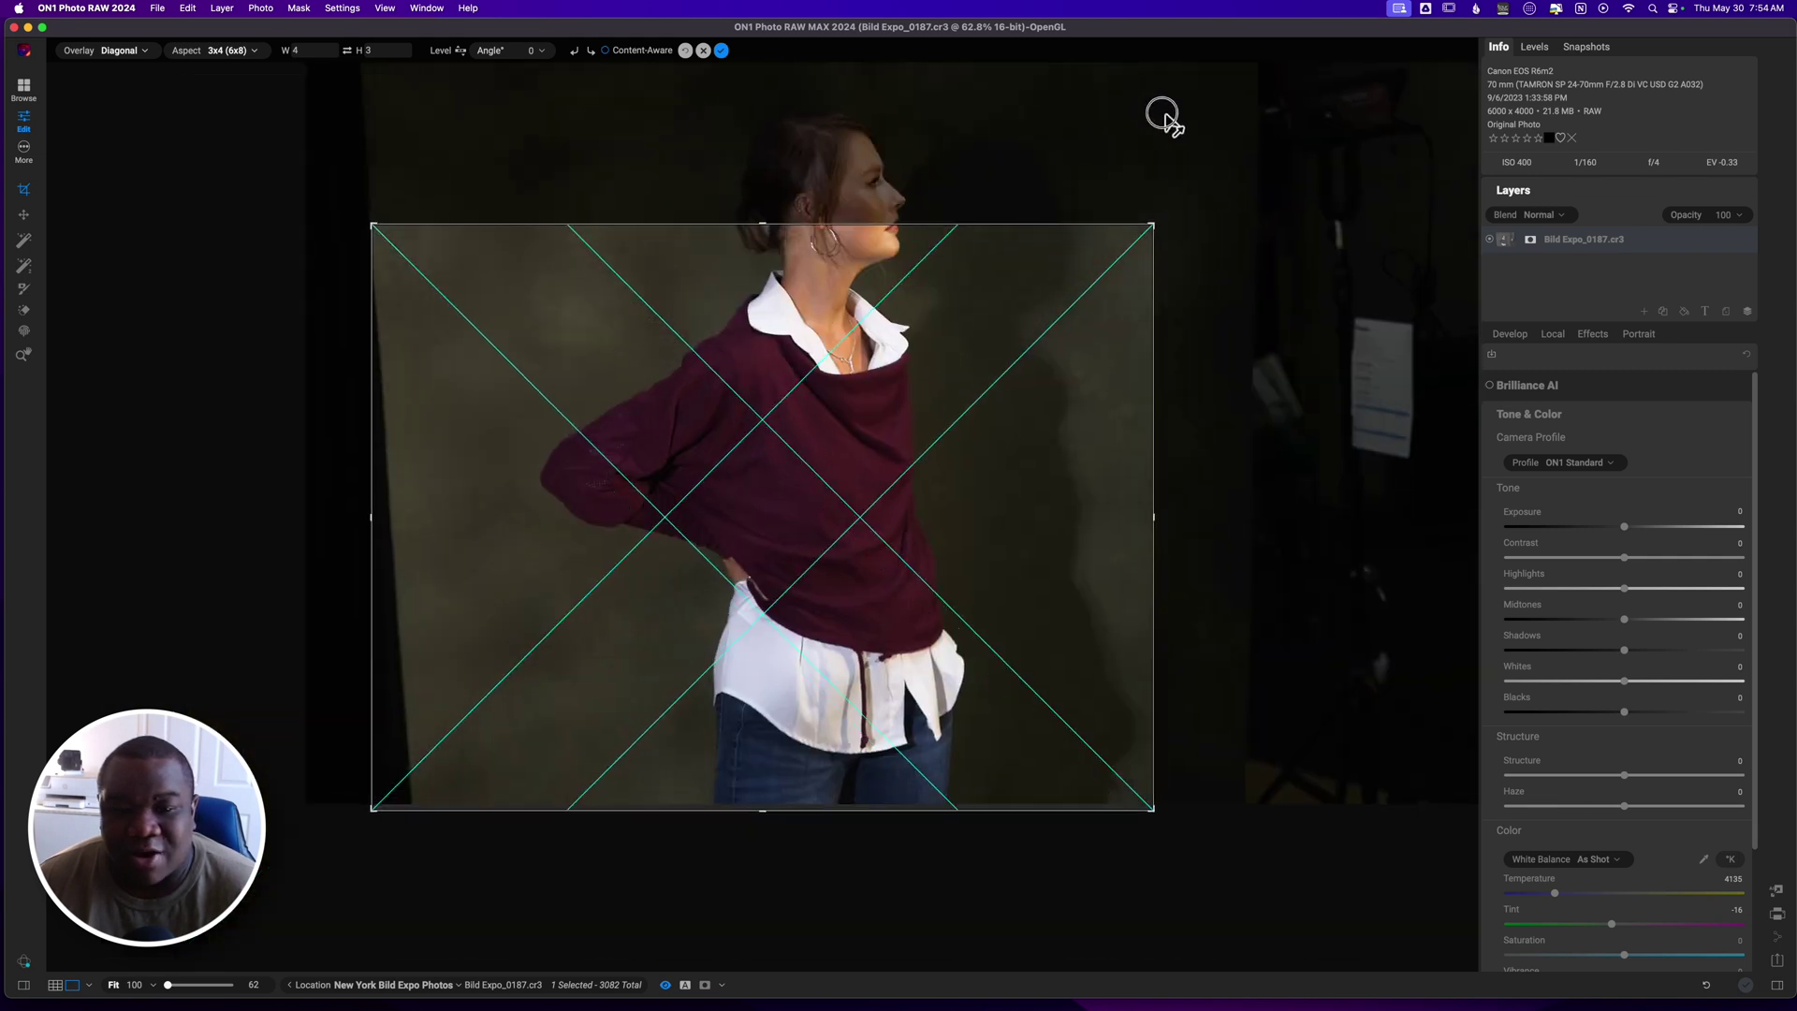
{"action": "left_click", "coordinate": [347, 52]}
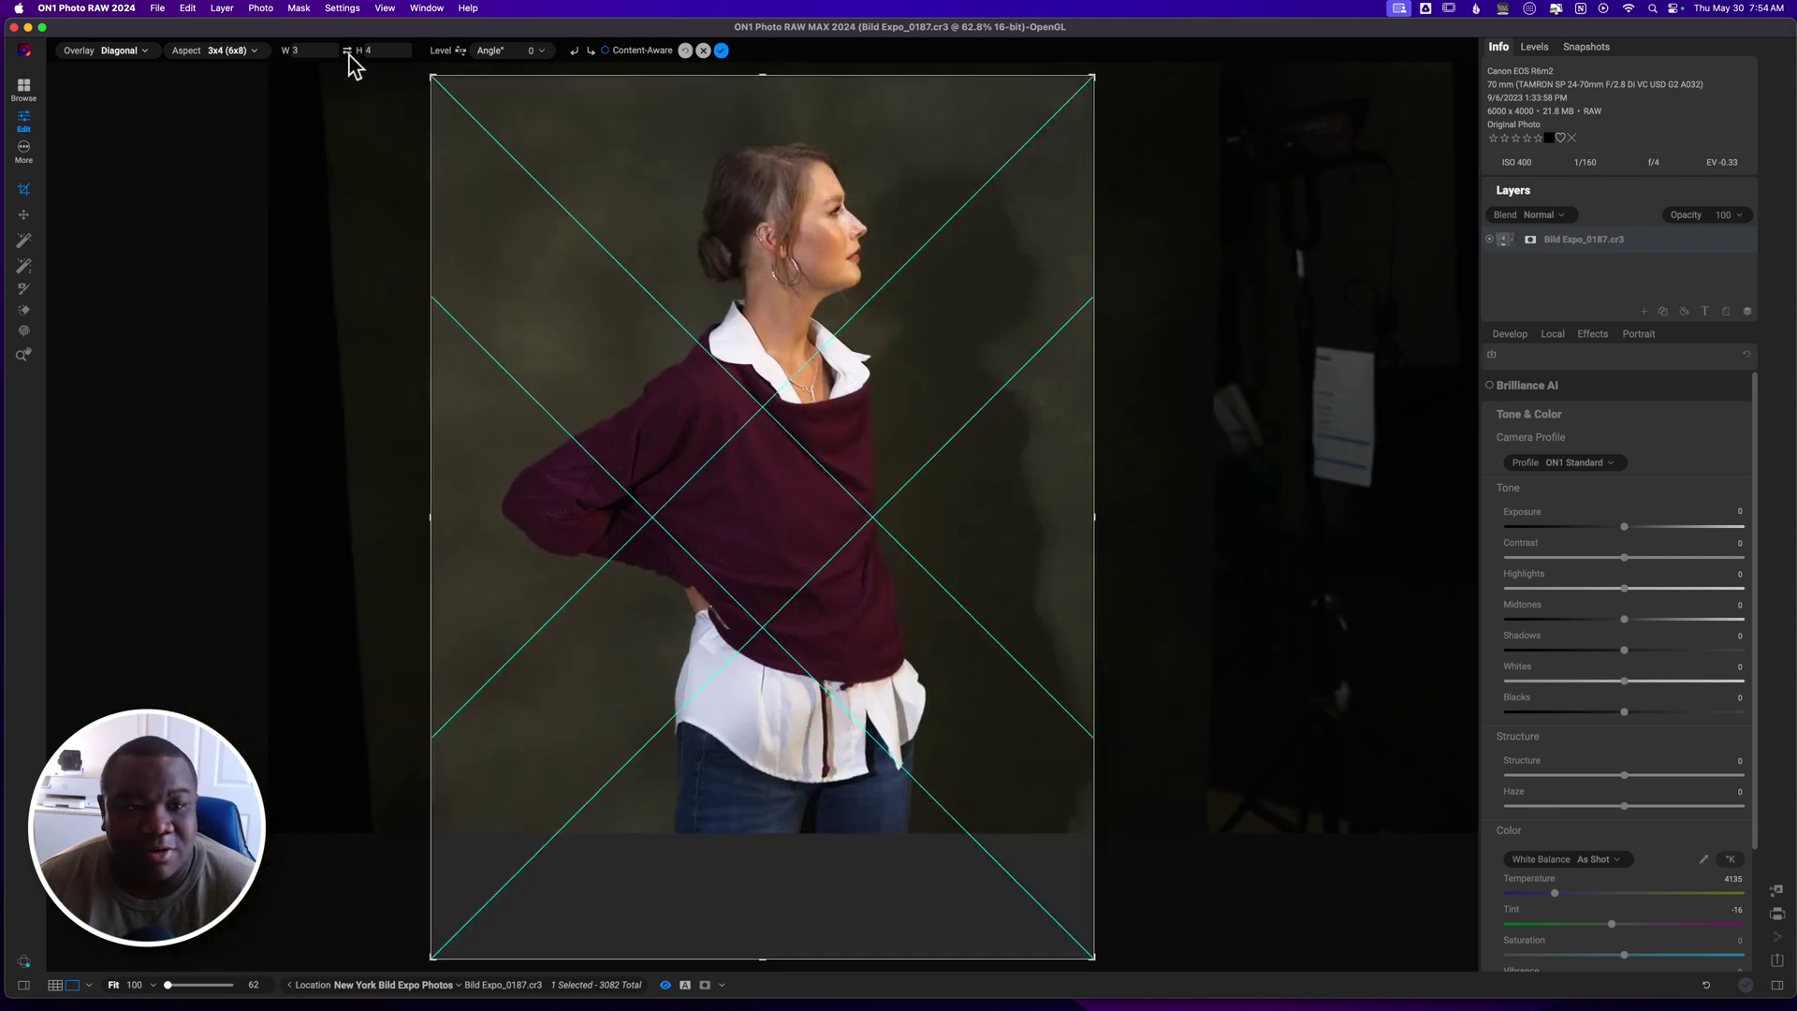
{"action": "left_click_drag", "start_coordinate": [735, 436], "coordinate": [913, 393]}
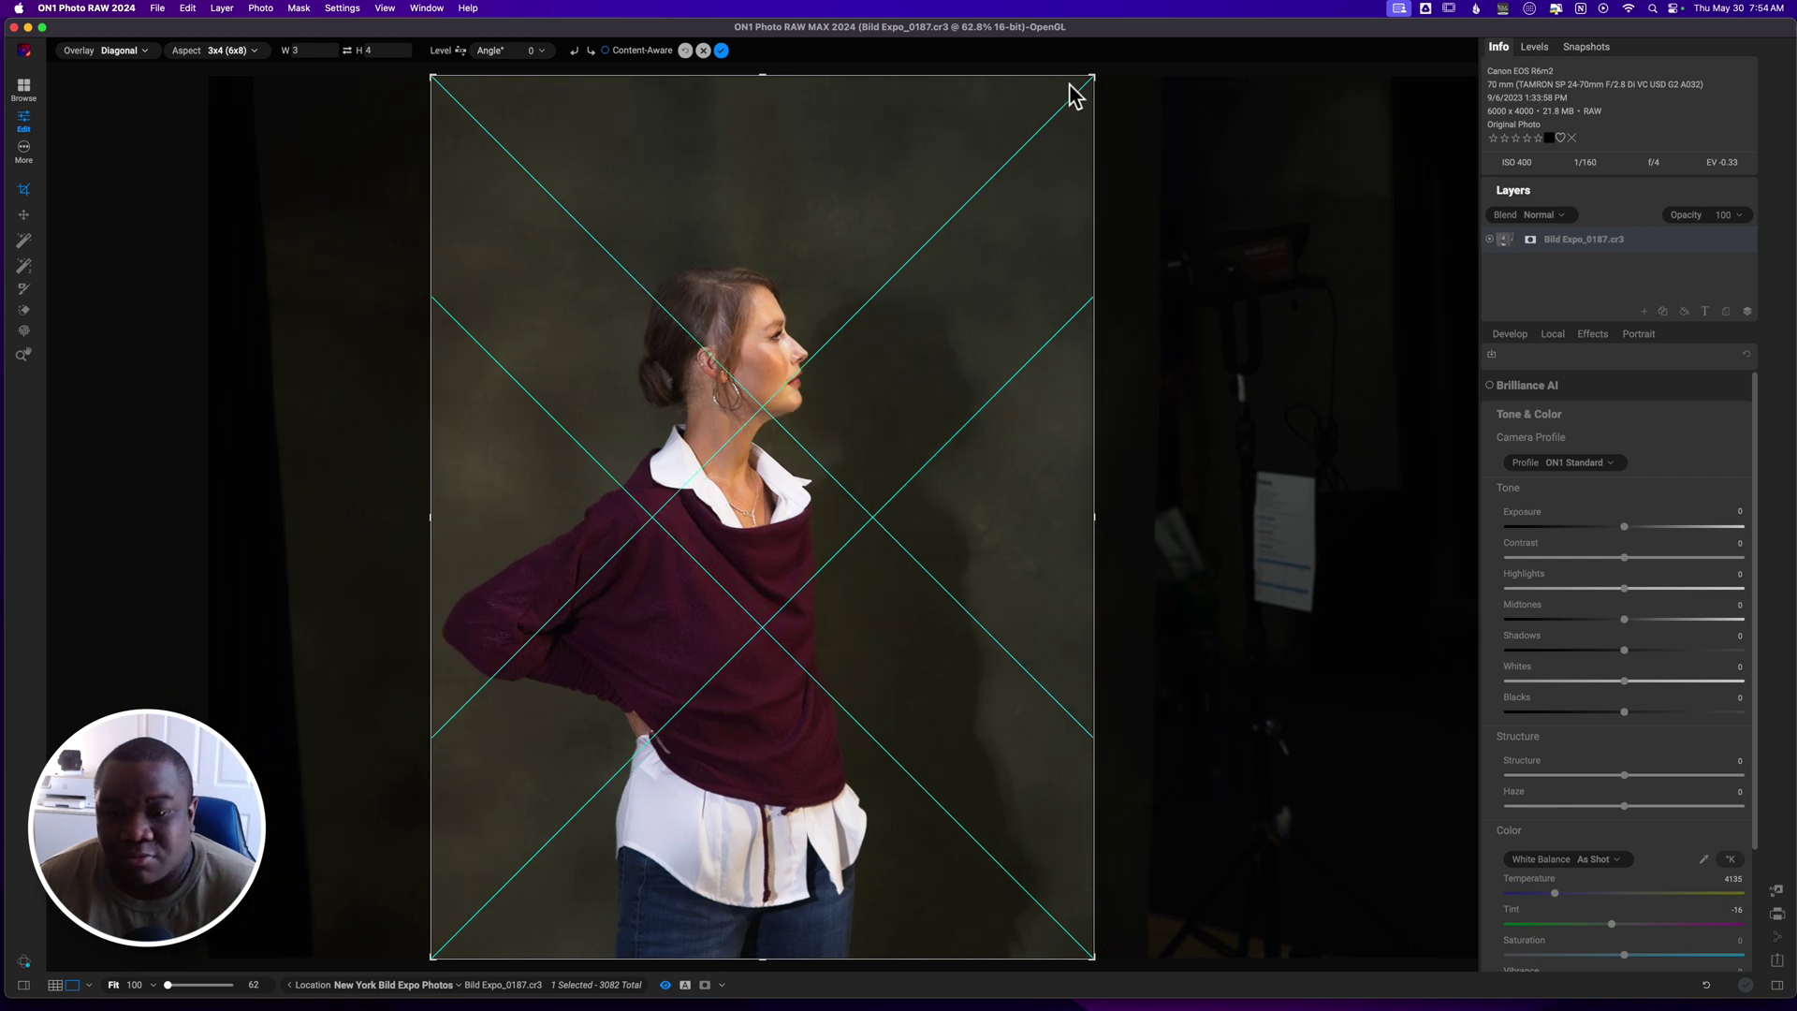
{"action": "left_click_drag", "start_coordinate": [822, 317], "coordinate": [890, 293]}
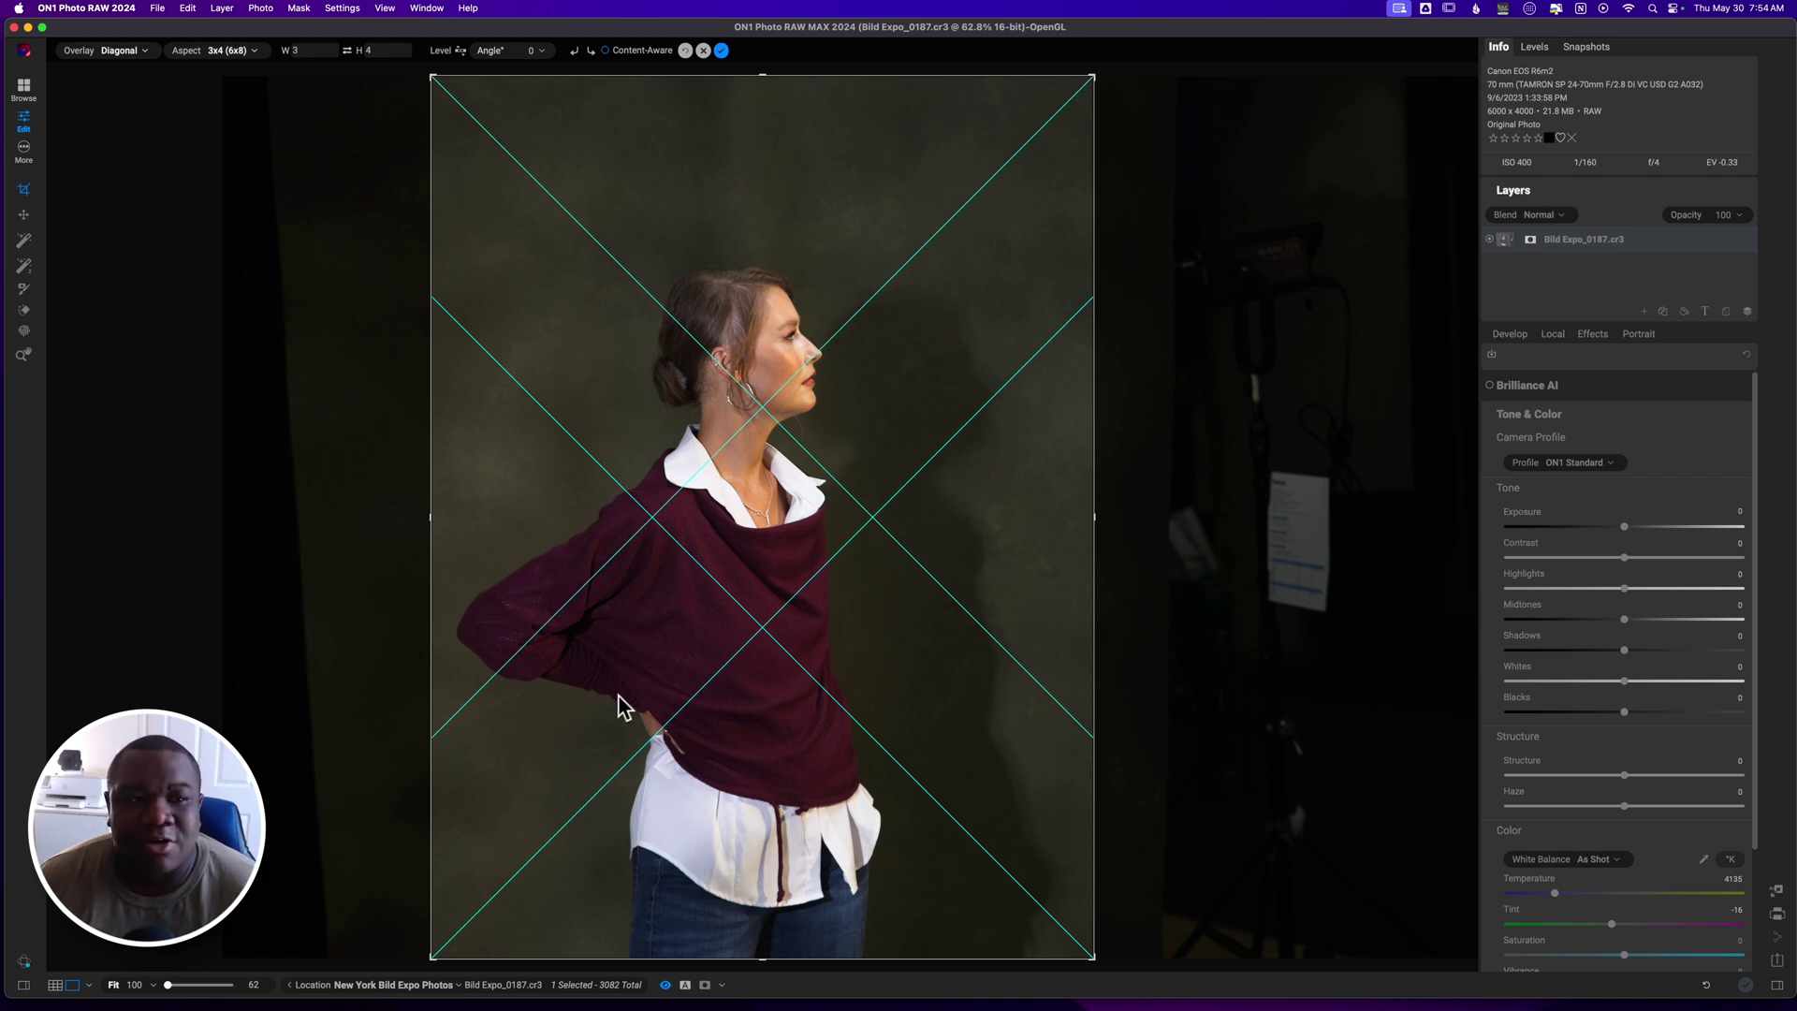
- Return to a portrait 4x5 (8x10) crop, tighten the top and recentre the woman
{"action": "left_click", "coordinate": [234, 52]}
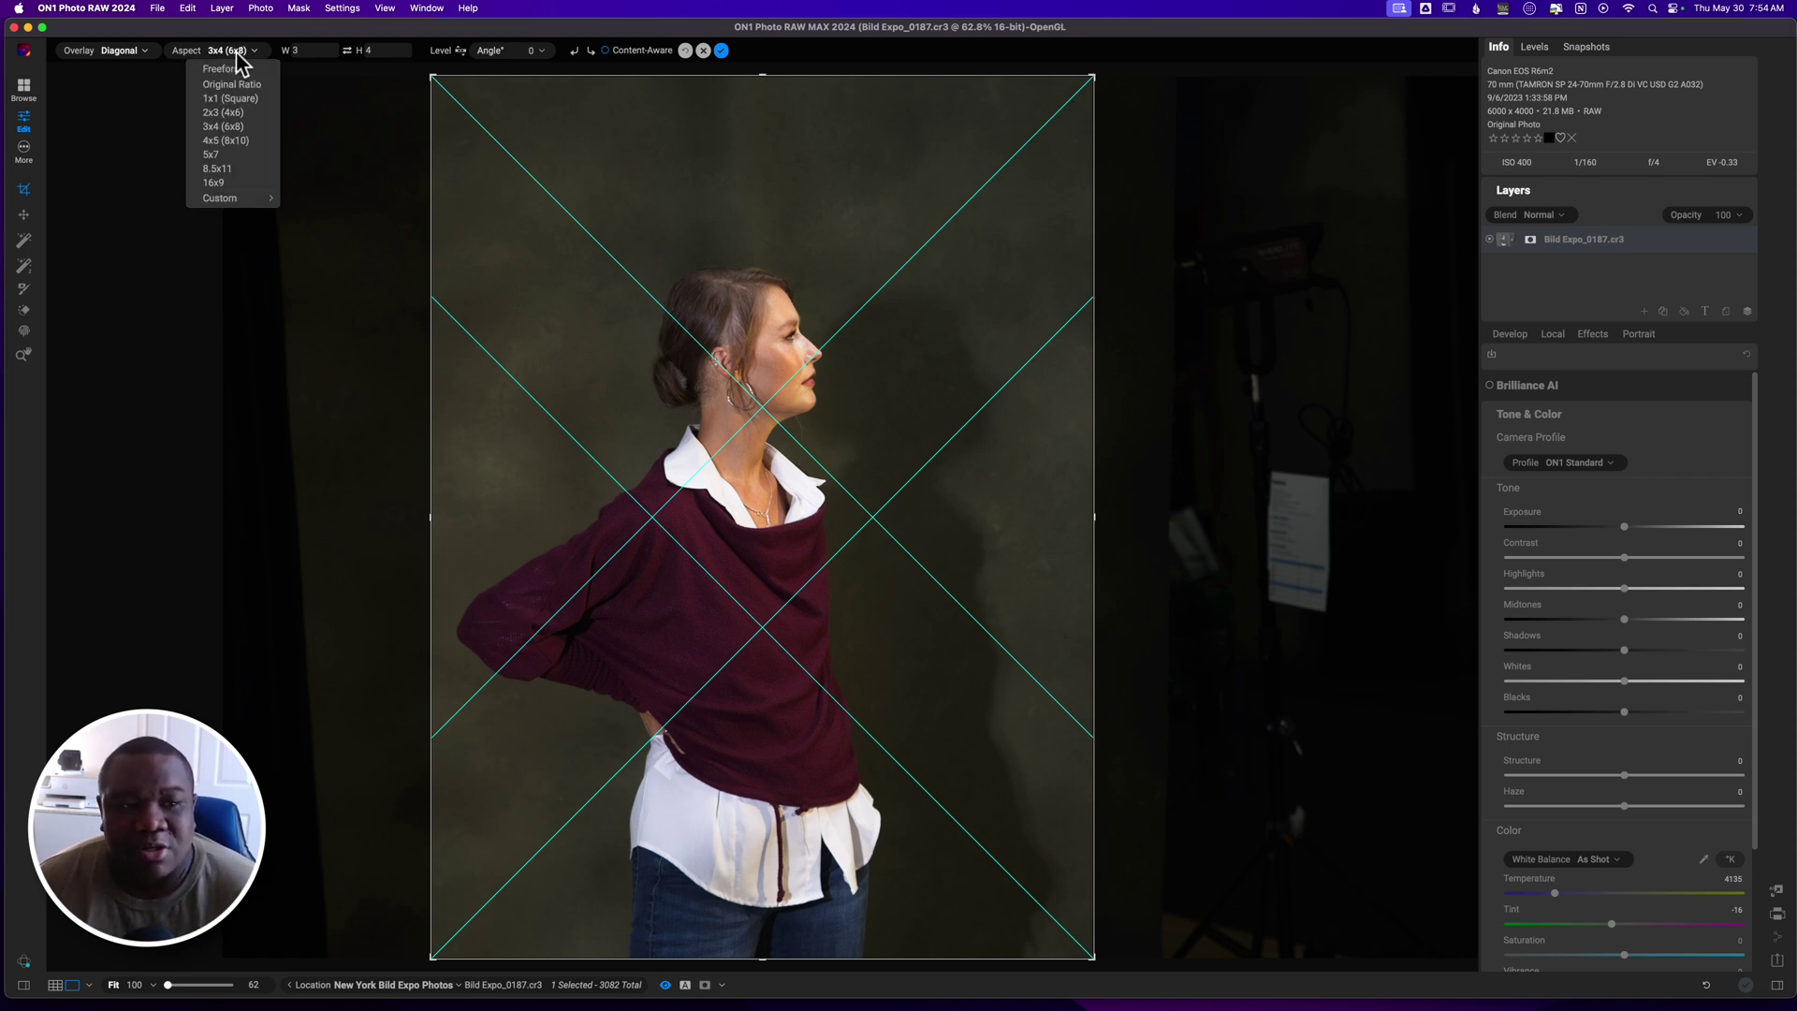
{"action": "left_click", "coordinate": [234, 142]}
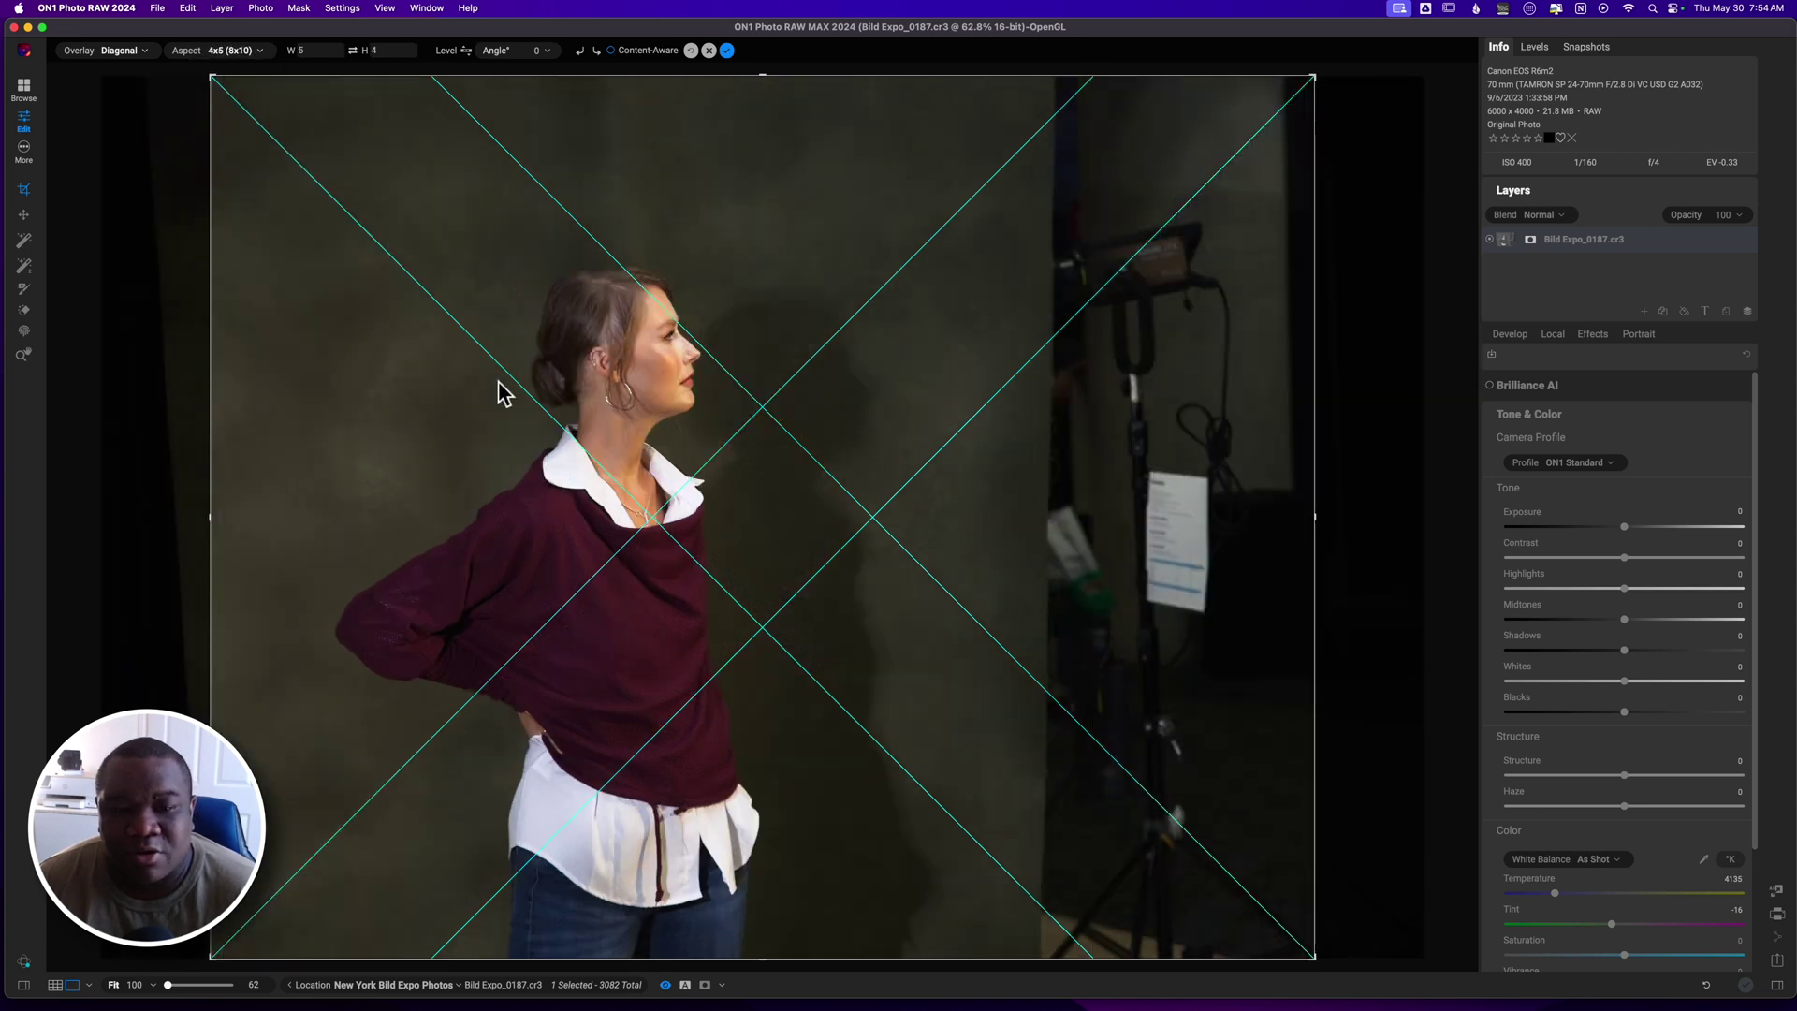
{"action": "left_click", "coordinate": [353, 50]}
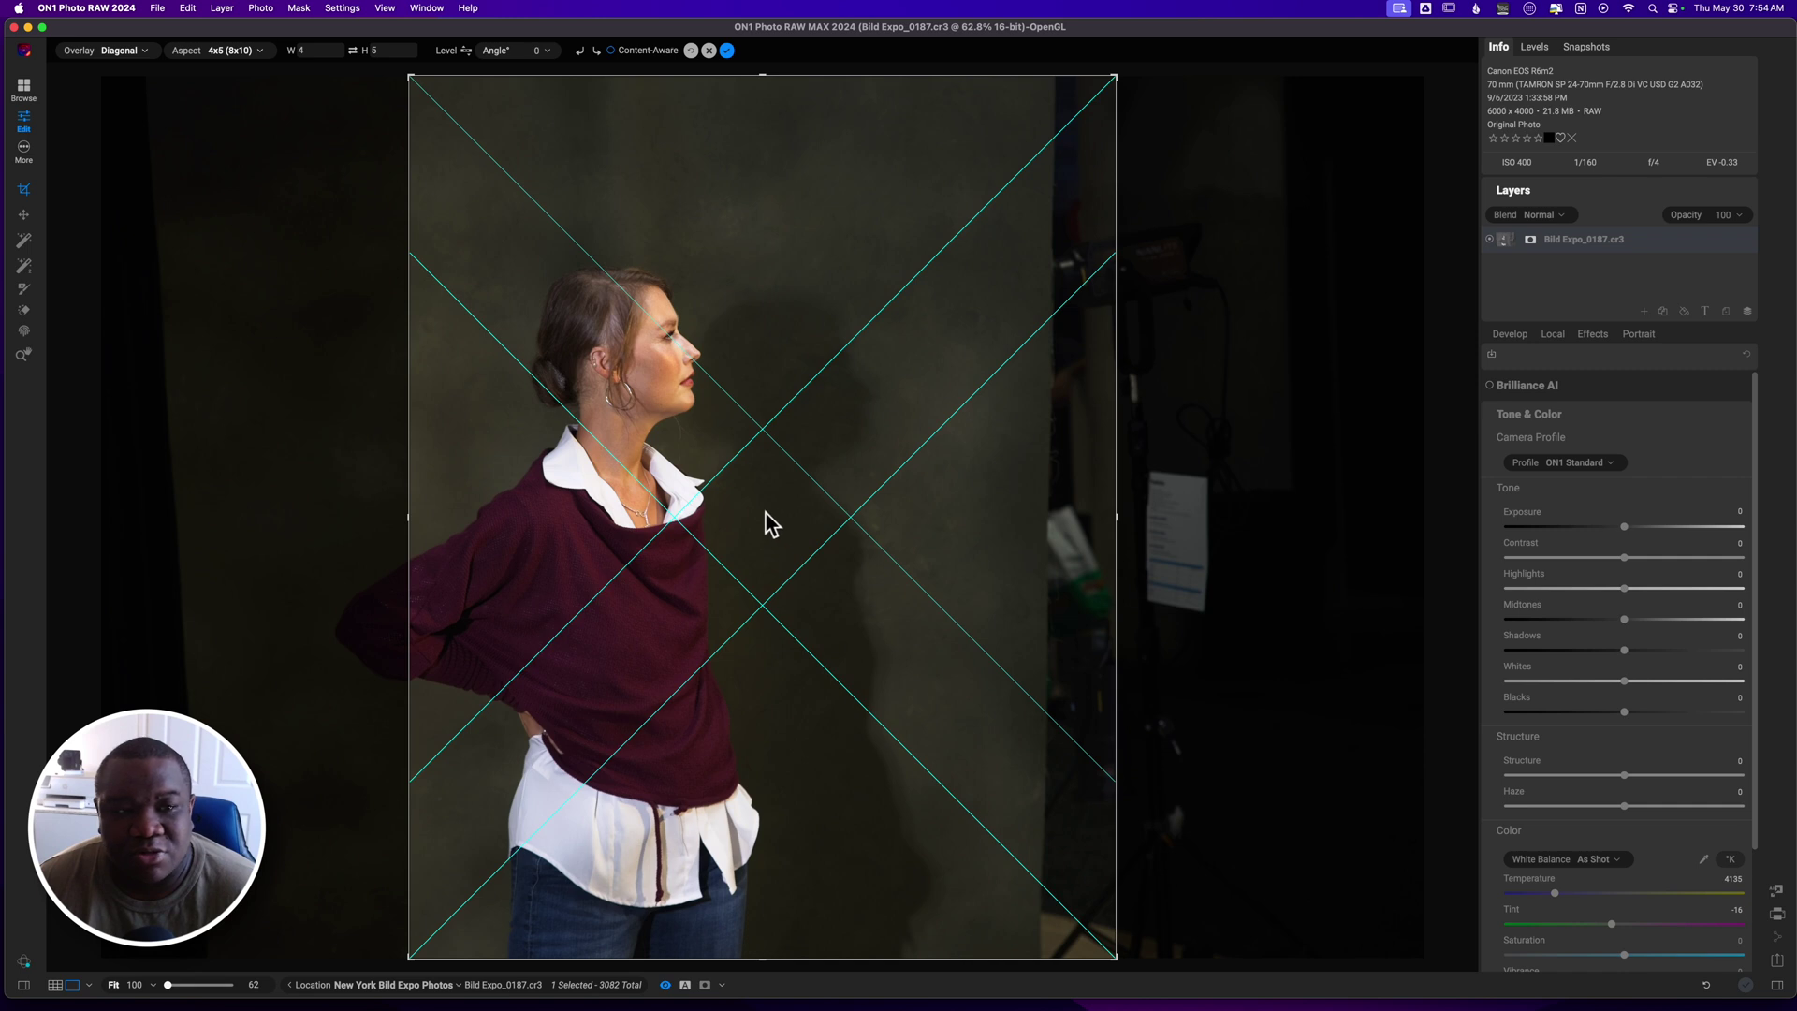
{"action": "left_click_drag", "start_coordinate": [814, 514], "coordinate": [794, 484]}
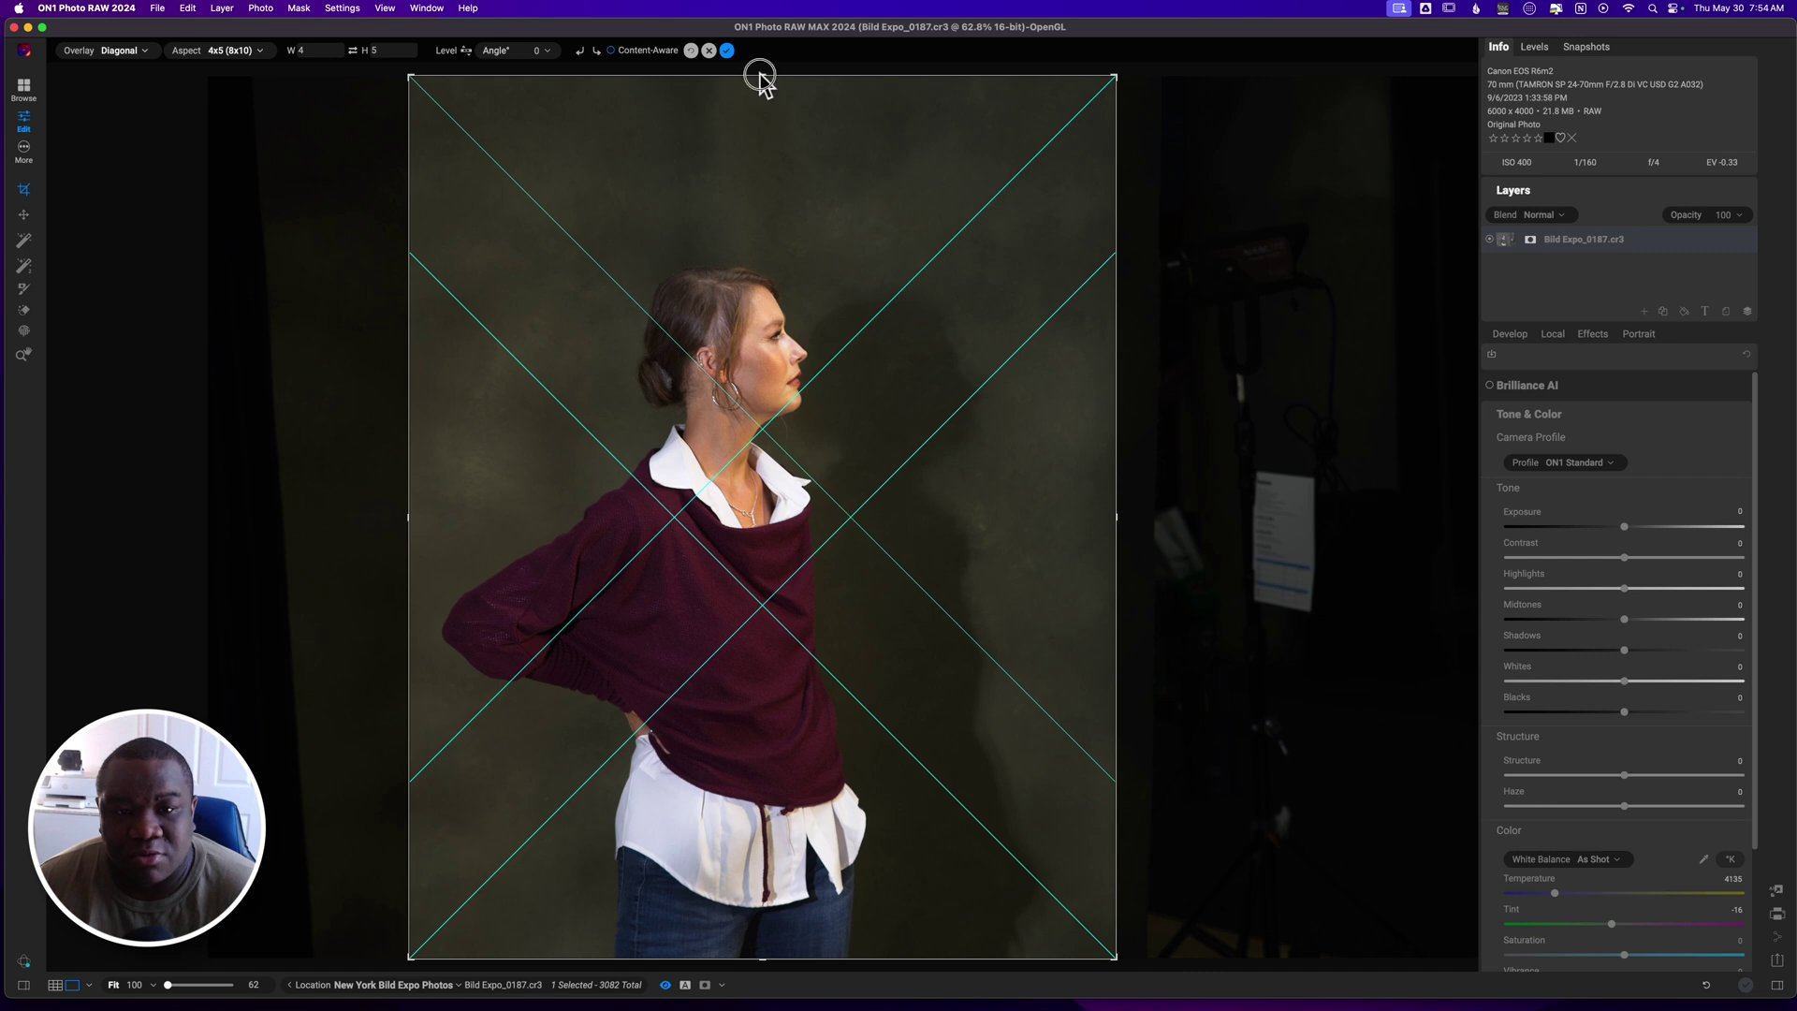
{"action": "left_click_drag", "start_coordinate": [761, 75], "coordinate": [758, 111]}
{"action": "left_click_drag", "start_coordinate": [780, 351], "coordinate": [796, 348]}
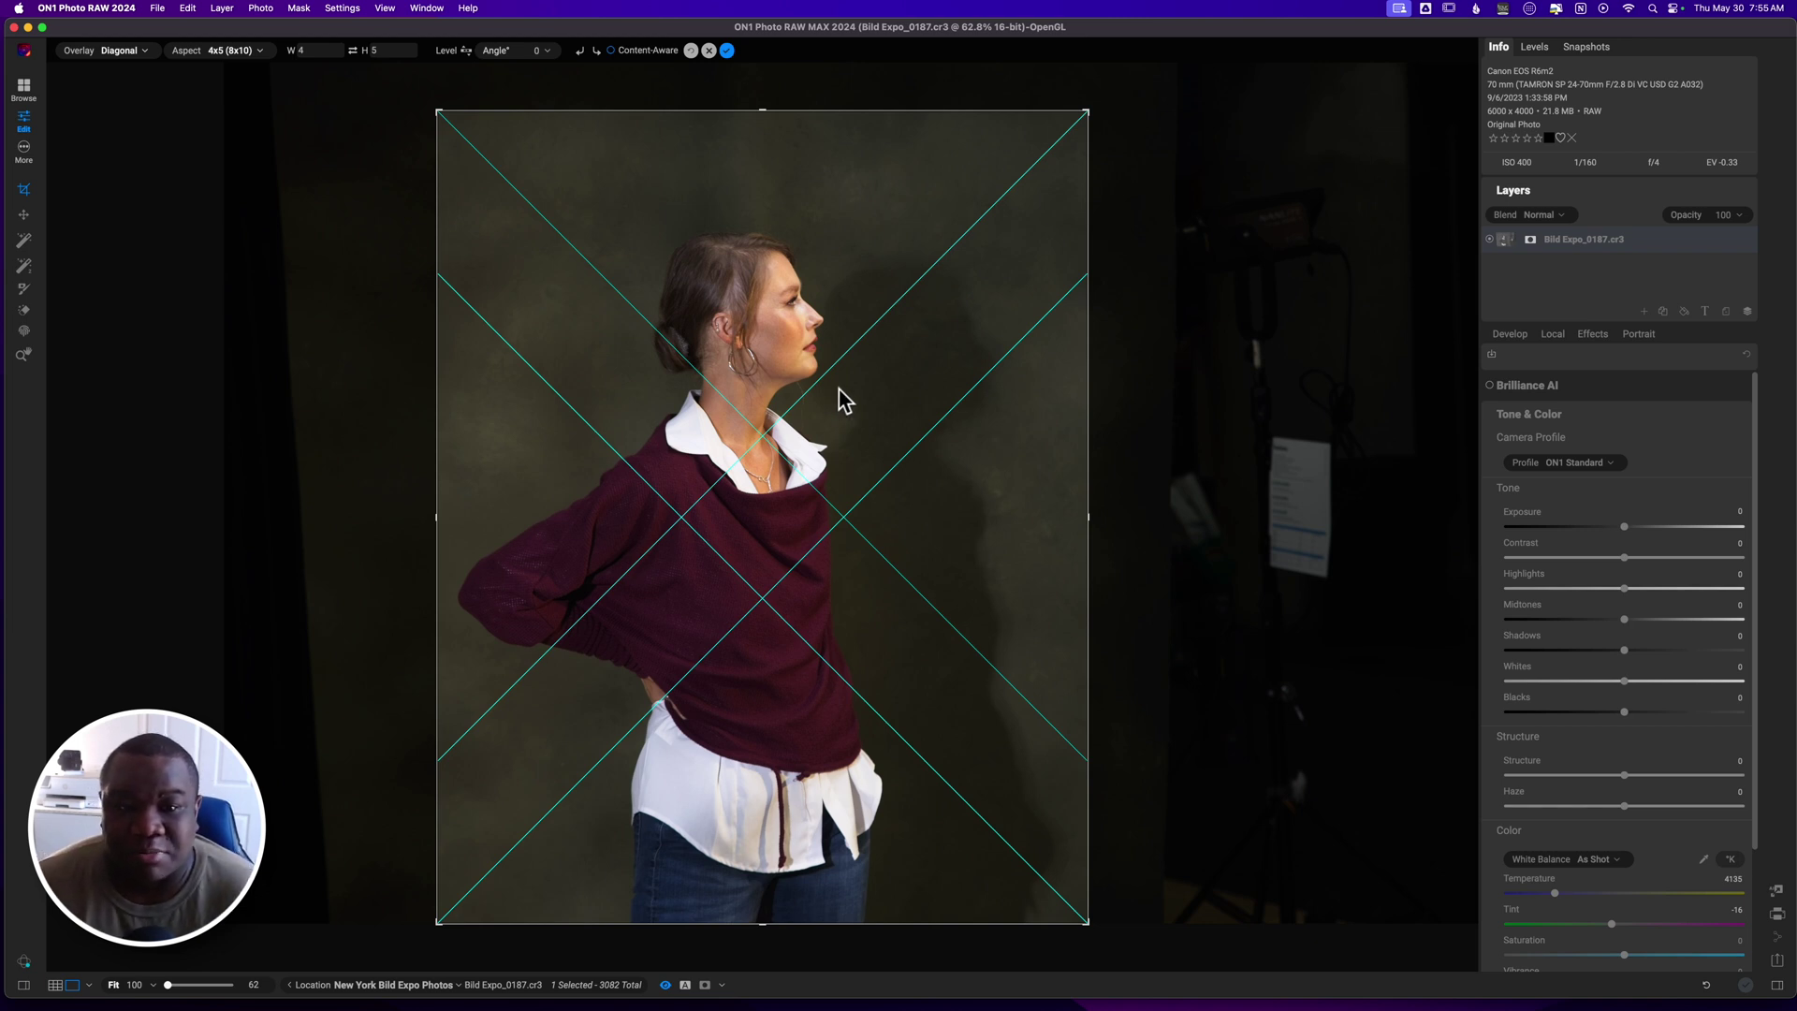
- Rotate the crop about 1°, apply it, and brighten the portrait with Brilliance AI
{"action": "left_click", "coordinate": [1110, 326]}
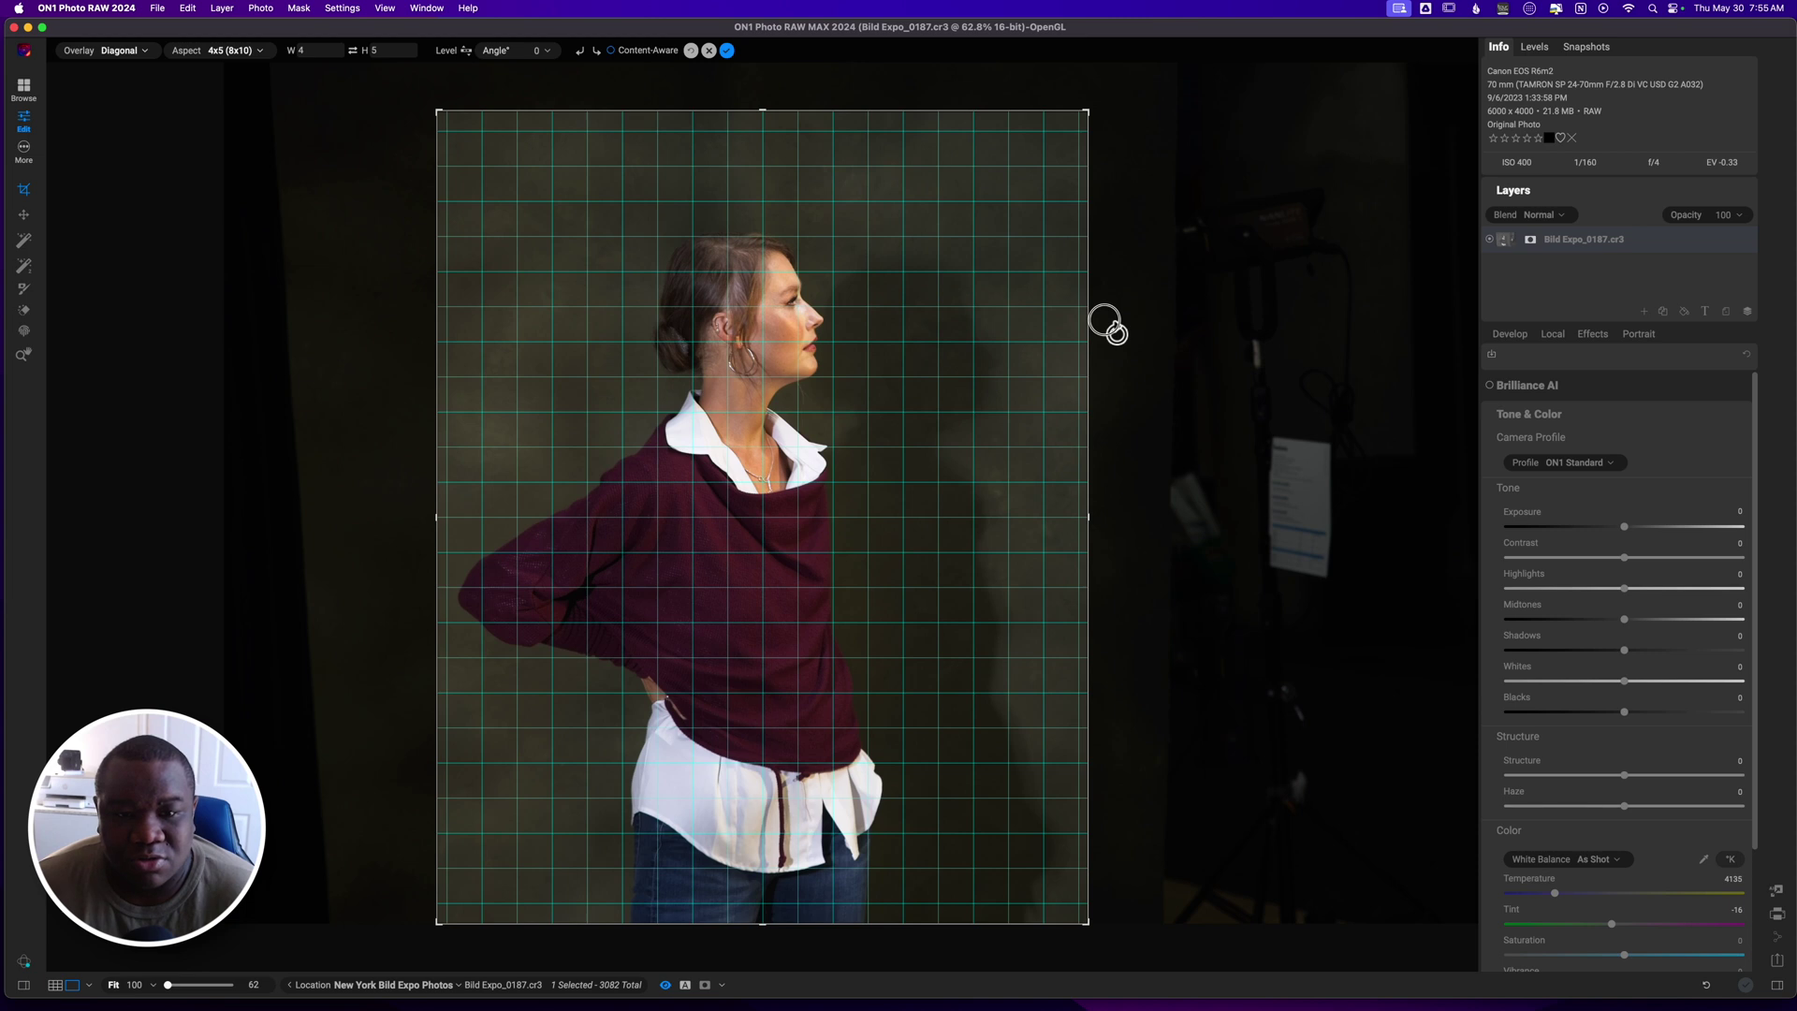
{"action": "left_click_drag", "start_coordinate": [1110, 326], "coordinate": [1117, 342]}
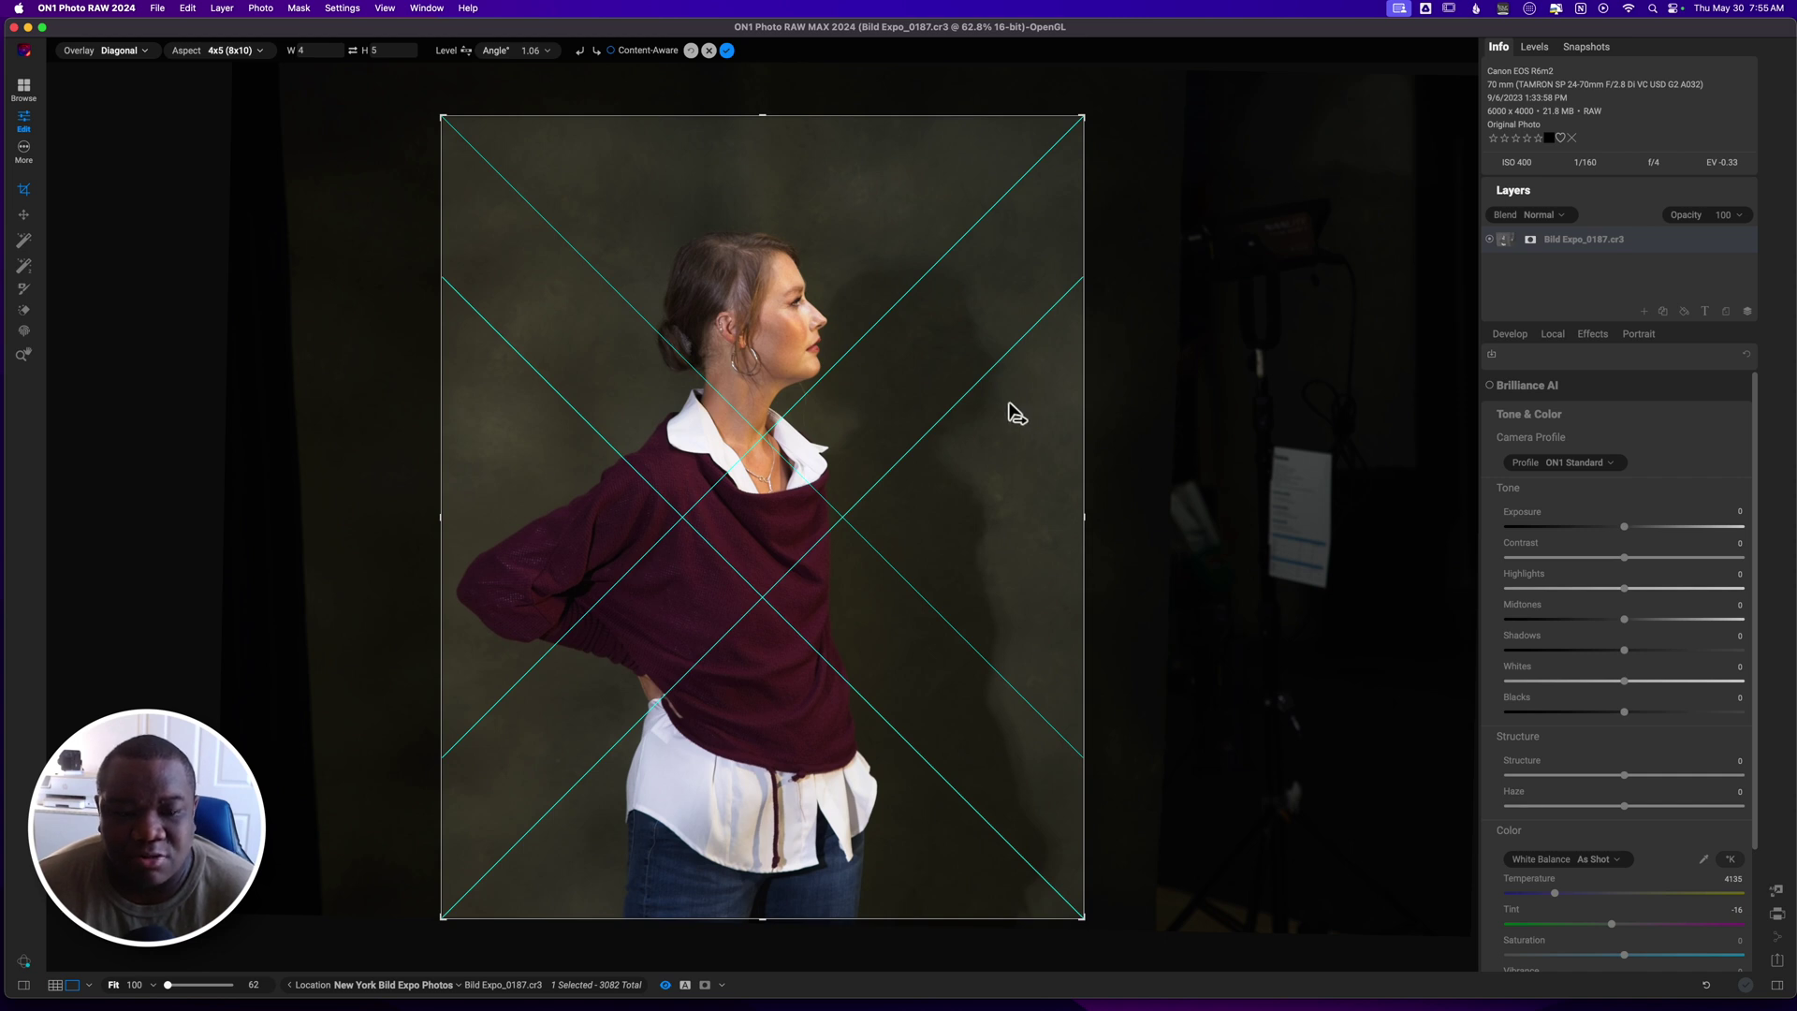
{"action": "left_click_drag", "start_coordinate": [1003, 406], "coordinate": [1007, 405]}
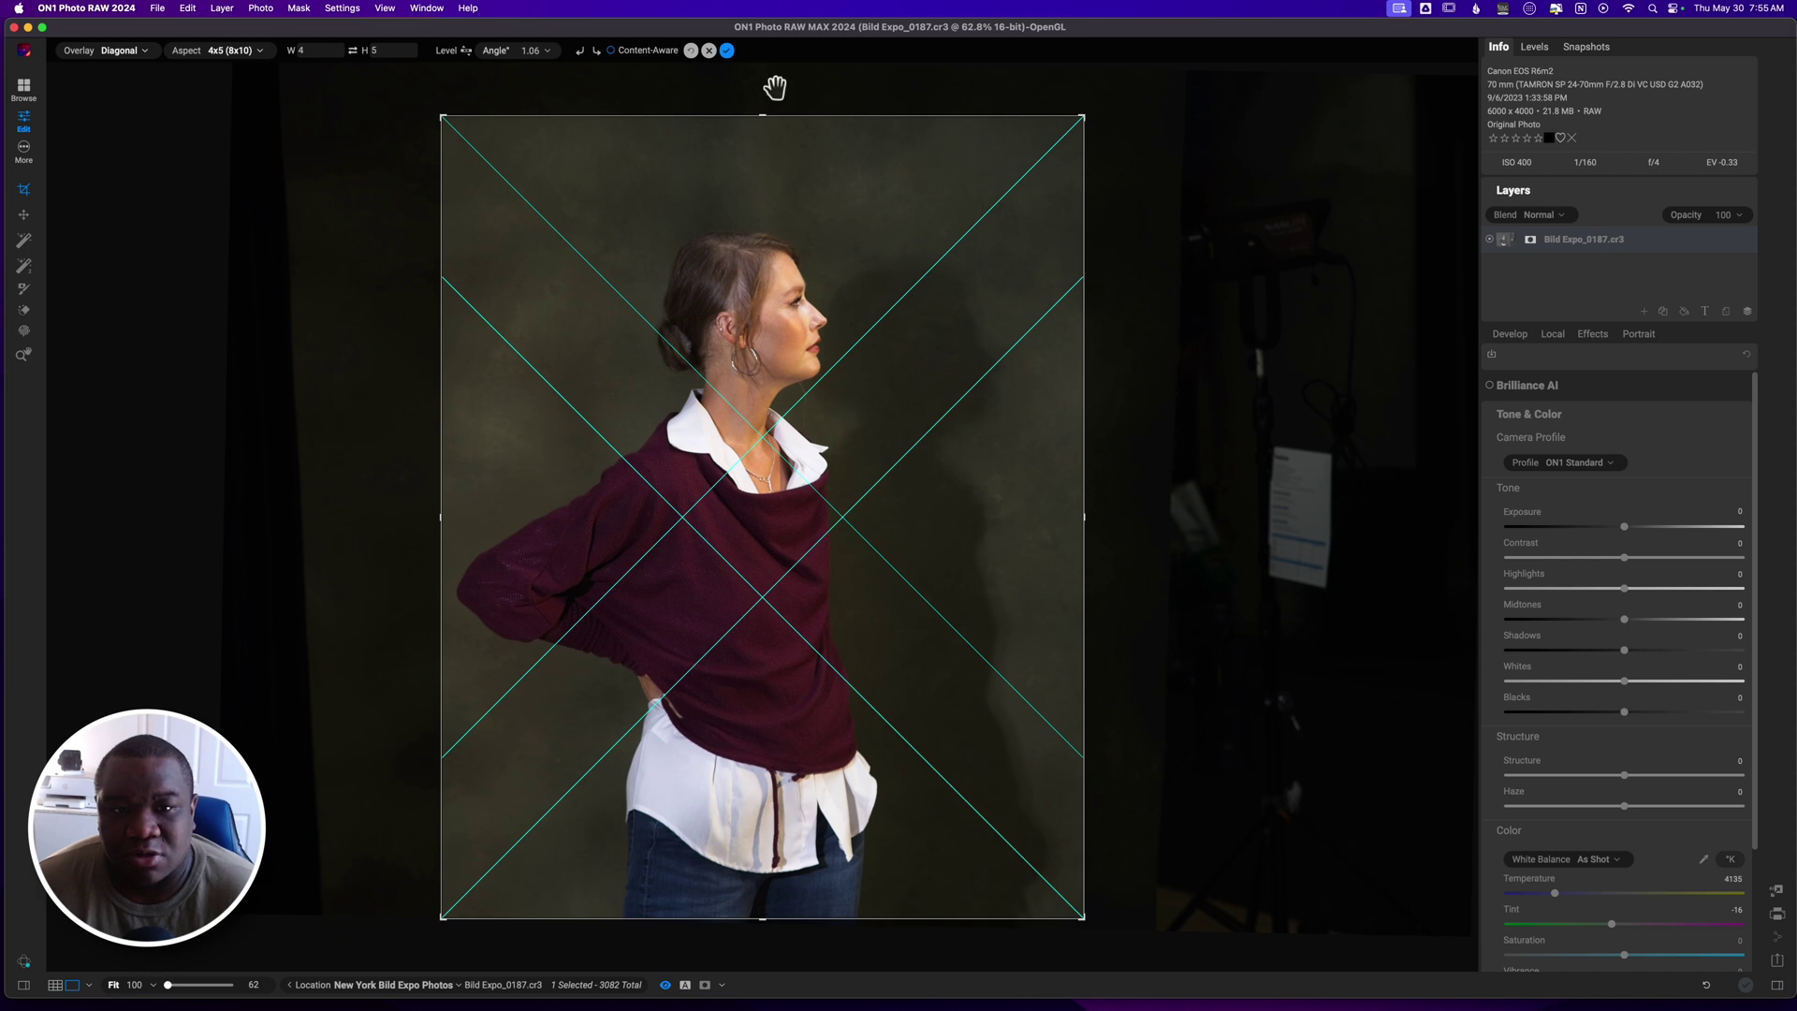
{"action": "key", "text": "Return"}
{"action": "key", "text": "z"}
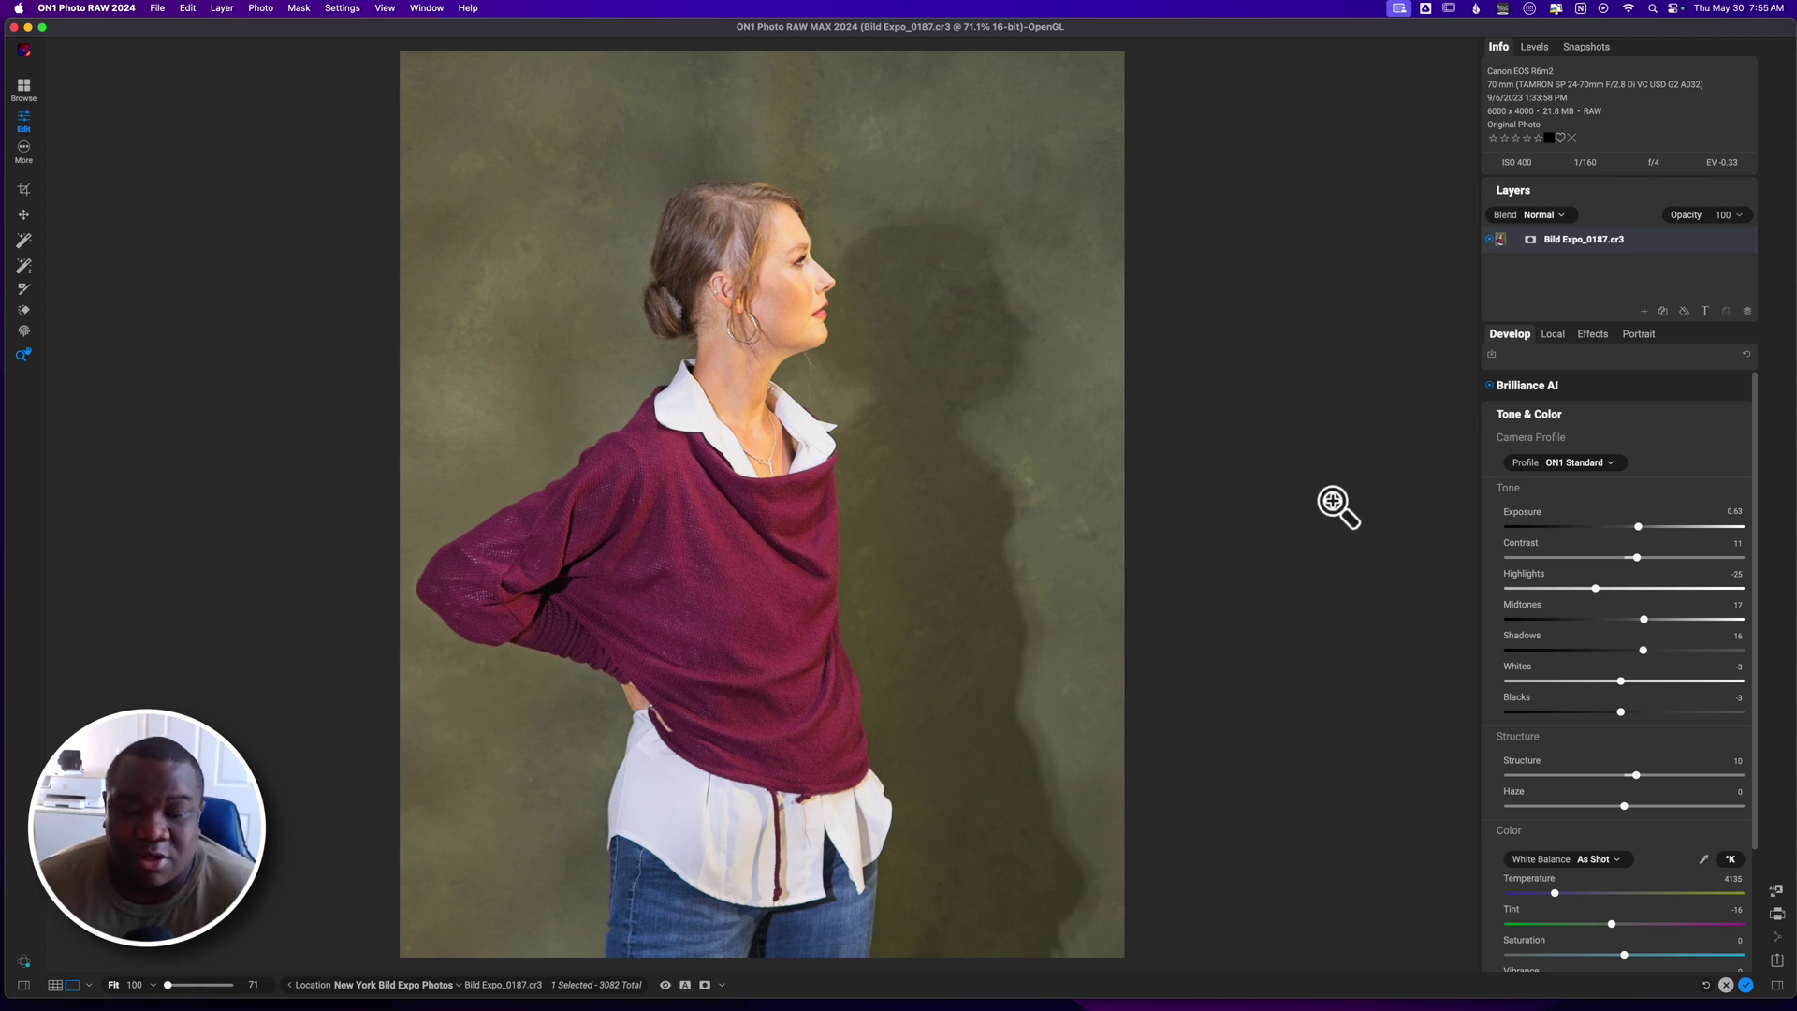
- Compare with the original and reduce the Brilliance AI amount
{"action": "key", "text": "backslash"}
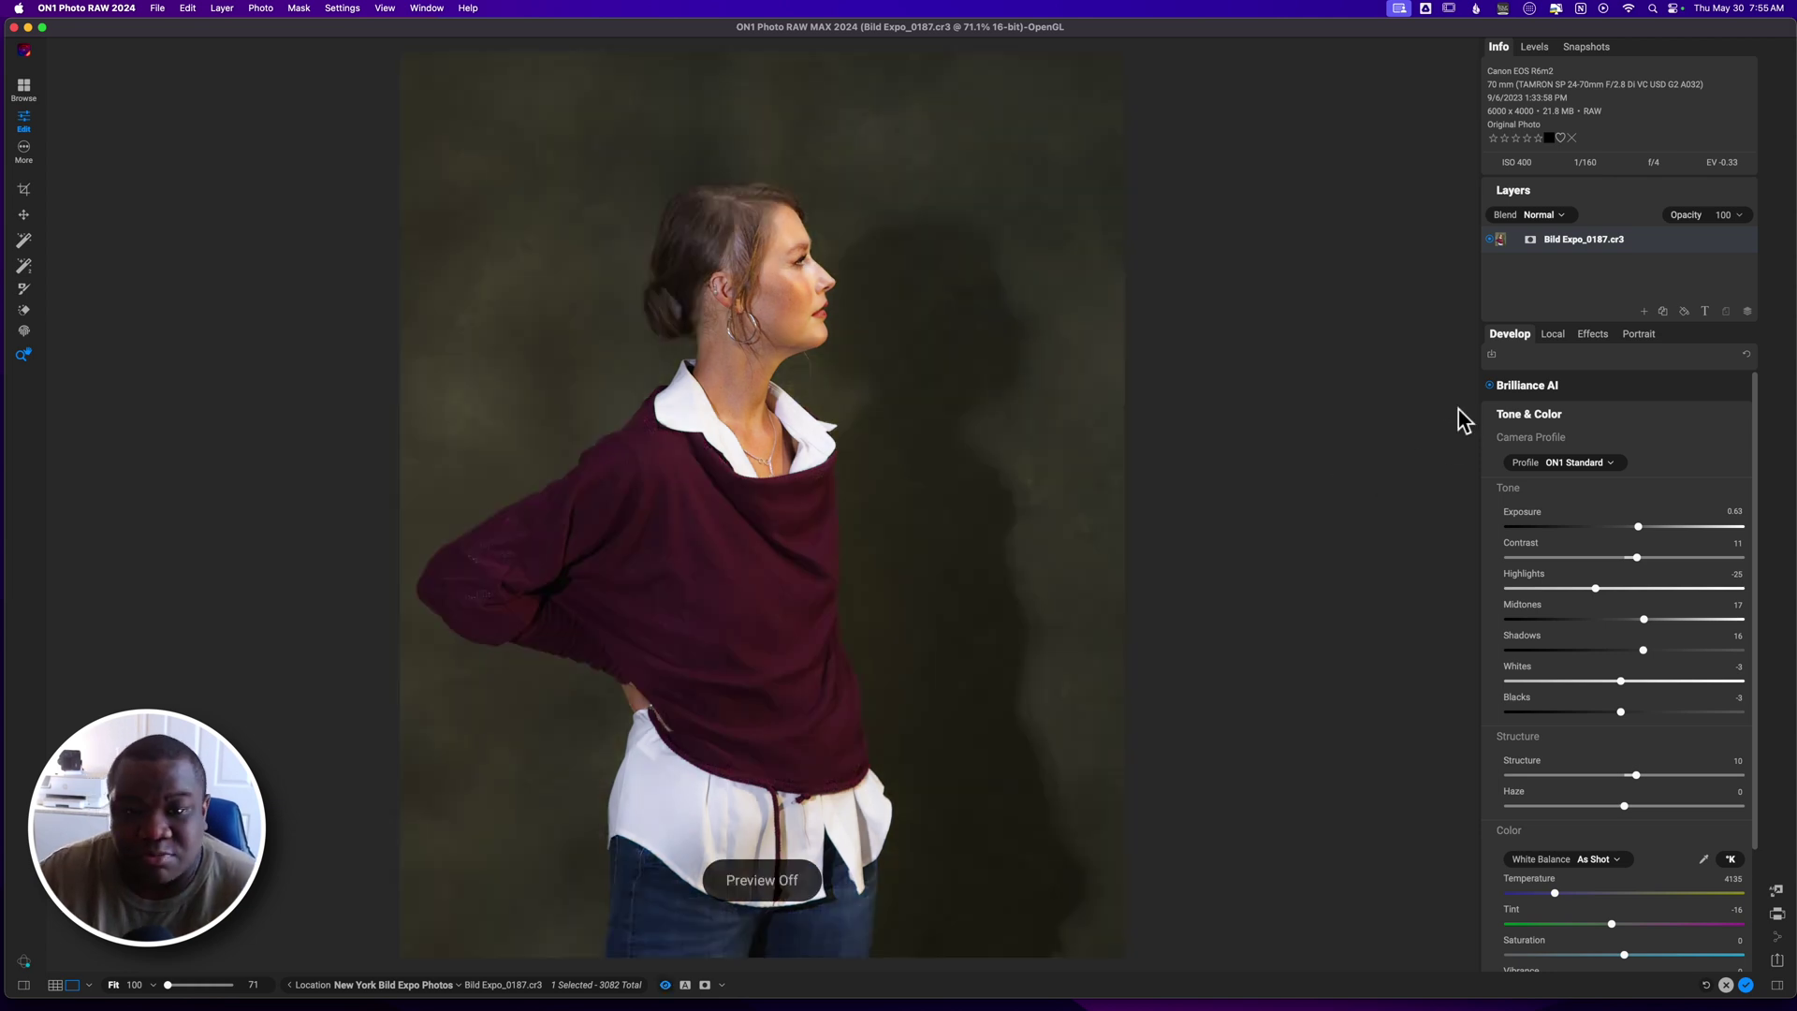
{"action": "key", "text": "backslash"}
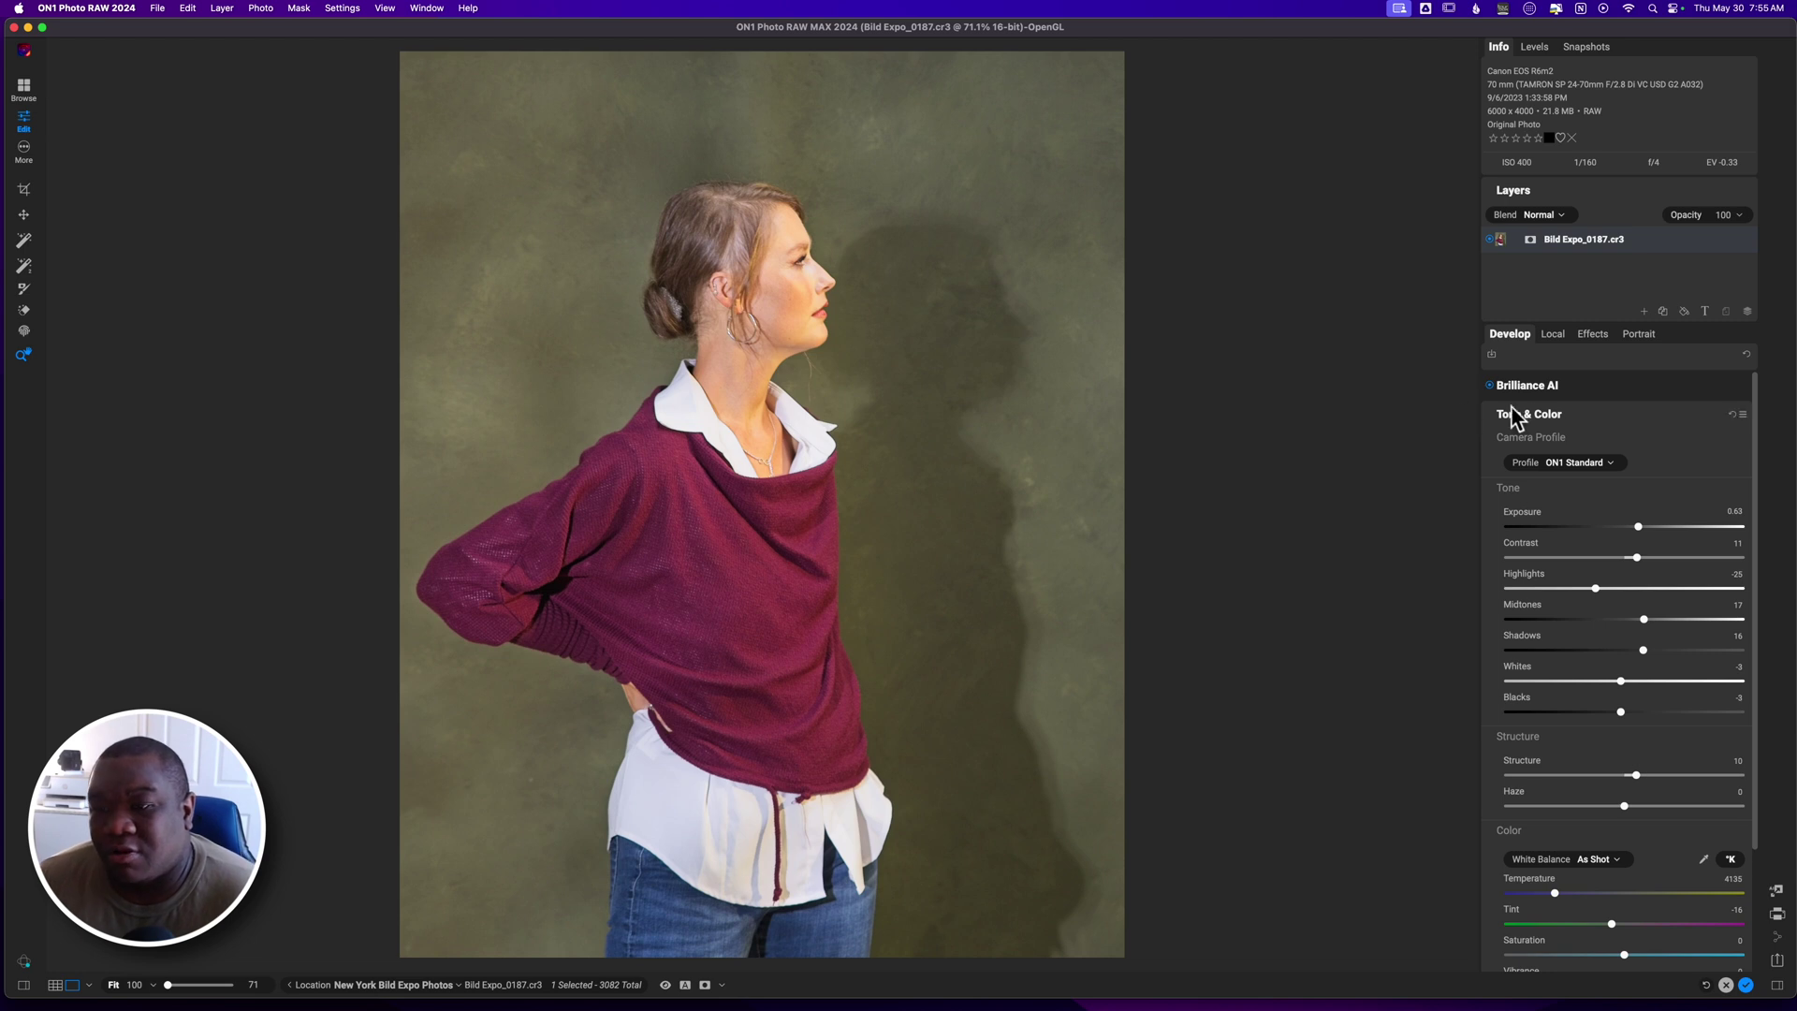
{"action": "left_click", "coordinate": [1530, 386]}
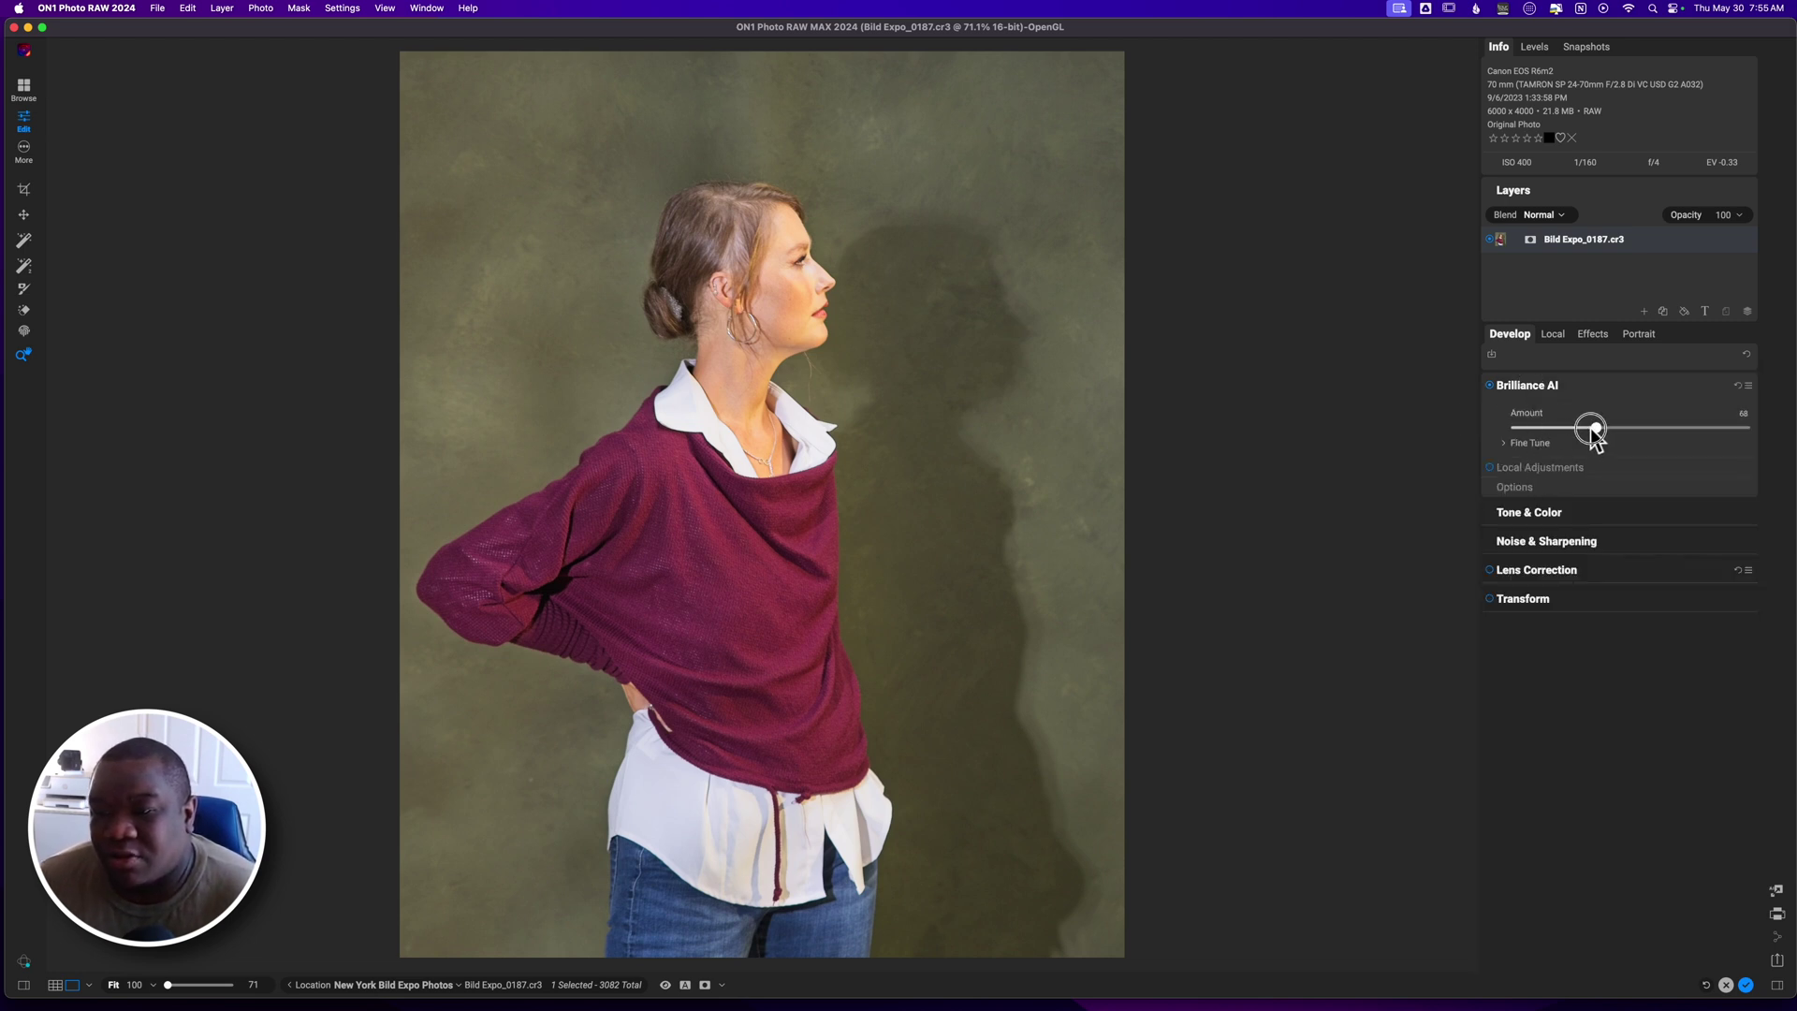
{"action": "left_click_drag", "start_coordinate": [1593, 427], "coordinate": [1555, 432]}
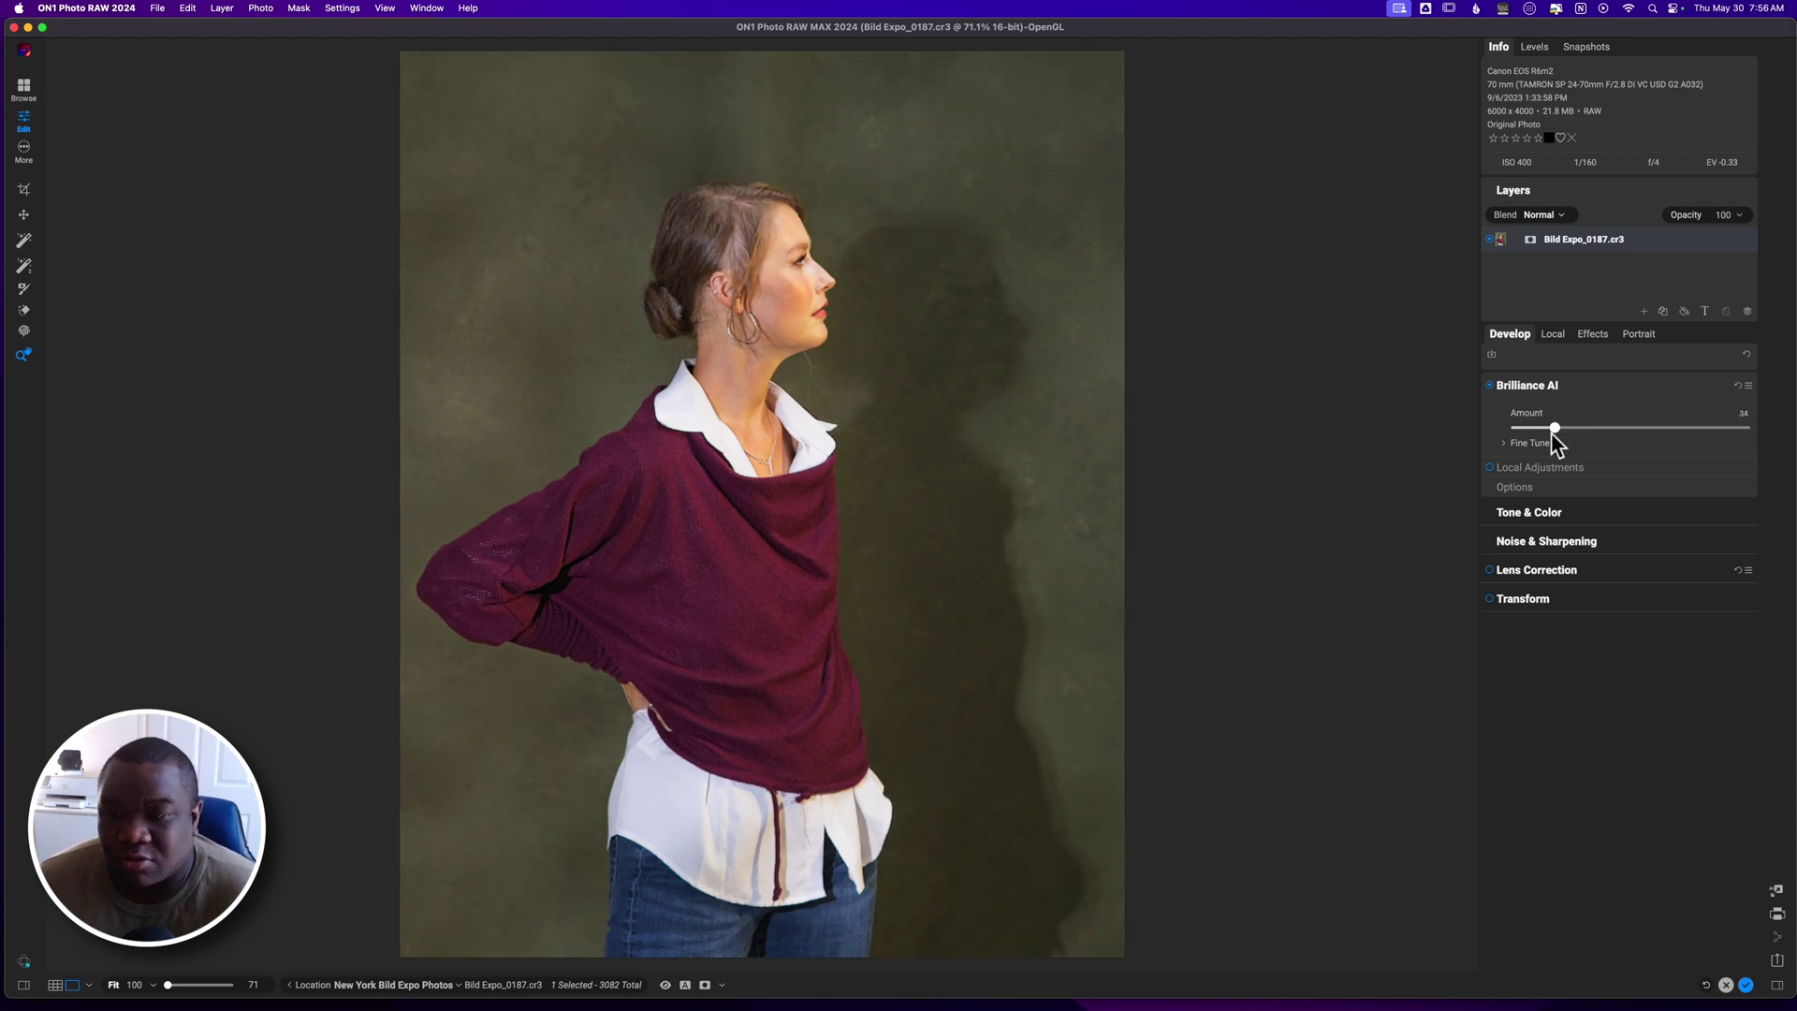
- In Tone & Color set Exposure -0.15, Blacks -33, Shadows 2 and Contrast 13
{"action": "left_click", "coordinate": [1530, 515]}
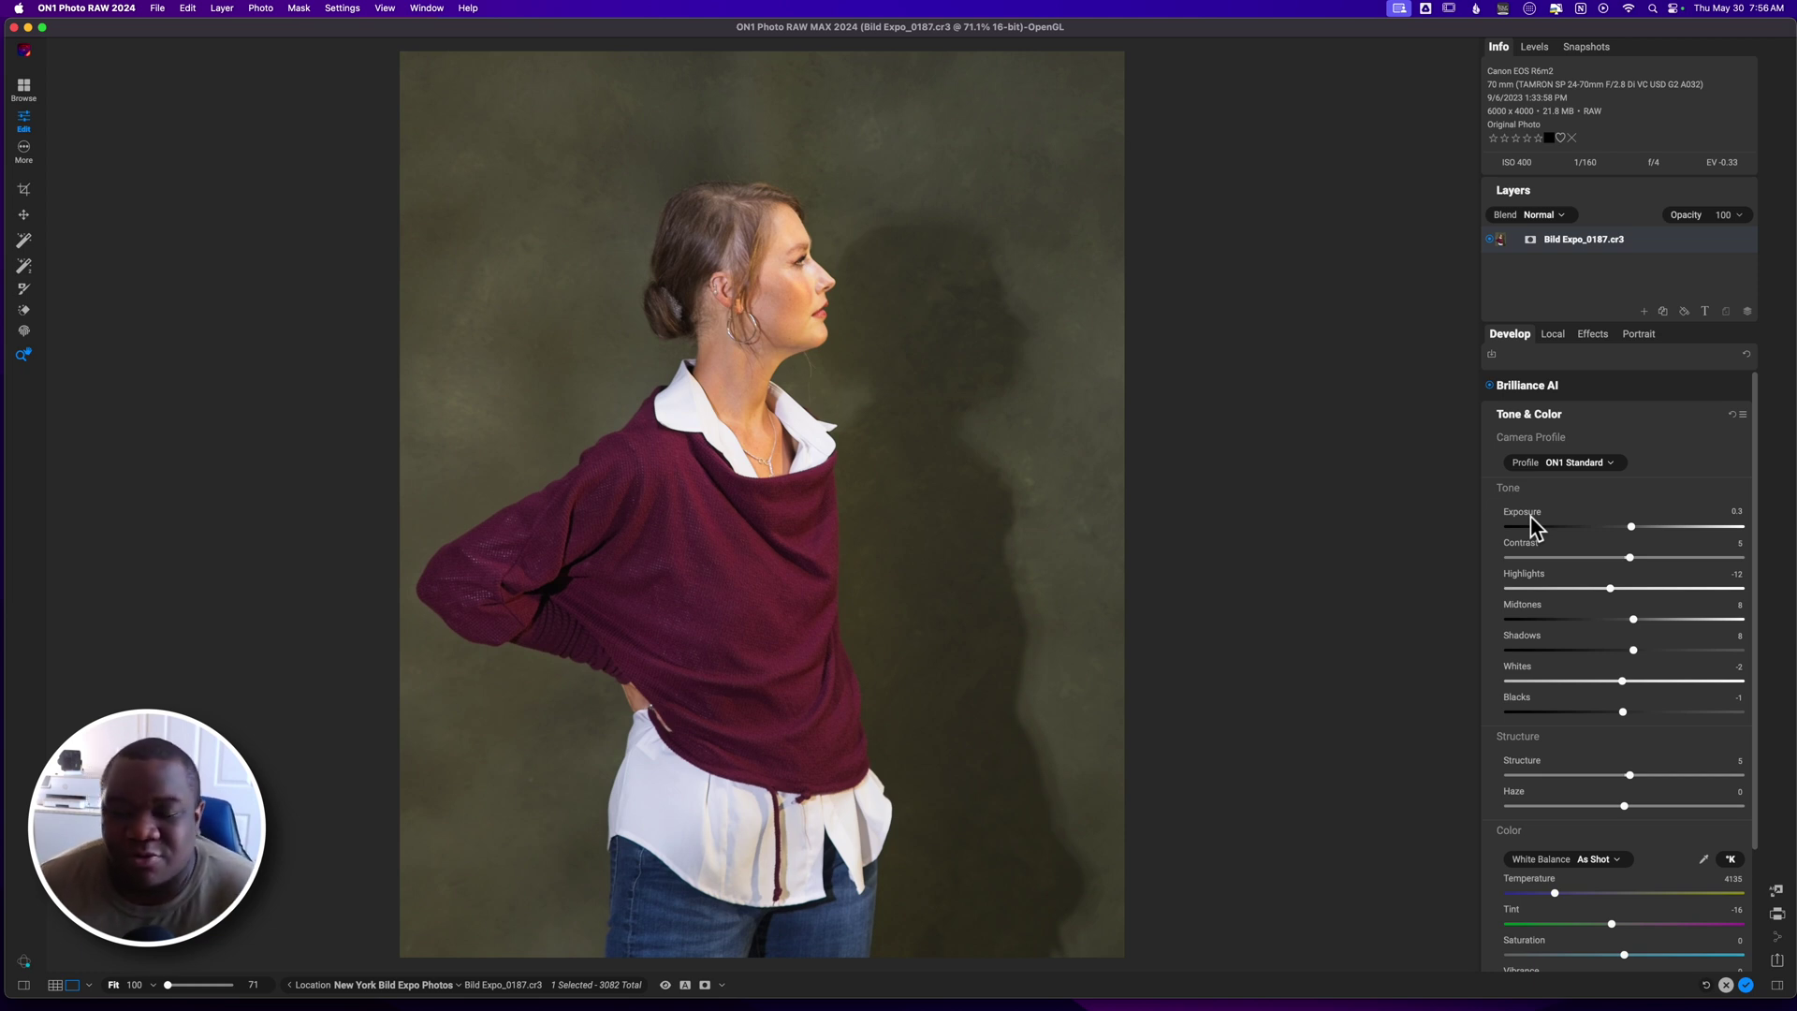
{"action": "left_click_drag", "start_coordinate": [1626, 534], "coordinate": [1621, 530]}
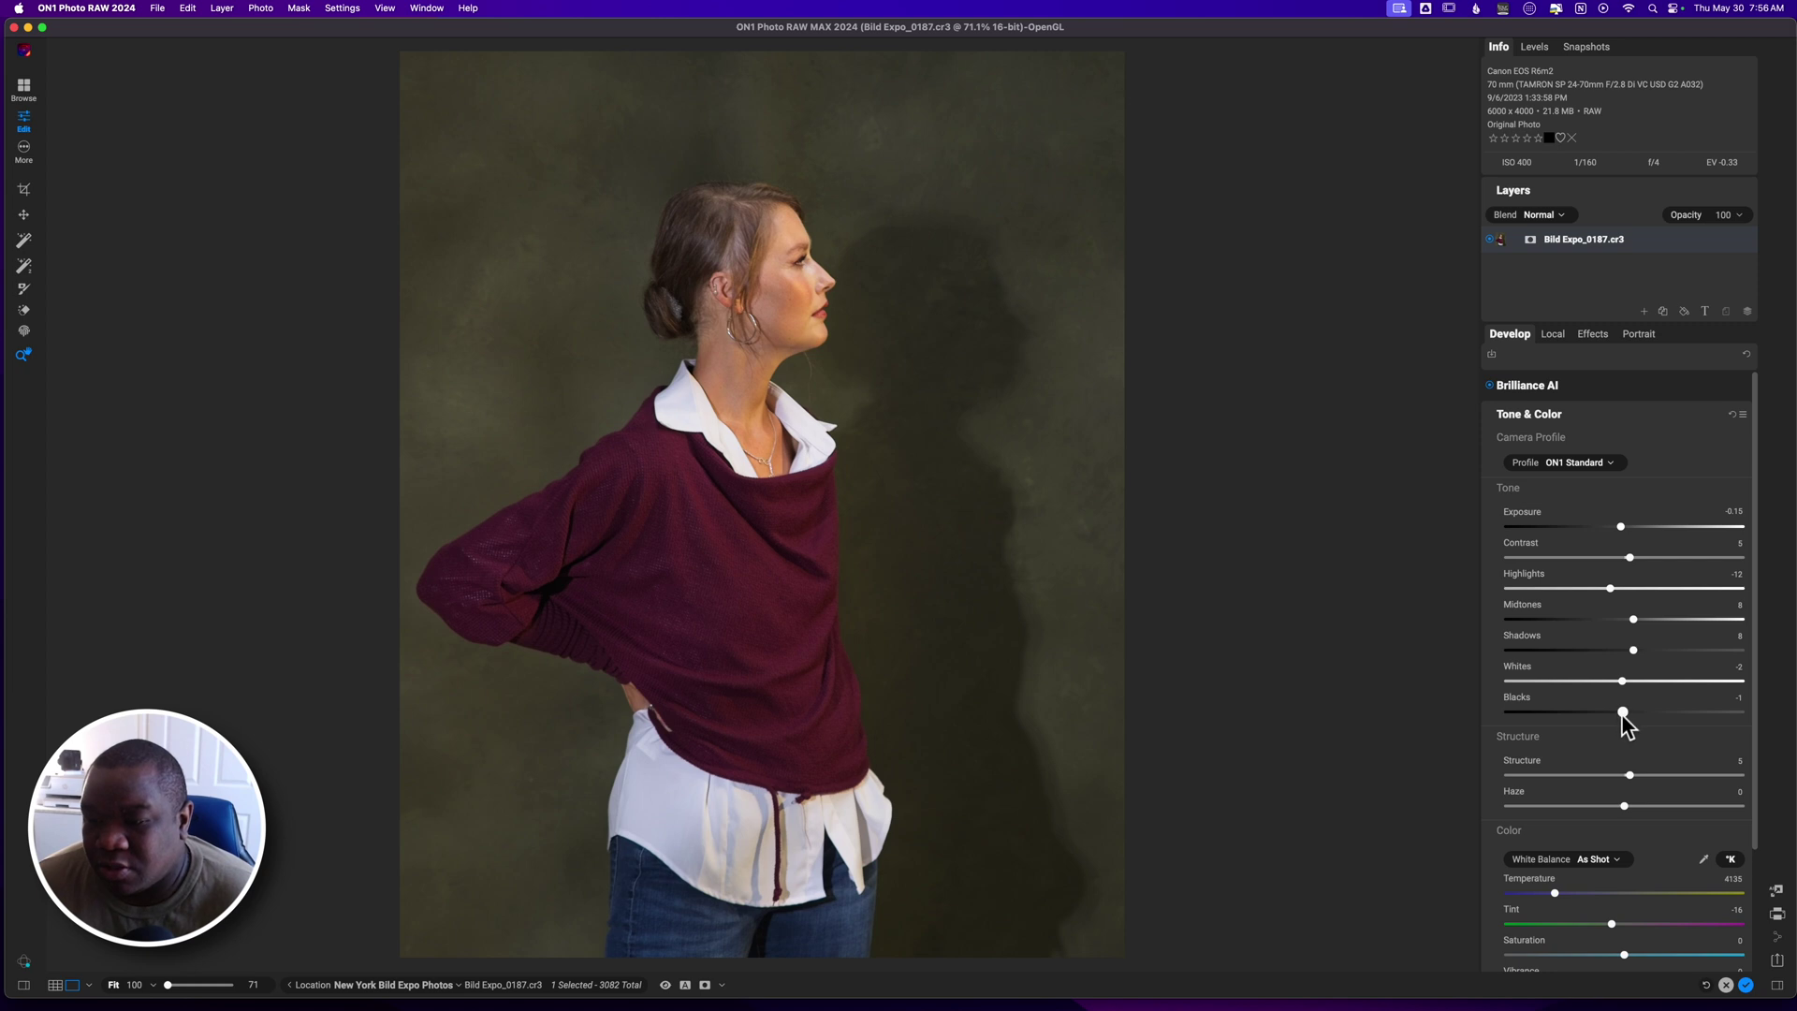
{"action": "left_click_drag", "start_coordinate": [1622, 713], "coordinate": [1585, 714]}
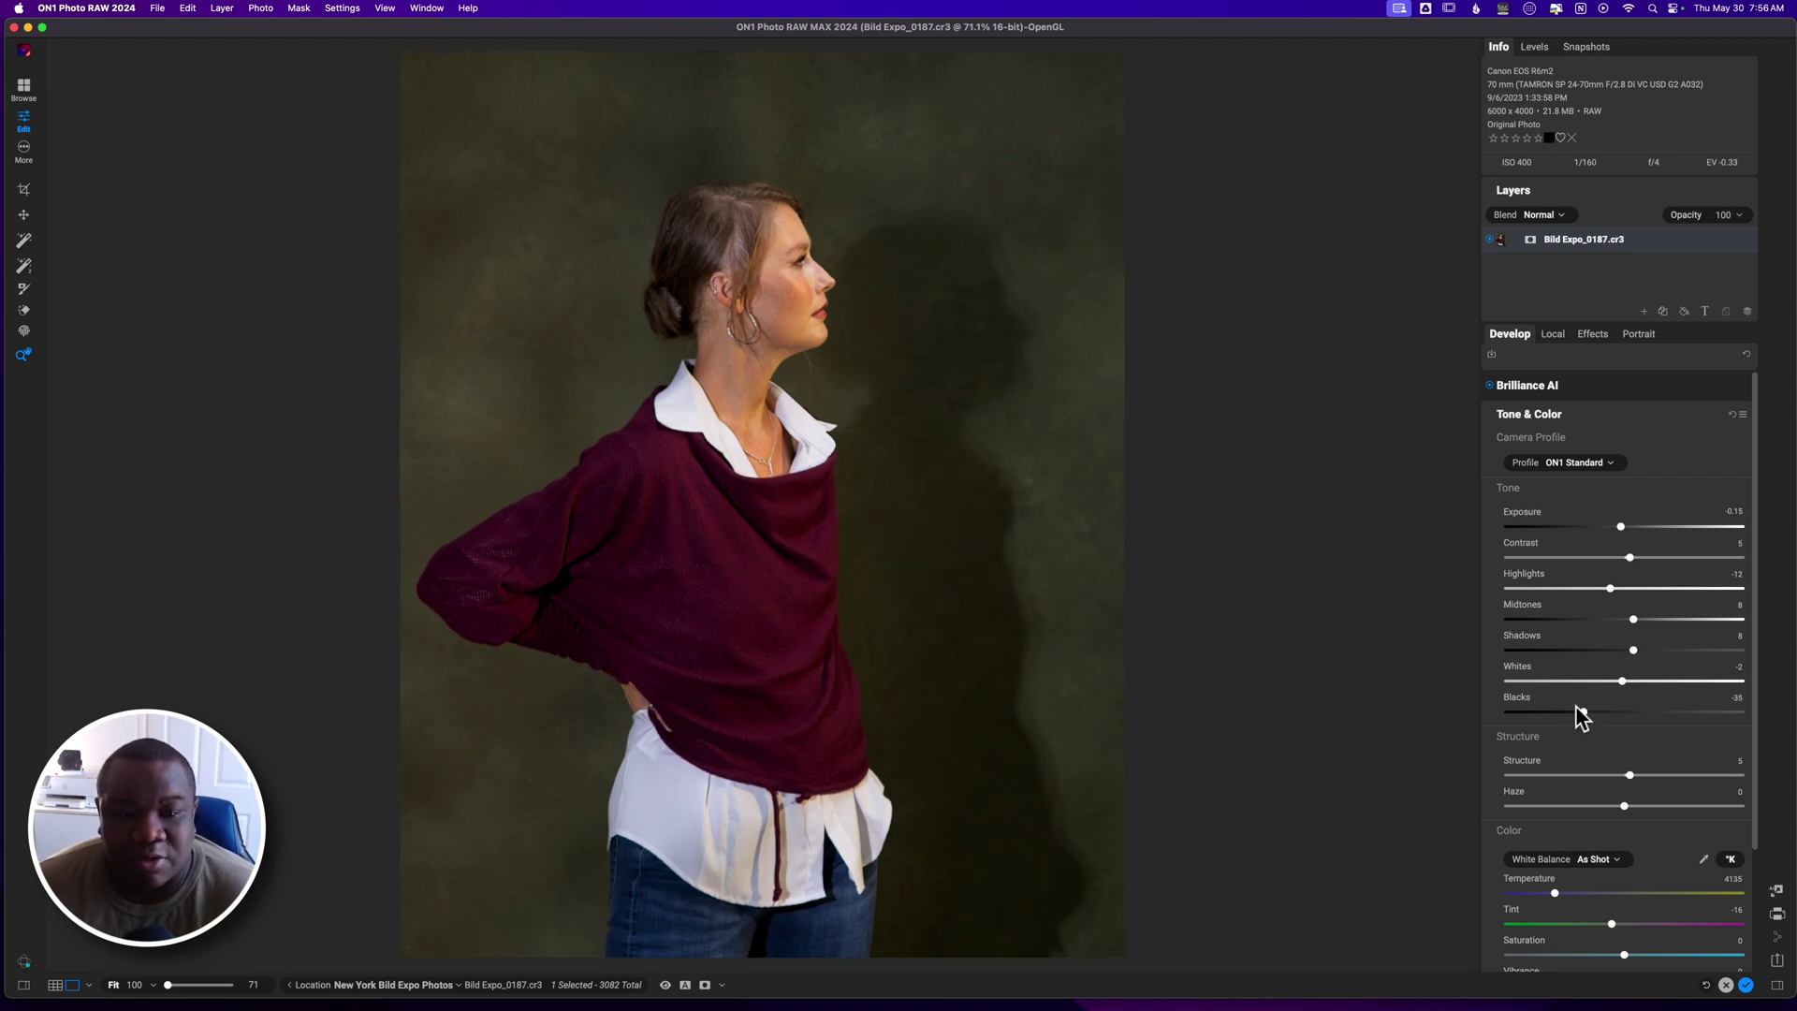
{"action": "left_click_drag", "start_coordinate": [1578, 712], "coordinate": [1588, 713]}
{"action": "left_click_drag", "start_coordinate": [1633, 649], "coordinate": [1627, 655]}
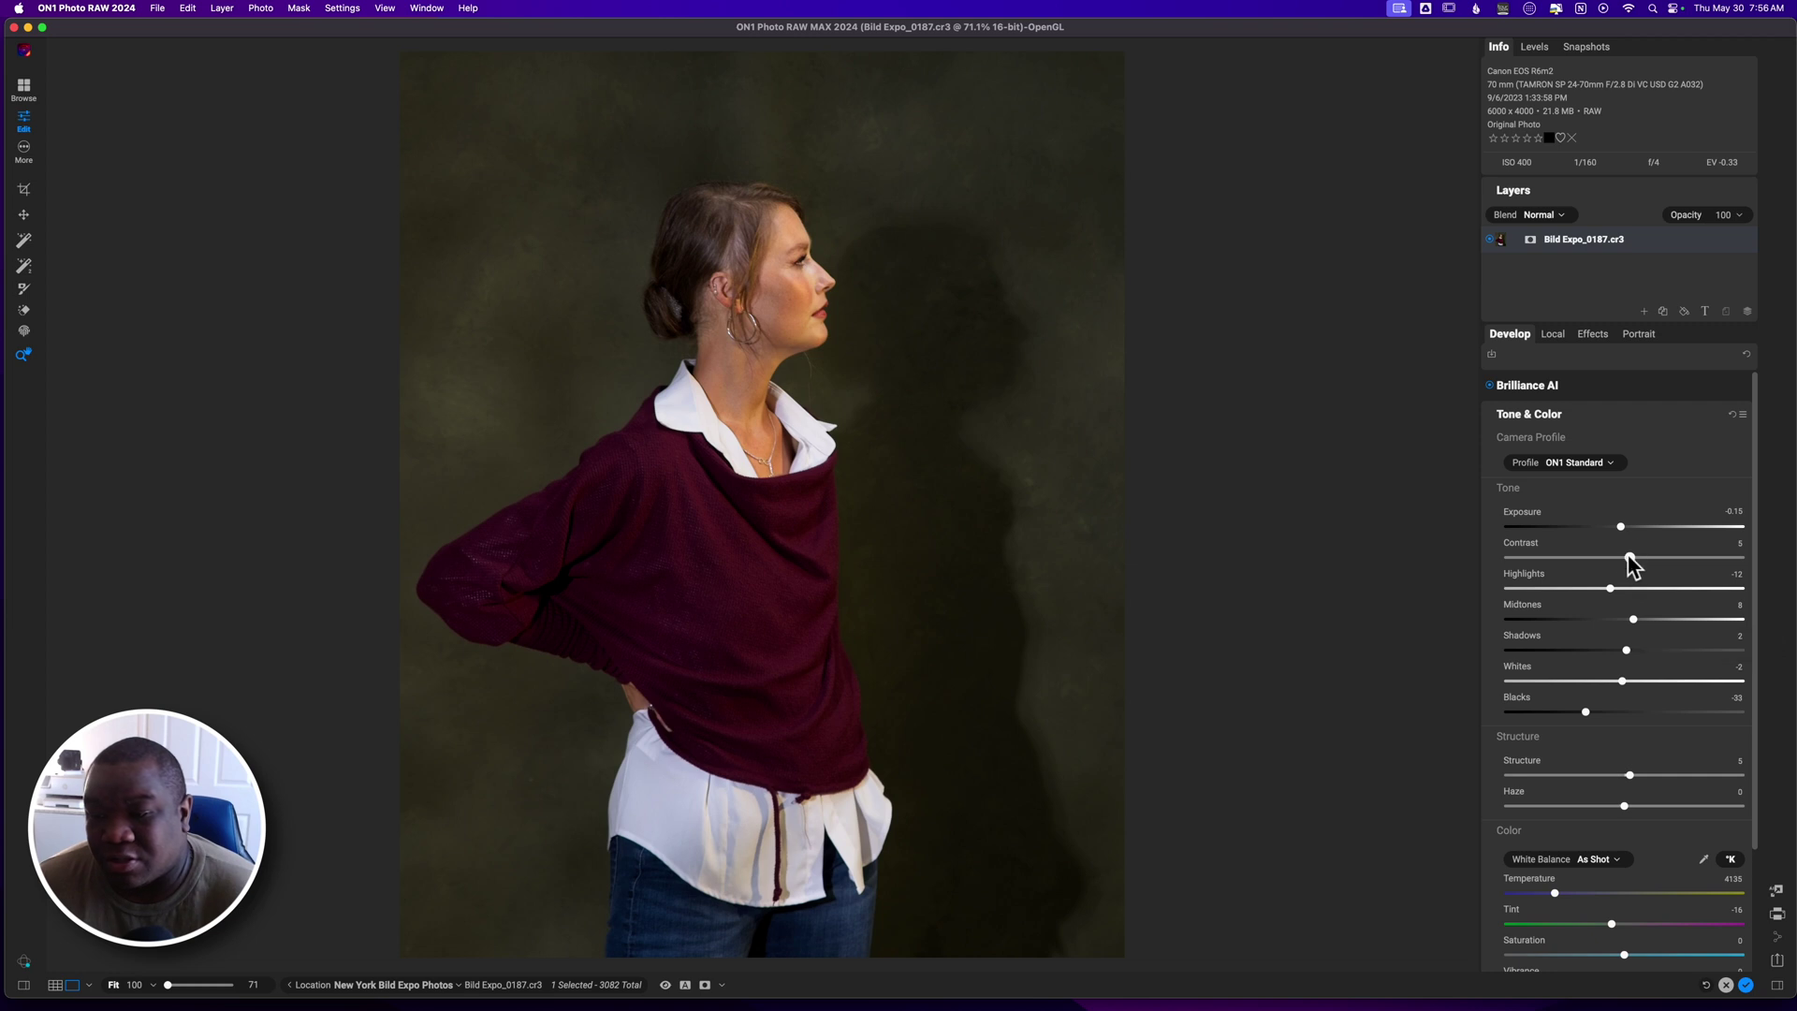
{"action": "left_click_drag", "start_coordinate": [1629, 558], "coordinate": [1642, 562]}
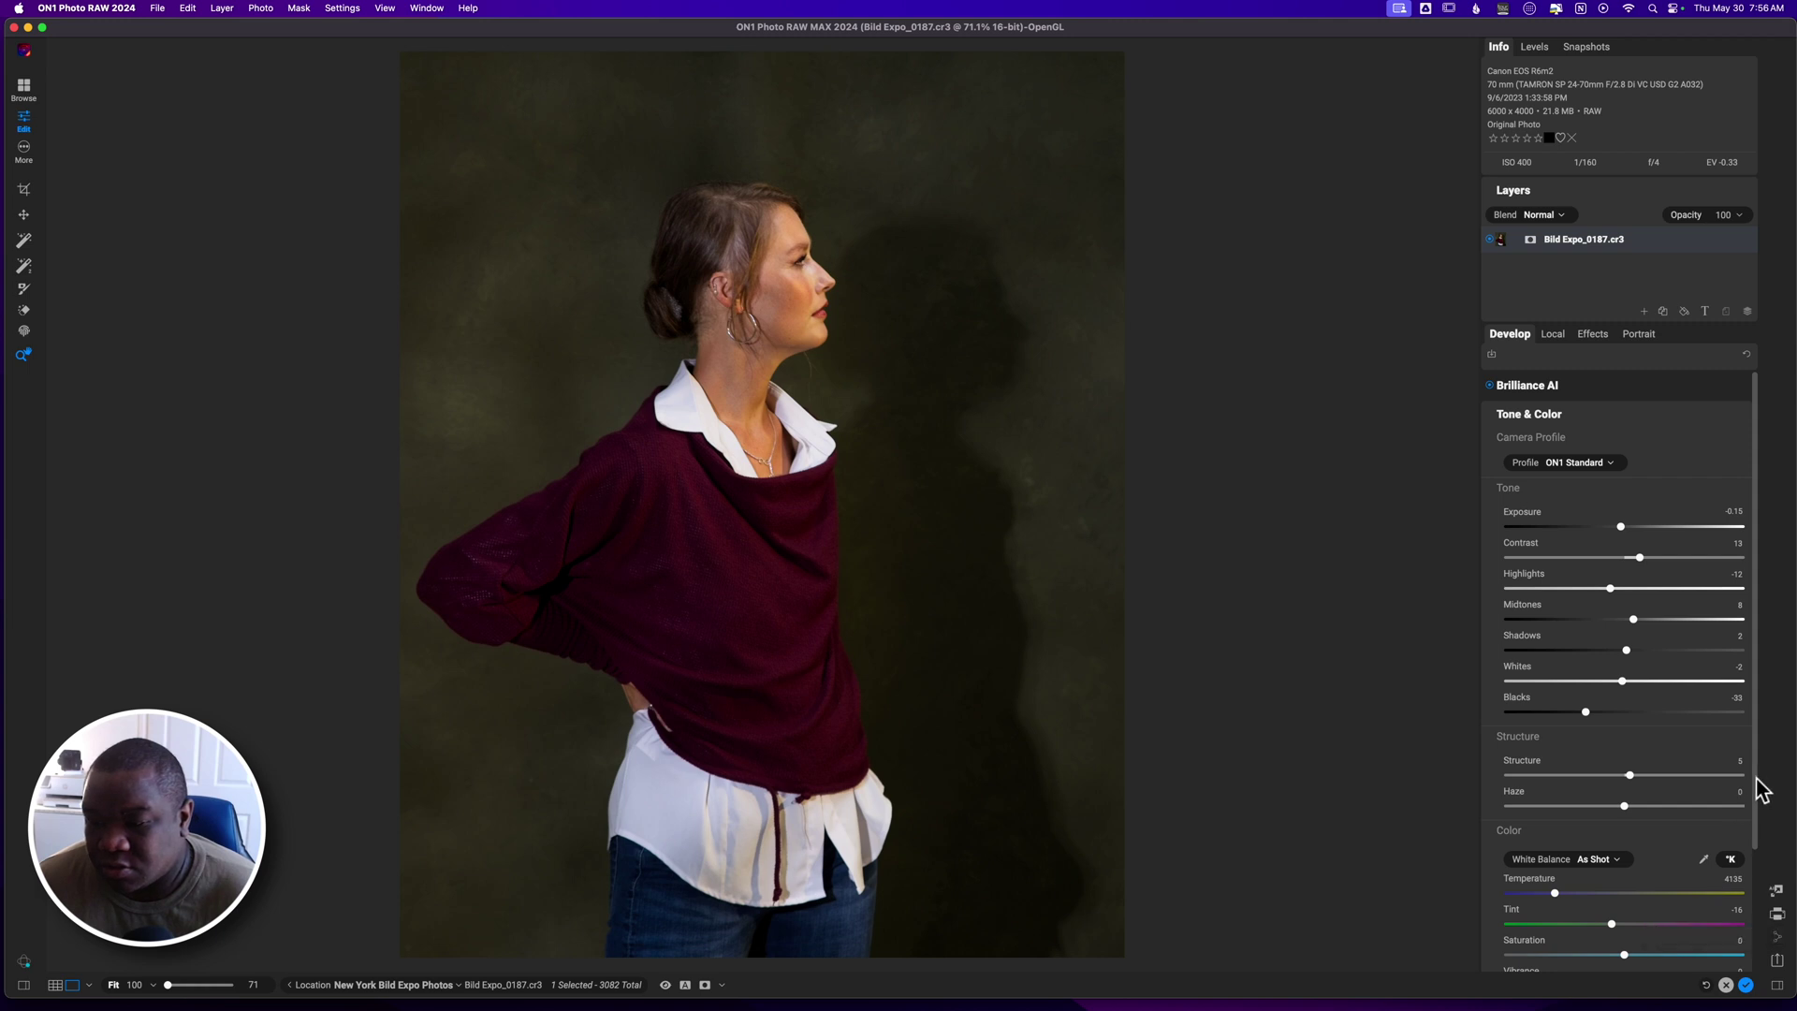
- Lower Saturation, boost Vibrance, raise Structure to 10, then compare with the original
{"action": "scroll", "coordinate": [1759, 789], "scroll_direction": "down", "scroll_amount": 5}
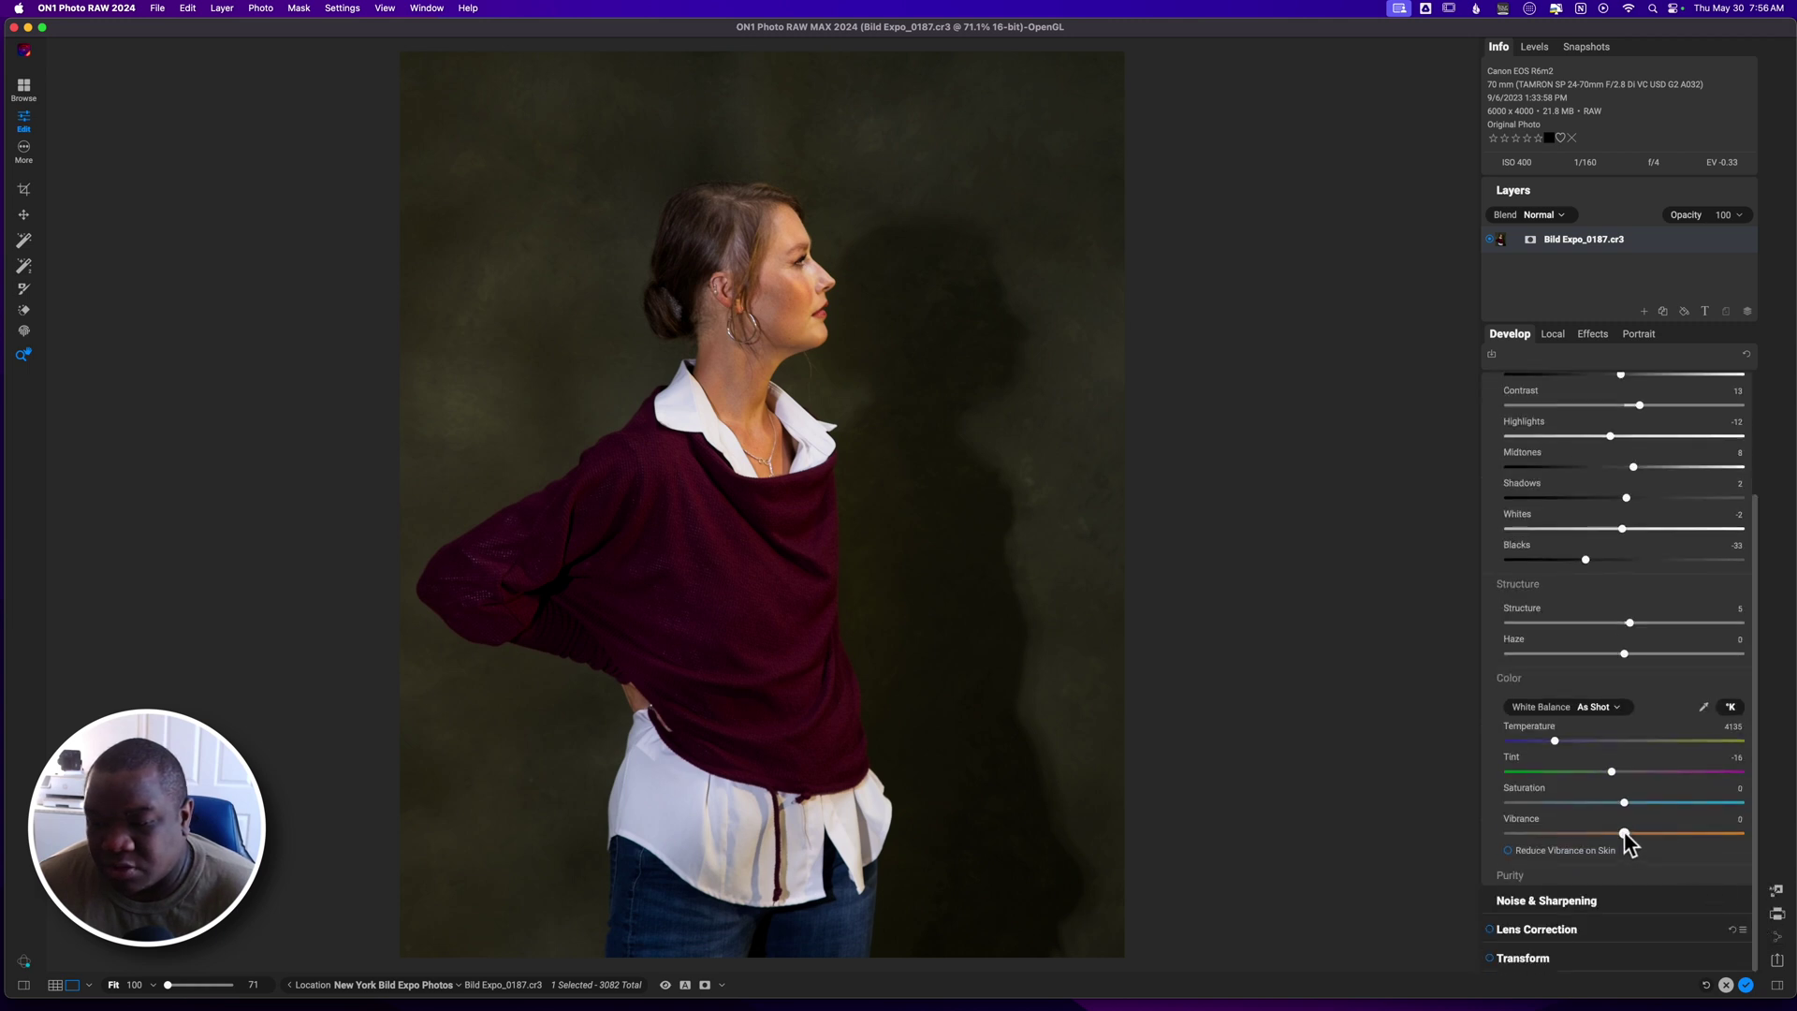
{"action": "mouse_move", "coordinate": [1625, 833]}
{"action": "left_mouse_down"}
{"action": "mouse_move", "coordinate": [1681, 835]}
{"action": "mouse_move", "coordinate": [1594, 834]}
{"action": "mouse_move", "coordinate": [1638, 839]}
{"action": "mouse_move", "coordinate": [1622, 802]}
{"action": "mouse_move", "coordinate": [1604, 809]}
{"action": "left_mouse_up"}
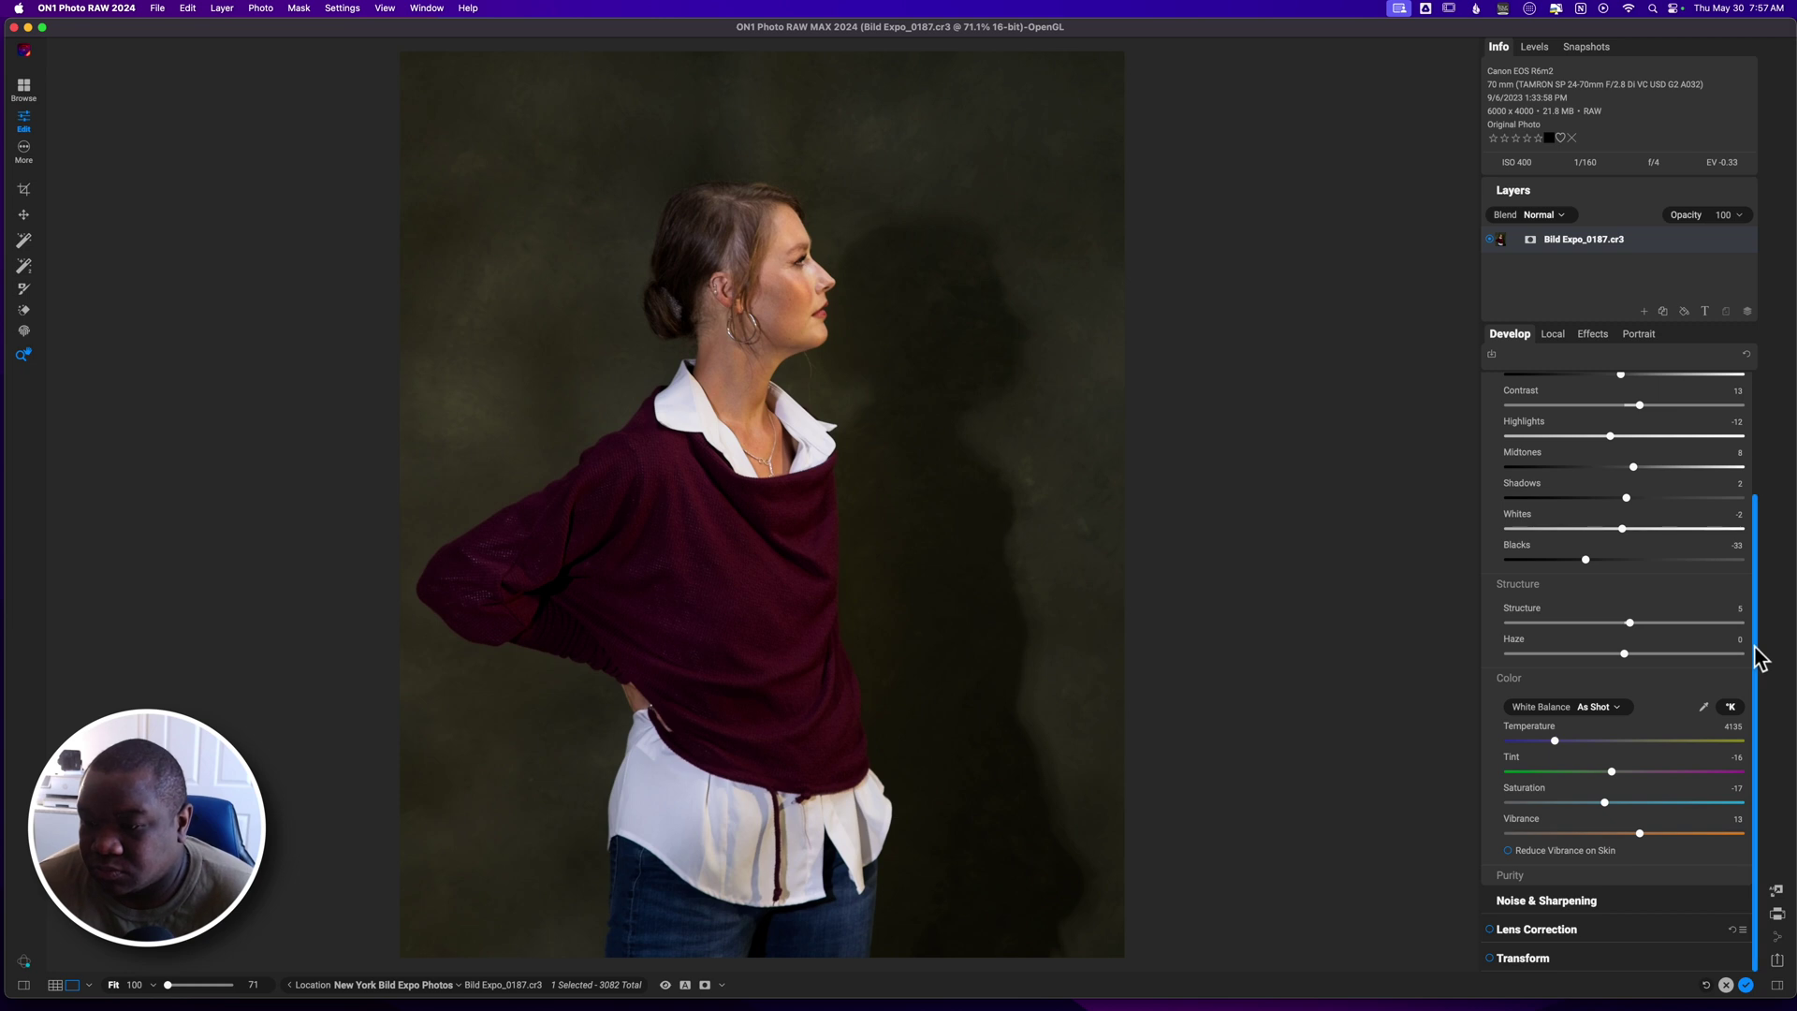
{"action": "left_click_drag", "start_coordinate": [1759, 658], "coordinate": [1753, 497]}
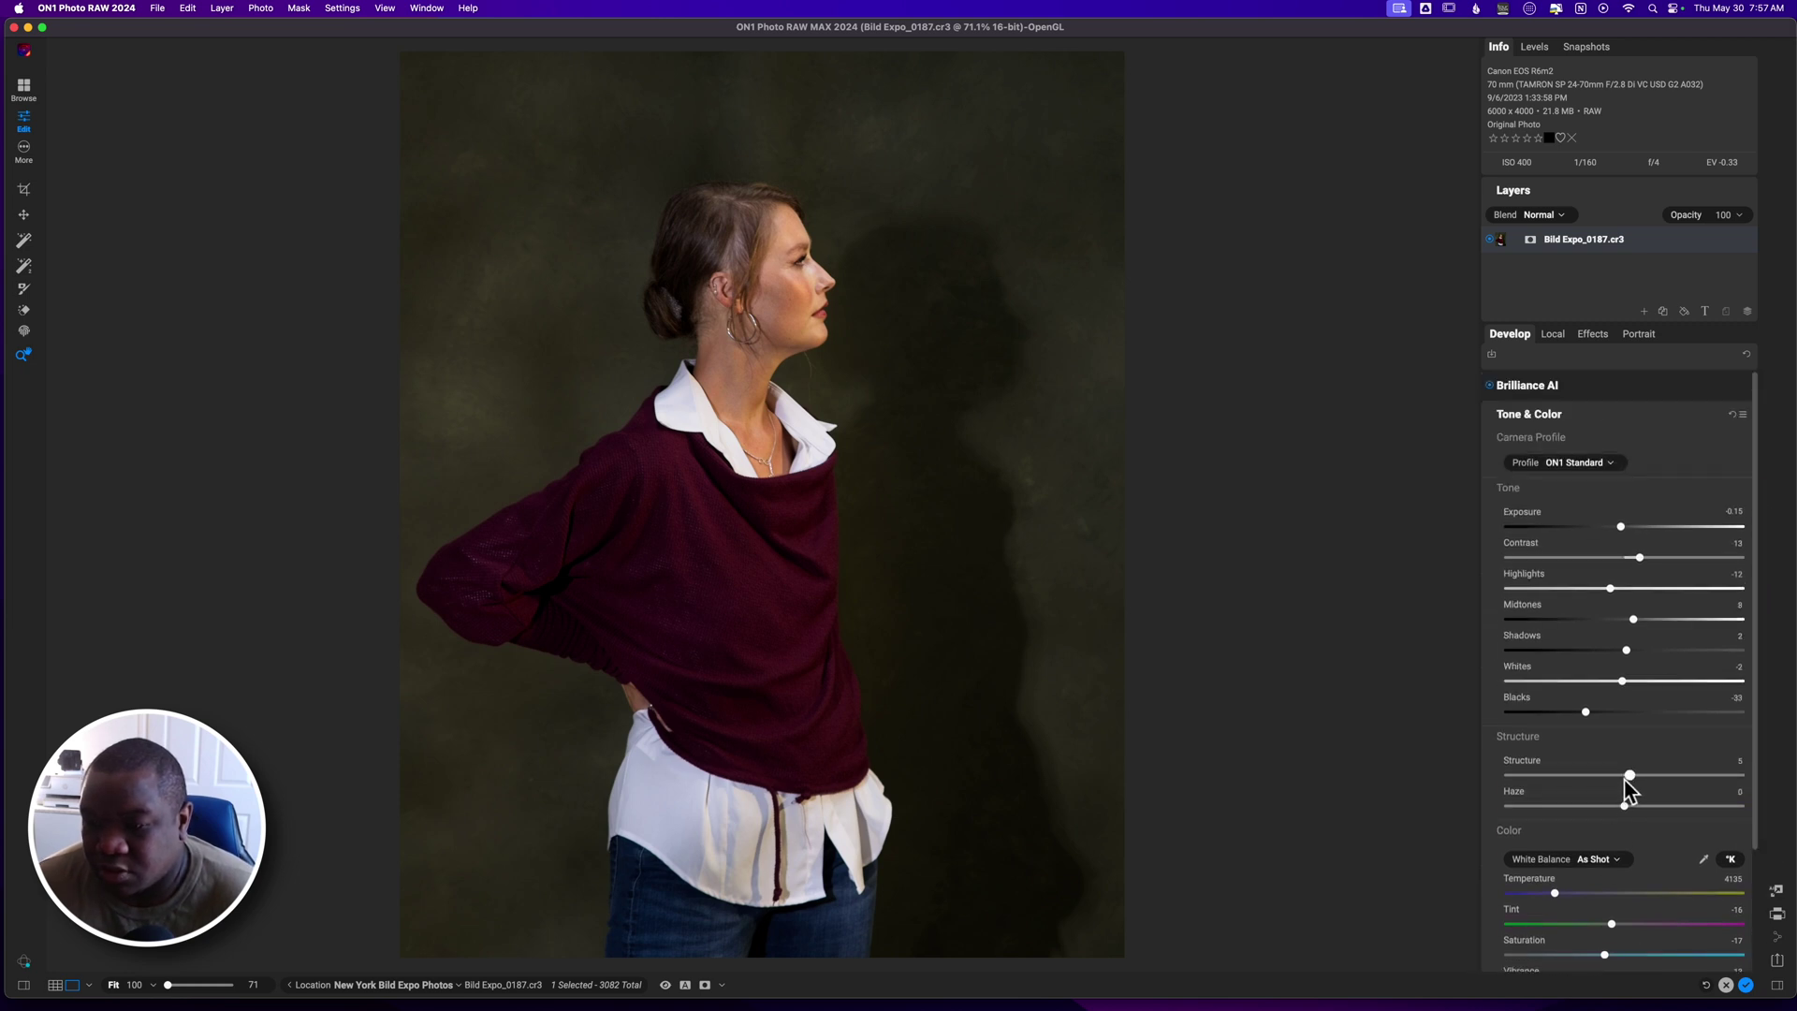
{"action": "left_click_drag", "start_coordinate": [1633, 778], "coordinate": [1637, 778]}
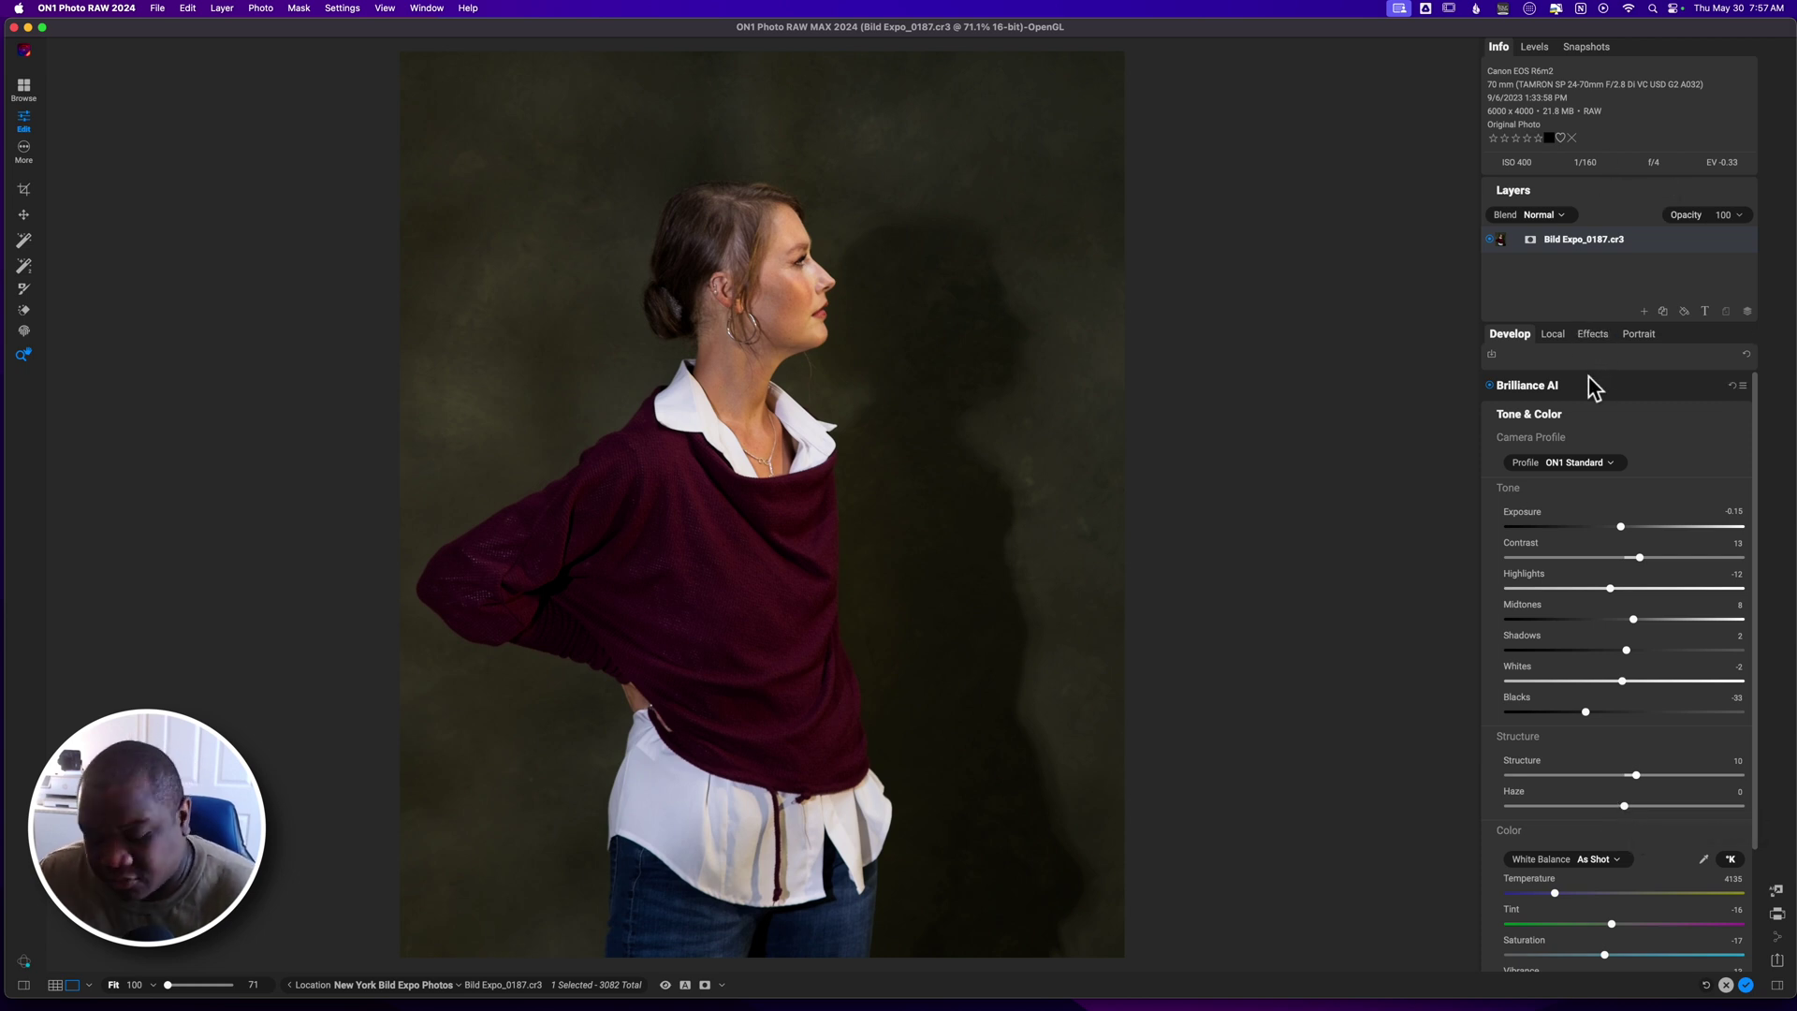
{"action": "key", "text": "backslash"}
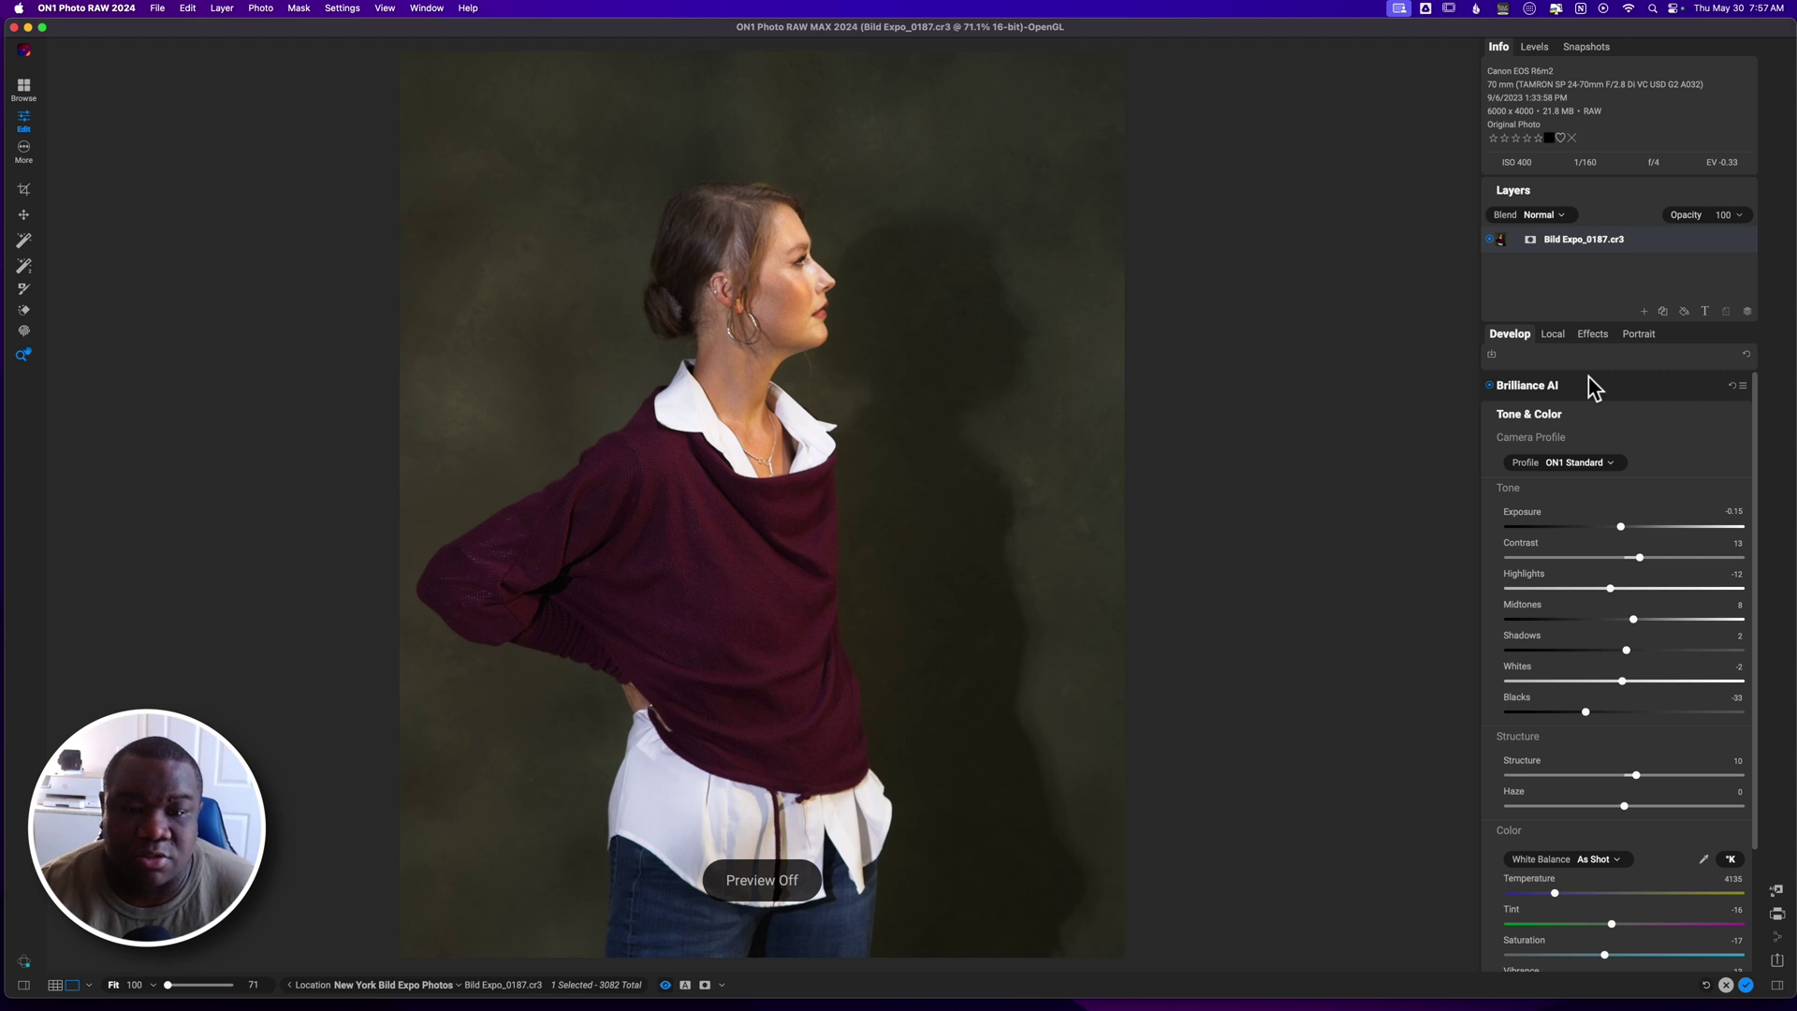
{"action": "key", "text": "backslash"}
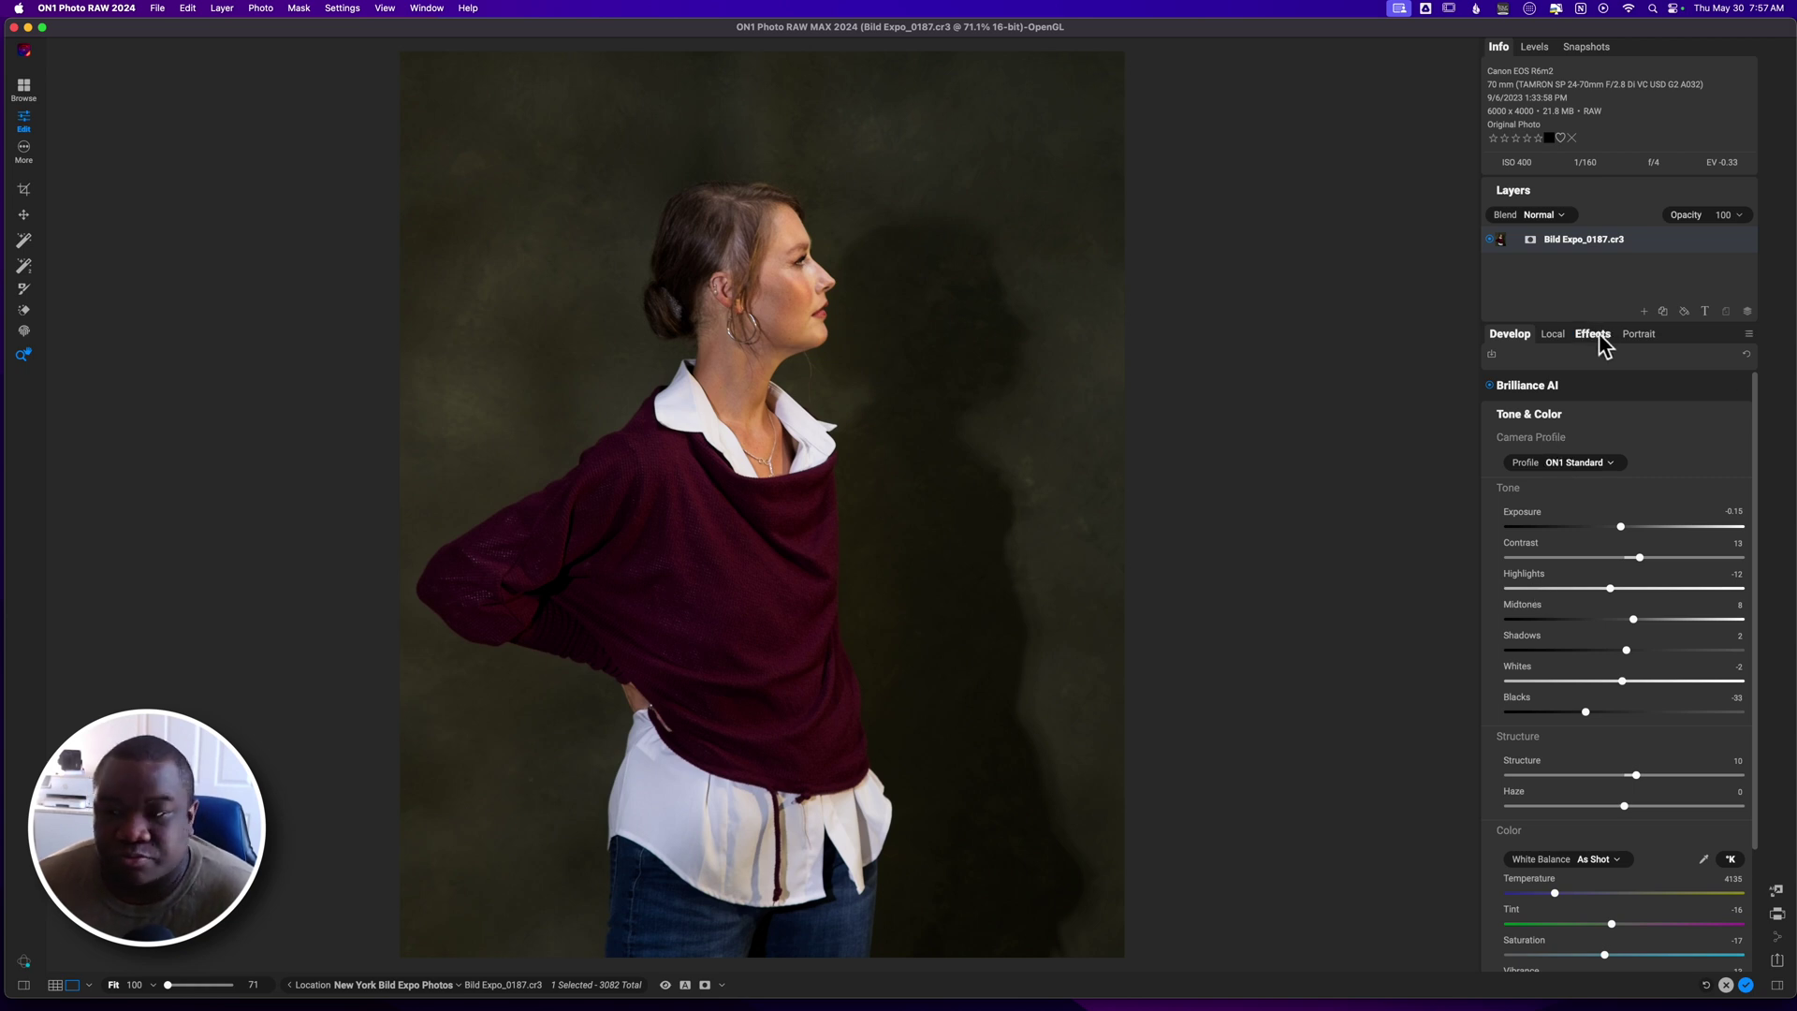
- Add a brushed local adjustment at Exposure -1 and paint it onto the backdrop beside the face
{"action": "left_click", "coordinate": [1552, 335]}
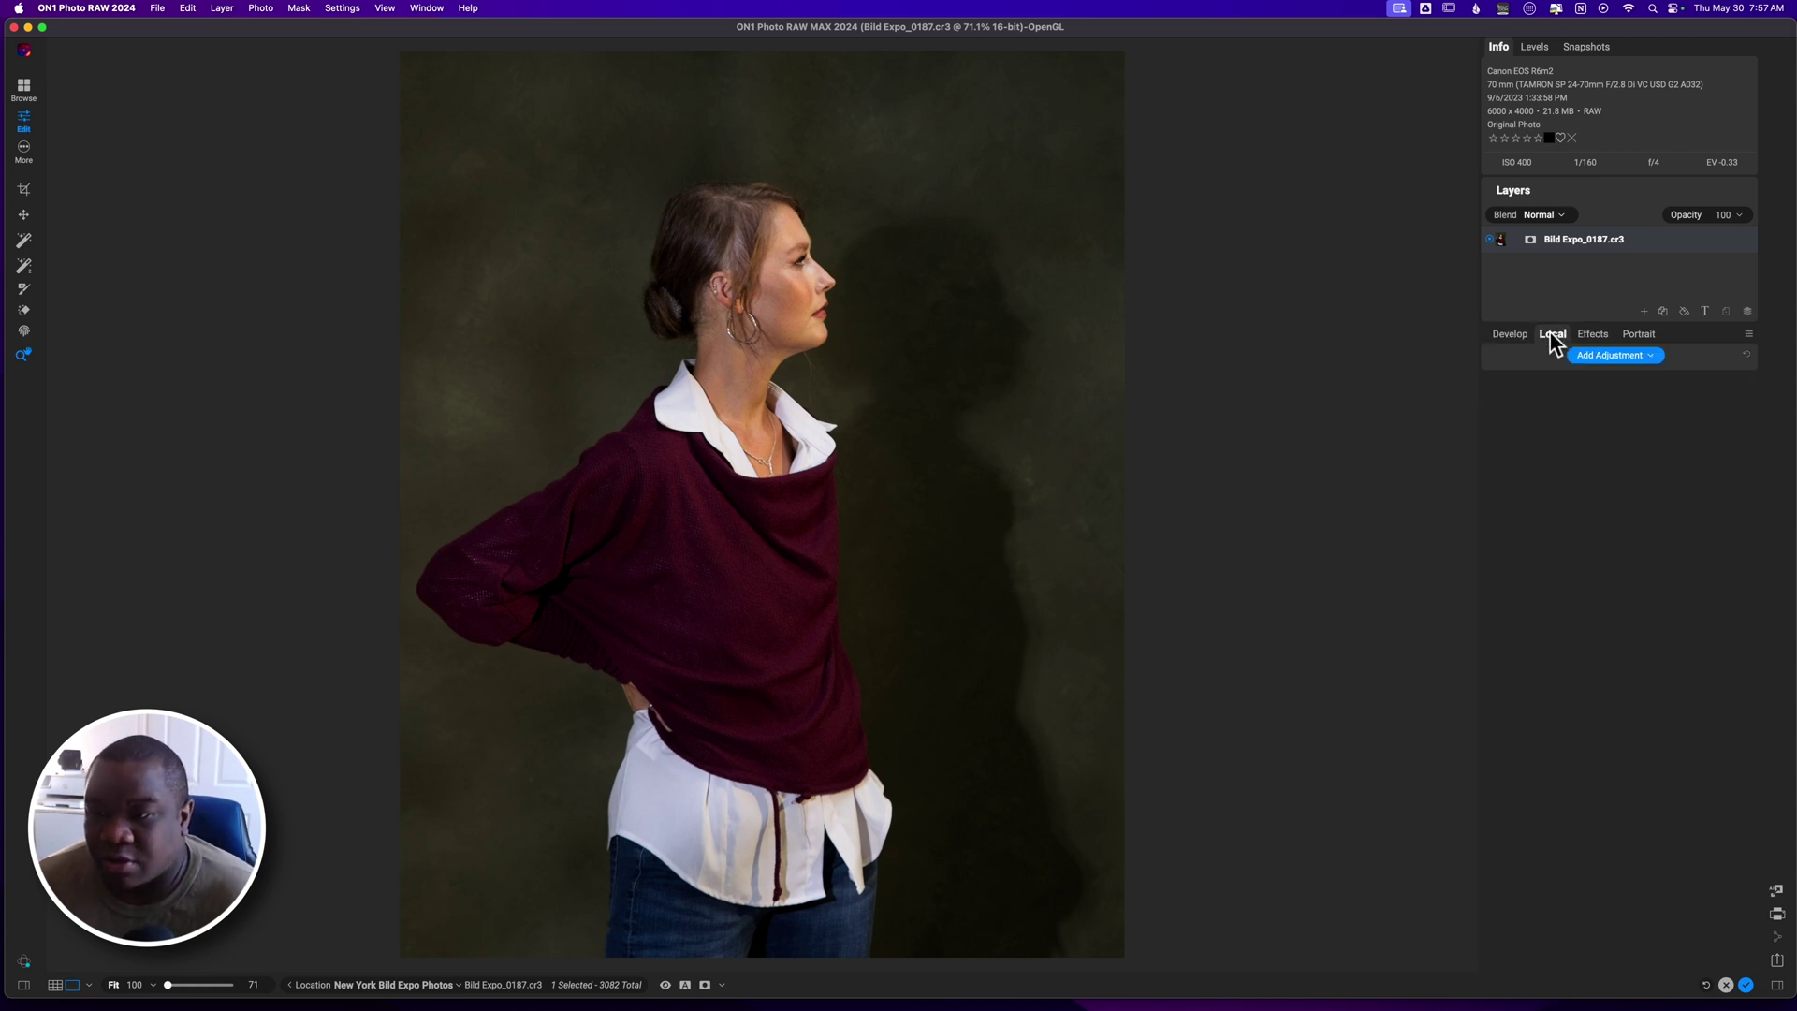
{"action": "left_click", "coordinate": [1603, 358]}
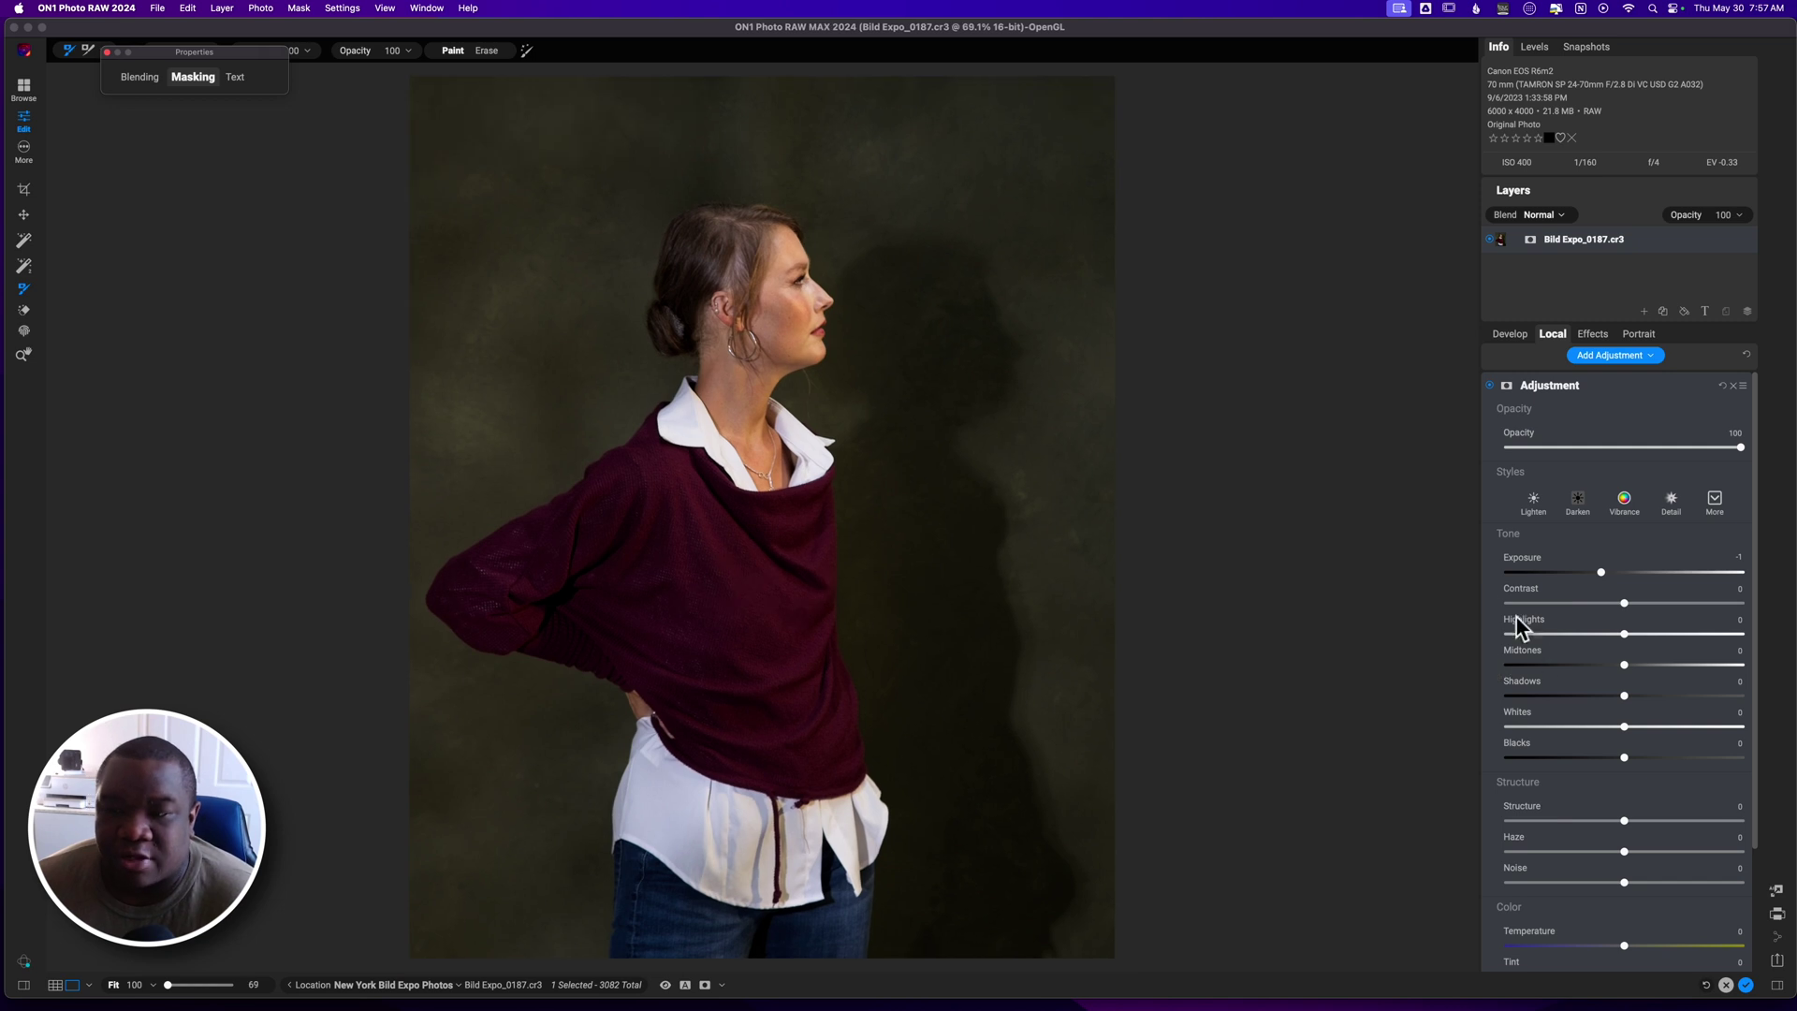
{"action": "key", "text": "bracketright"}
{"action": "key", "text": "bracketright"}
{"action": "key", "text": "bracketright"}
{"action": "key", "text": "bracketright"}
{"action": "key", "text": "bracketright"}
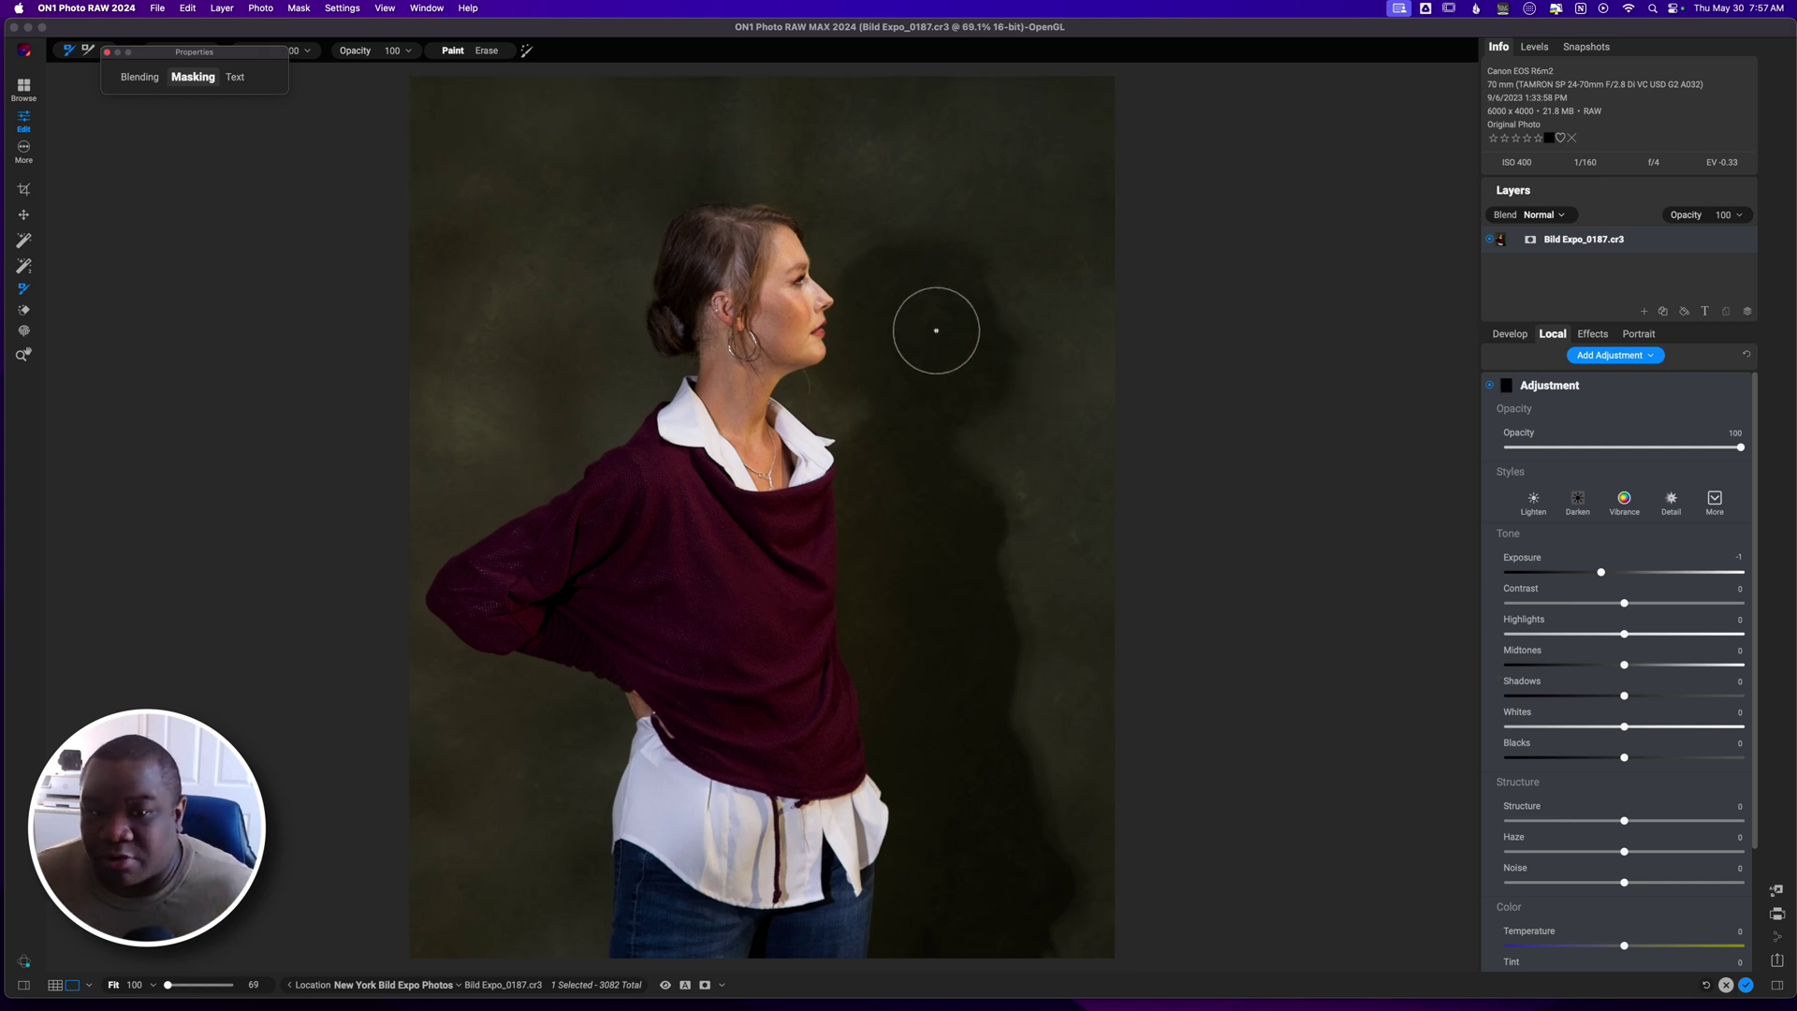
{"action": "mouse_move", "coordinate": [878, 349]}
{"action": "left_mouse_down"}
{"action": "mouse_move", "coordinate": [932, 287]}
{"action": "mouse_move", "coordinate": [956, 354]}
{"action": "mouse_move", "coordinate": [916, 365]}
{"action": "mouse_move", "coordinate": [970, 358]}
{"action": "mouse_move", "coordinate": [906, 375]}
{"action": "mouse_move", "coordinate": [904, 447]}
{"action": "mouse_move", "coordinate": [866, 491]}
{"action": "mouse_move", "coordinate": [887, 477]}
{"action": "mouse_move", "coordinate": [965, 522]}
{"action": "mouse_move", "coordinate": [948, 581]}
{"action": "mouse_move", "coordinate": [947, 522]}
{"action": "mouse_move", "coordinate": [905, 498]}
{"action": "mouse_move", "coordinate": [872, 539]}
{"action": "mouse_move", "coordinate": [868, 466]}
{"action": "mouse_move", "coordinate": [888, 671]}
{"action": "mouse_move", "coordinate": [893, 538]}
{"action": "mouse_move", "coordinate": [978, 683]}
{"action": "mouse_move", "coordinate": [957, 594]}
{"action": "mouse_move", "coordinate": [867, 569]}
{"action": "mouse_move", "coordinate": [867, 595]}
{"action": "mouse_move", "coordinate": [917, 750]}
{"action": "mouse_move", "coordinate": [943, 644]}
{"action": "mouse_move", "coordinate": [1004, 891]}
{"action": "mouse_move", "coordinate": [1036, 899]}
{"action": "mouse_move", "coordinate": [1033, 865]}
{"action": "mouse_move", "coordinate": [1004, 934]}
{"action": "mouse_move", "coordinate": [886, 918]}
{"action": "mouse_move", "coordinate": [907, 918]}
{"action": "mouse_move", "coordinate": [919, 847]}
{"action": "mouse_move", "coordinate": [911, 738]}
{"action": "mouse_move", "coordinate": [878, 690]}
{"action": "mouse_move", "coordinate": [908, 756]}
{"action": "mouse_move", "coordinate": [890, 598]}
{"action": "mouse_move", "coordinate": [871, 606]}
{"action": "mouse_move", "coordinate": [876, 632]}
{"action": "mouse_move", "coordinate": [890, 268]}
{"action": "mouse_move", "coordinate": [873, 340]}
{"action": "mouse_move", "coordinate": [923, 309]}
{"action": "mouse_move", "coordinate": [923, 346]}
{"action": "left_mouse_up"}
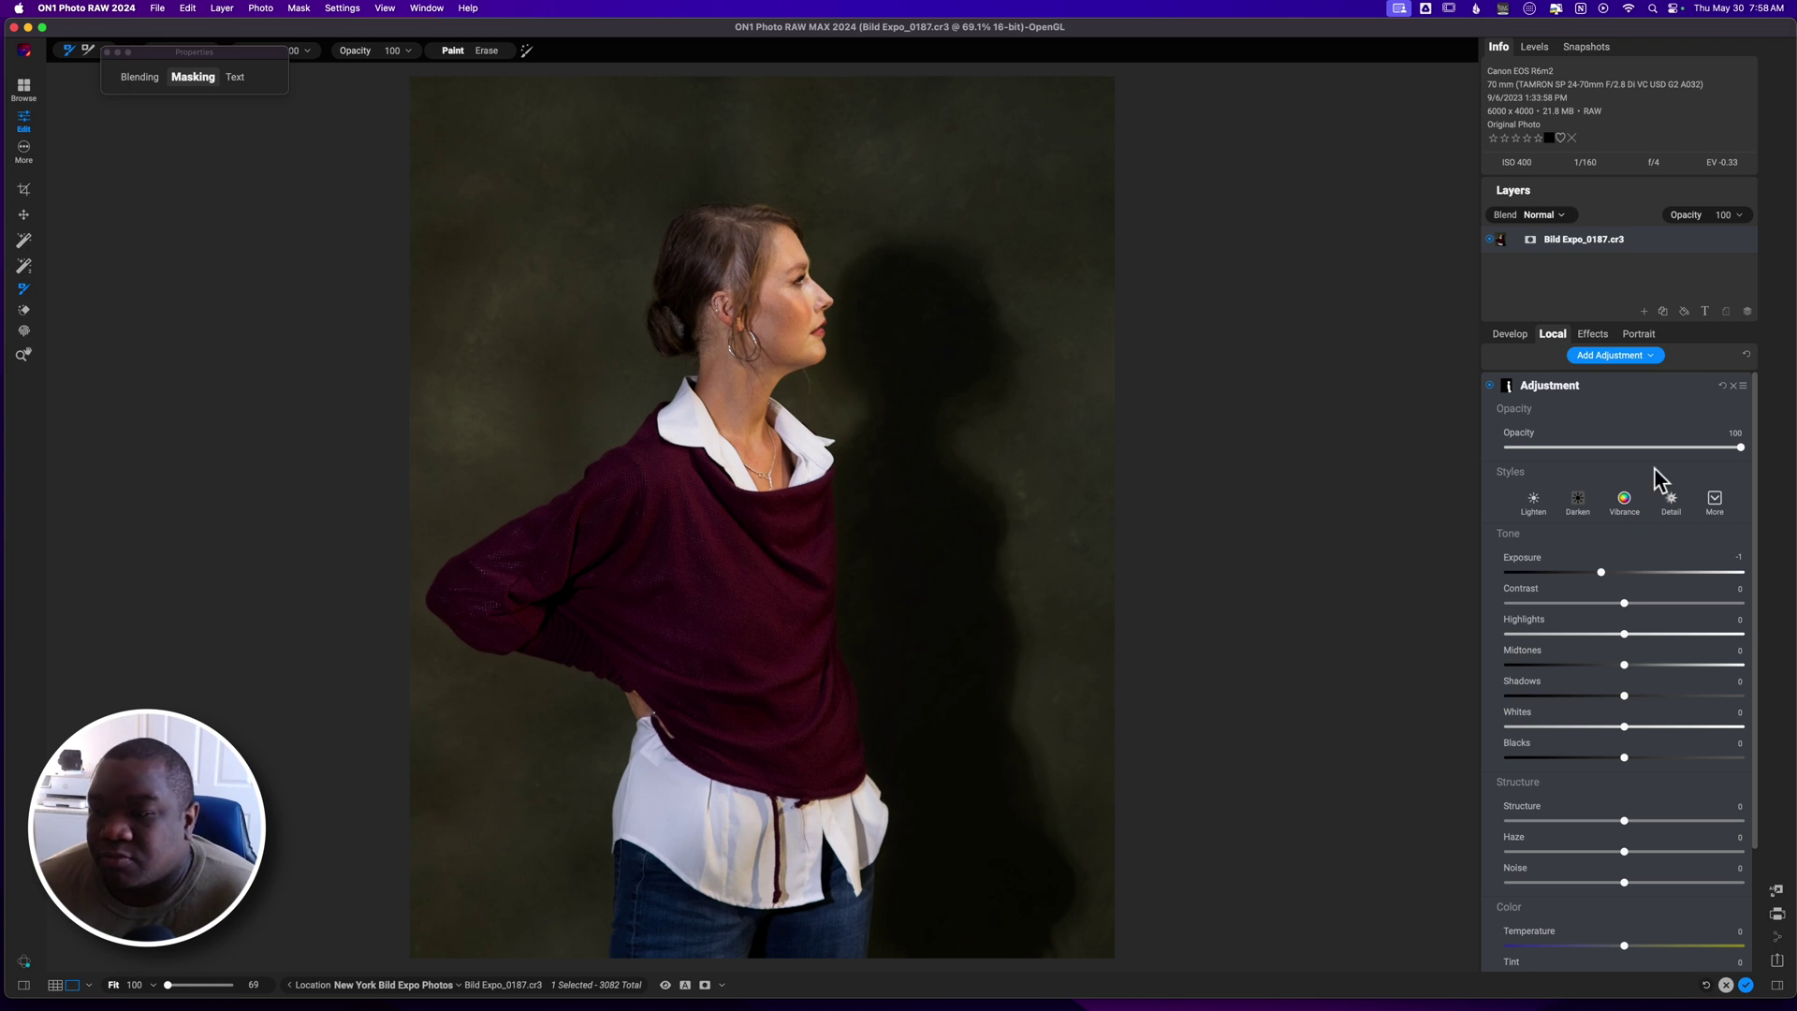
- Set the local adjustment to Opacity 51, Exposure -0.65, Shadows -12 and Contrast 7
{"action": "left_click_drag", "start_coordinate": [1740, 447], "coordinate": [1656, 449]}
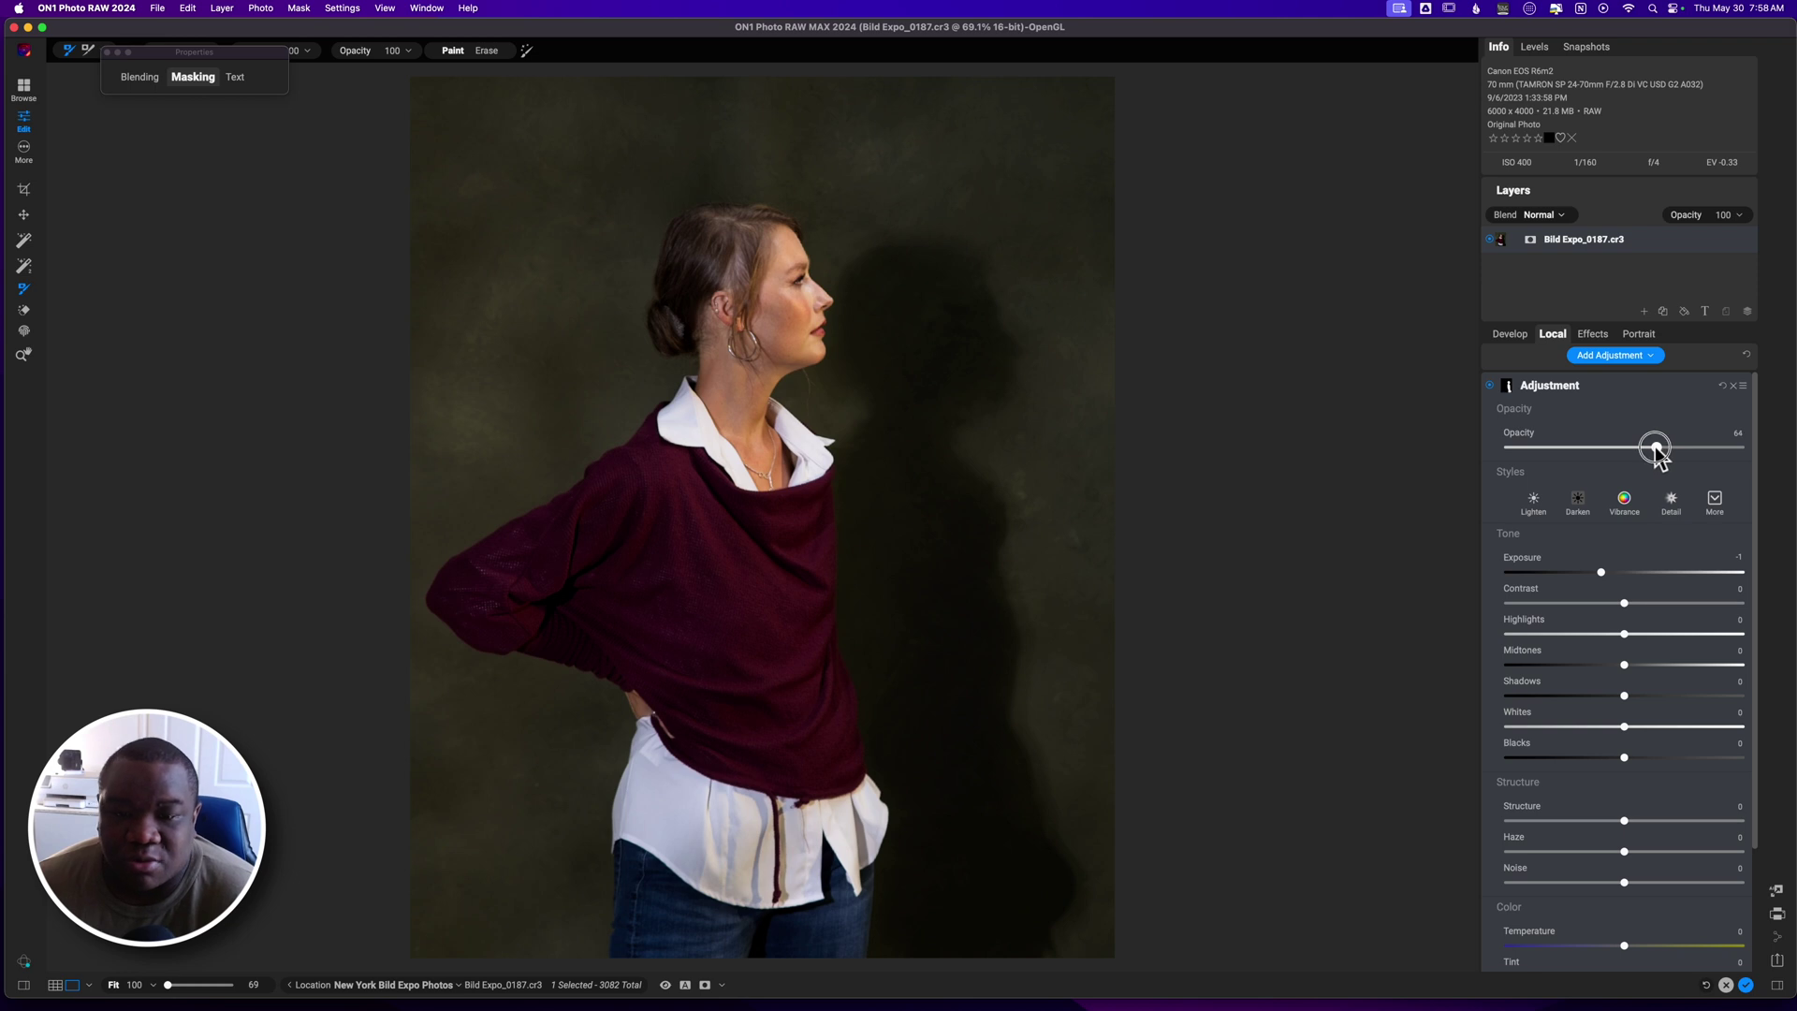
{"action": "left_click_drag", "start_coordinate": [1624, 696], "coordinate": [1609, 697]}
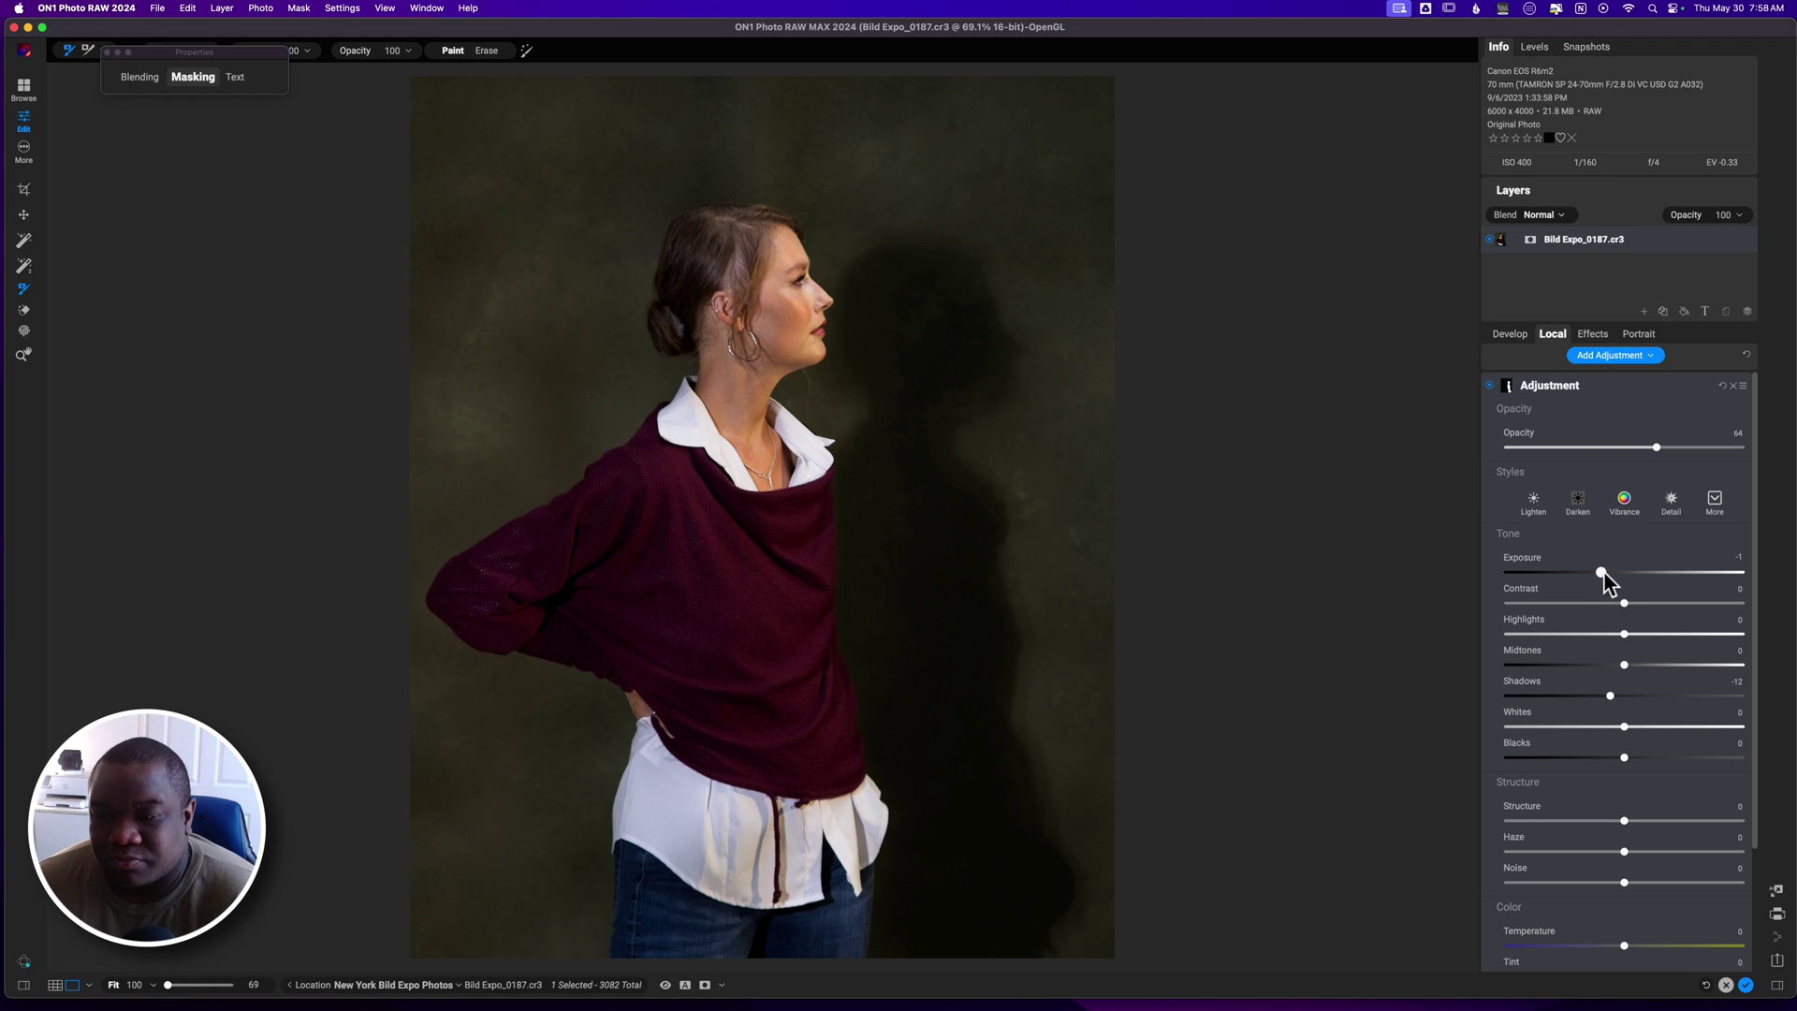
{"action": "left_click_drag", "start_coordinate": [1604, 574], "coordinate": [1609, 578]}
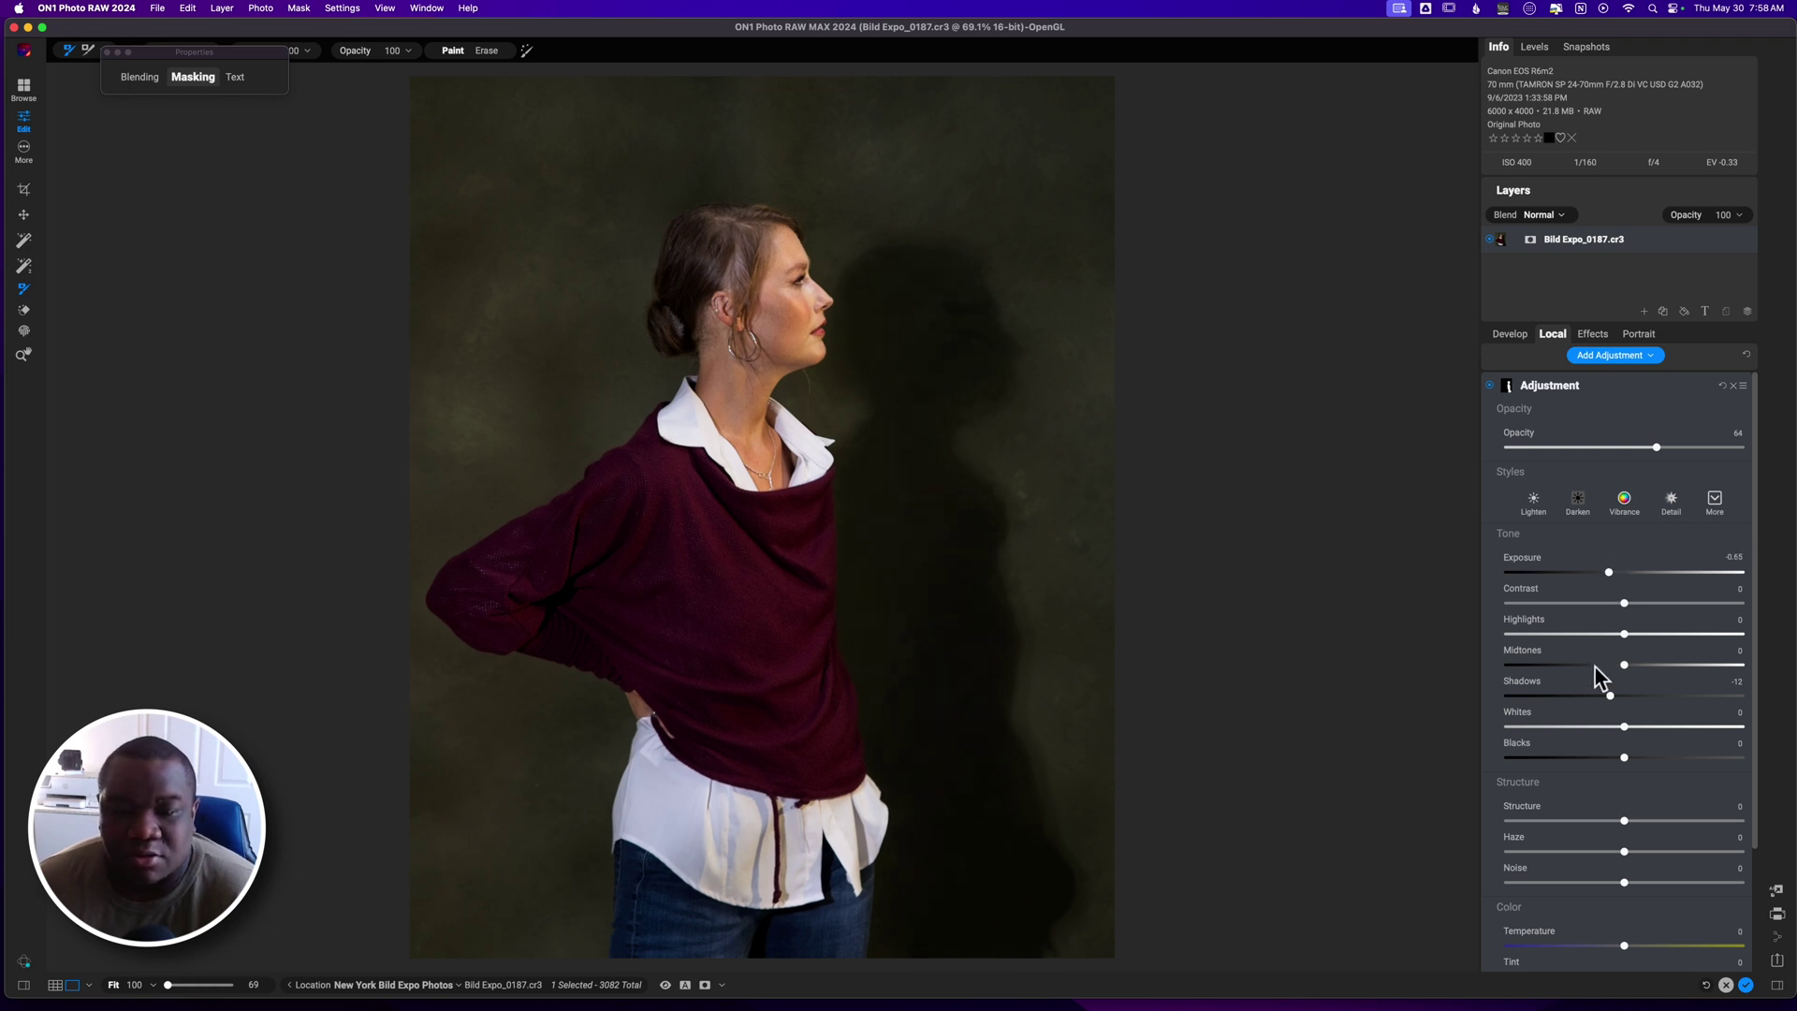
{"action": "left_click", "coordinate": [1490, 386]}
{"action": "left_click", "coordinate": [1490, 385]}
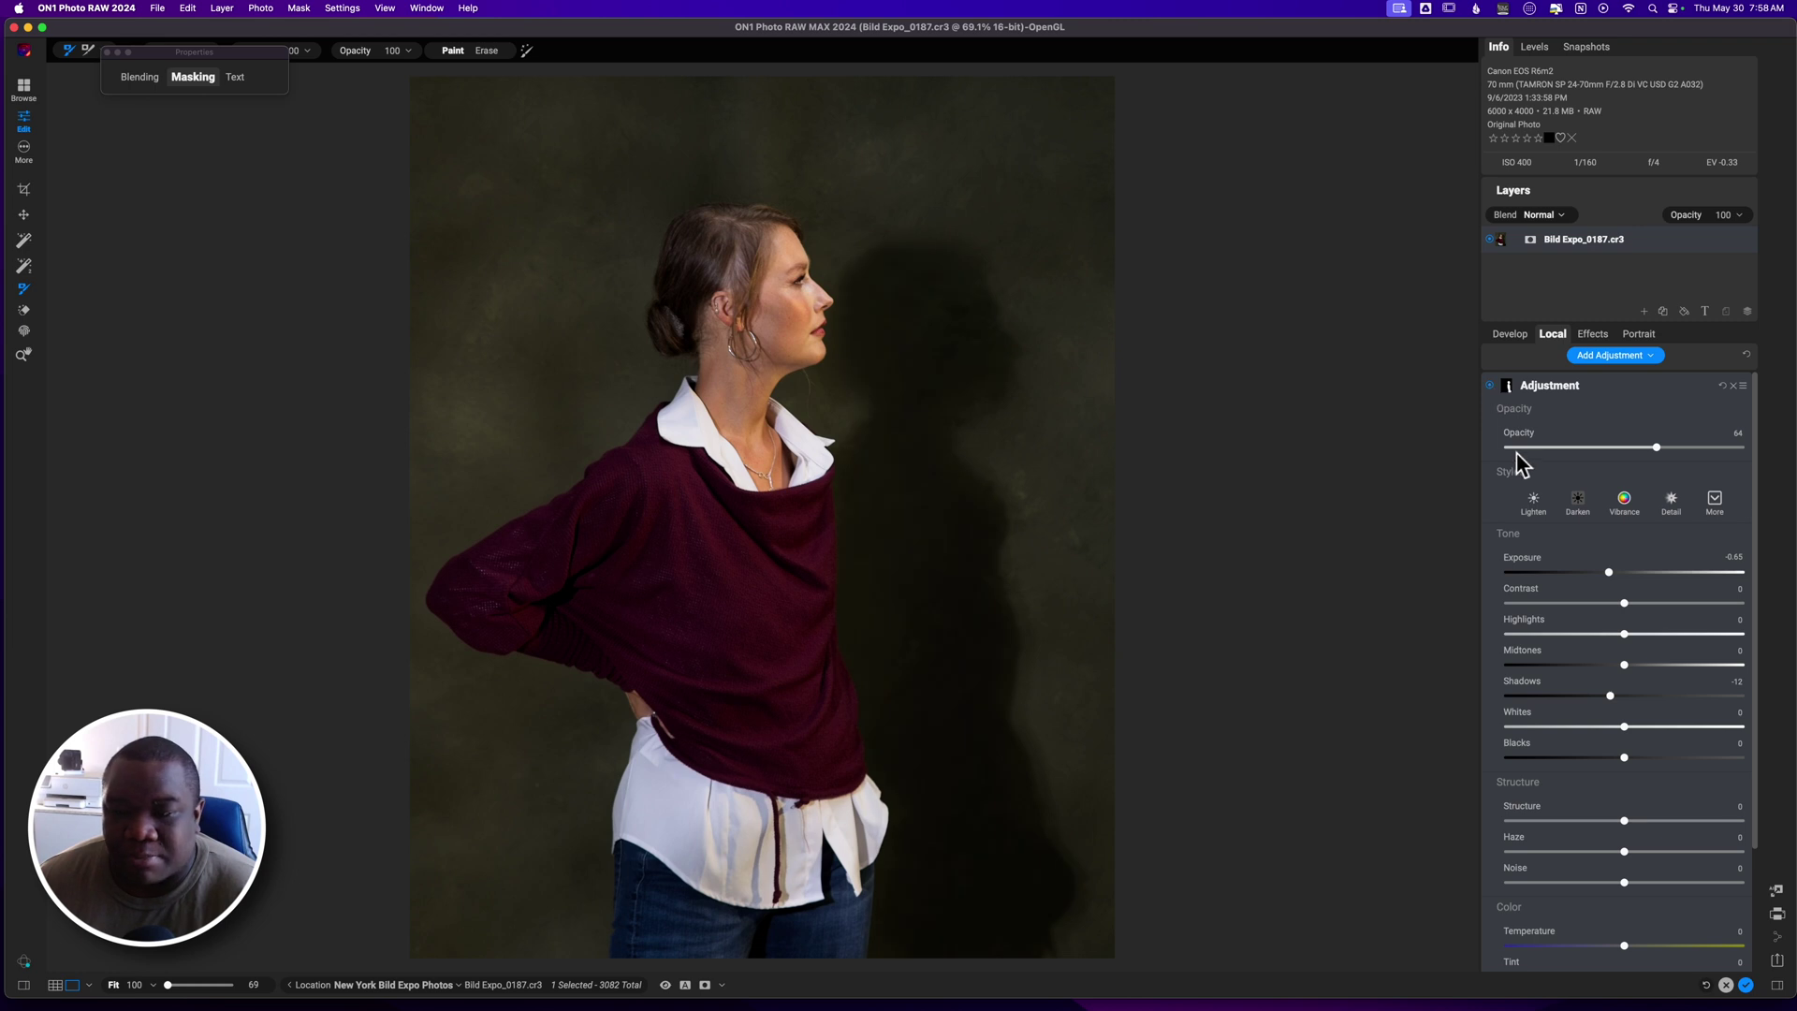
{"action": "mouse_move", "coordinate": [1622, 605]}
{"action": "left_mouse_down"}
{"action": "mouse_move", "coordinate": [1665, 605]}
{"action": "mouse_move", "coordinate": [1634, 606]}
{"action": "left_mouse_up"}
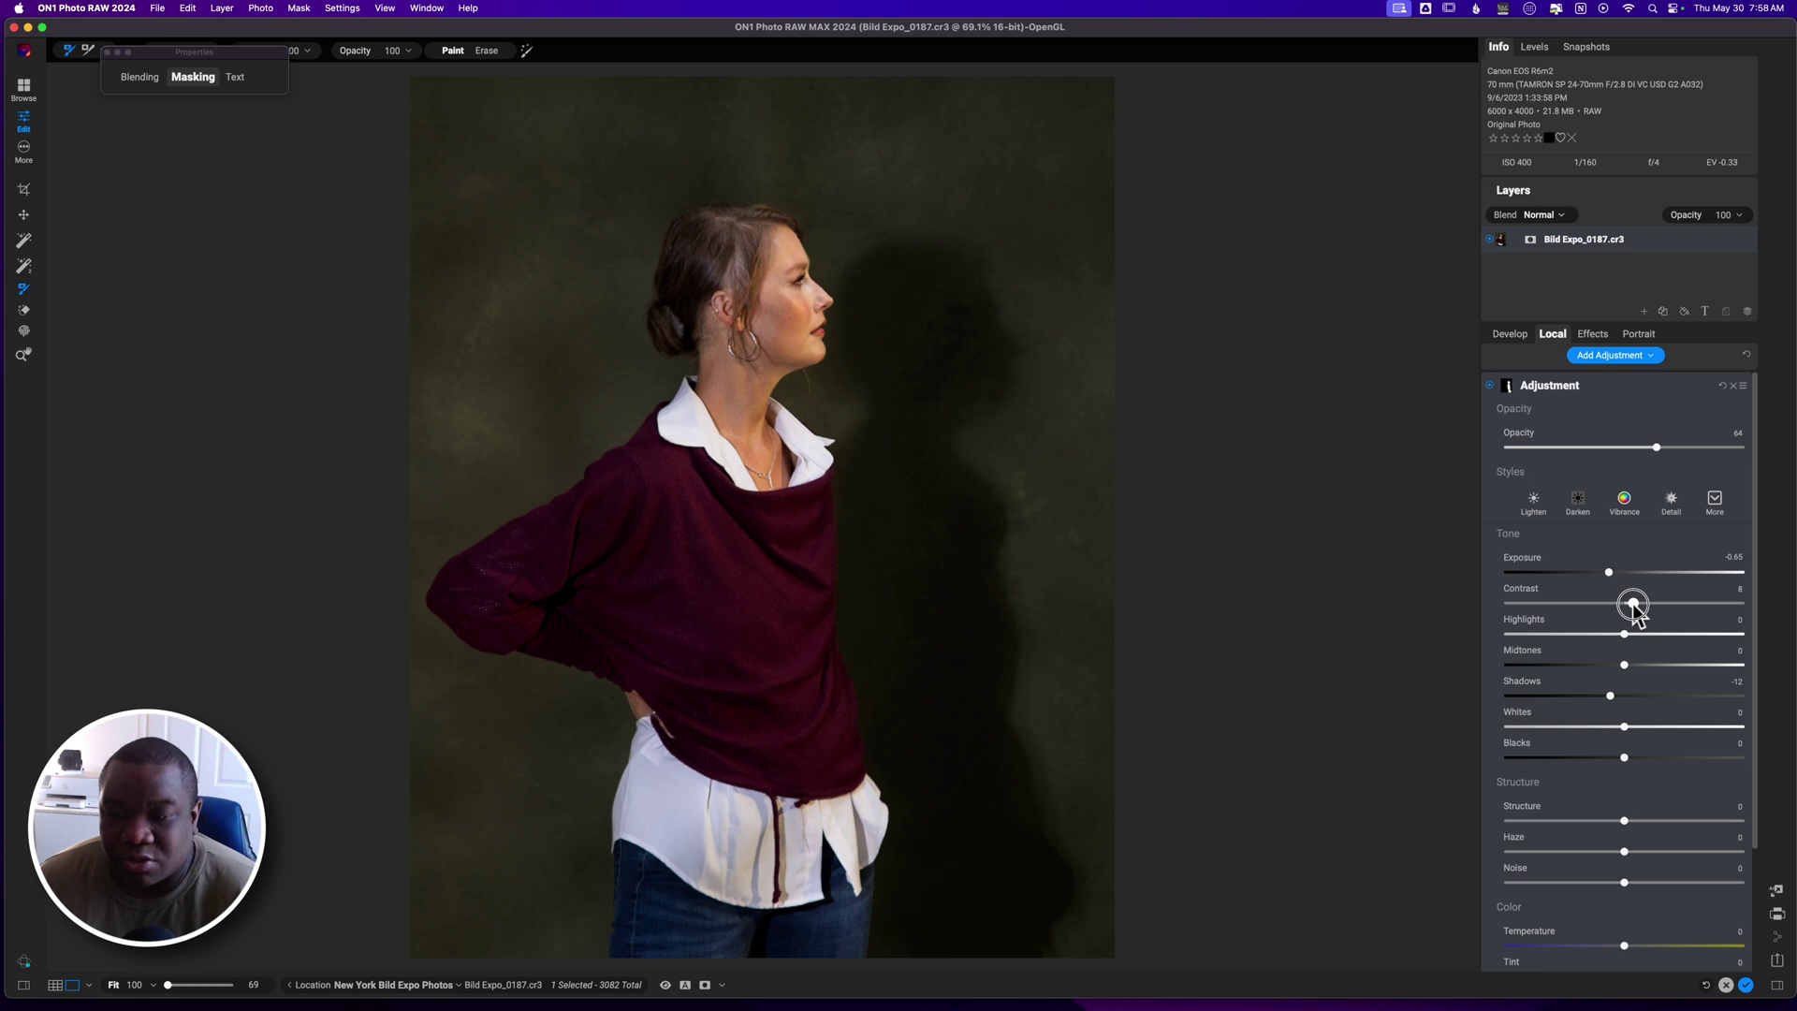
{"action": "left_click", "coordinate": [1488, 384]}
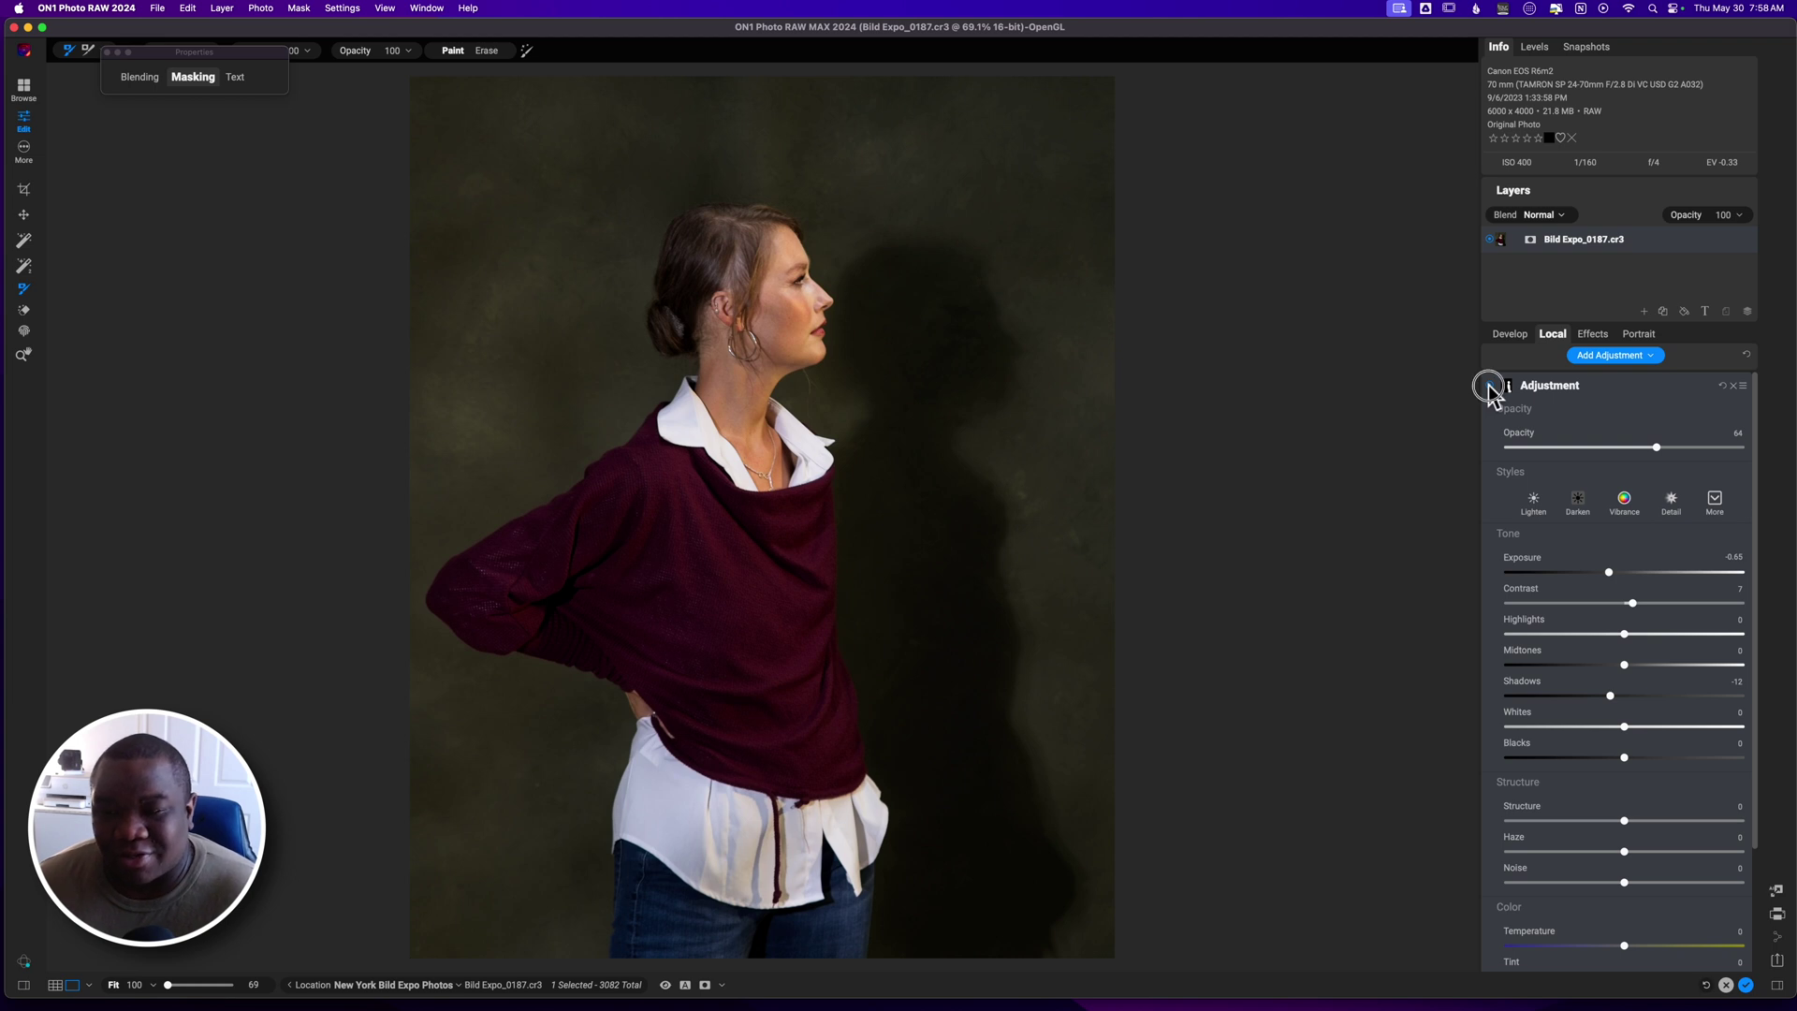
{"action": "left_click", "coordinate": [1488, 383]}
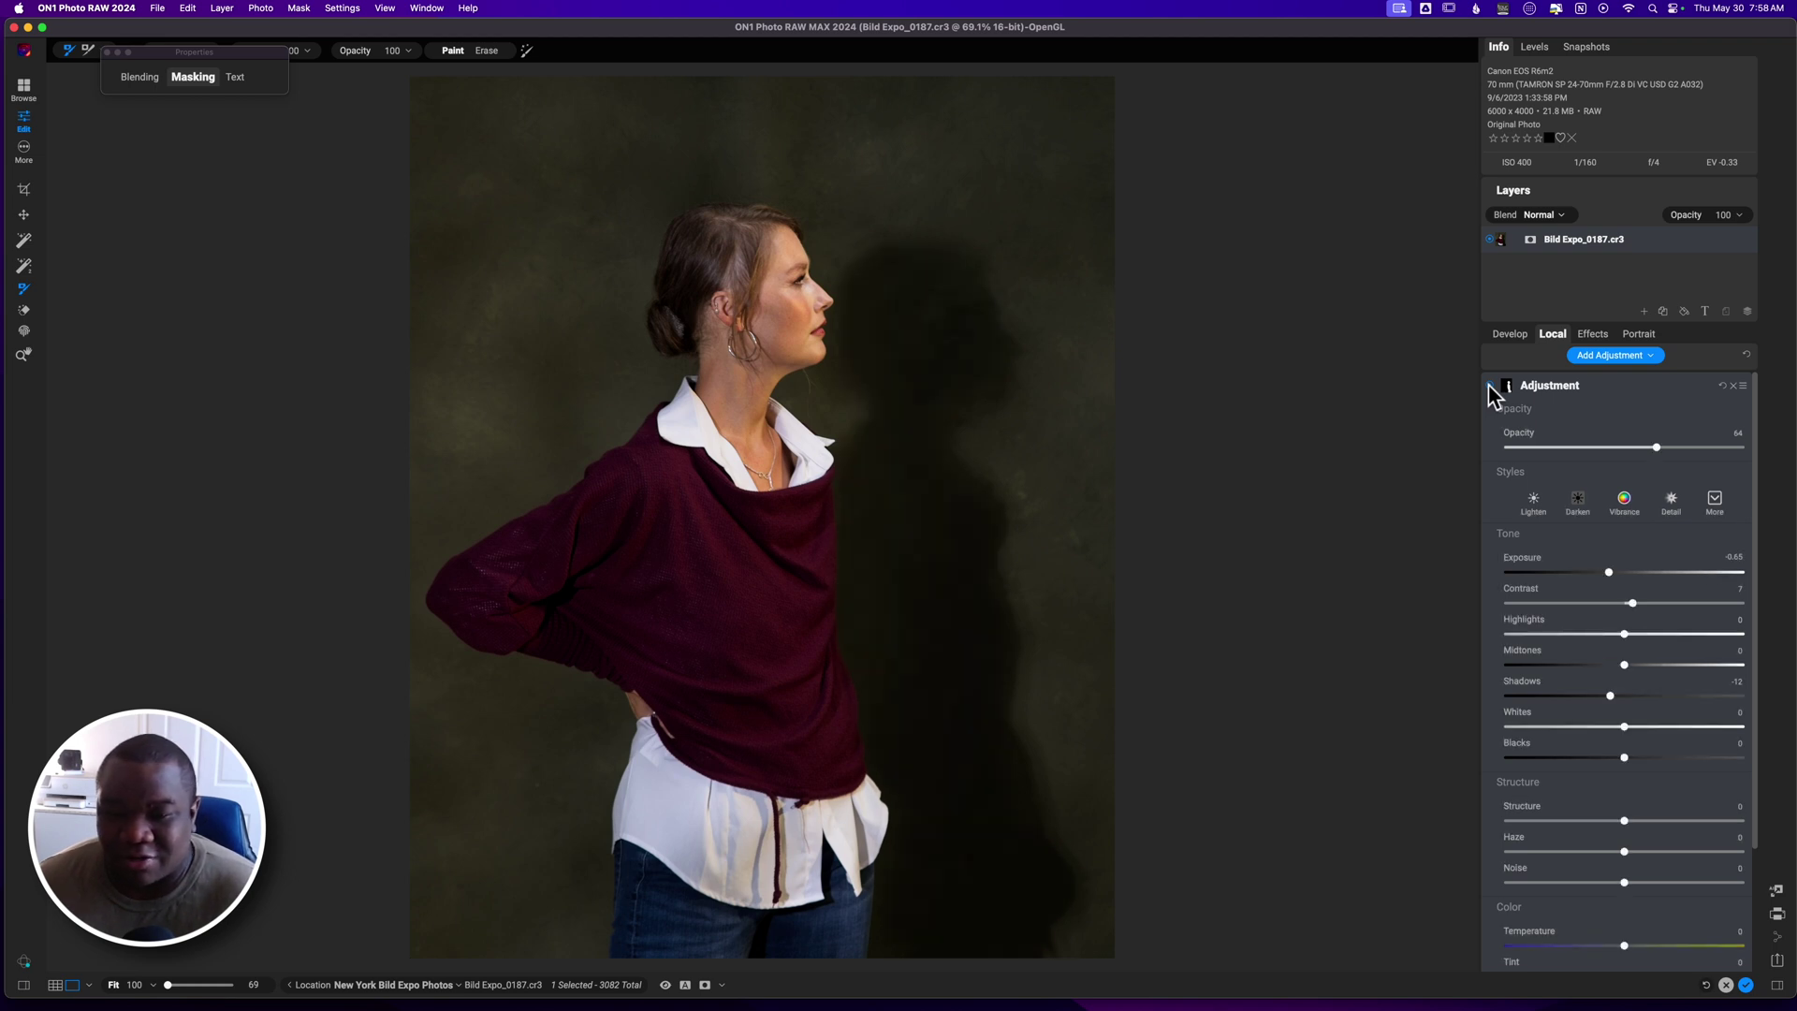
{"action": "left_click_drag", "start_coordinate": [1655, 447], "coordinate": [1627, 450]}
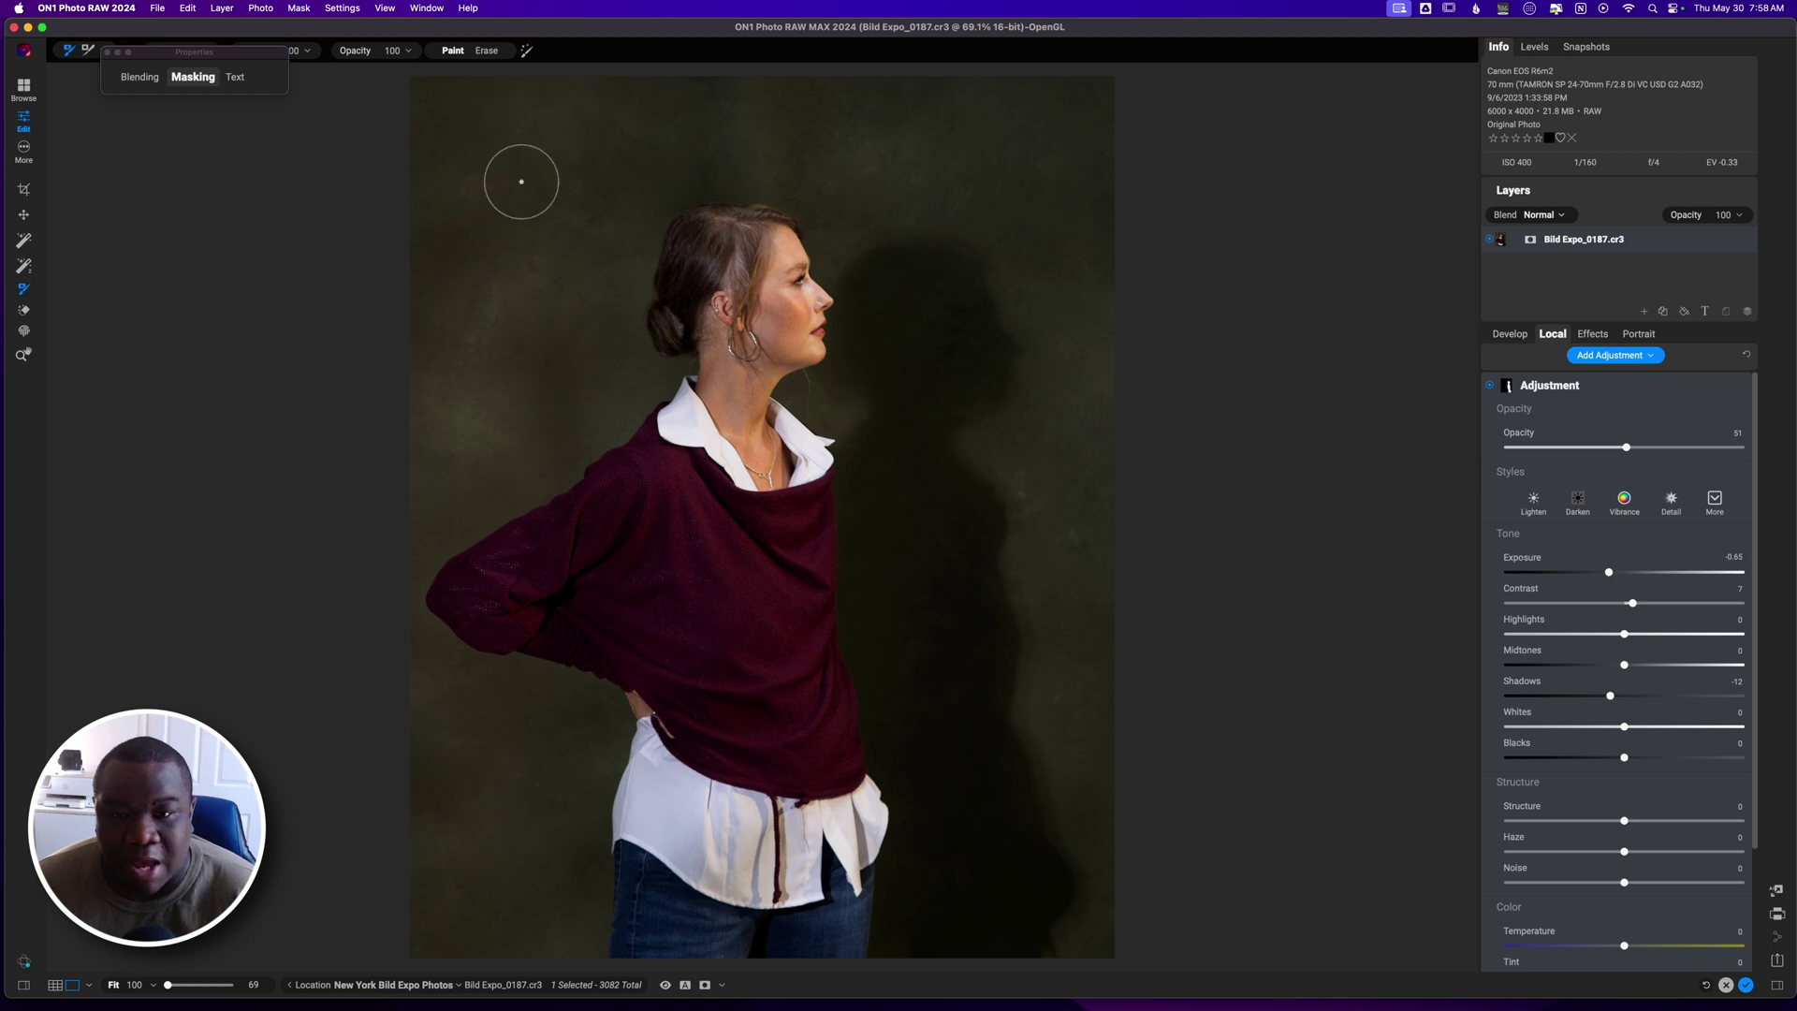
- Enable the Color Range mask and sample the backdrop colour with the eyedropper
{"action": "left_click", "coordinate": [1639, 390]}
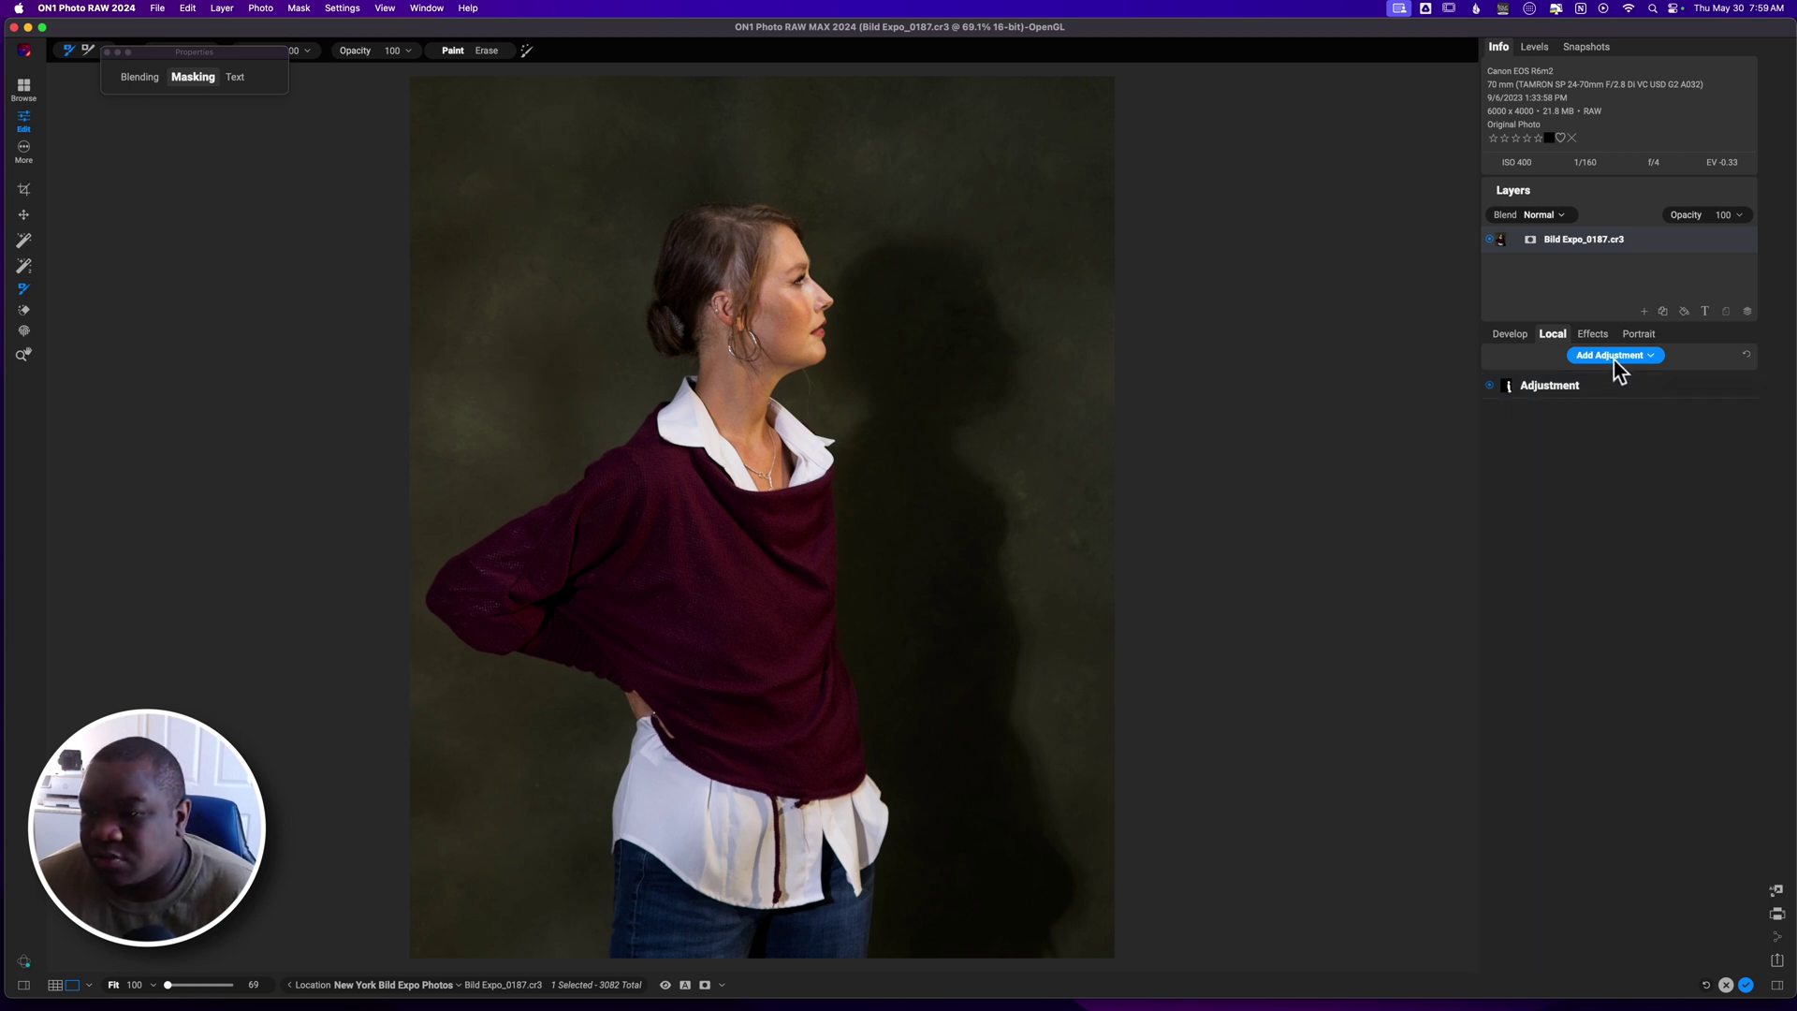
{"action": "left_click", "coordinate": [1617, 382]}
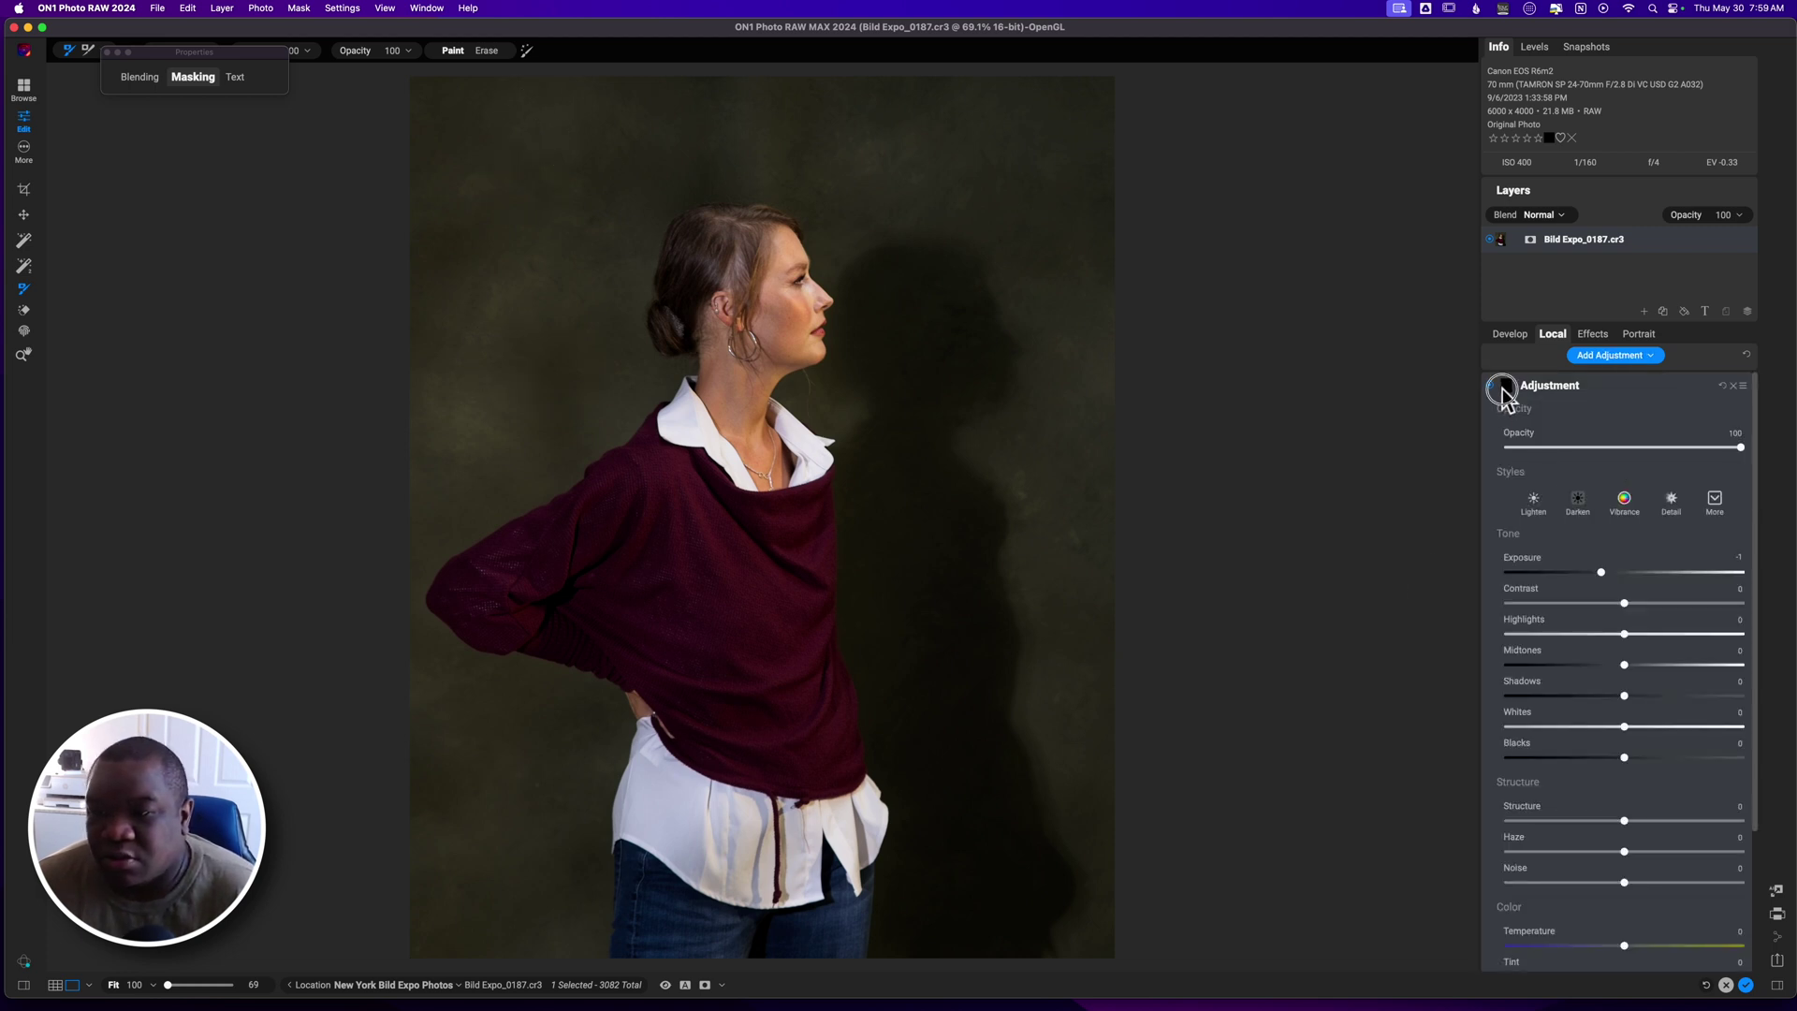
{"action": "left_click", "coordinate": [191, 78]}
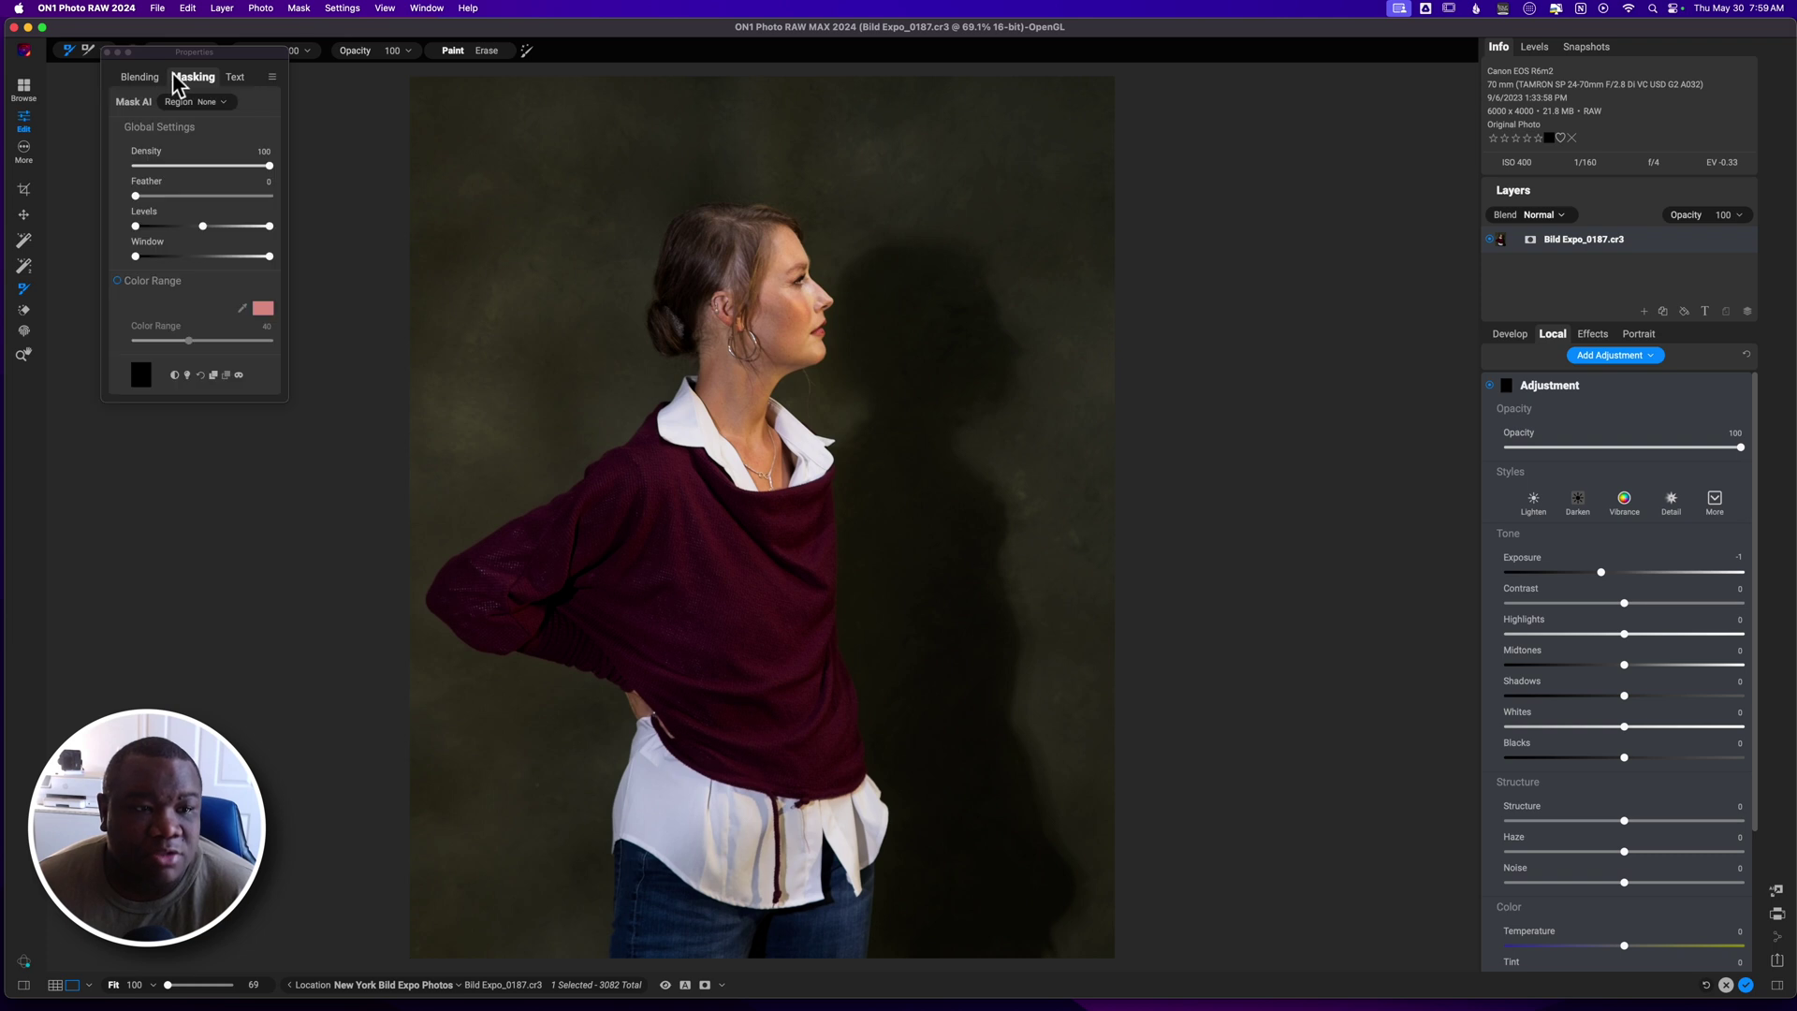
{"action": "left_click", "coordinate": [165, 283]}
{"action": "left_click", "coordinate": [128, 285]}
{"action": "left_click", "coordinate": [117, 279]}
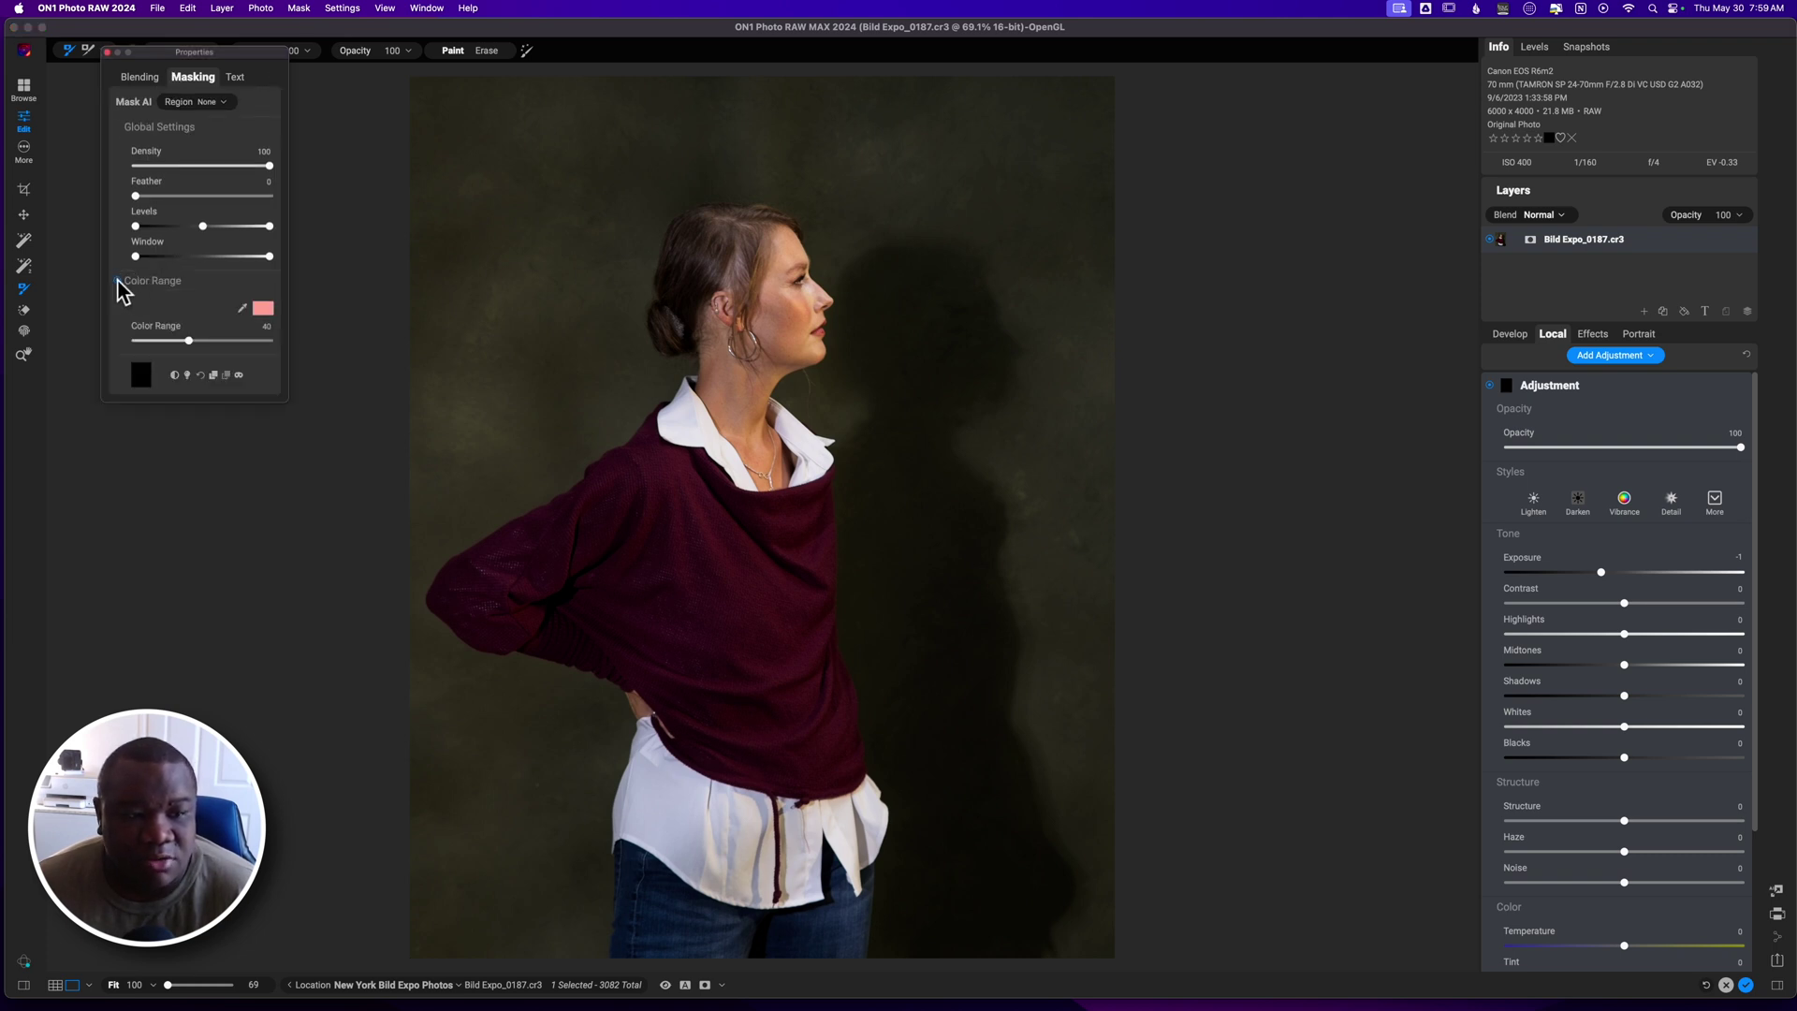
{"action": "left_click", "coordinate": [243, 313]}
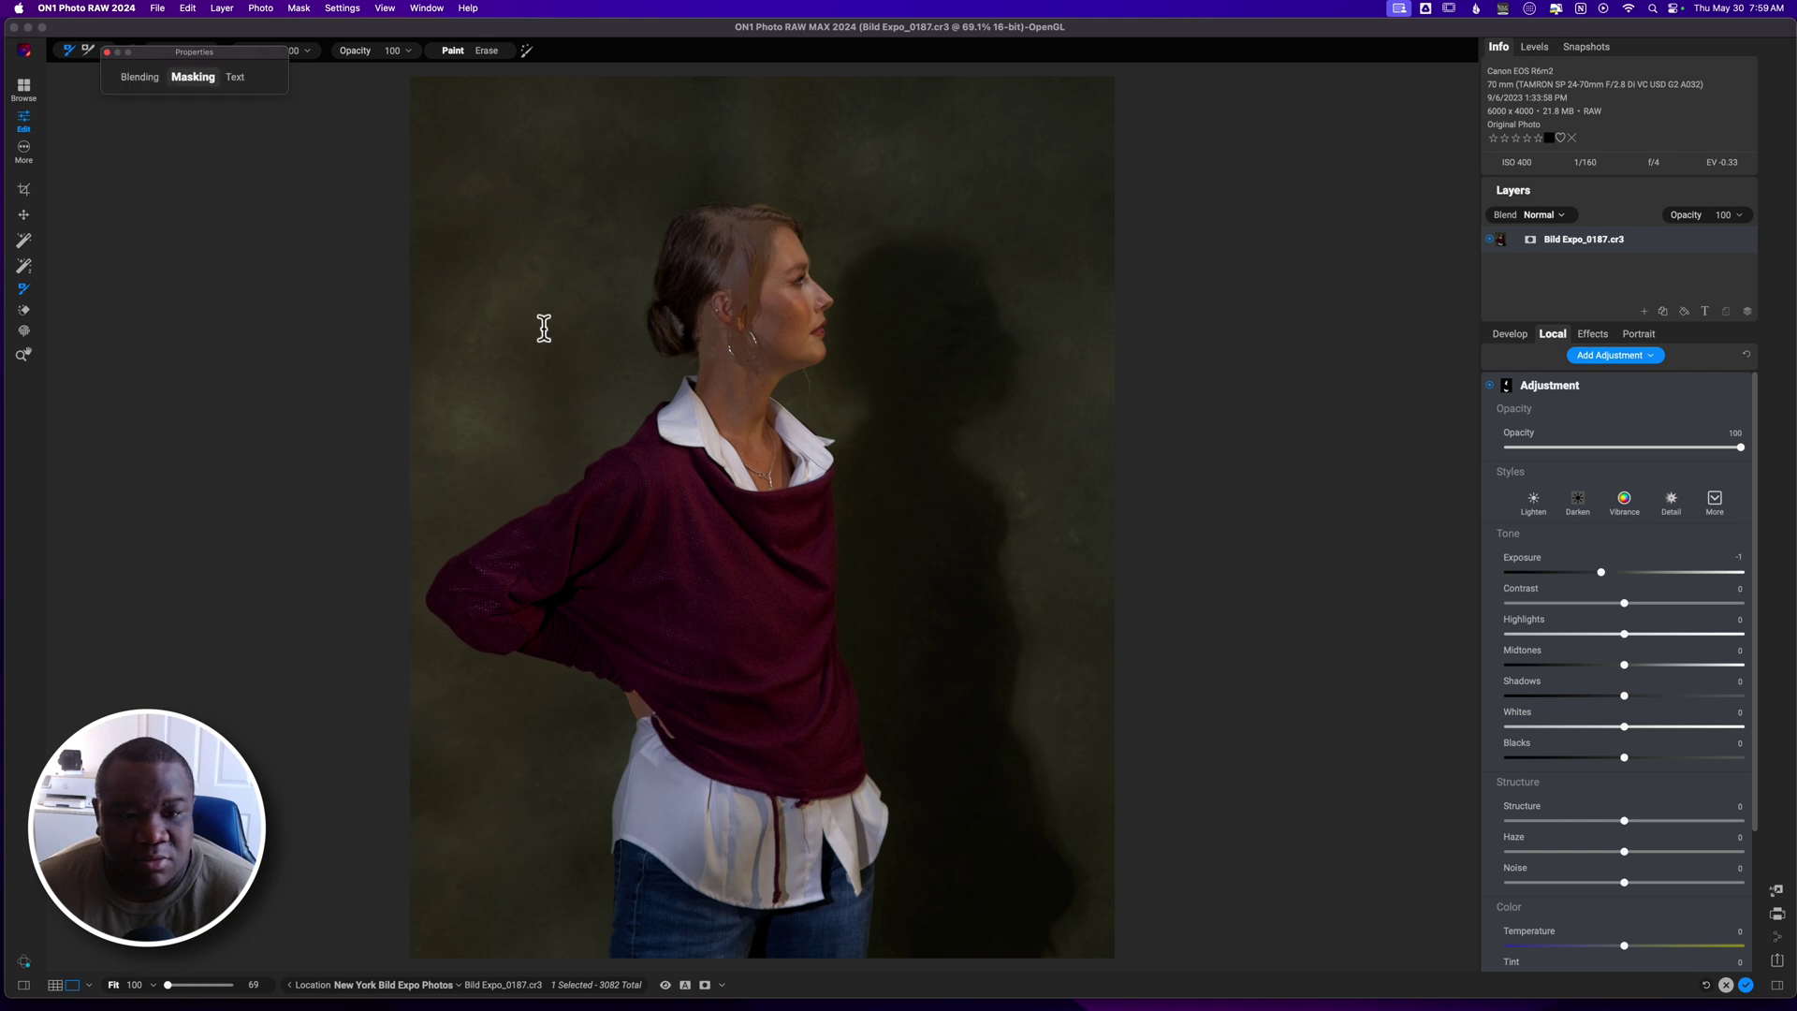
- Display the adjustment's mask in black and white
{"action": "left_click", "coordinate": [604, 402]}
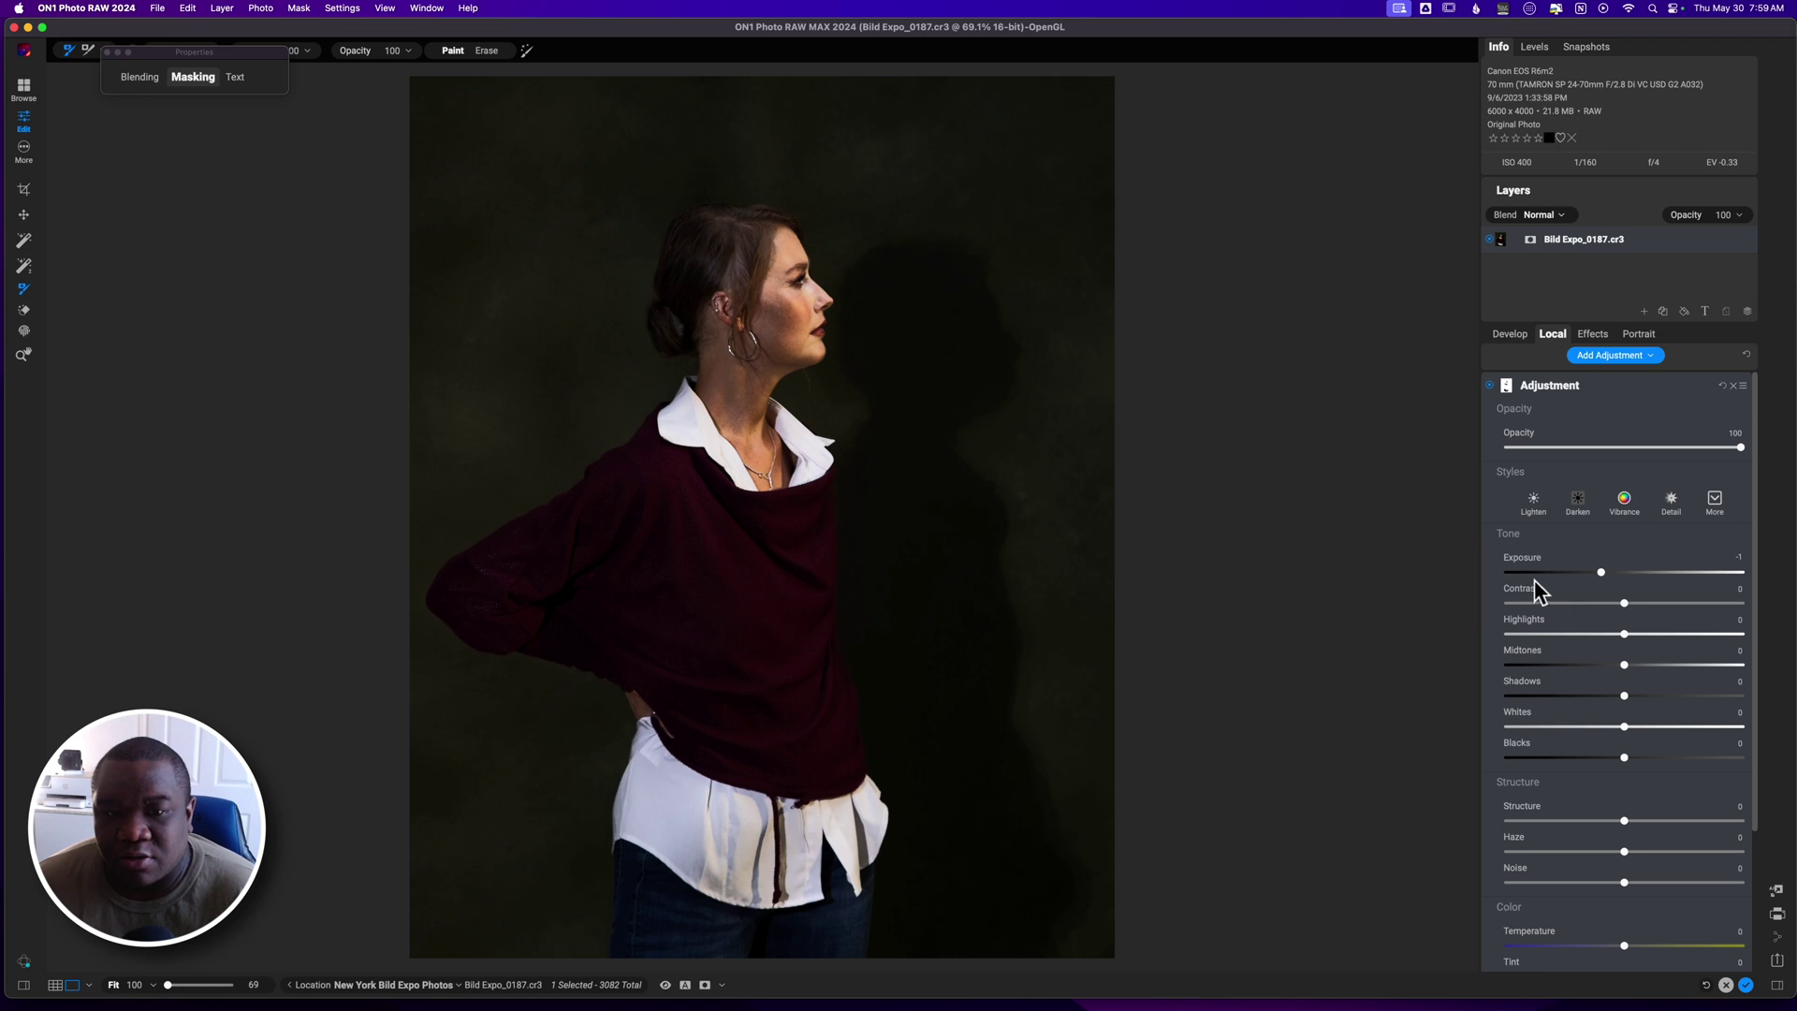
{"action": "mouse_move", "coordinate": [202, 140]}
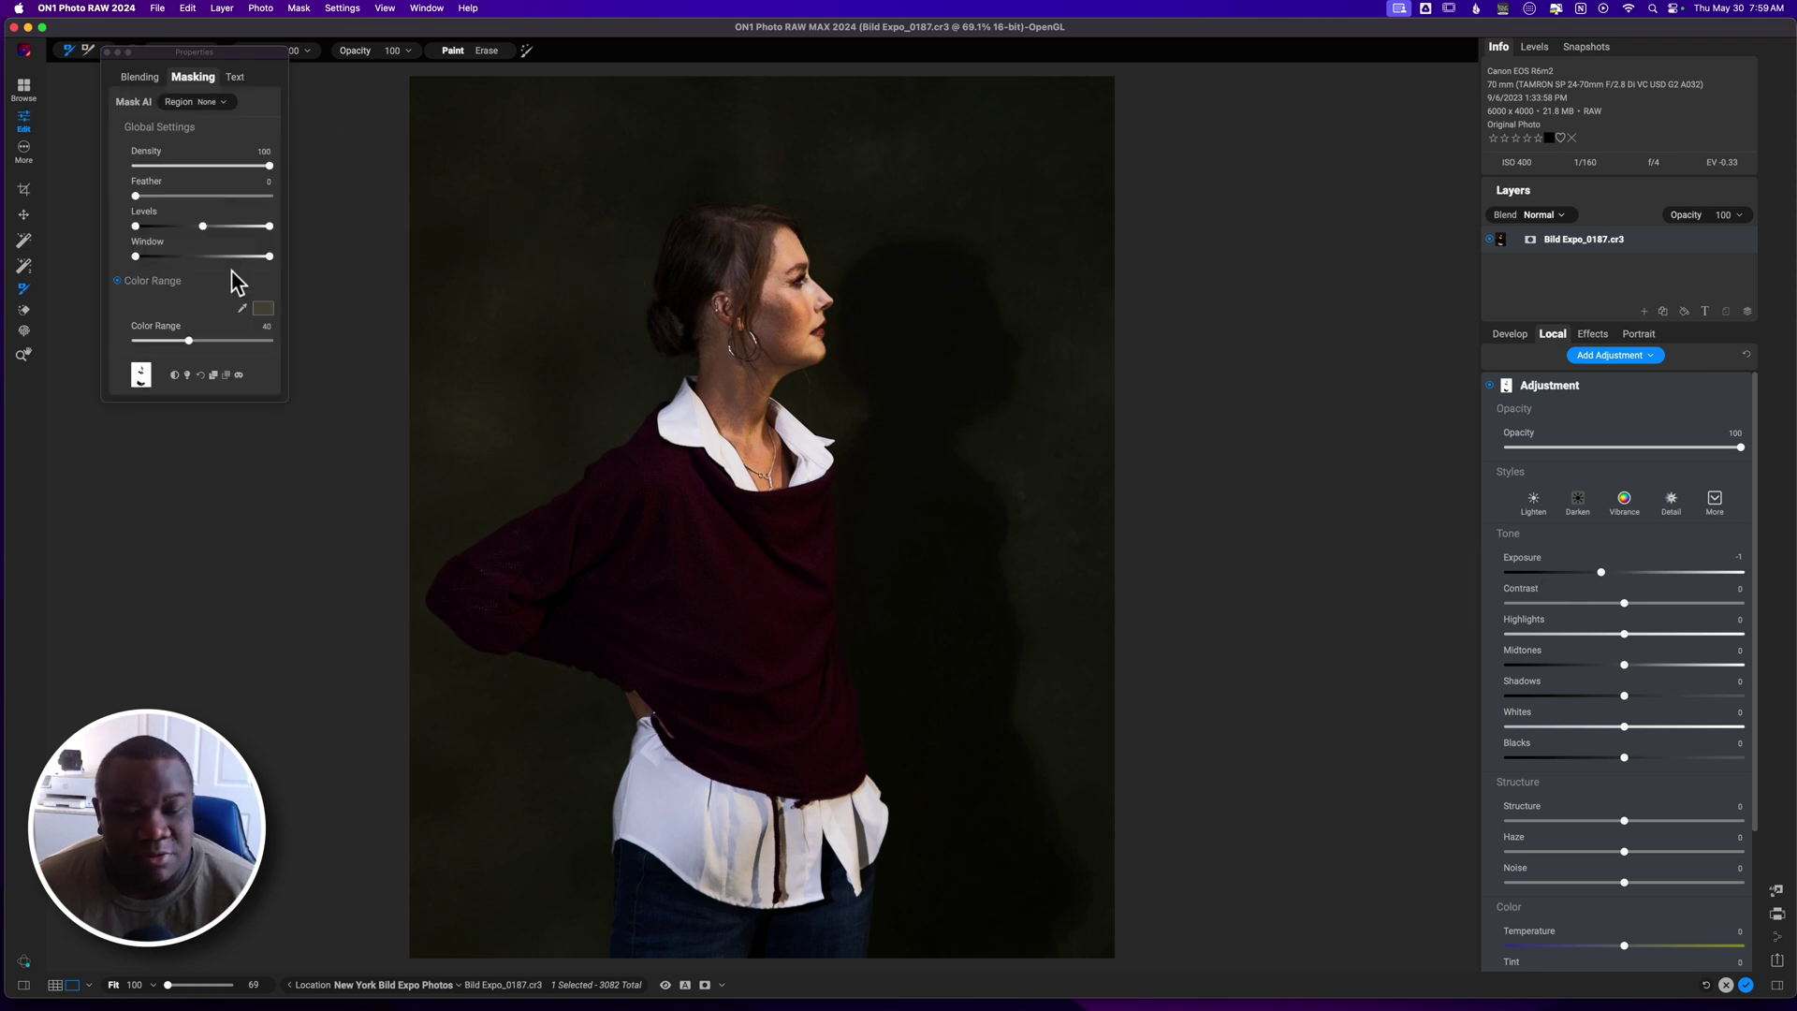
{"action": "key", "text": "super+m"}
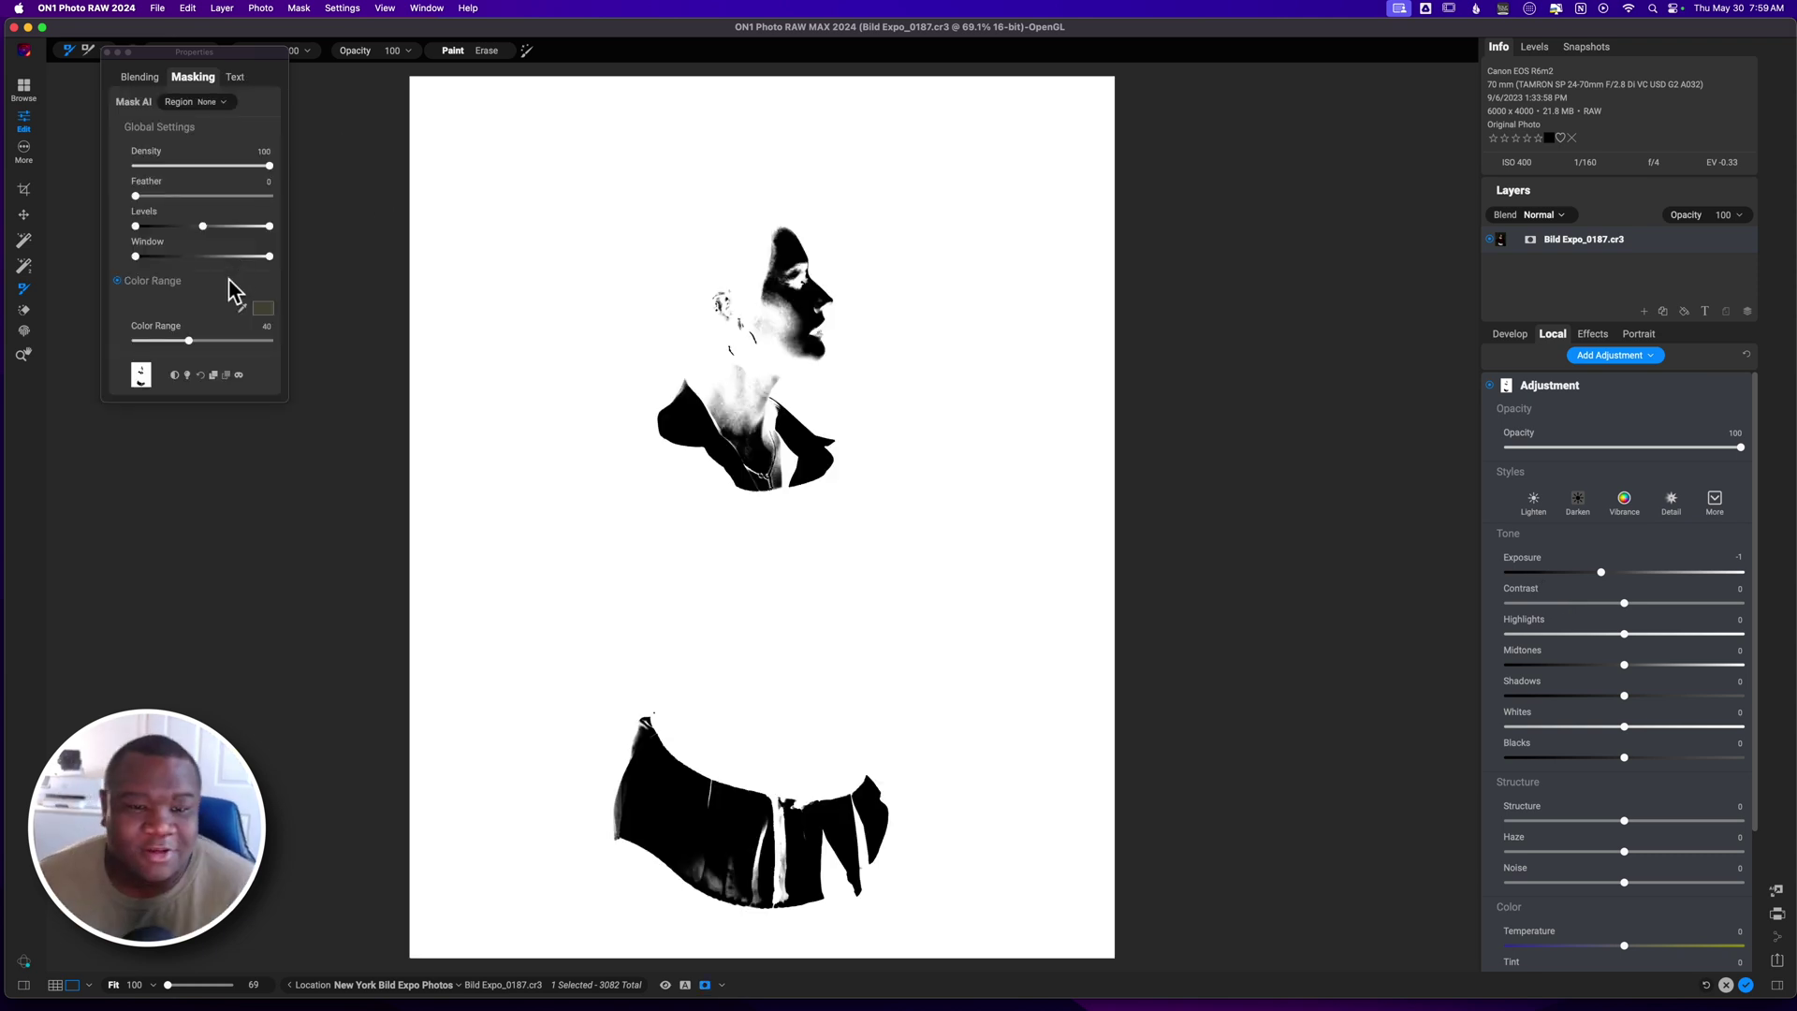
- Narrow Color Range to about 3, tighten the Window and Levels, and feather the mask to 16
{"action": "left_click_drag", "start_coordinate": [190, 345], "coordinate": [143, 349]}
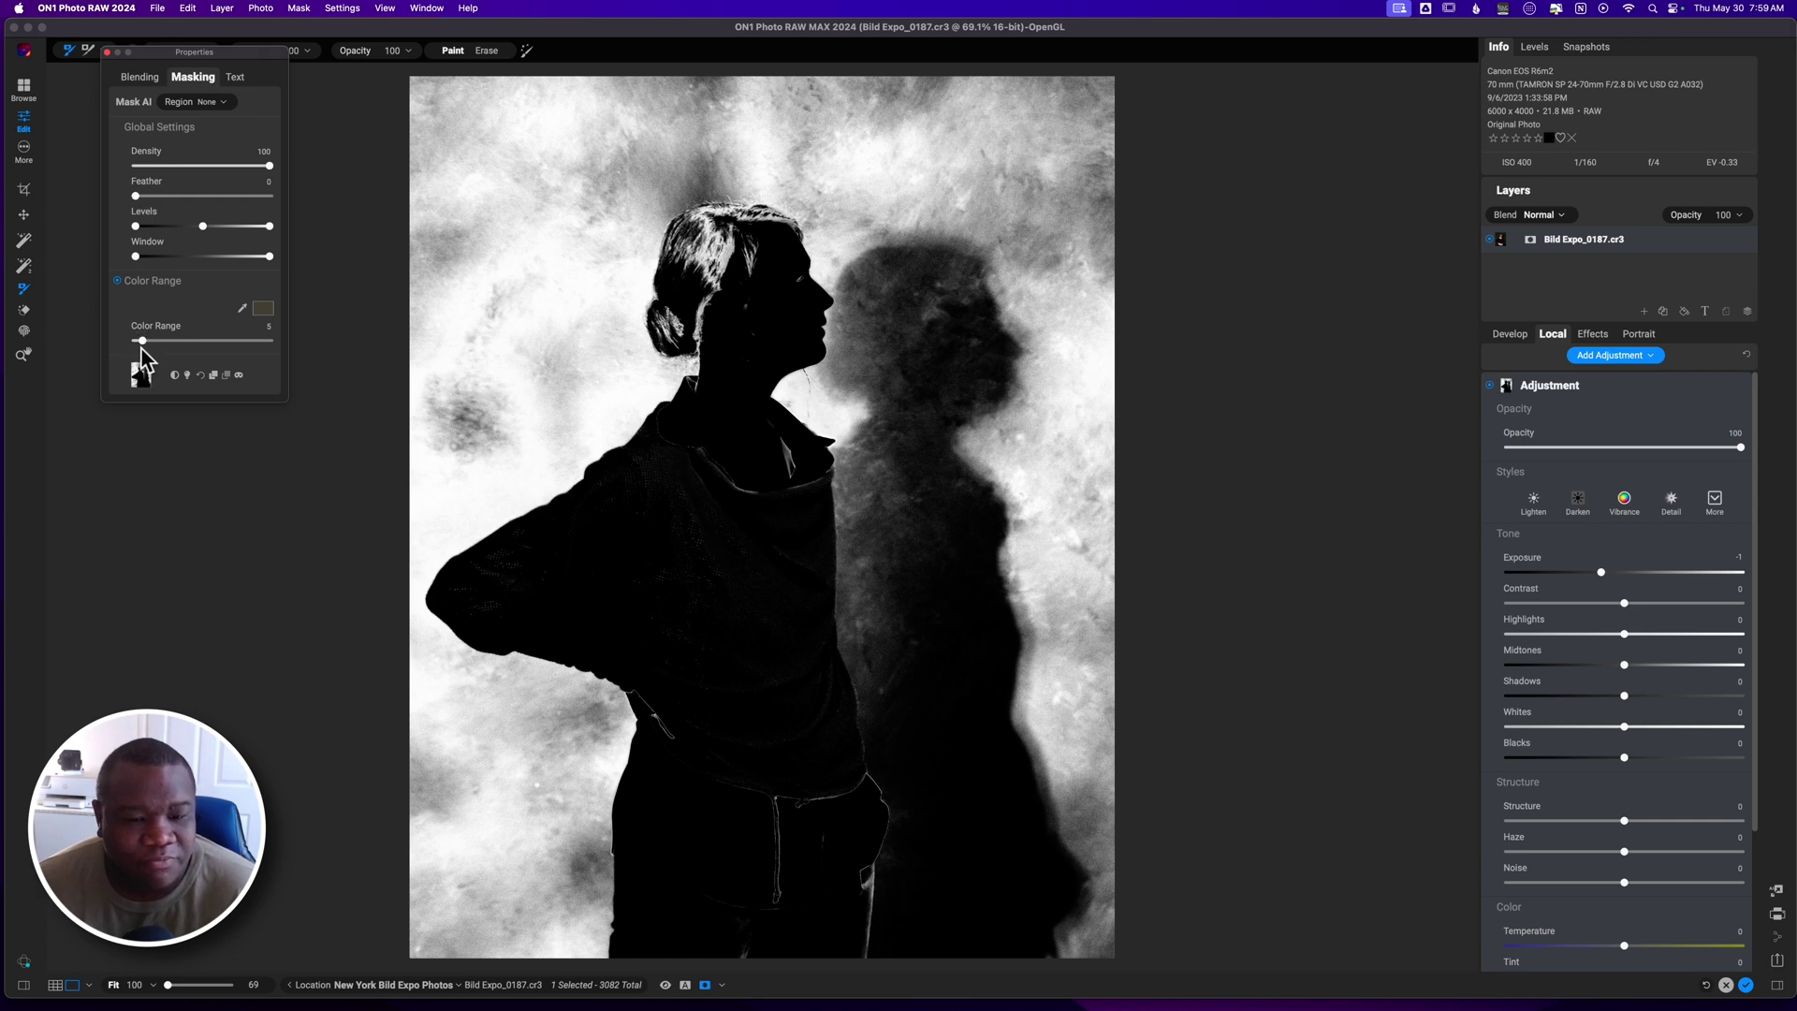
{"action": "left_click_drag", "start_coordinate": [143, 340], "coordinate": [140, 348]}
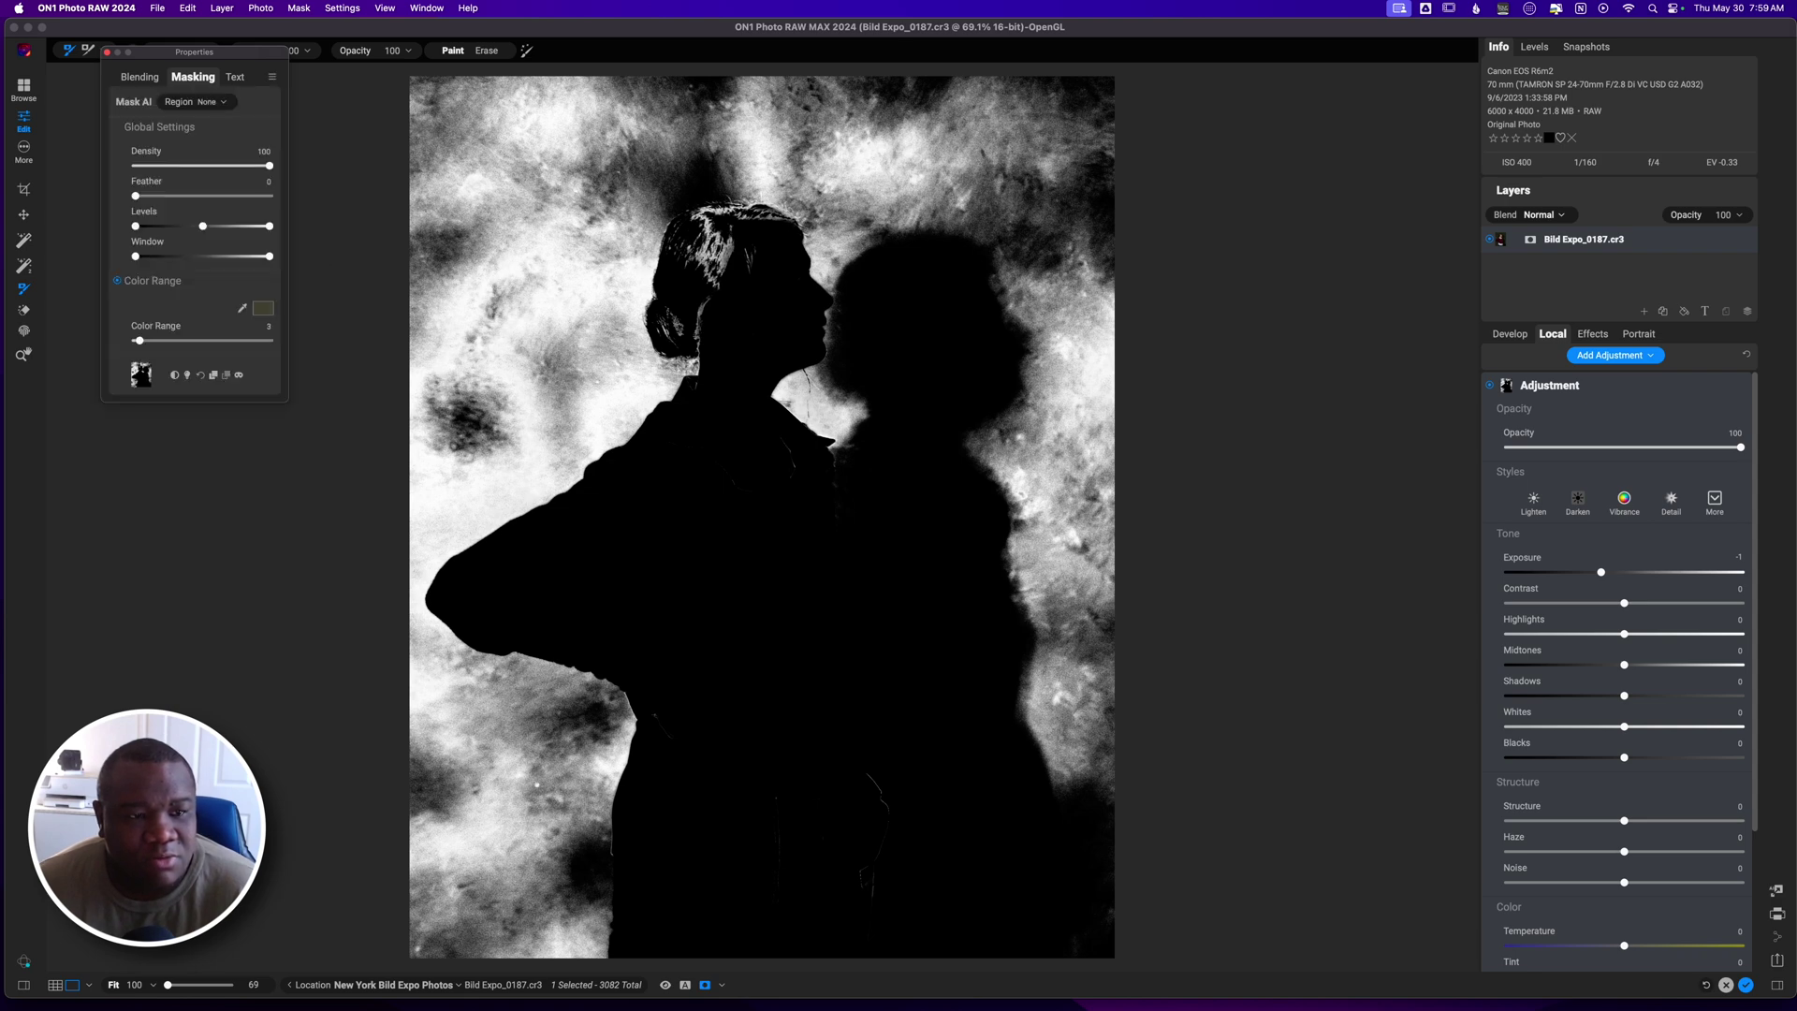
{"action": "mouse_move", "coordinate": [260, 257]}
{"action": "left_mouse_down"}
{"action": "mouse_move", "coordinate": [196, 261]}
{"action": "mouse_move", "coordinate": [289, 265]}
{"action": "left_mouse_up"}
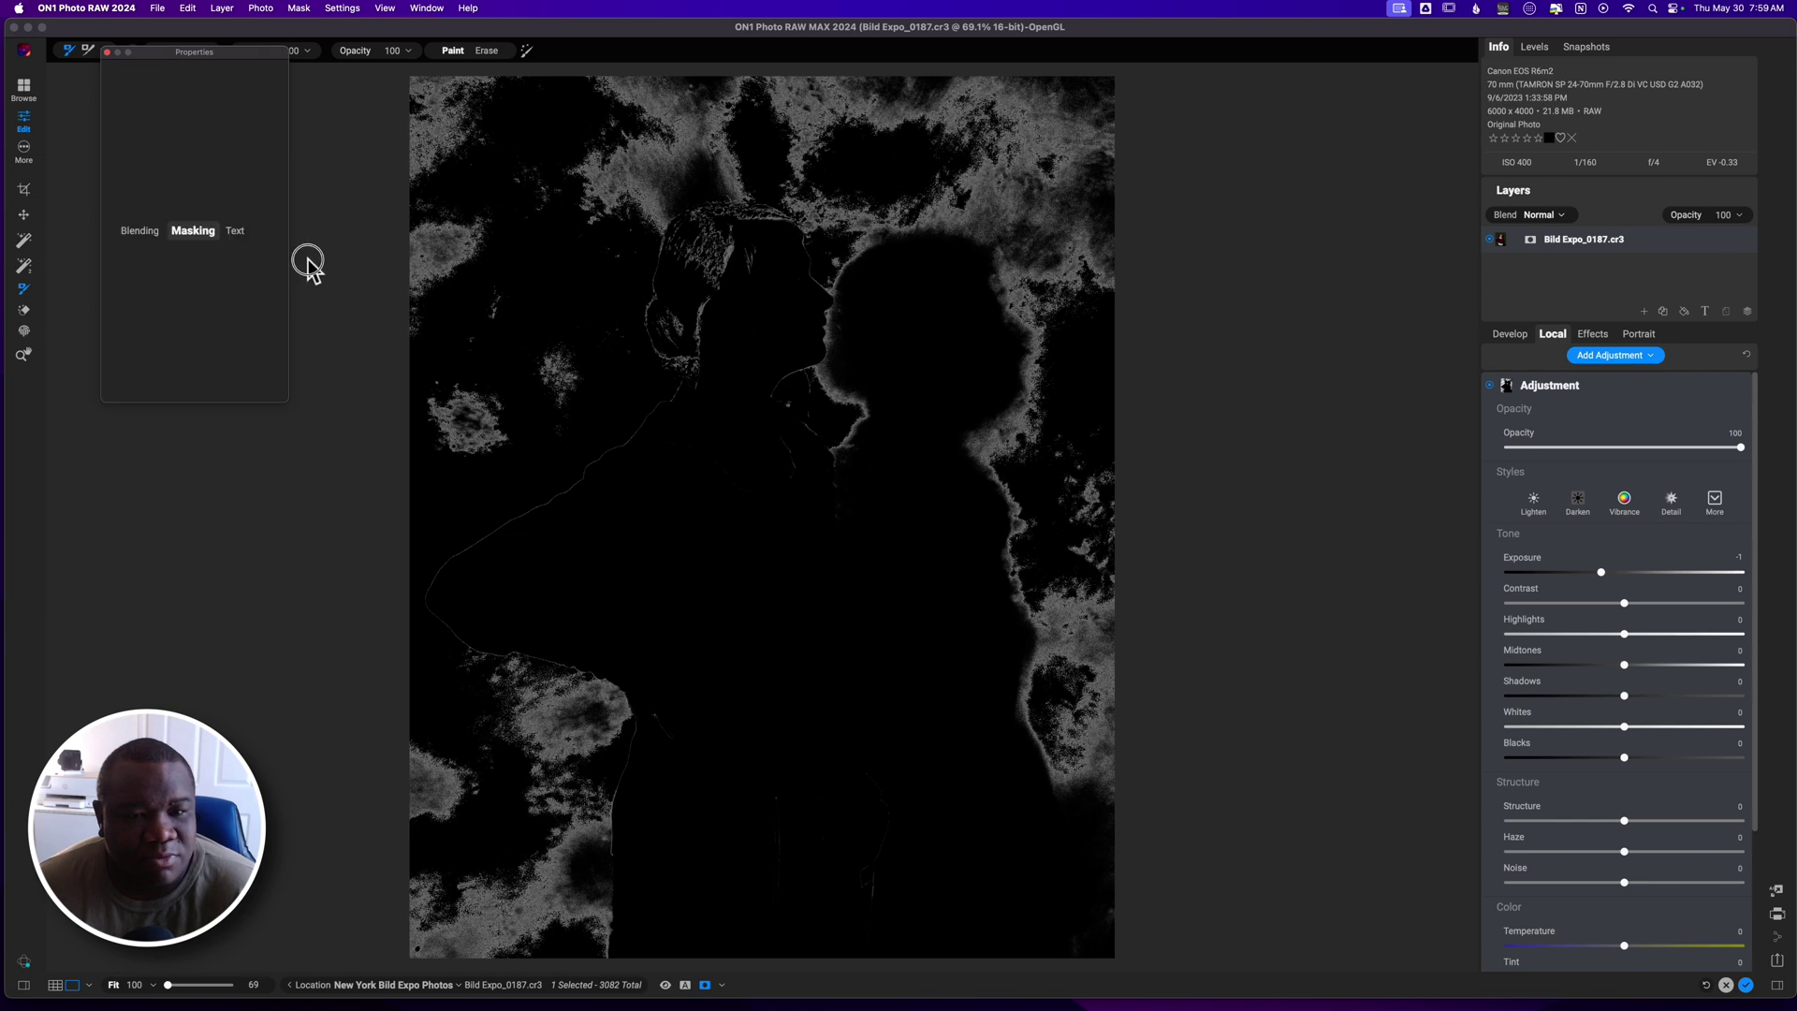
{"action": "mouse_move", "coordinate": [221, 88]}
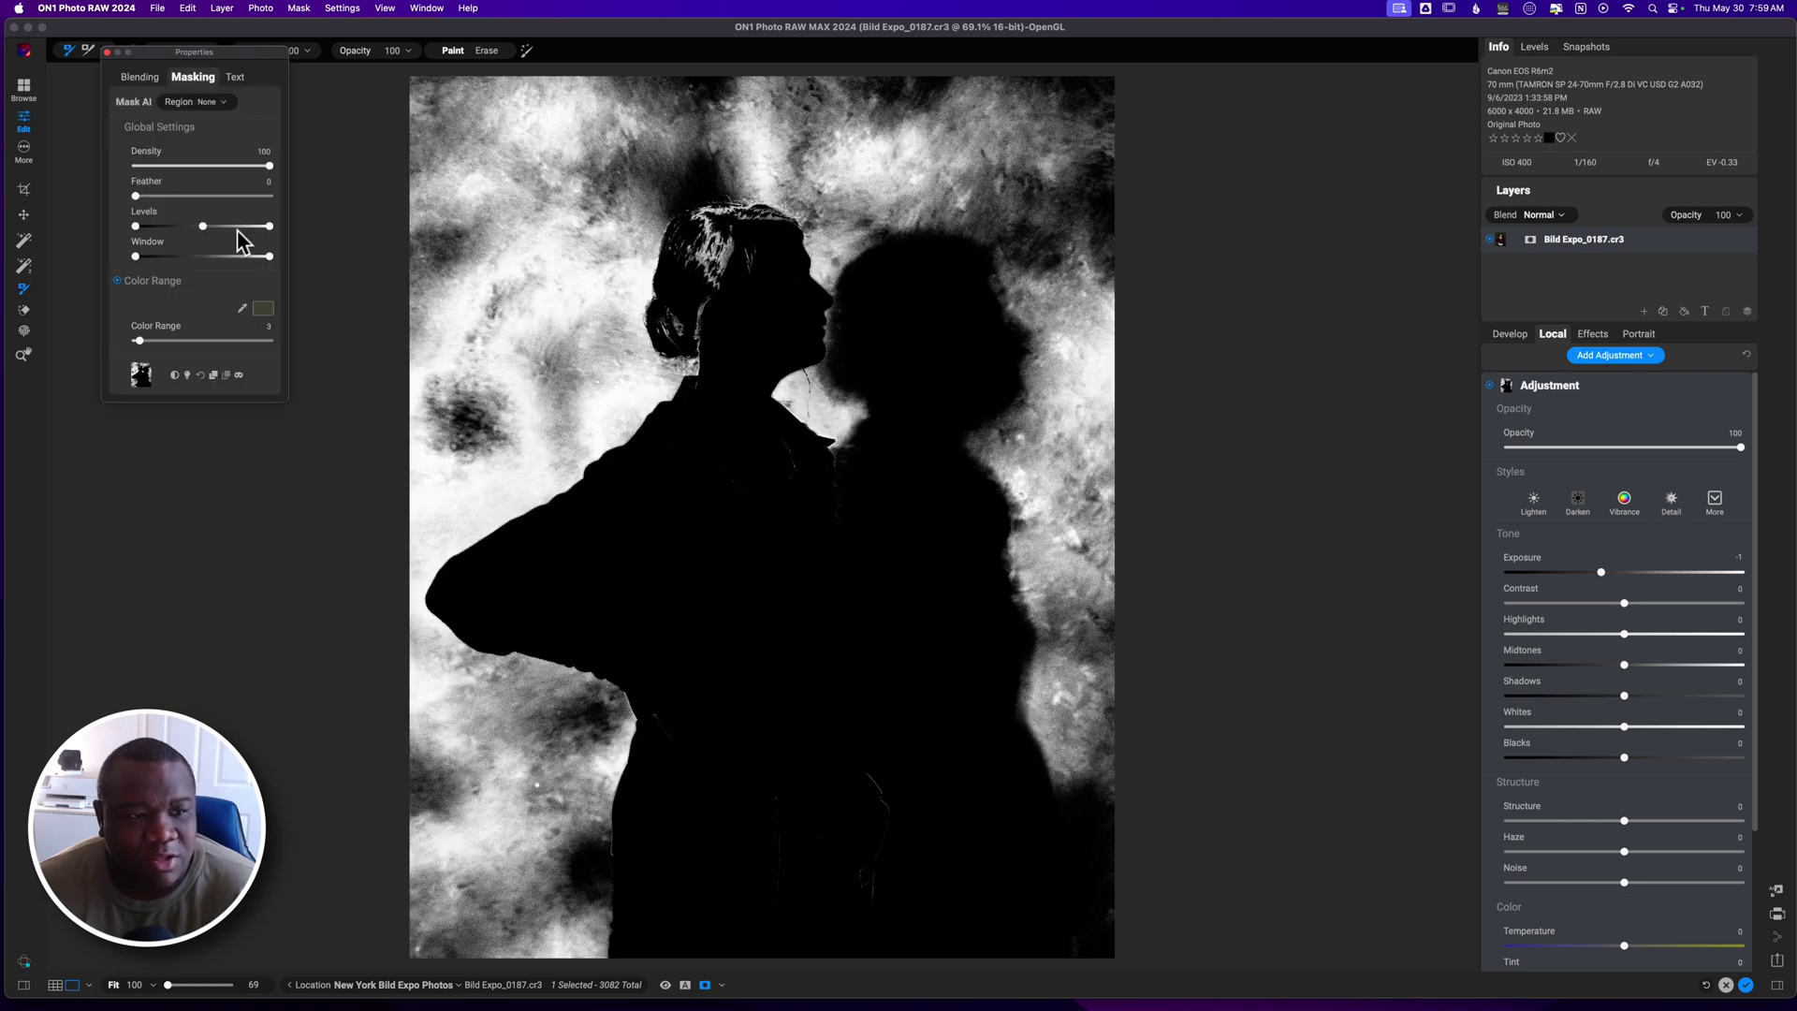
{"action": "left_click_drag", "start_coordinate": [203, 227], "coordinate": [176, 226]}
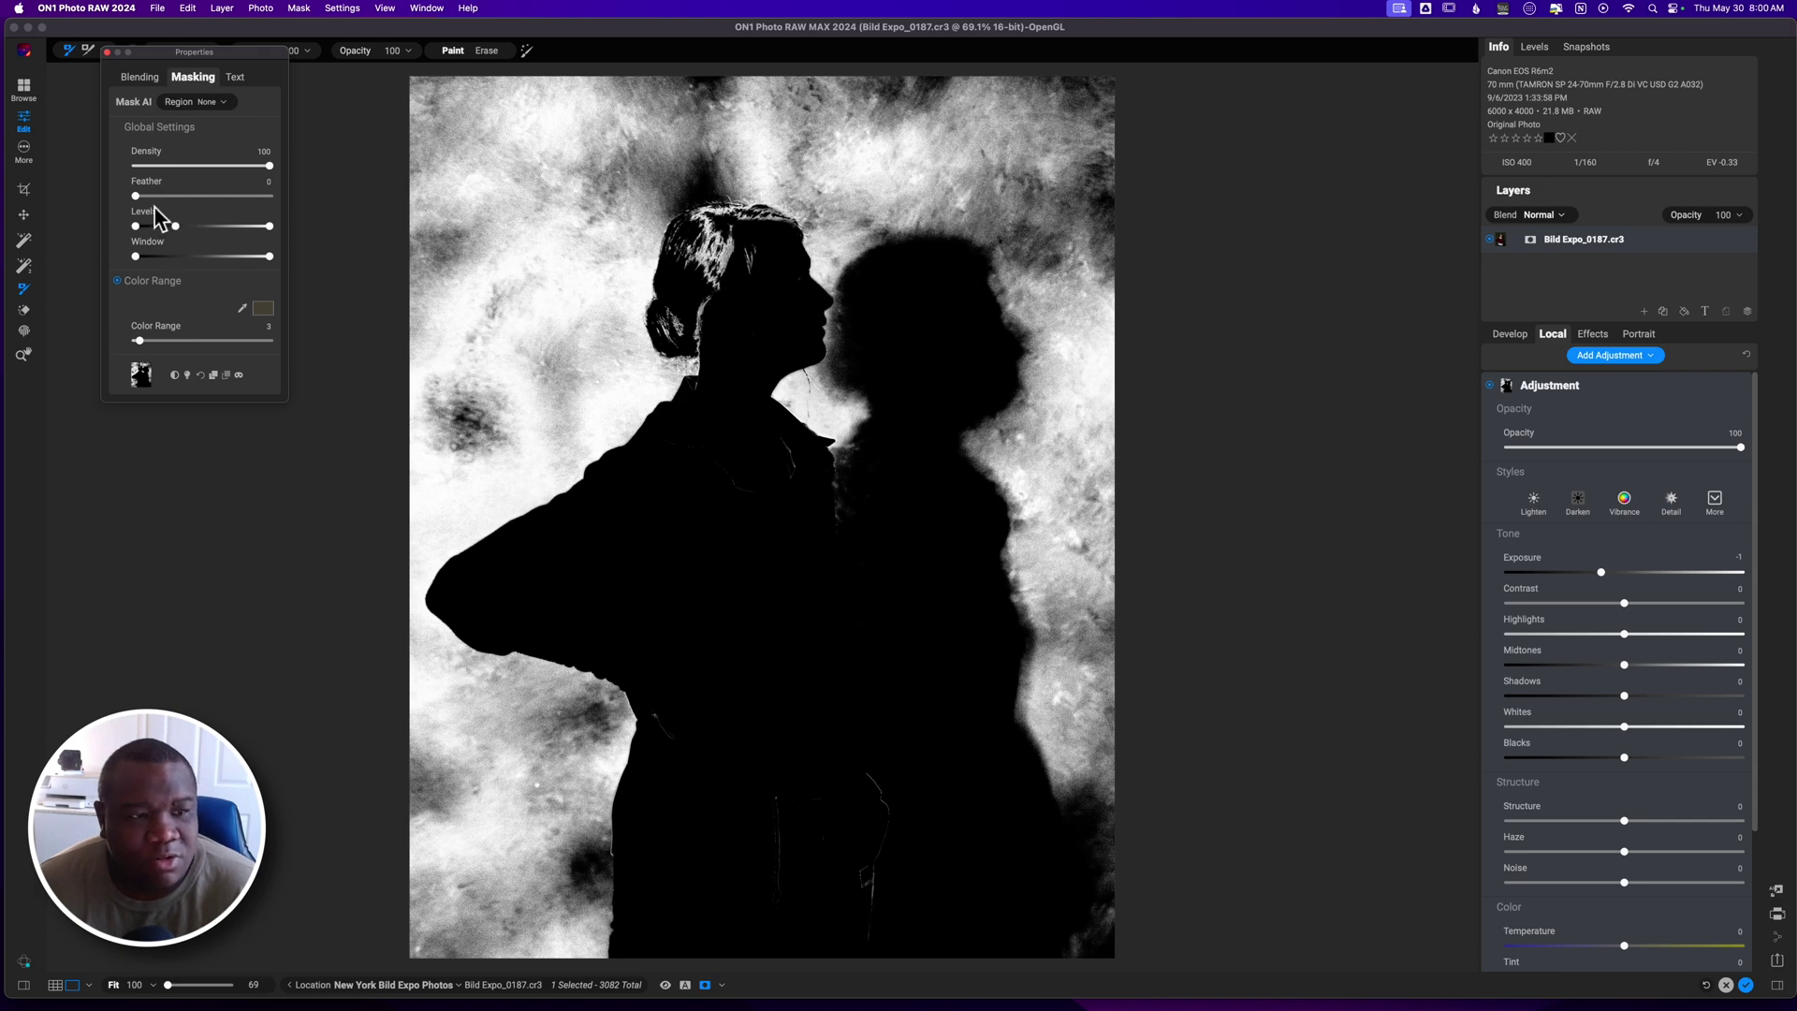
{"action": "left_click_drag", "start_coordinate": [137, 195], "coordinate": [161, 195]}
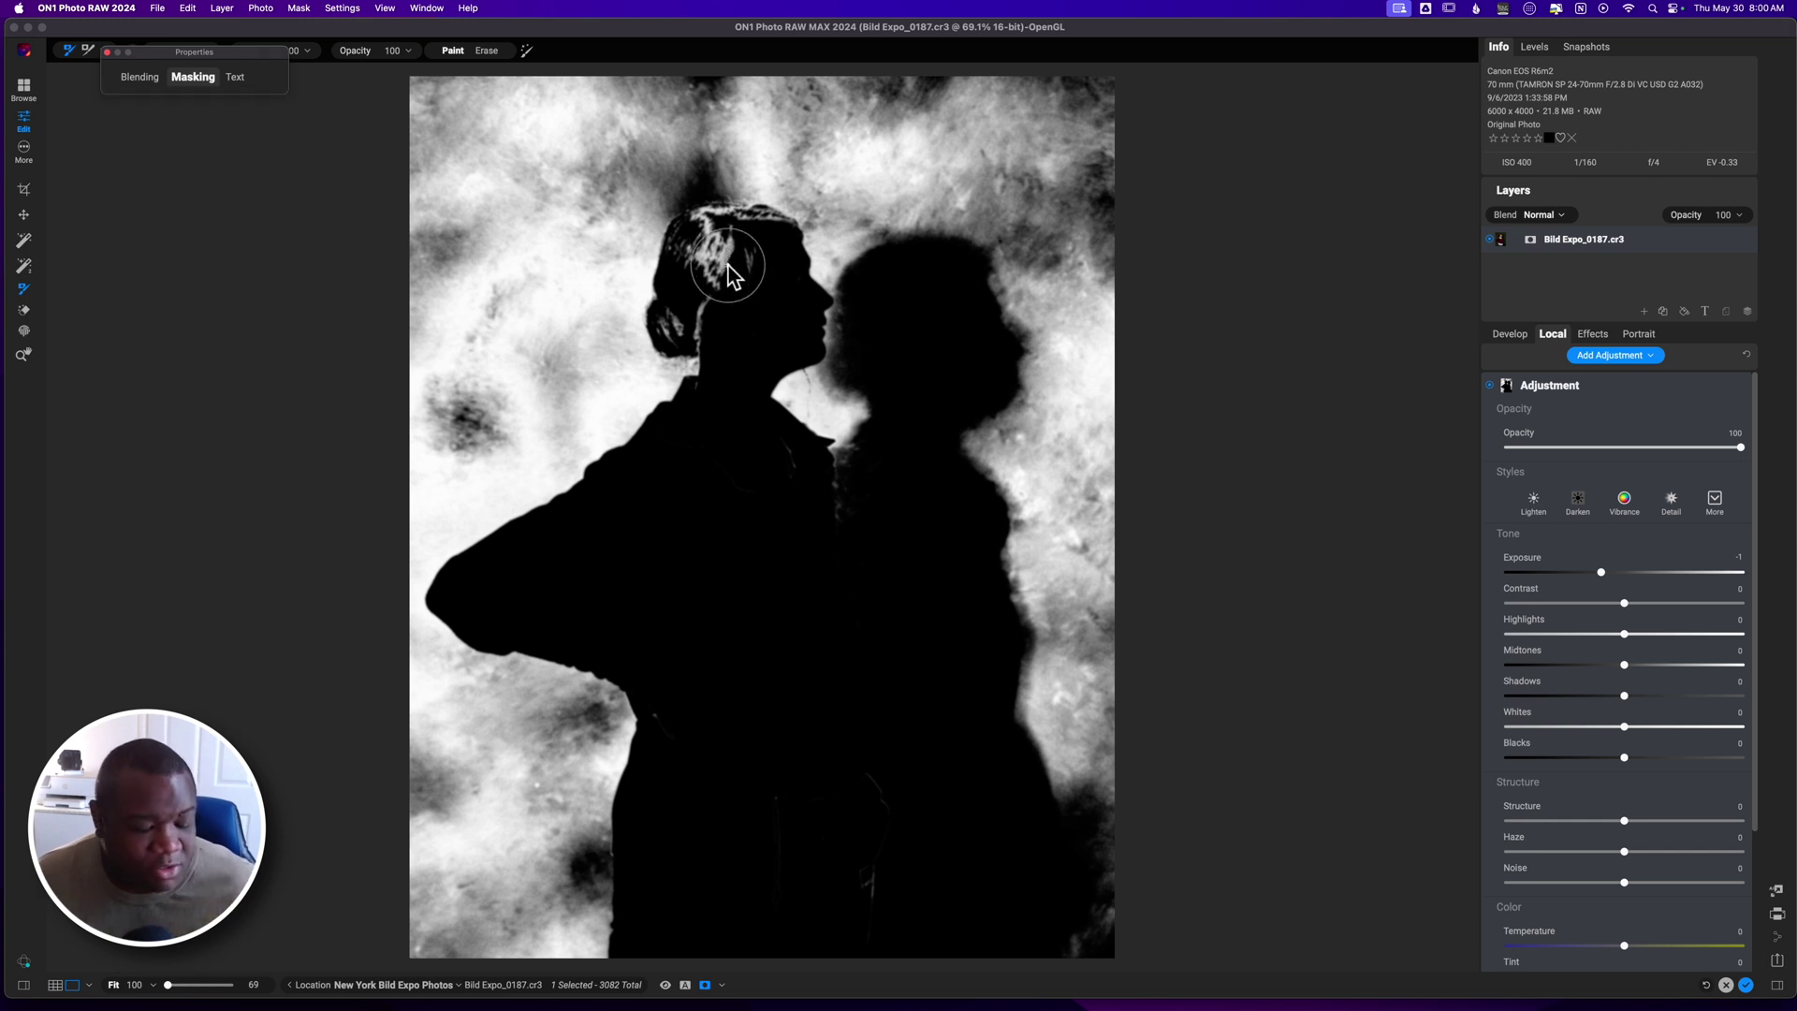
- Erase stray mask from the woman's hair, jacket lapel and face, then return to the colour view
{"action": "mouse_move", "coordinate": [729, 266]}
{"action": "left_mouse_down"}
{"action": "mouse_move", "coordinate": [738, 280]}
{"action": "mouse_move", "coordinate": [739, 248]}
{"action": "mouse_move", "coordinate": [697, 309]}
{"action": "mouse_move", "coordinate": [722, 240]}
{"action": "mouse_move", "coordinate": [695, 320]}
{"action": "mouse_move", "coordinate": [670, 329]}
{"action": "mouse_move", "coordinate": [698, 328]}
{"action": "mouse_move", "coordinate": [666, 321]}
{"action": "mouse_move", "coordinate": [691, 325]}
{"action": "mouse_move", "coordinate": [689, 233]}
{"action": "mouse_move", "coordinate": [674, 257]}
{"action": "mouse_move", "coordinate": [718, 221]}
{"action": "mouse_move", "coordinate": [772, 233]}
{"action": "mouse_move", "coordinate": [693, 228]}
{"action": "mouse_move", "coordinate": [783, 235]}
{"action": "mouse_move", "coordinate": [698, 204]}
{"action": "mouse_move", "coordinate": [711, 217]}
{"action": "mouse_move", "coordinate": [685, 225]}
{"action": "left_mouse_up"}
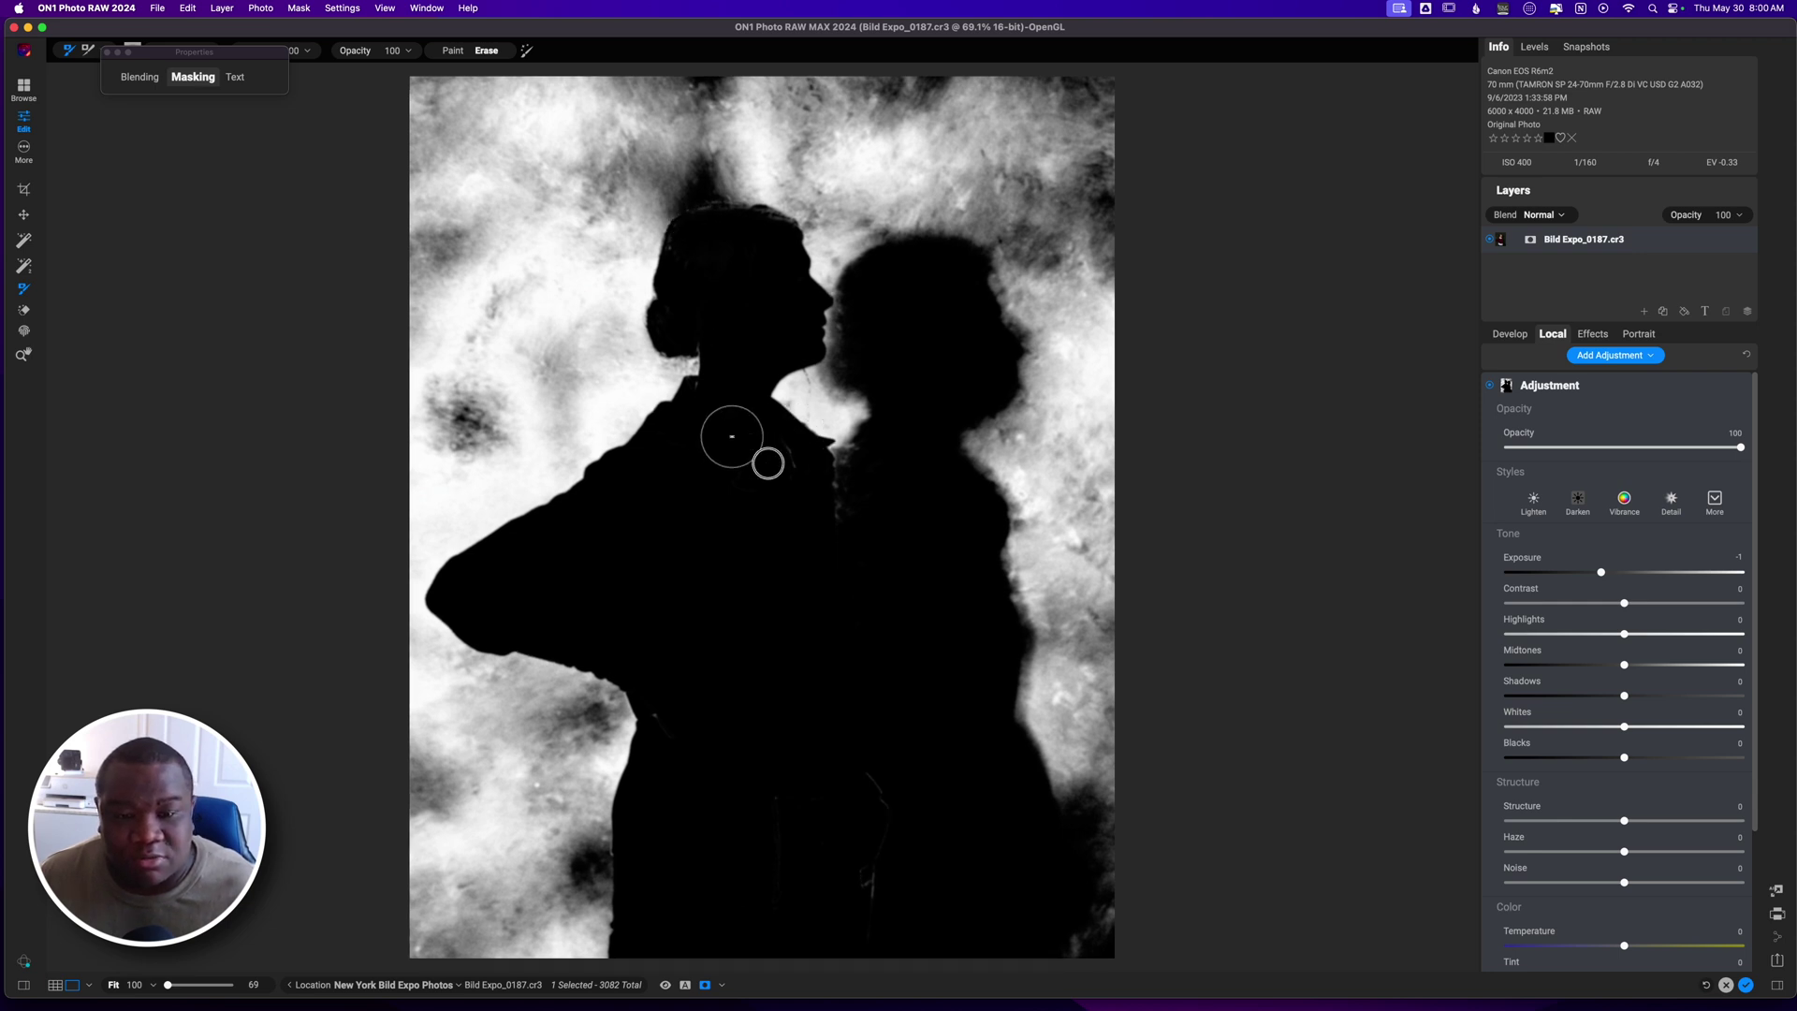
{"action": "mouse_move", "coordinate": [774, 450]}
{"action": "left_mouse_down"}
{"action": "mouse_move", "coordinate": [771, 495]}
{"action": "mouse_move", "coordinate": [714, 449]}
{"action": "mouse_move", "coordinate": [690, 446]}
{"action": "mouse_move", "coordinate": [674, 473]}
{"action": "mouse_move", "coordinate": [702, 525]}
{"action": "mouse_move", "coordinate": [714, 795]}
{"action": "mouse_move", "coordinate": [677, 701]}
{"action": "mouse_move", "coordinate": [721, 874]}
{"action": "mouse_move", "coordinate": [758, 758]}
{"action": "mouse_move", "coordinate": [772, 879]}
{"action": "mouse_move", "coordinate": [786, 842]}
{"action": "mouse_move", "coordinate": [830, 907]}
{"action": "mouse_move", "coordinate": [851, 823]}
{"action": "mouse_move", "coordinate": [863, 908]}
{"action": "mouse_move", "coordinate": [878, 761]}
{"action": "mouse_move", "coordinate": [867, 935]}
{"action": "mouse_move", "coordinate": [858, 855]}
{"action": "mouse_move", "coordinate": [831, 852]}
{"action": "left_mouse_up"}
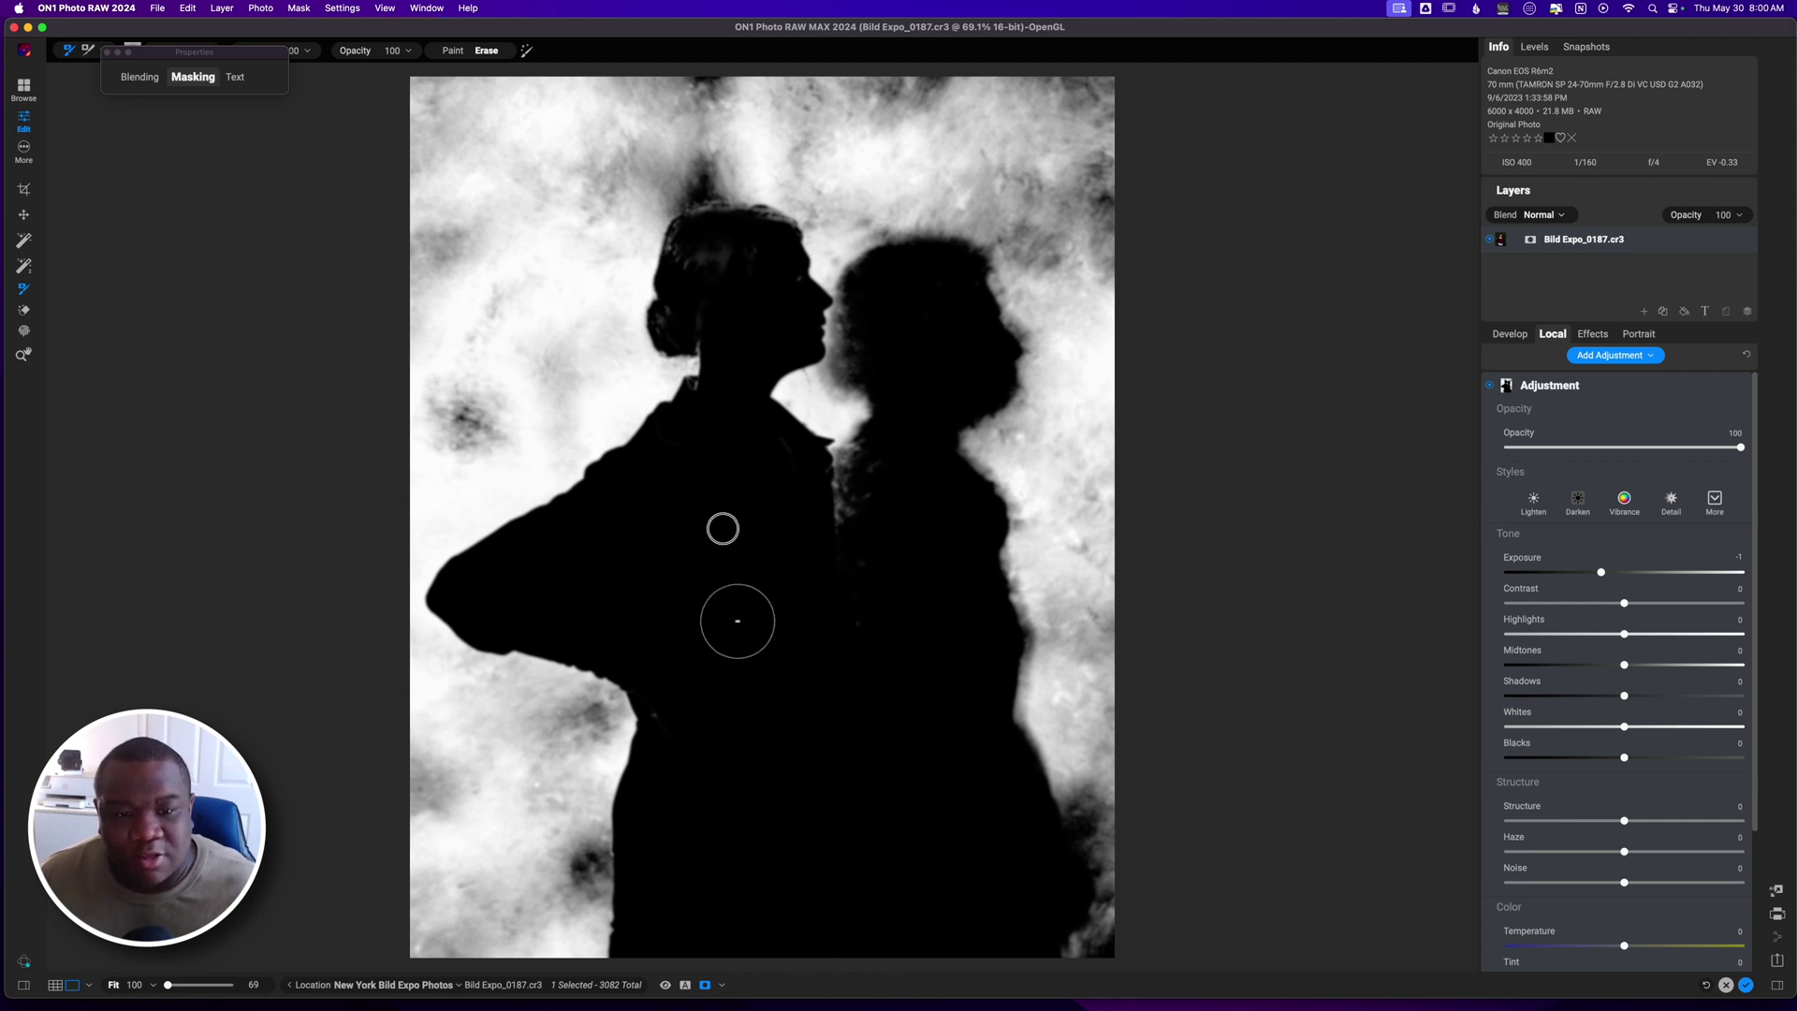
{"action": "mouse_move", "coordinate": [714, 260]}
{"action": "left_mouse_down"}
{"action": "mouse_move", "coordinate": [743, 253]}
{"action": "mouse_move", "coordinate": [751, 289]}
{"action": "mouse_move", "coordinate": [772, 283]}
{"action": "left_mouse_up"}
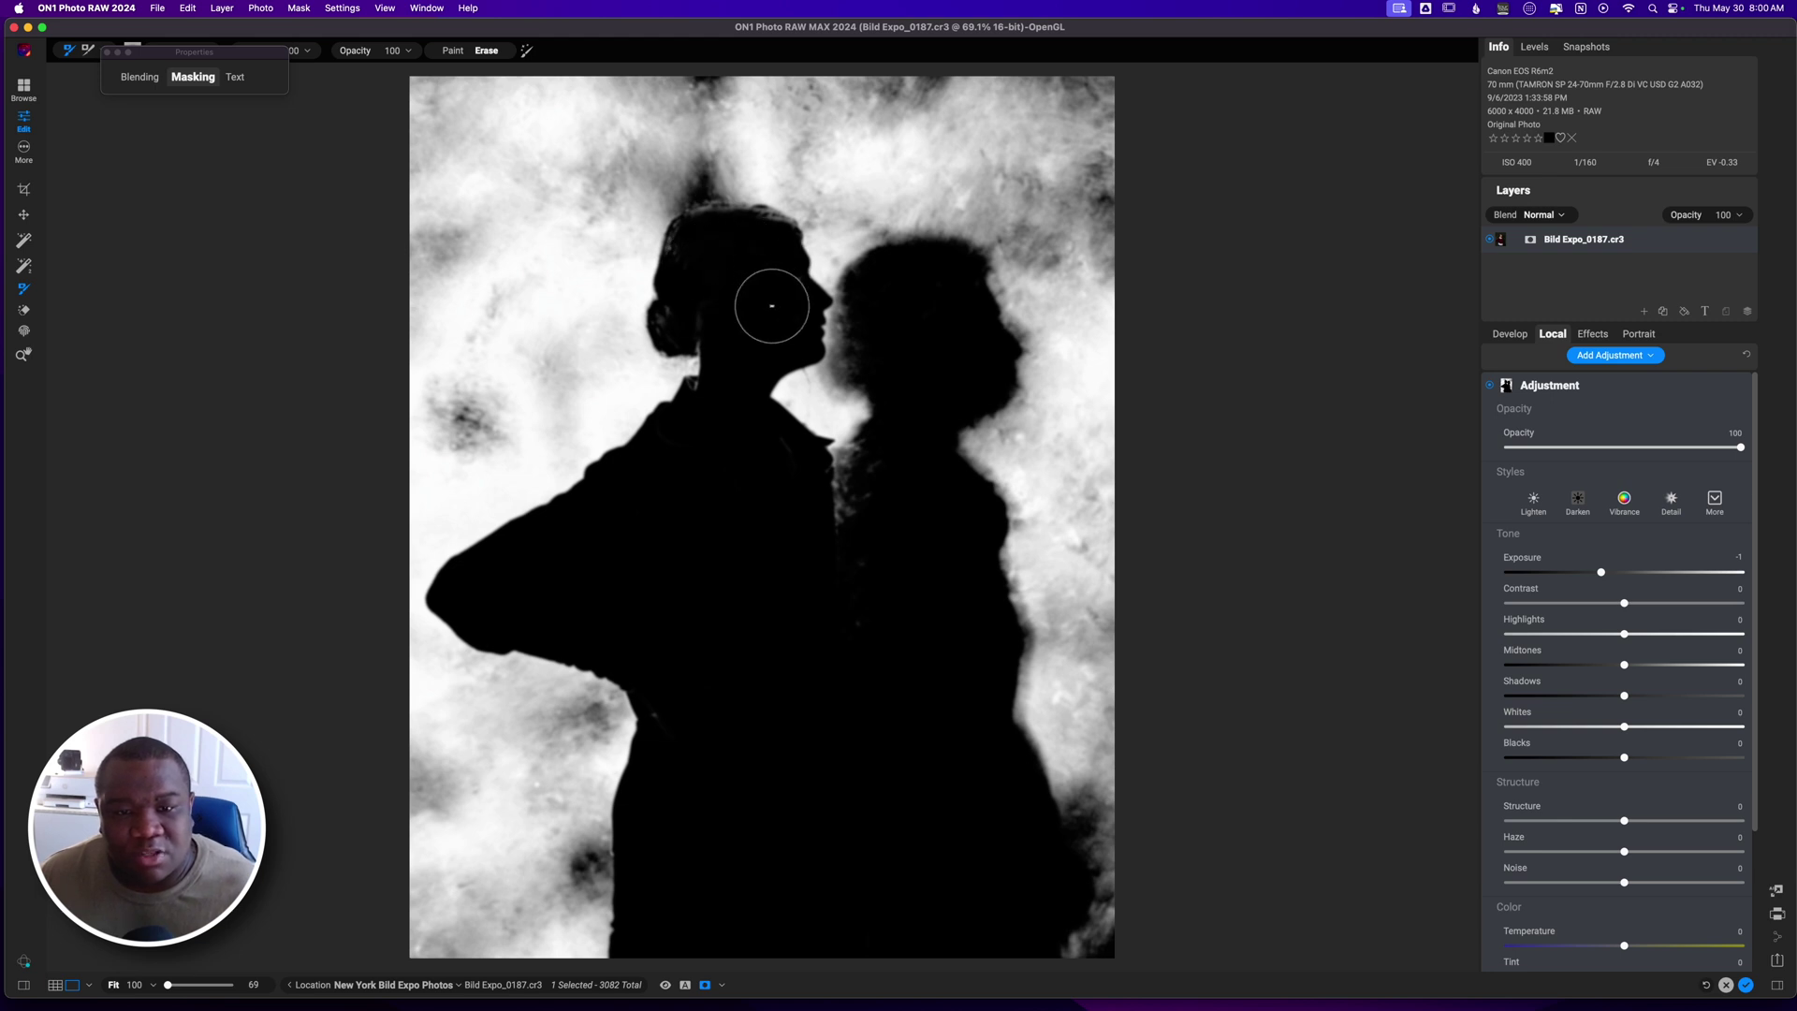
{"action": "key", "text": "bracketleft"}
{"action": "key", "text": "bracketleft"}
{"action": "key", "text": "bracketleft"}
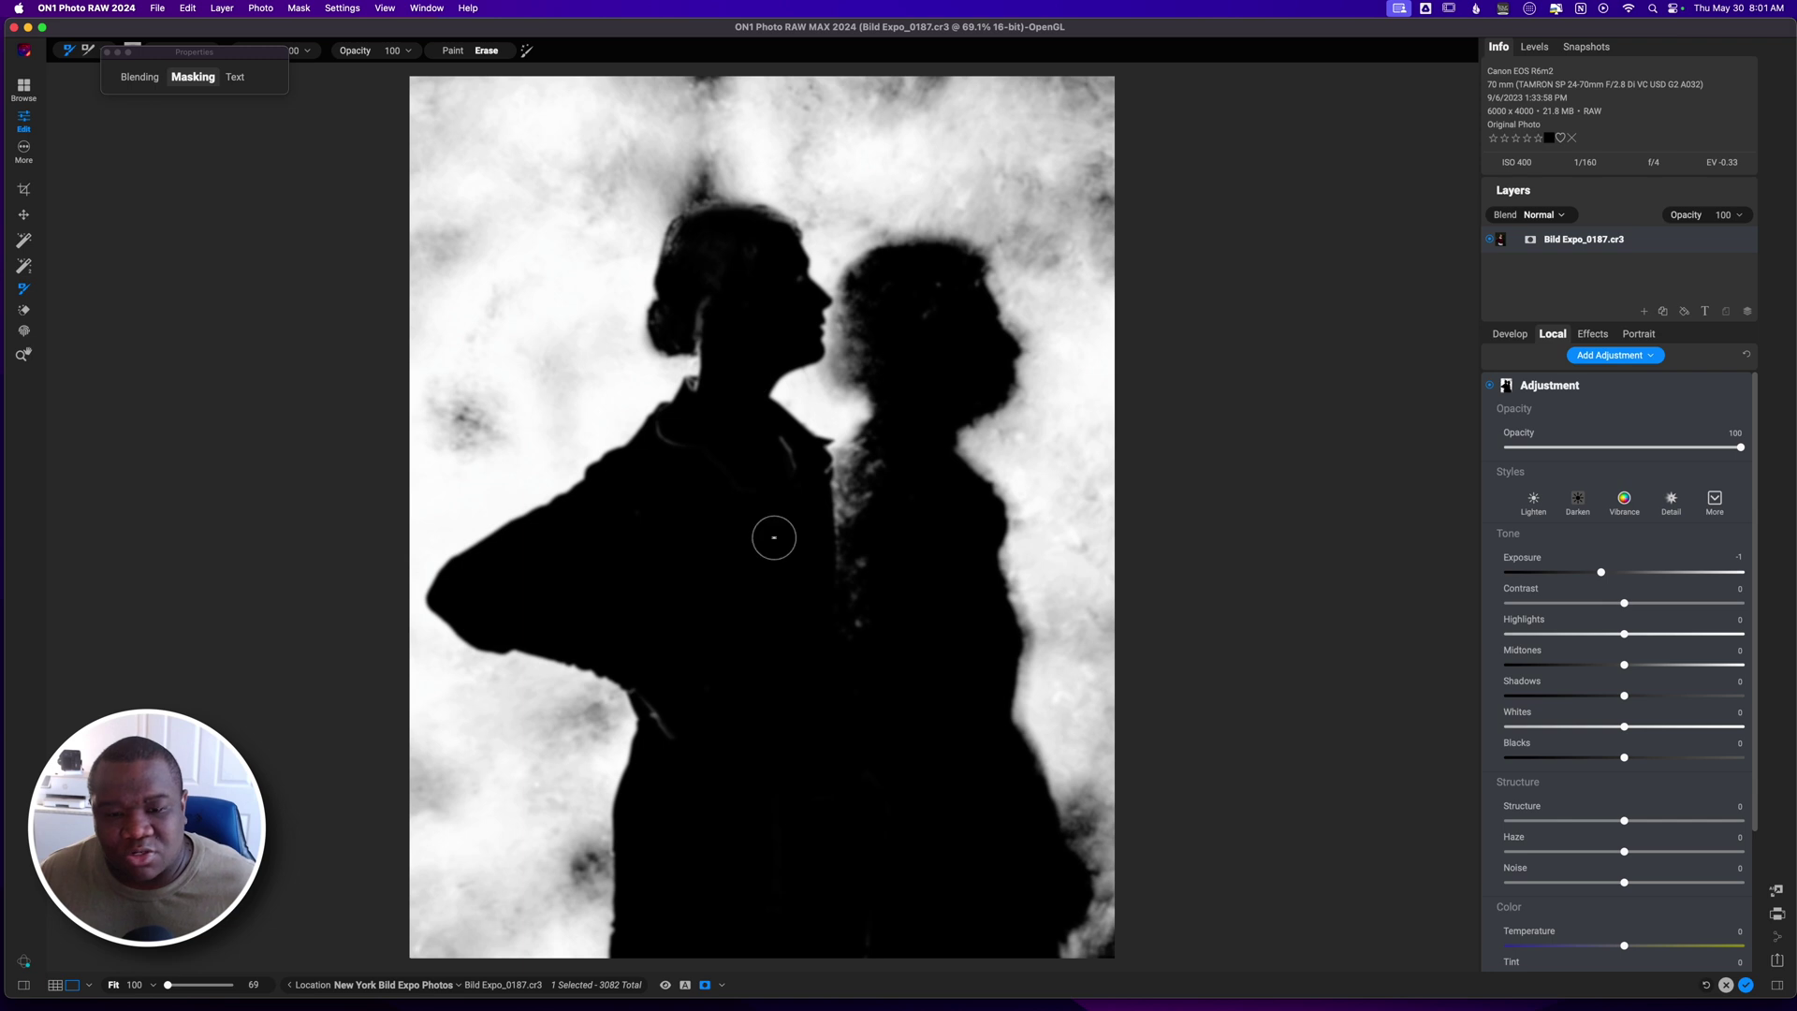
{"action": "key", "text": "m"}
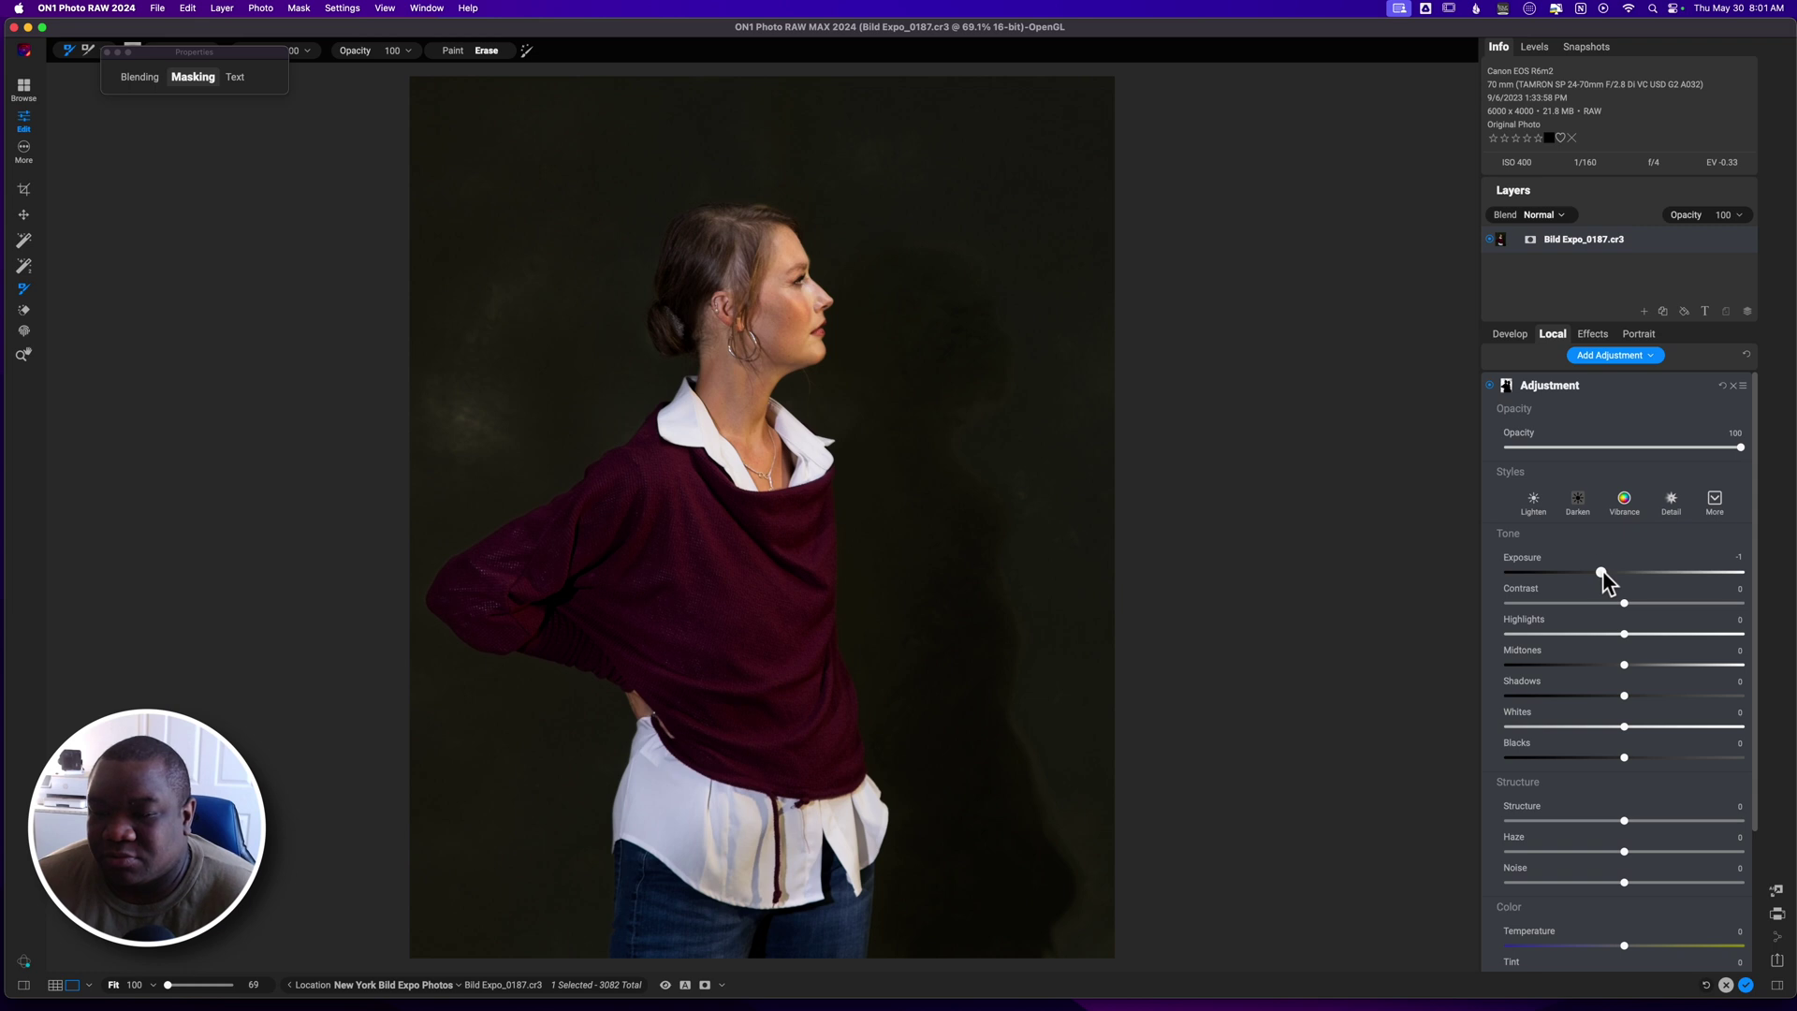
- Soften the backdrop adjustment: smaller exposure cut, opacity 65 and adjusted midtones
{"action": "left_click_drag", "start_coordinate": [1602, 571], "coordinate": [1618, 579]}
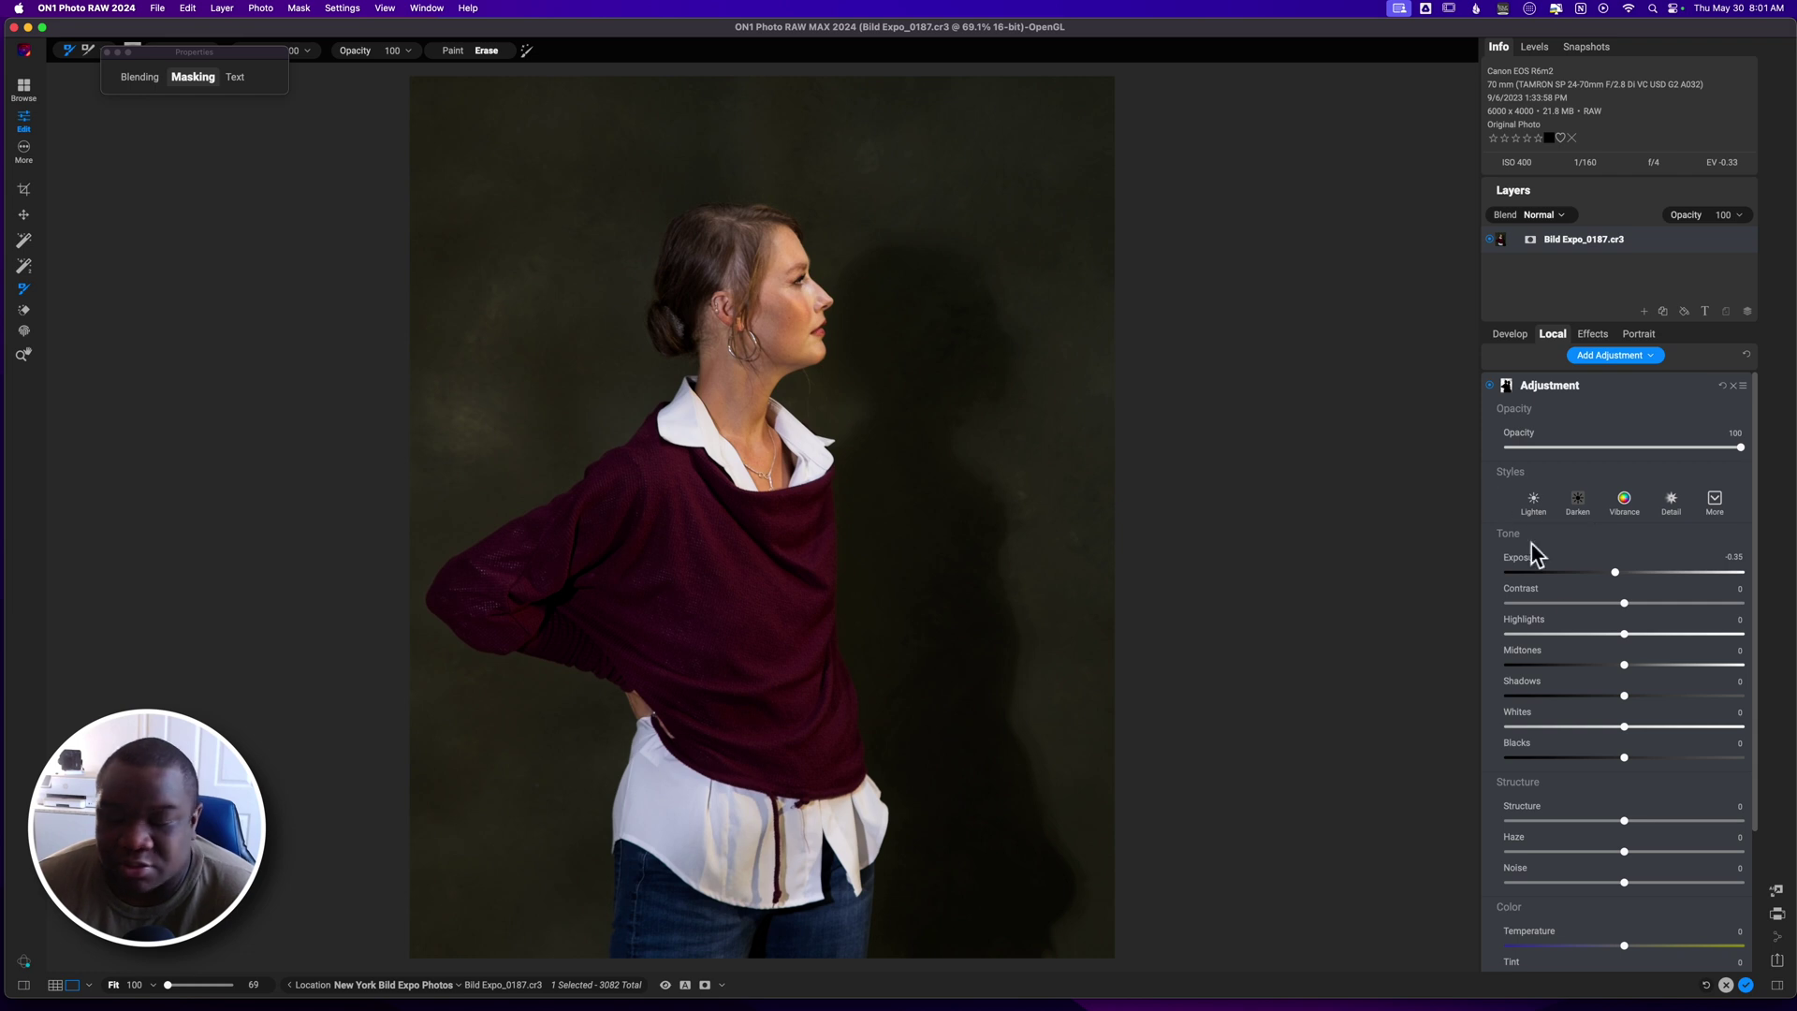
{"action": "left_click_drag", "start_coordinate": [1741, 454], "coordinate": [1662, 463]}
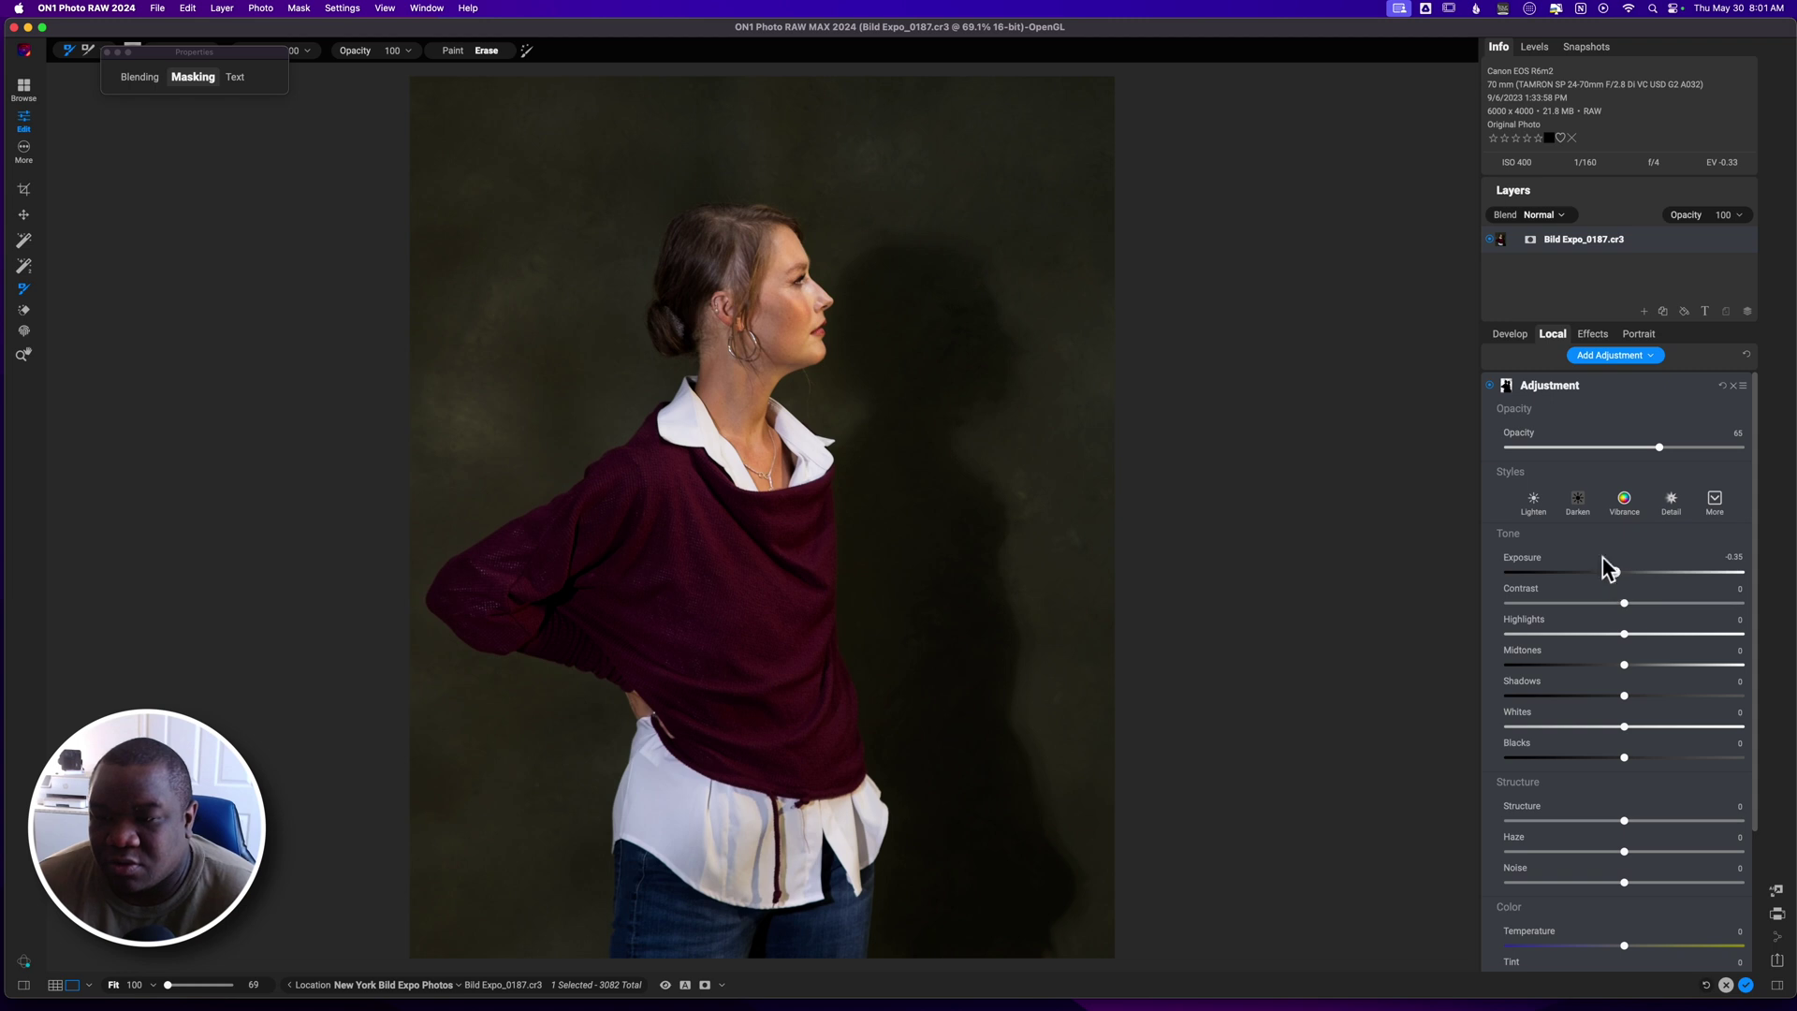
{"action": "left_click", "coordinate": [1489, 386]}
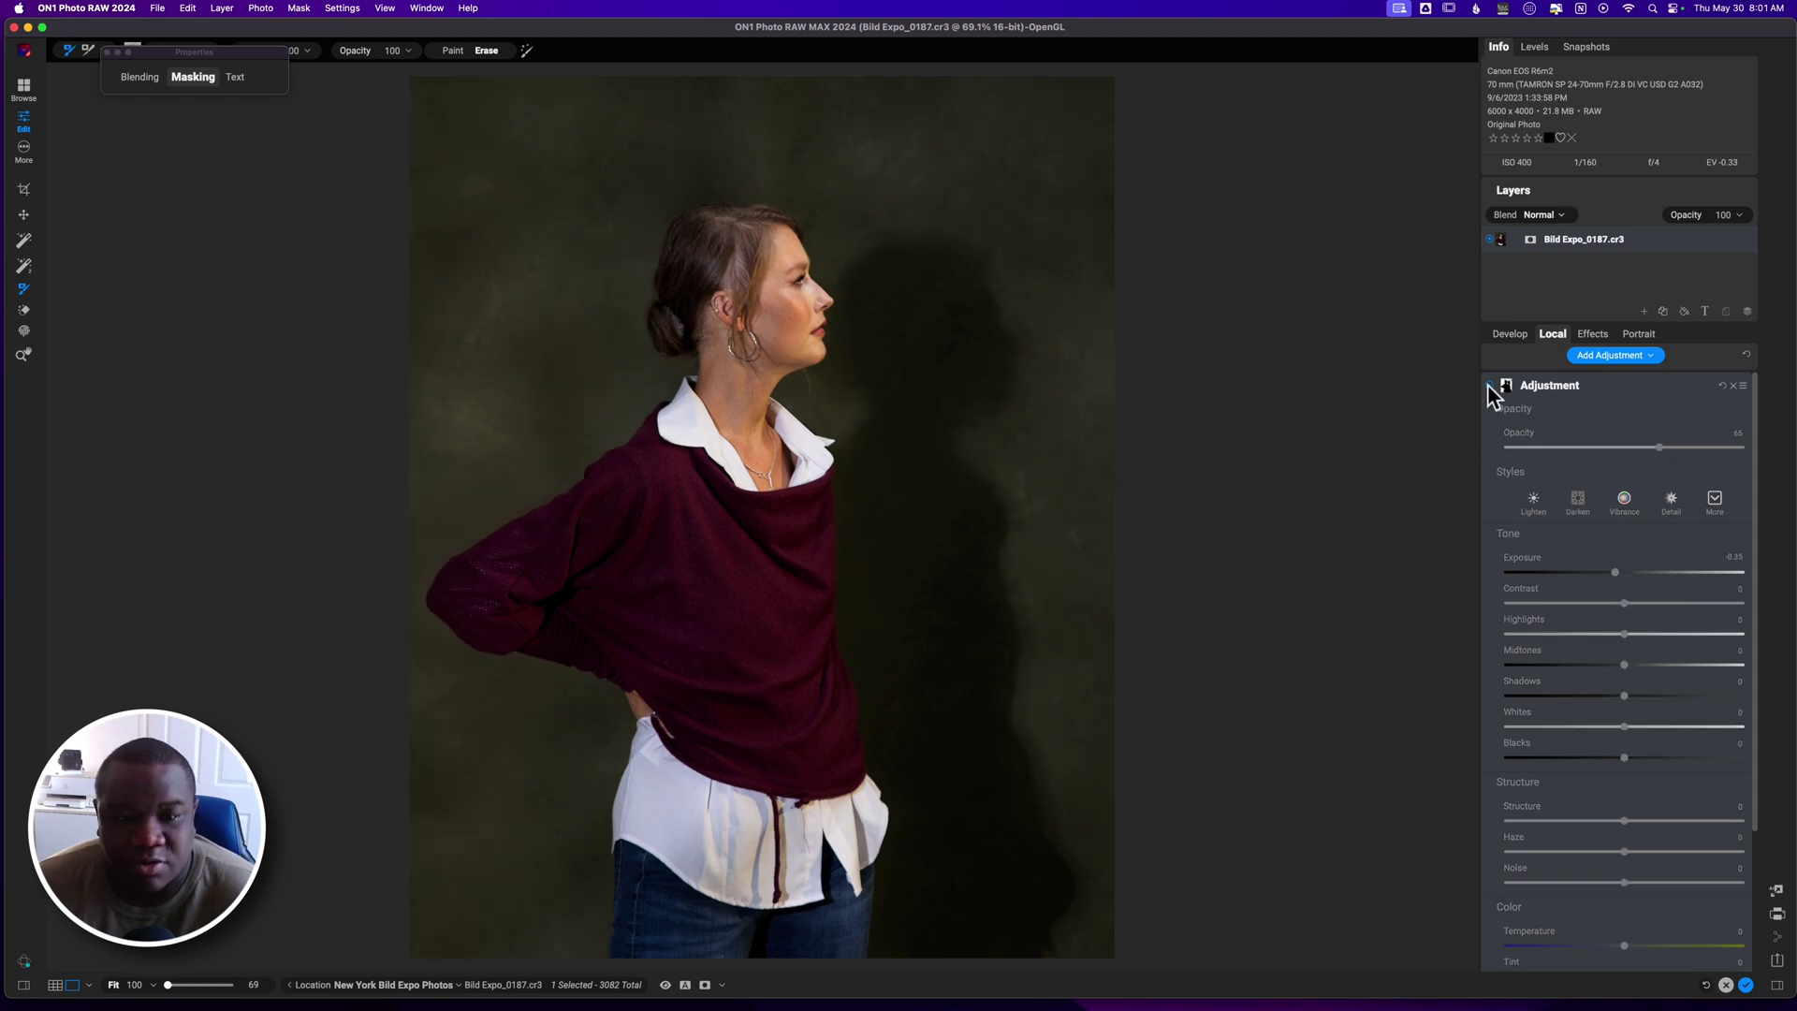
{"action": "left_click", "coordinate": [1489, 386]}
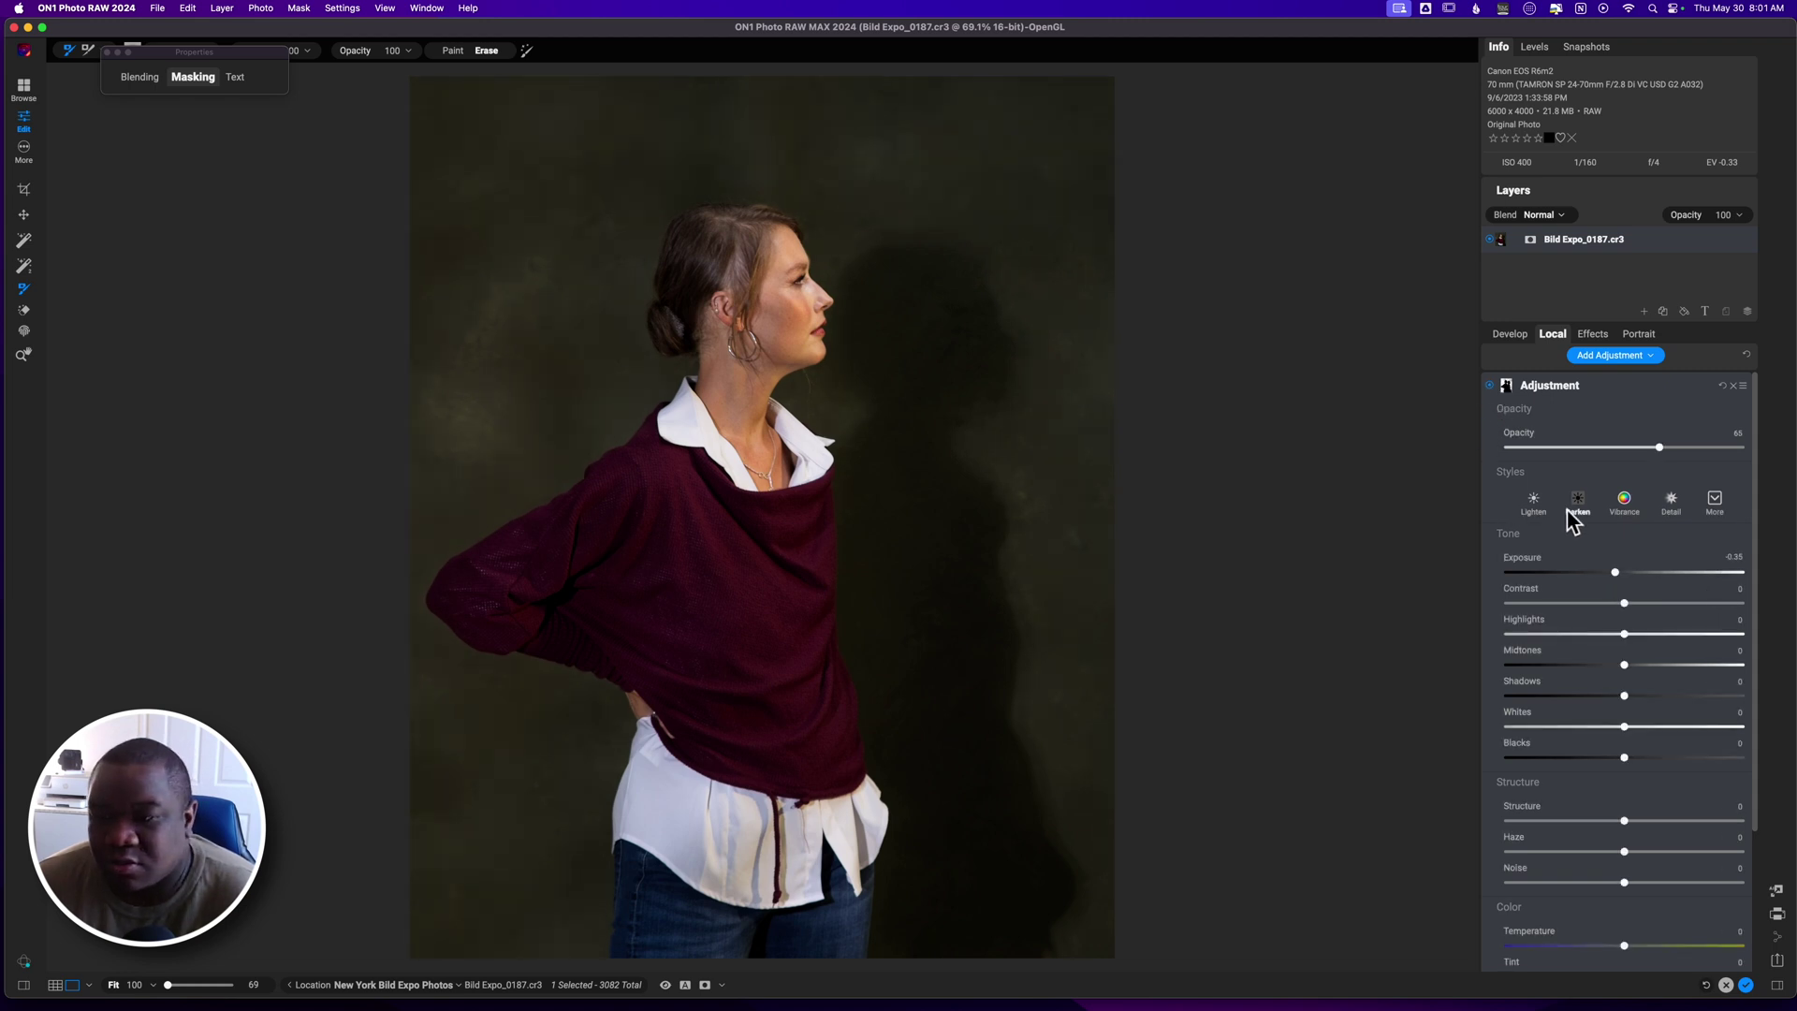
{"action": "left_click_drag", "start_coordinate": [1614, 571], "coordinate": [1626, 573]}
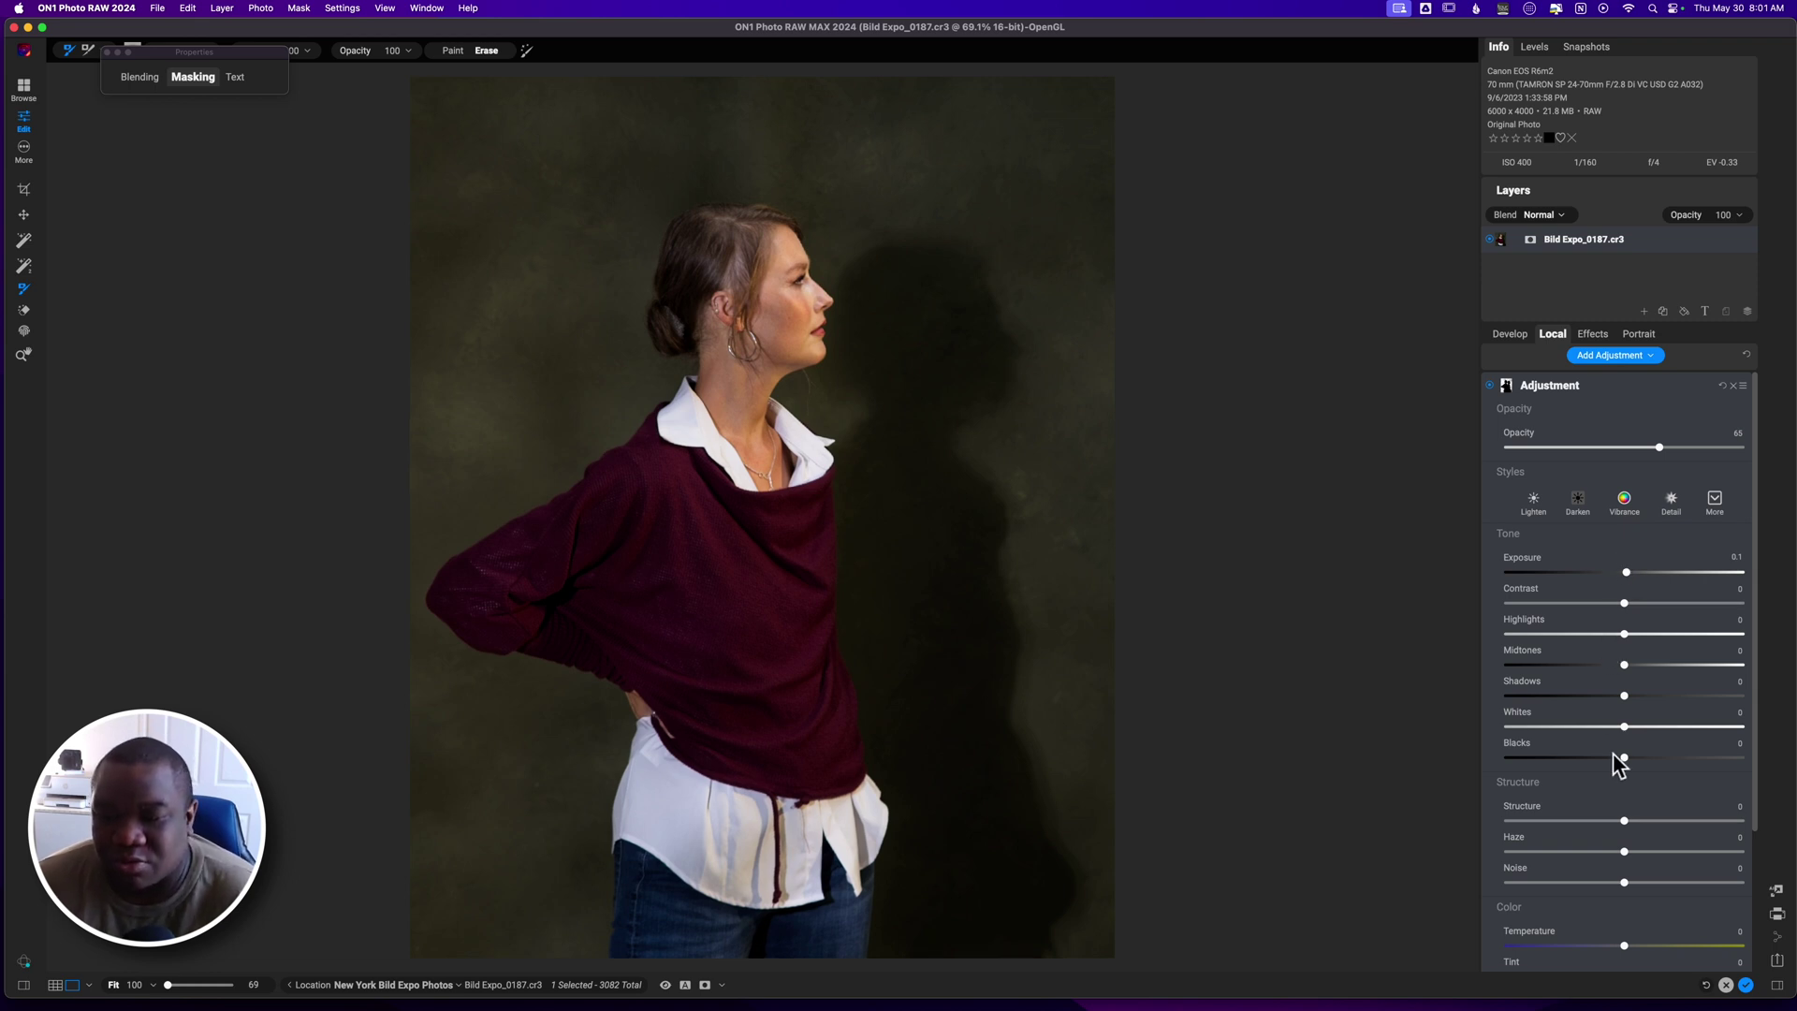
{"action": "mouse_move", "coordinate": [1624, 664]}
{"action": "left_mouse_down"}
{"action": "mouse_move", "coordinate": [1591, 666]}
{"action": "mouse_move", "coordinate": [1686, 666]}
{"action": "mouse_move", "coordinate": [1657, 666]}
{"action": "left_mouse_up"}
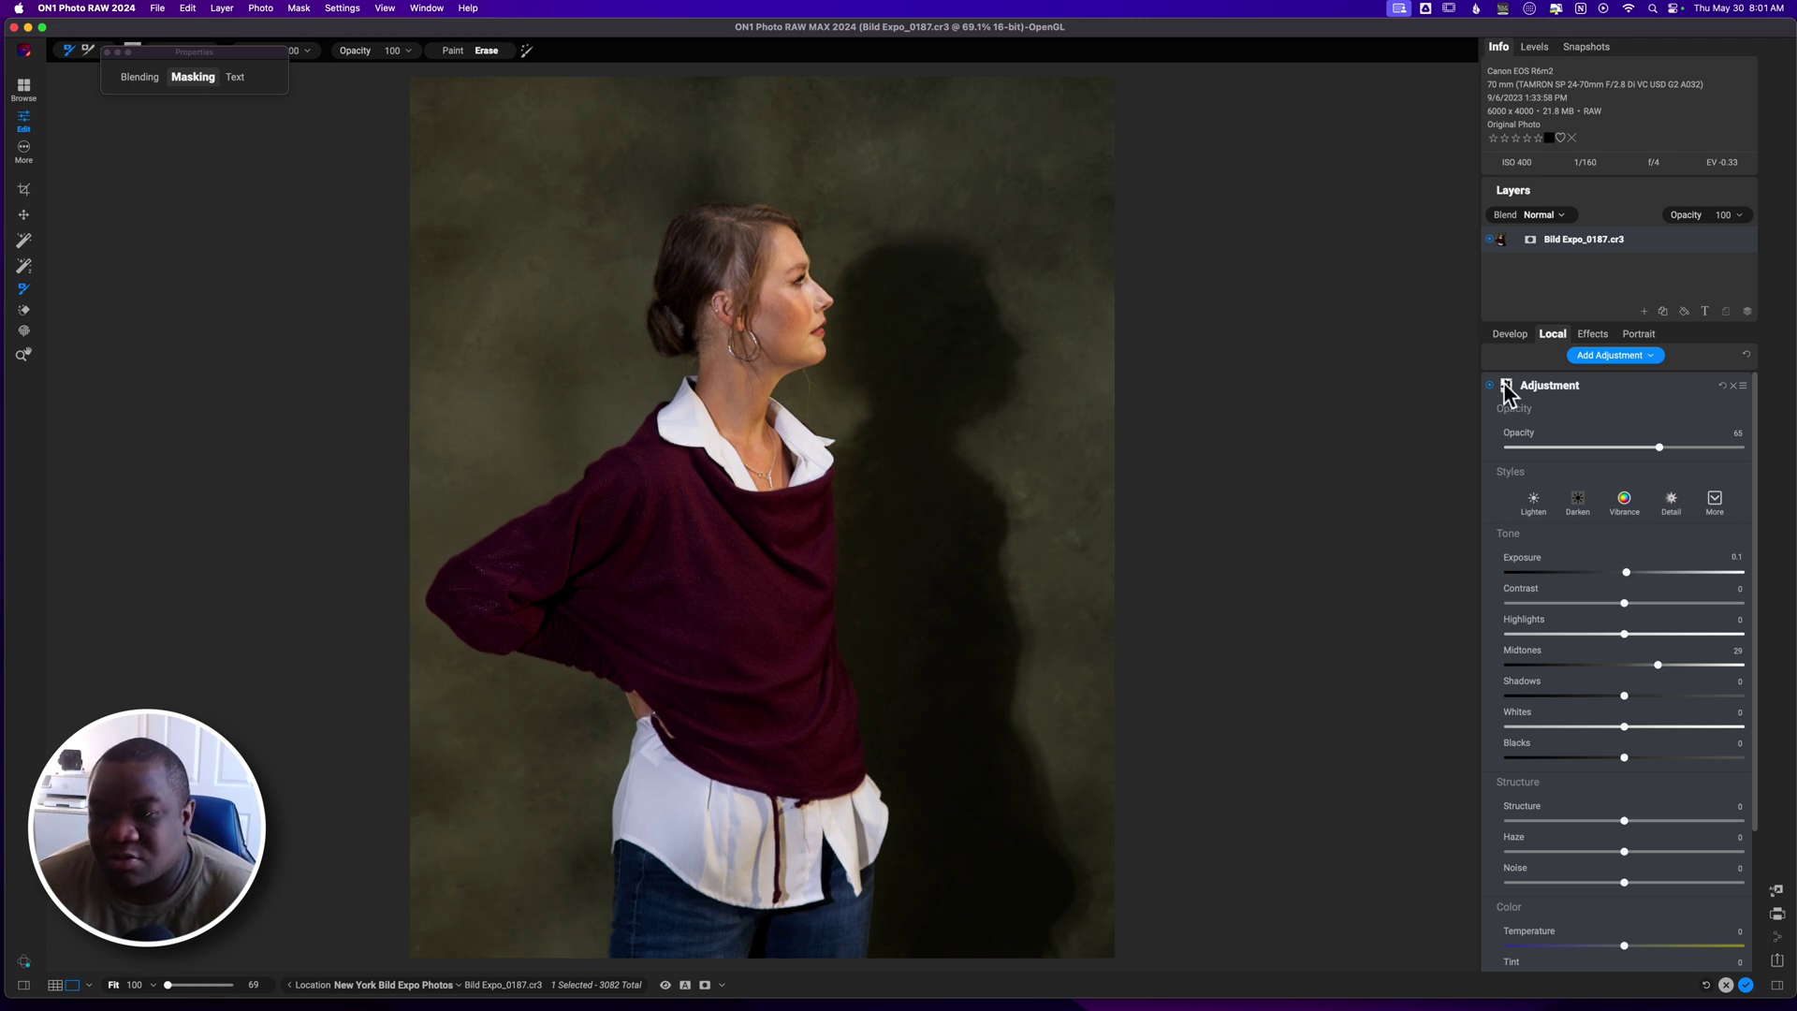
- Switch the brush back to Paint and bring the masking settings back up
{"action": "key", "text": "alt"}
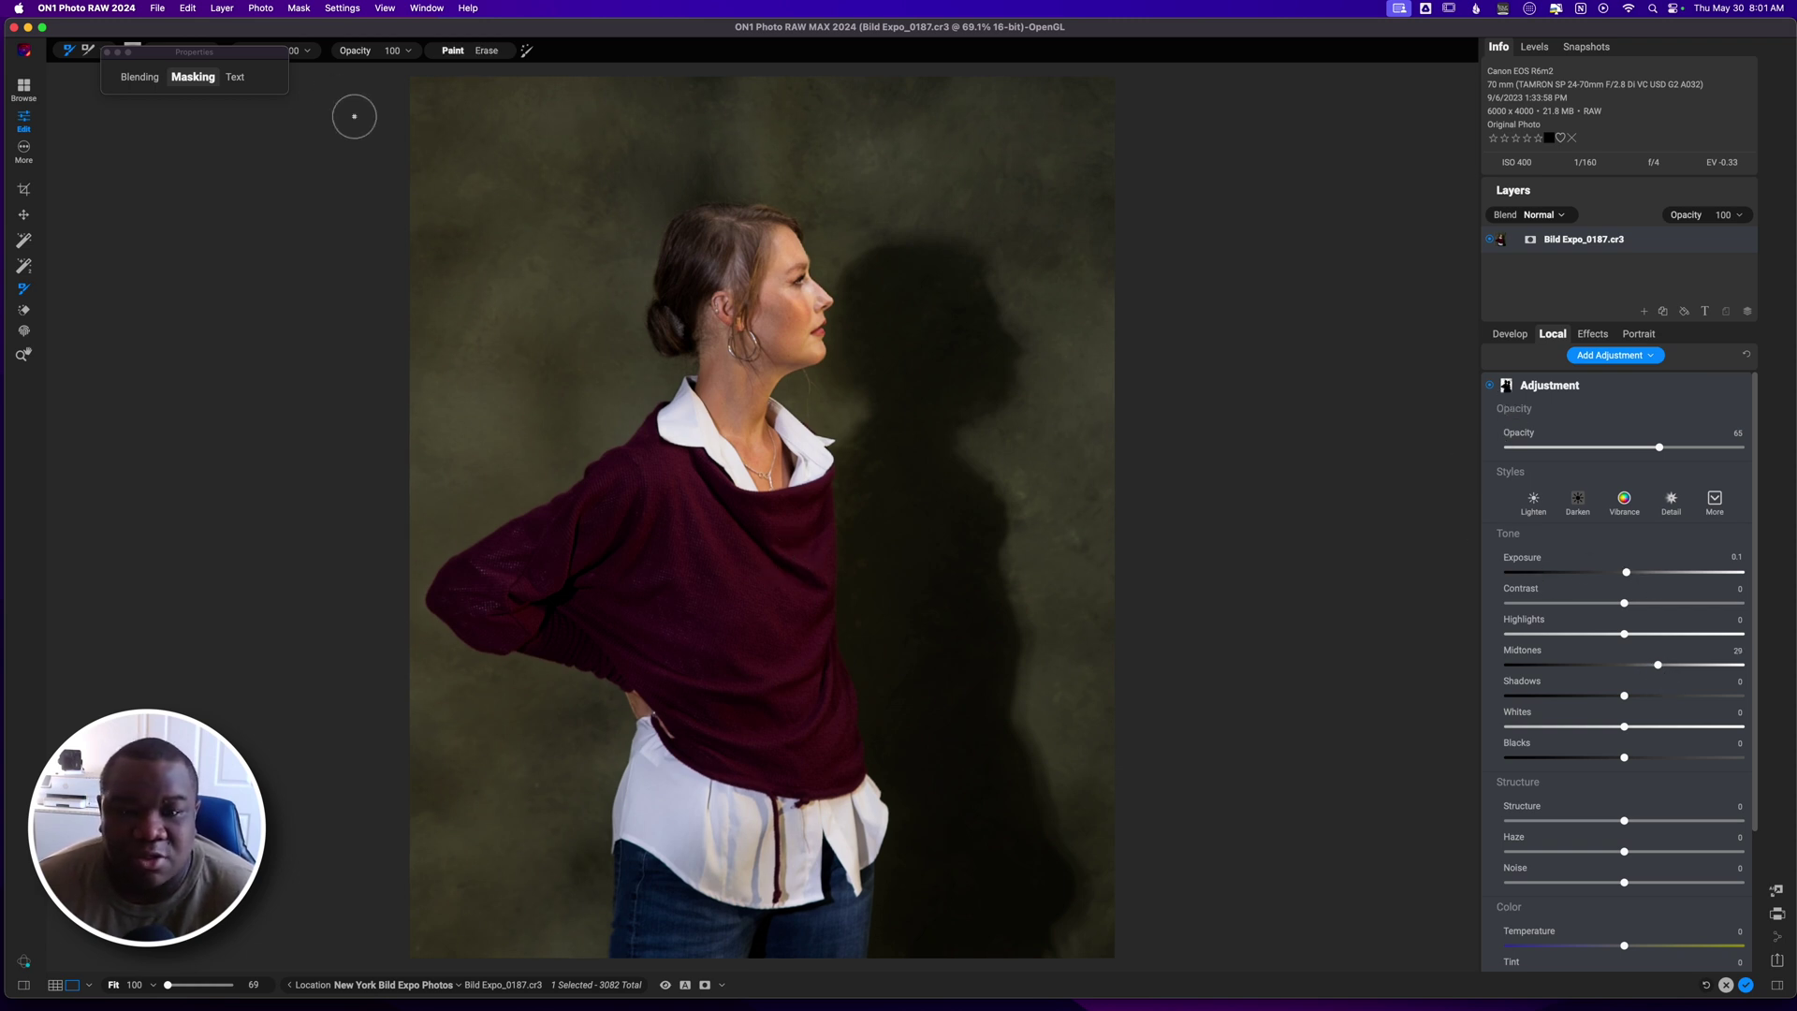
{"action": "left_click", "coordinate": [193, 77]}
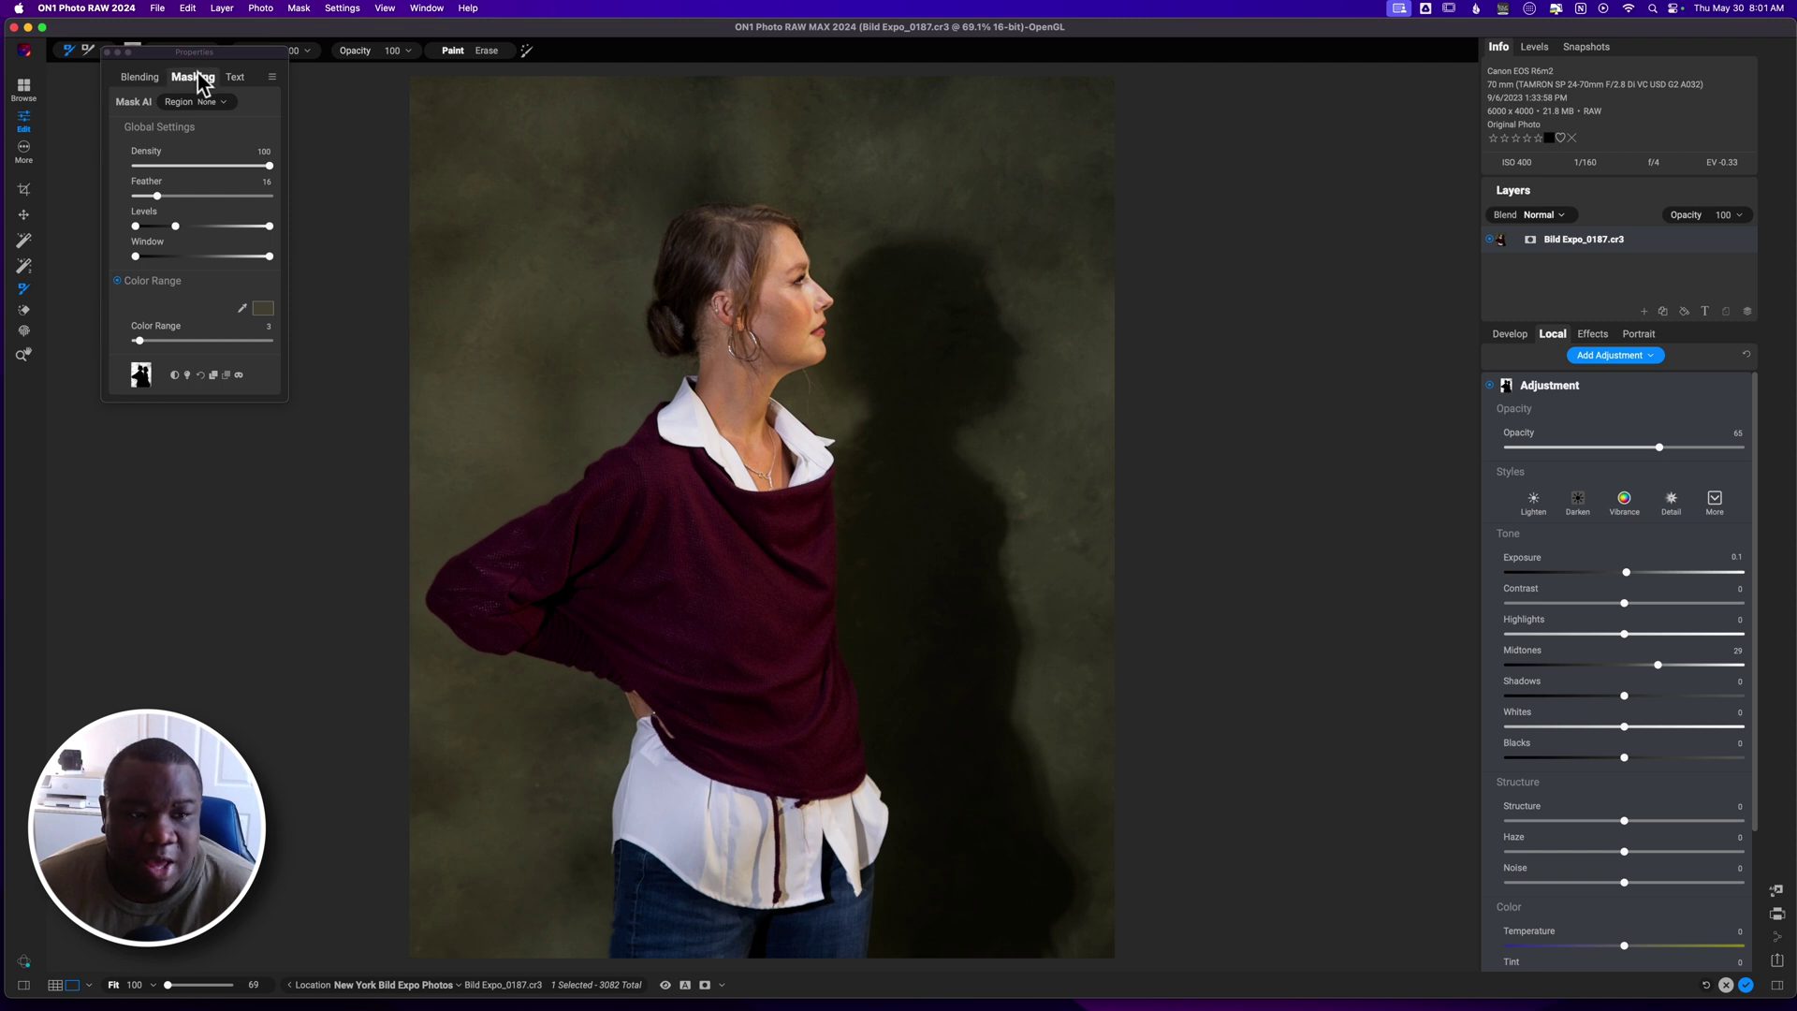
{"action": "left_click", "coordinate": [213, 374]}
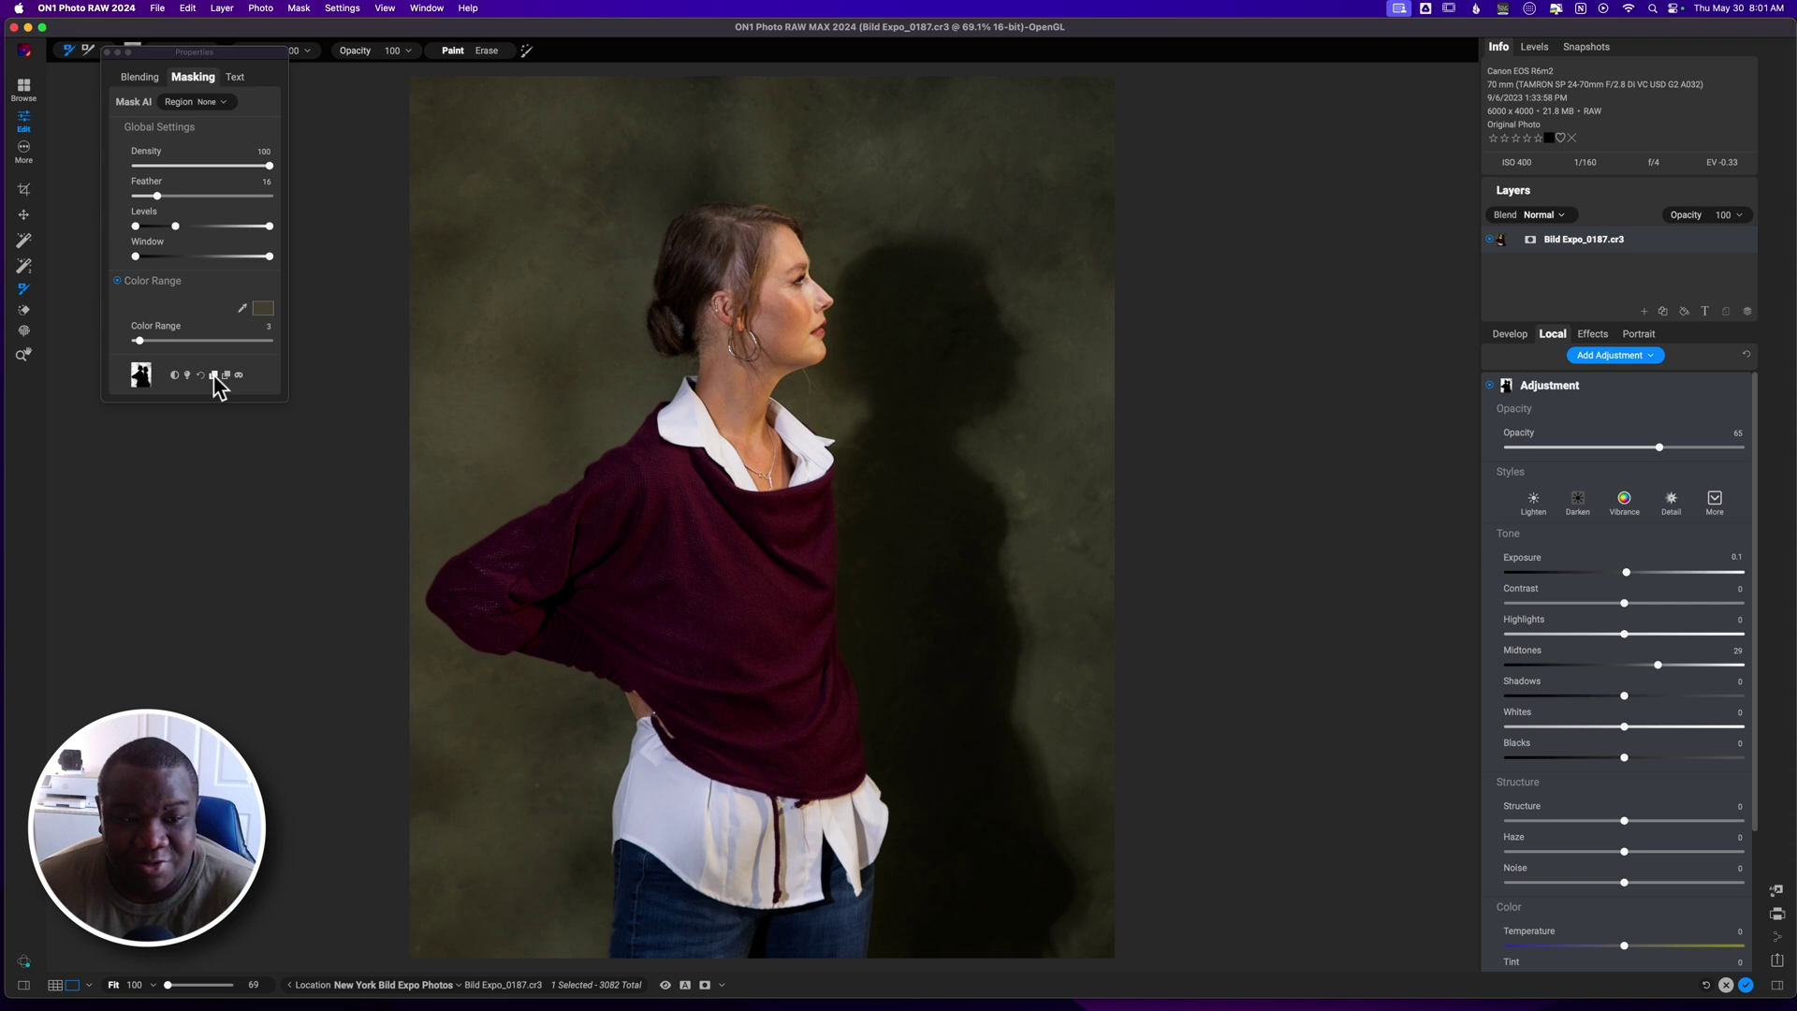
{"action": "mouse_move", "coordinate": [187, 103]}
- Add a Textures filter to the portrait from the Effects filters
{"action": "left_click", "coordinate": [1594, 334]}
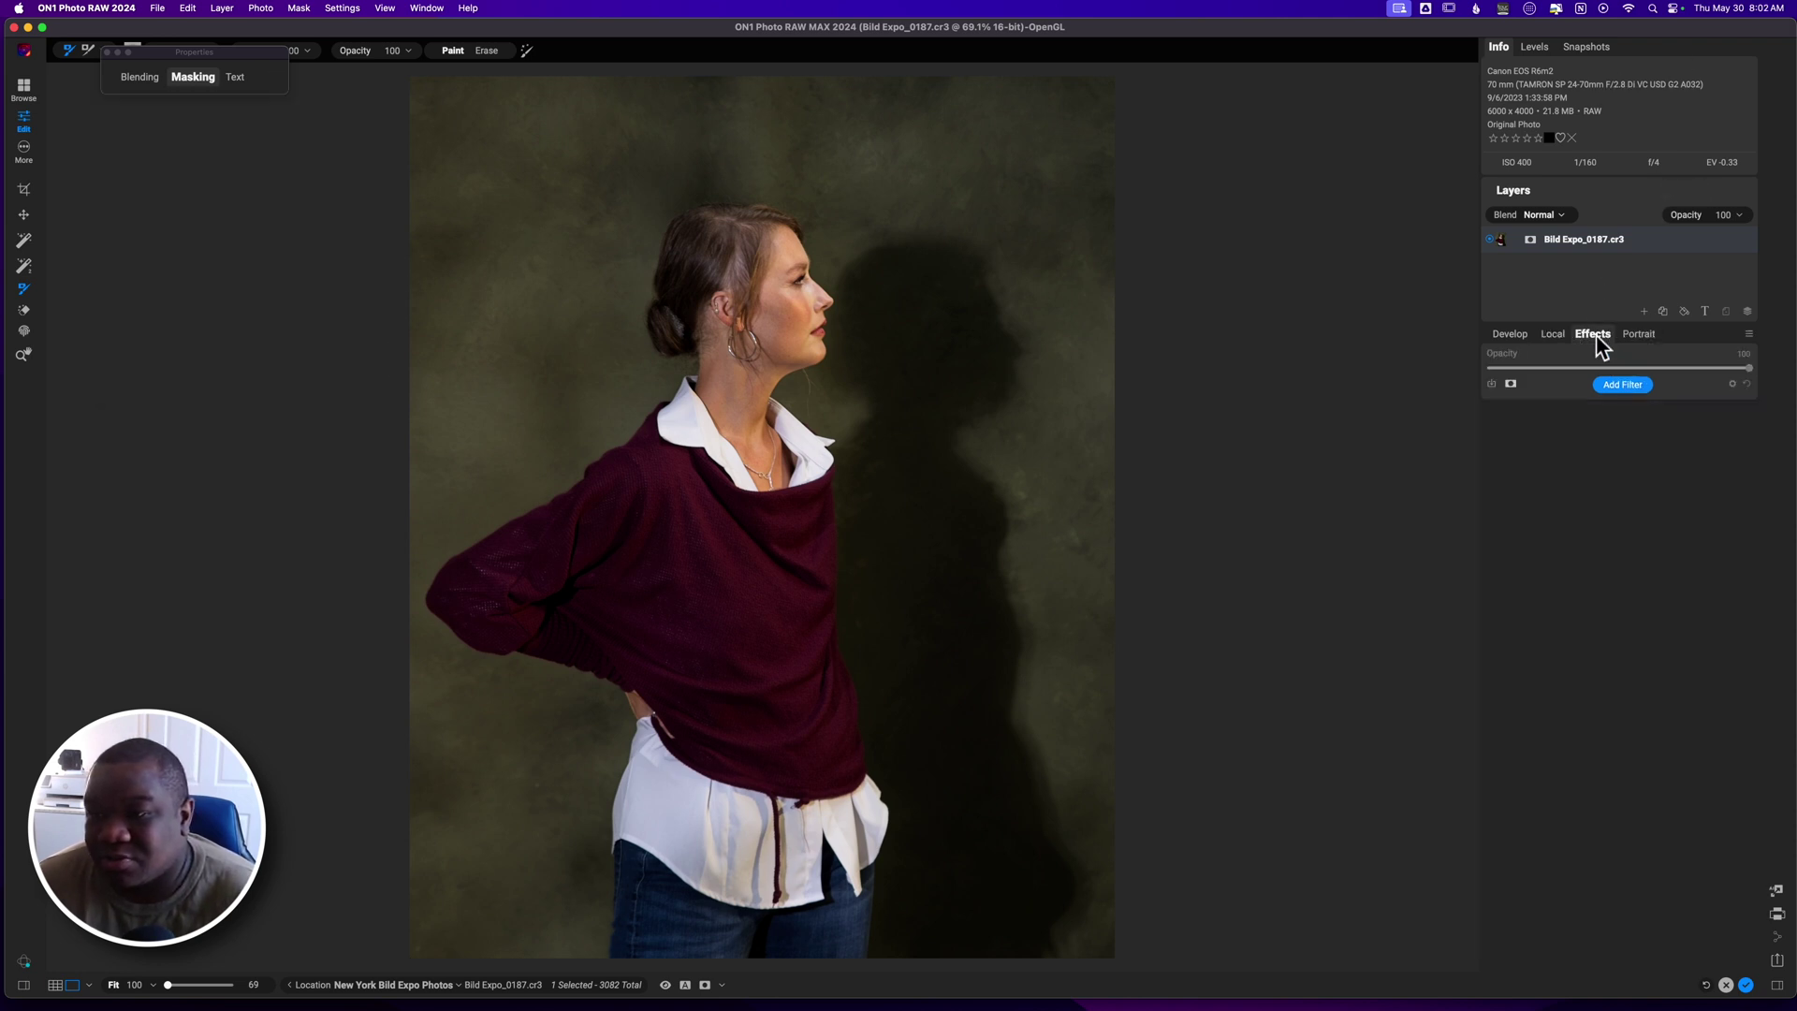
{"action": "left_click", "coordinate": [1622, 383]}
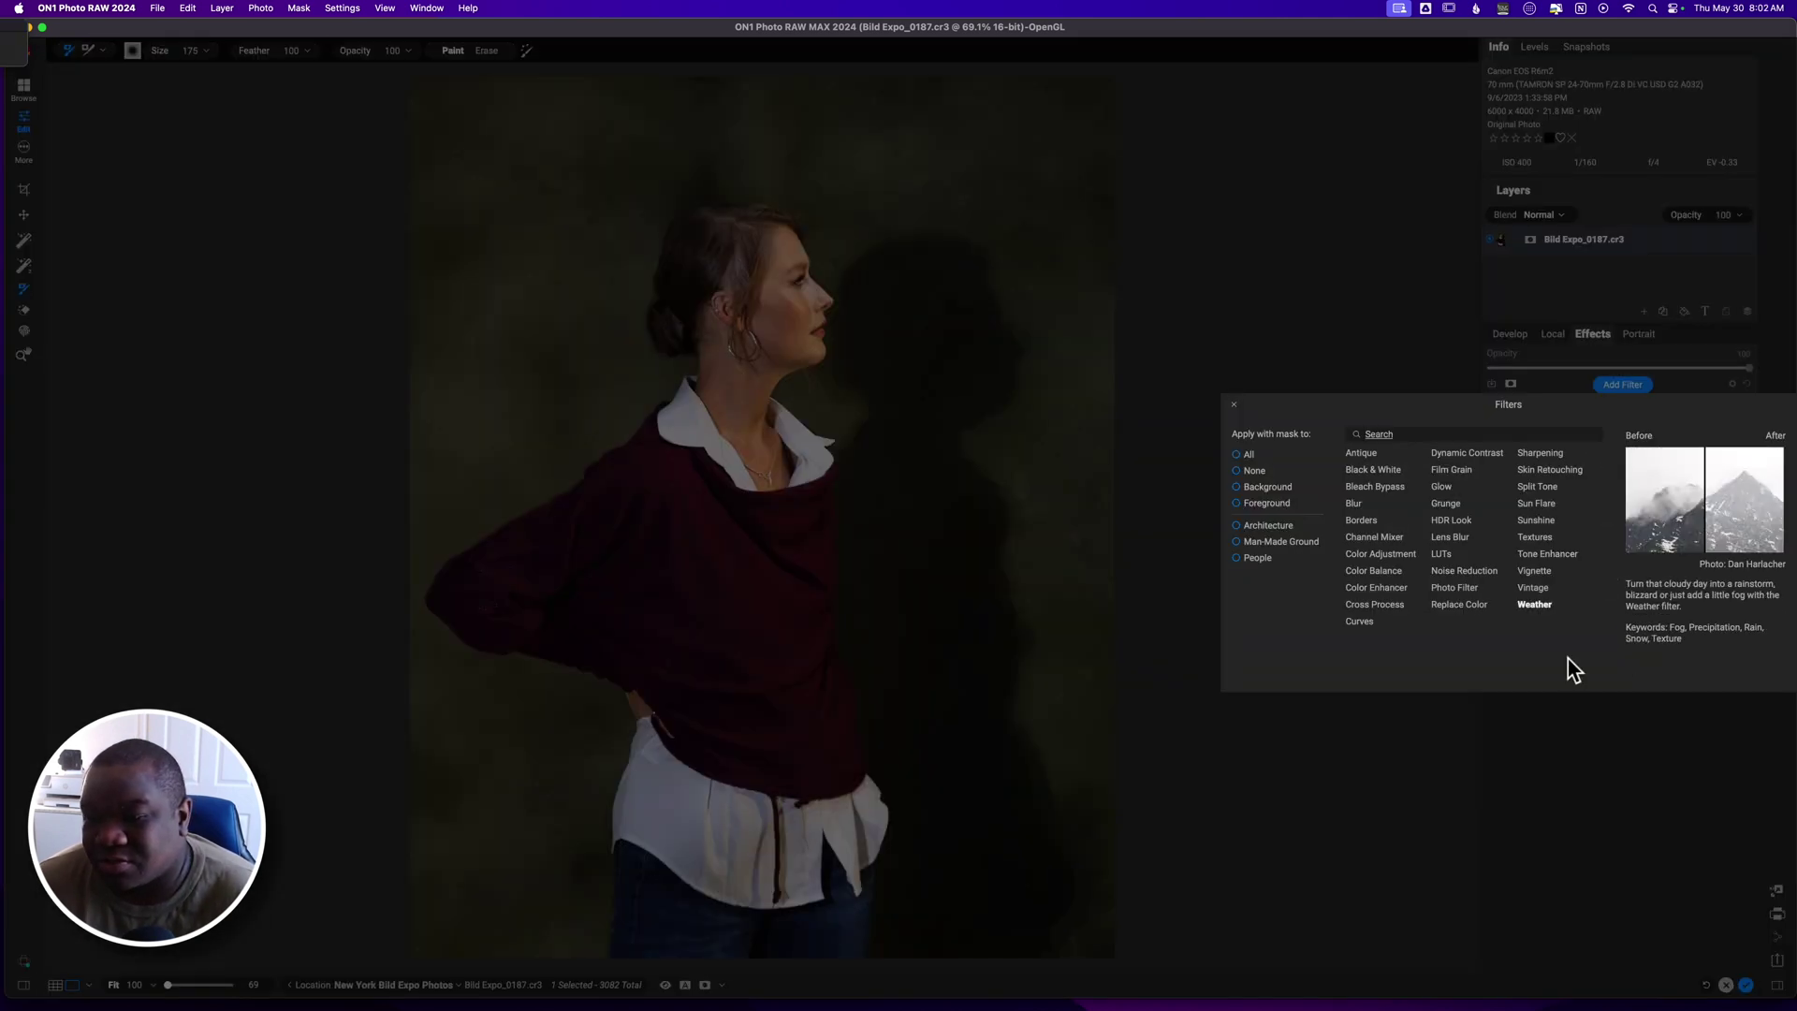
{"action": "left_click", "coordinate": [1526, 538]}
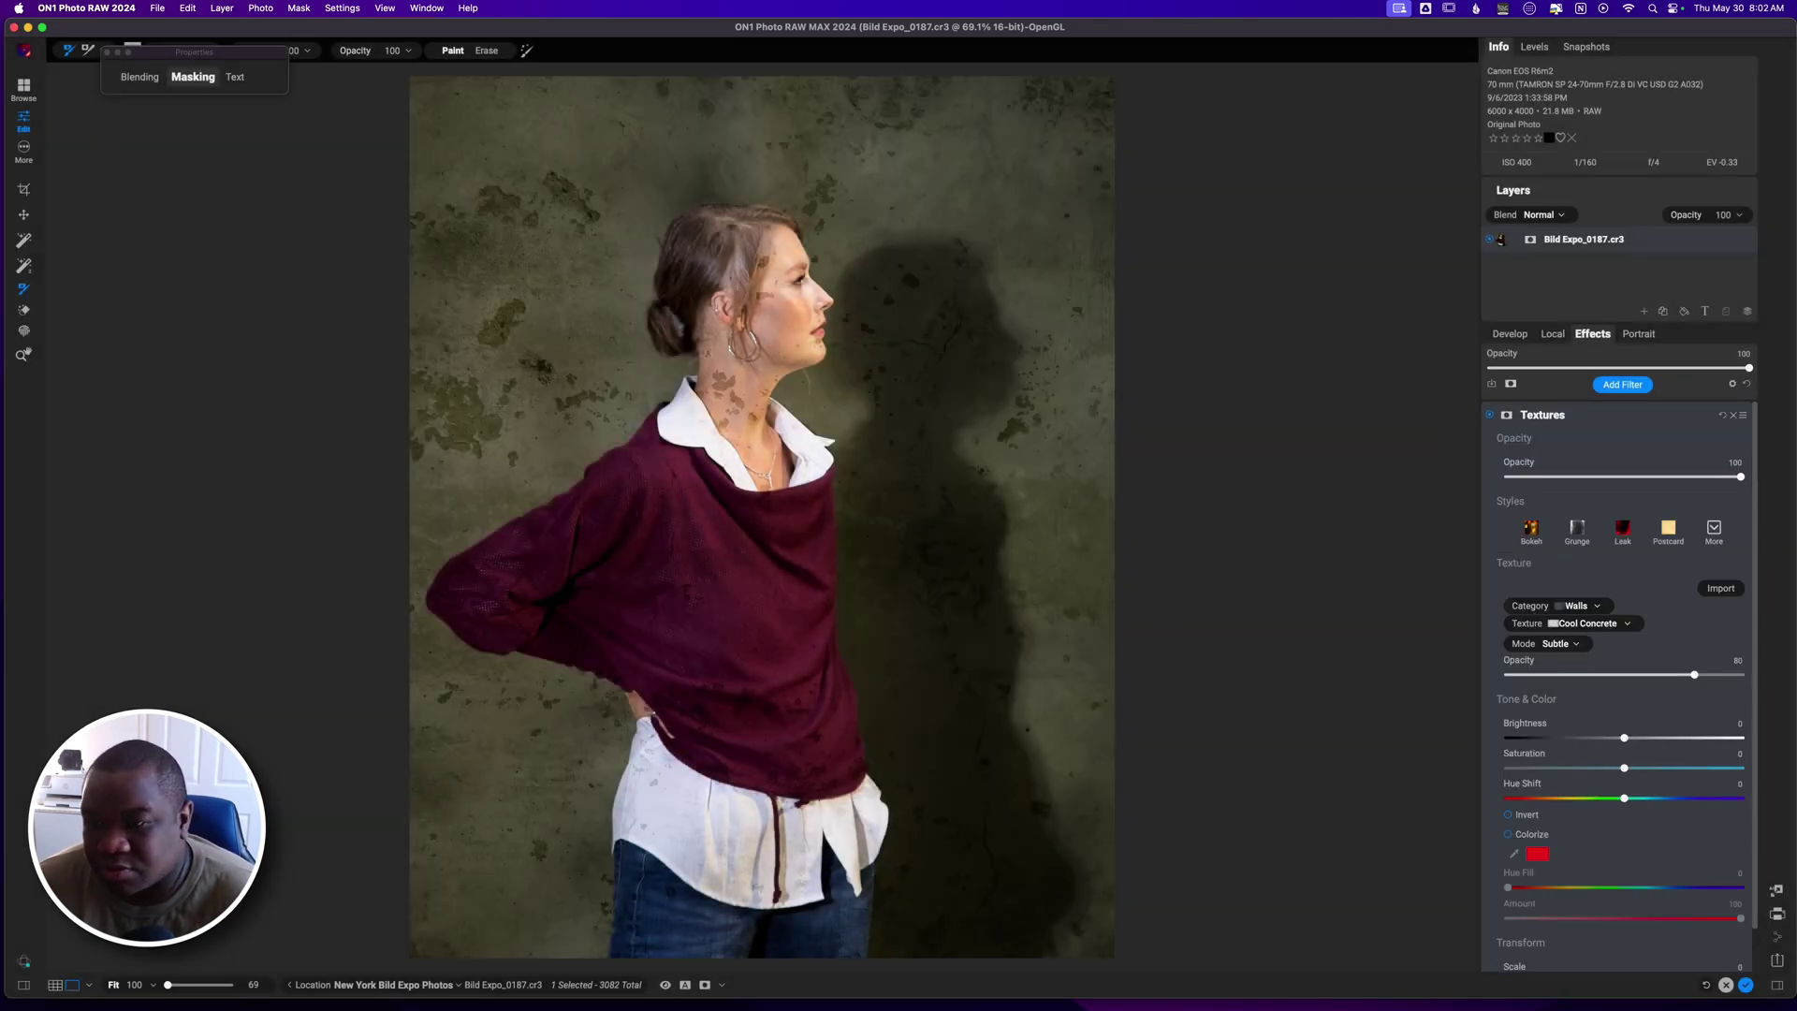
- Mask the texture off the woman with Mask AI and lower its opacity to 57
{"action": "left_click", "coordinate": [1509, 415]}
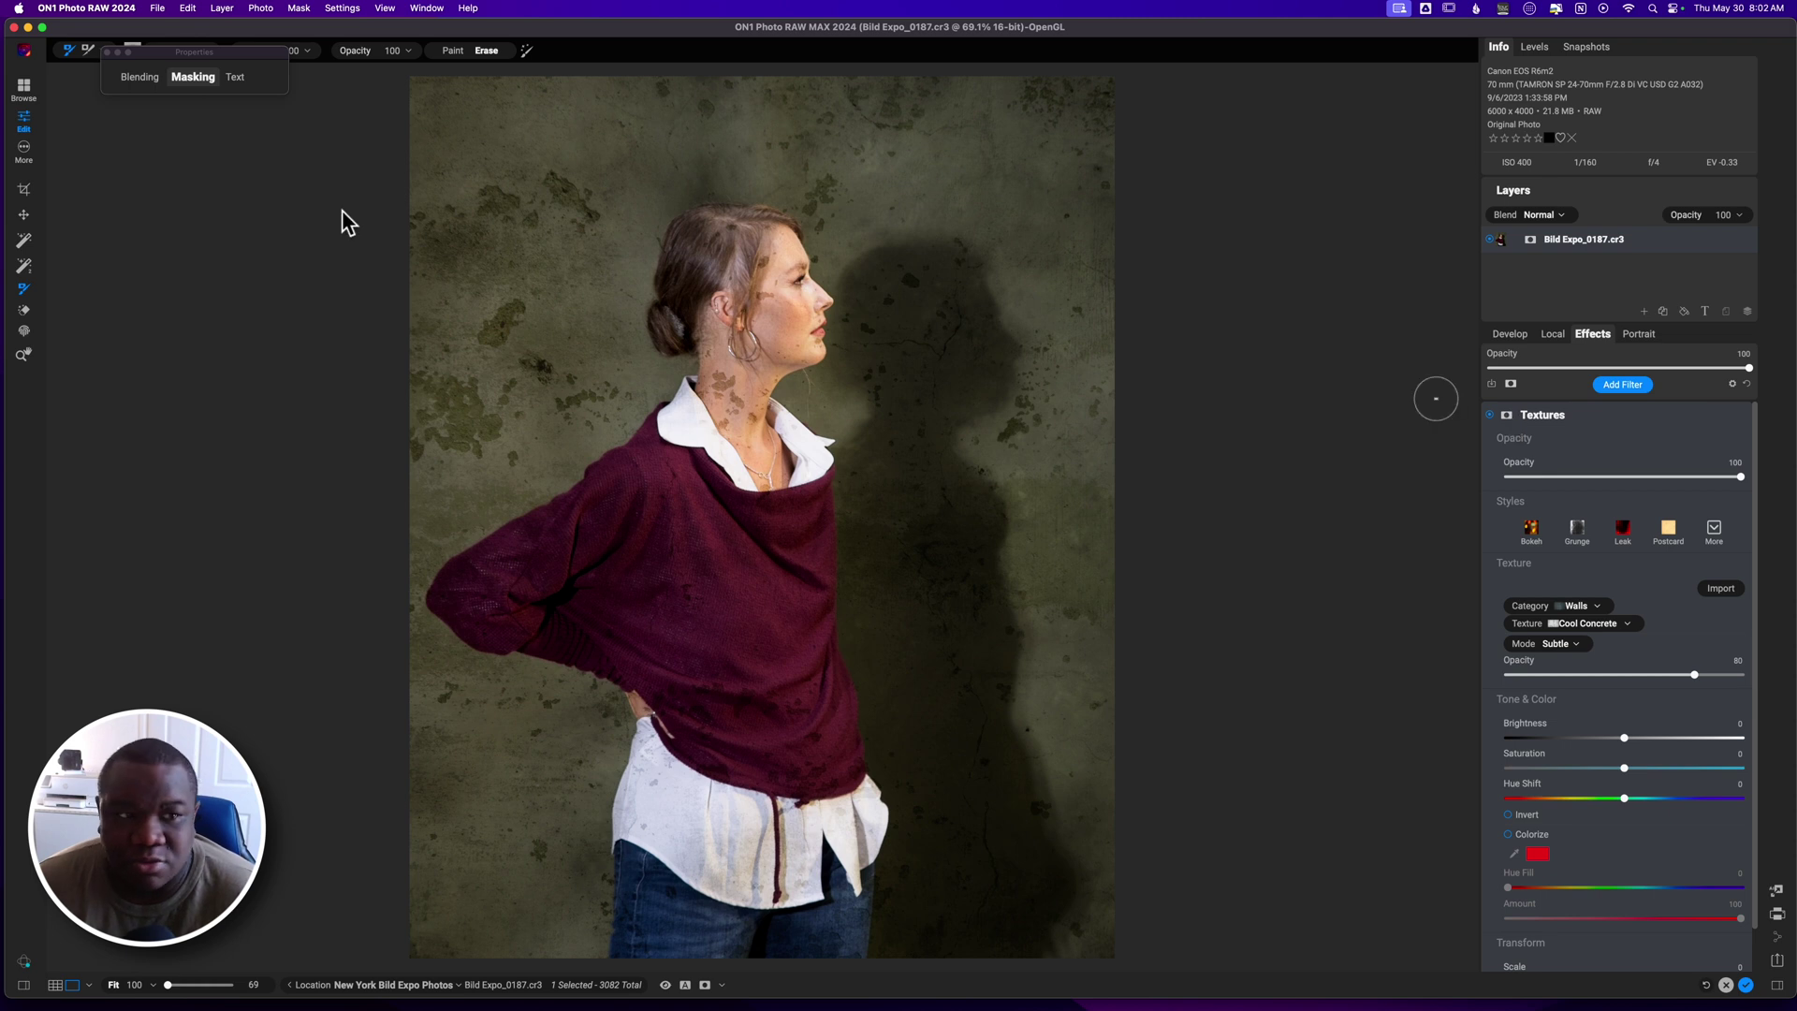
{"action": "left_click", "coordinate": [194, 79]}
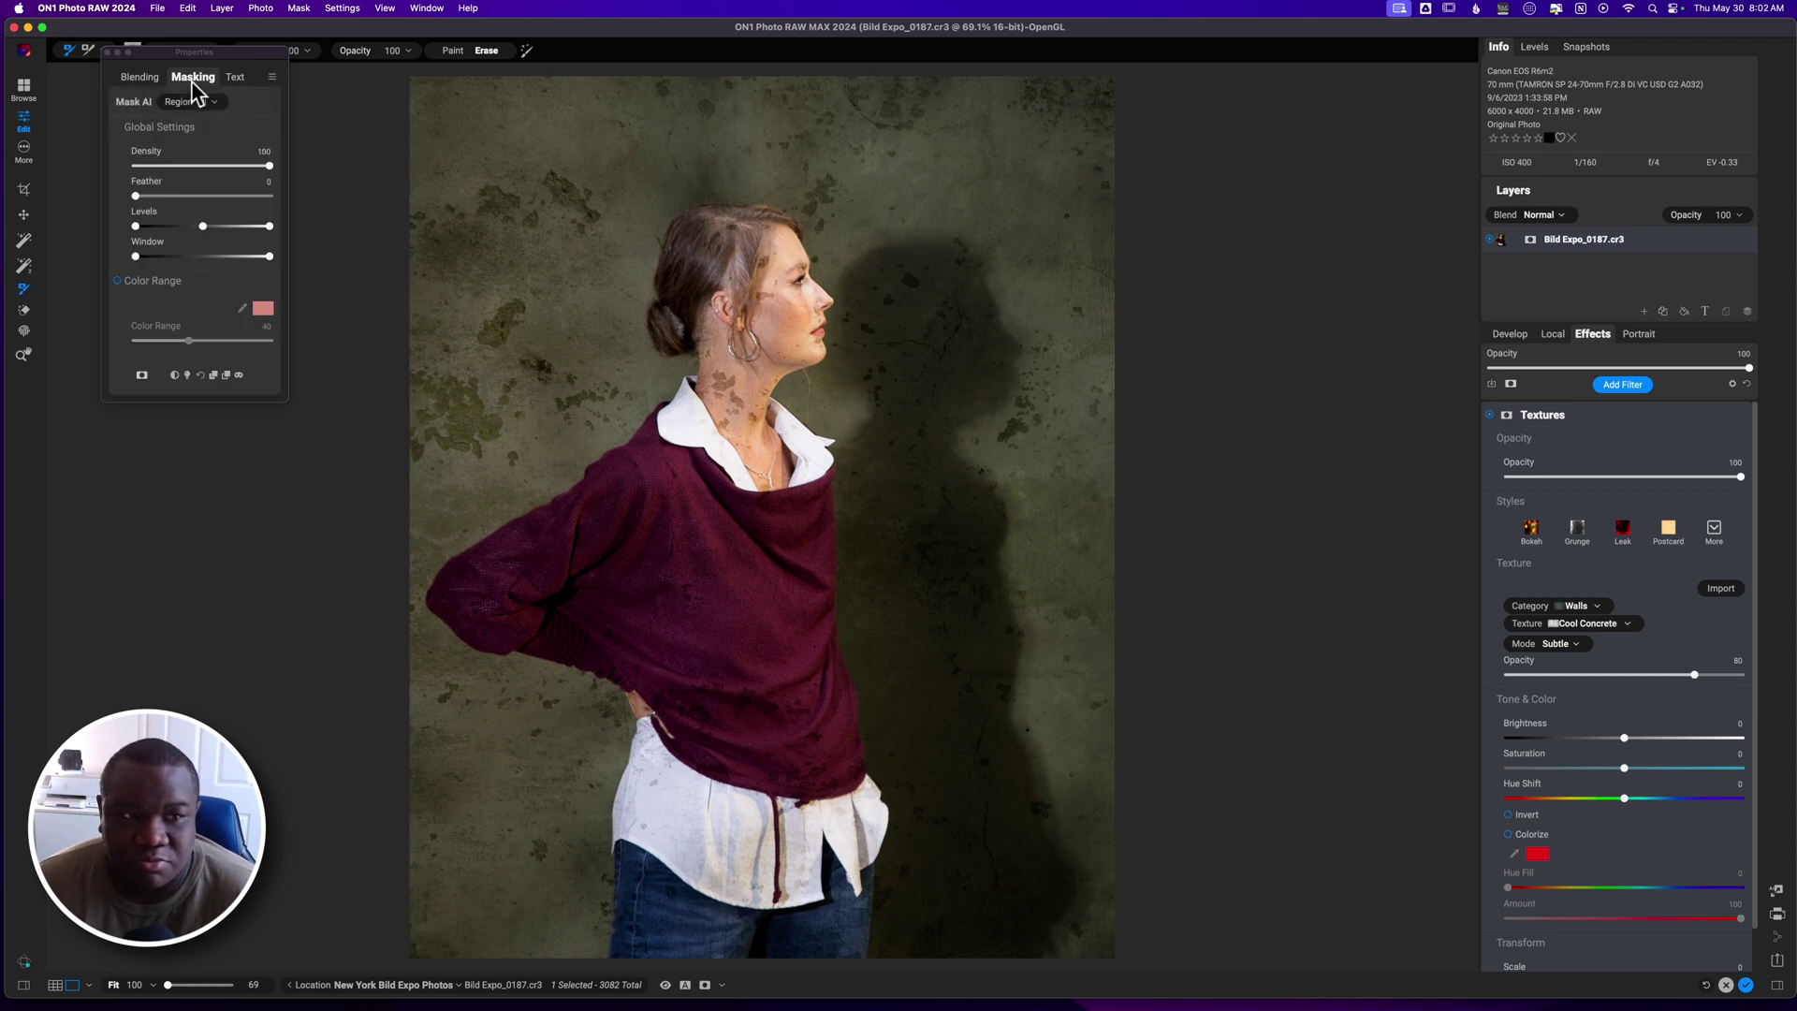
{"action": "left_click", "coordinate": [226, 378]}
{"action": "left_click", "coordinate": [918, 558]}
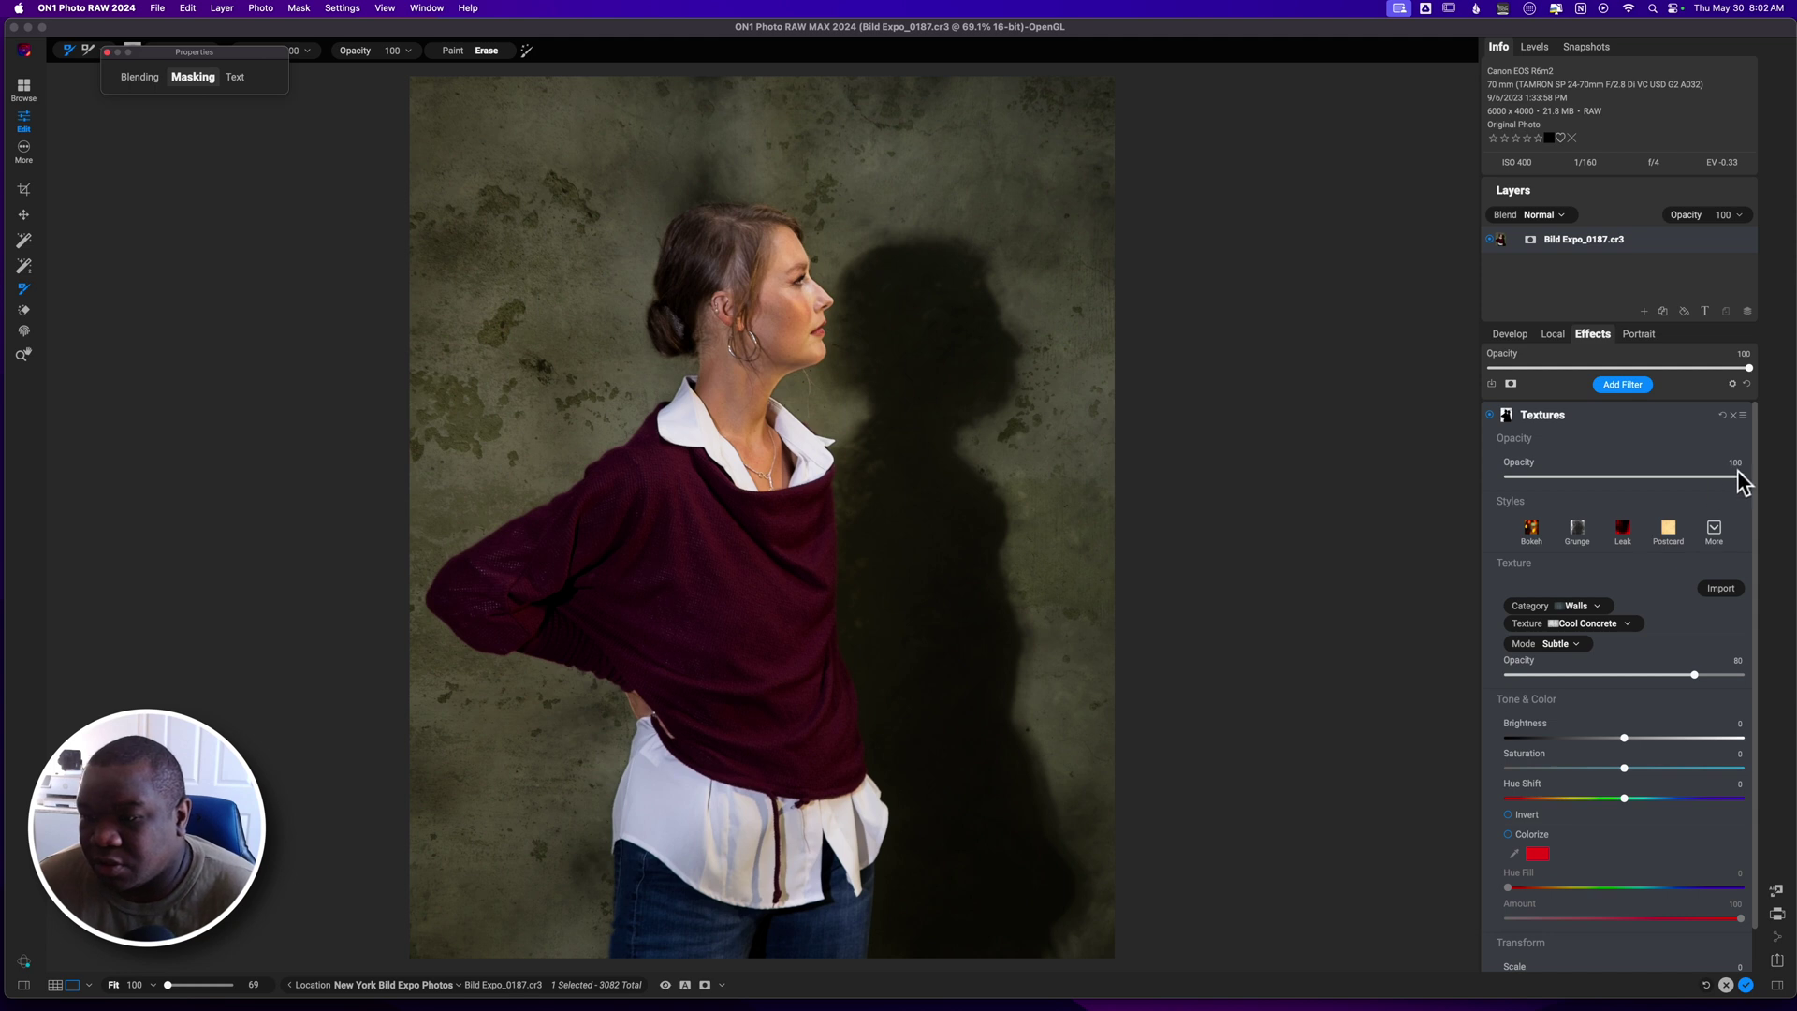
{"action": "left_click_drag", "start_coordinate": [1741, 476], "coordinate": [1640, 477]}
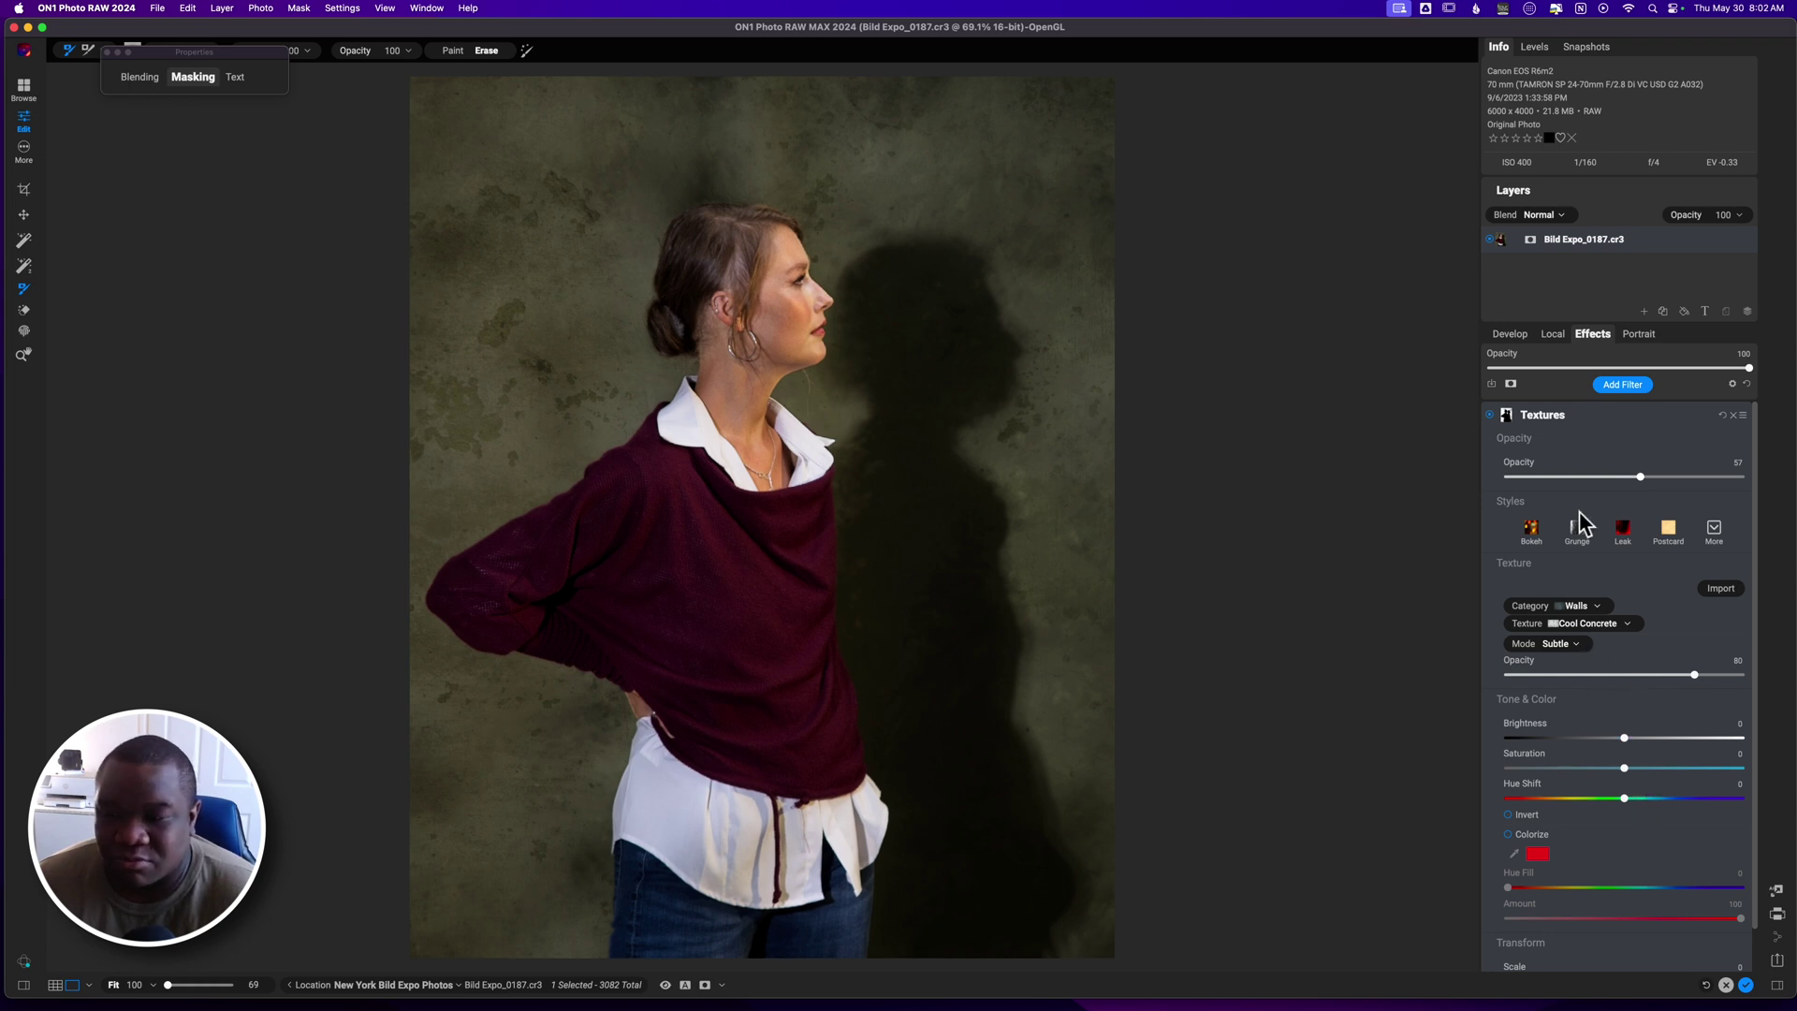
{"action": "left_click", "coordinate": [1583, 429]}
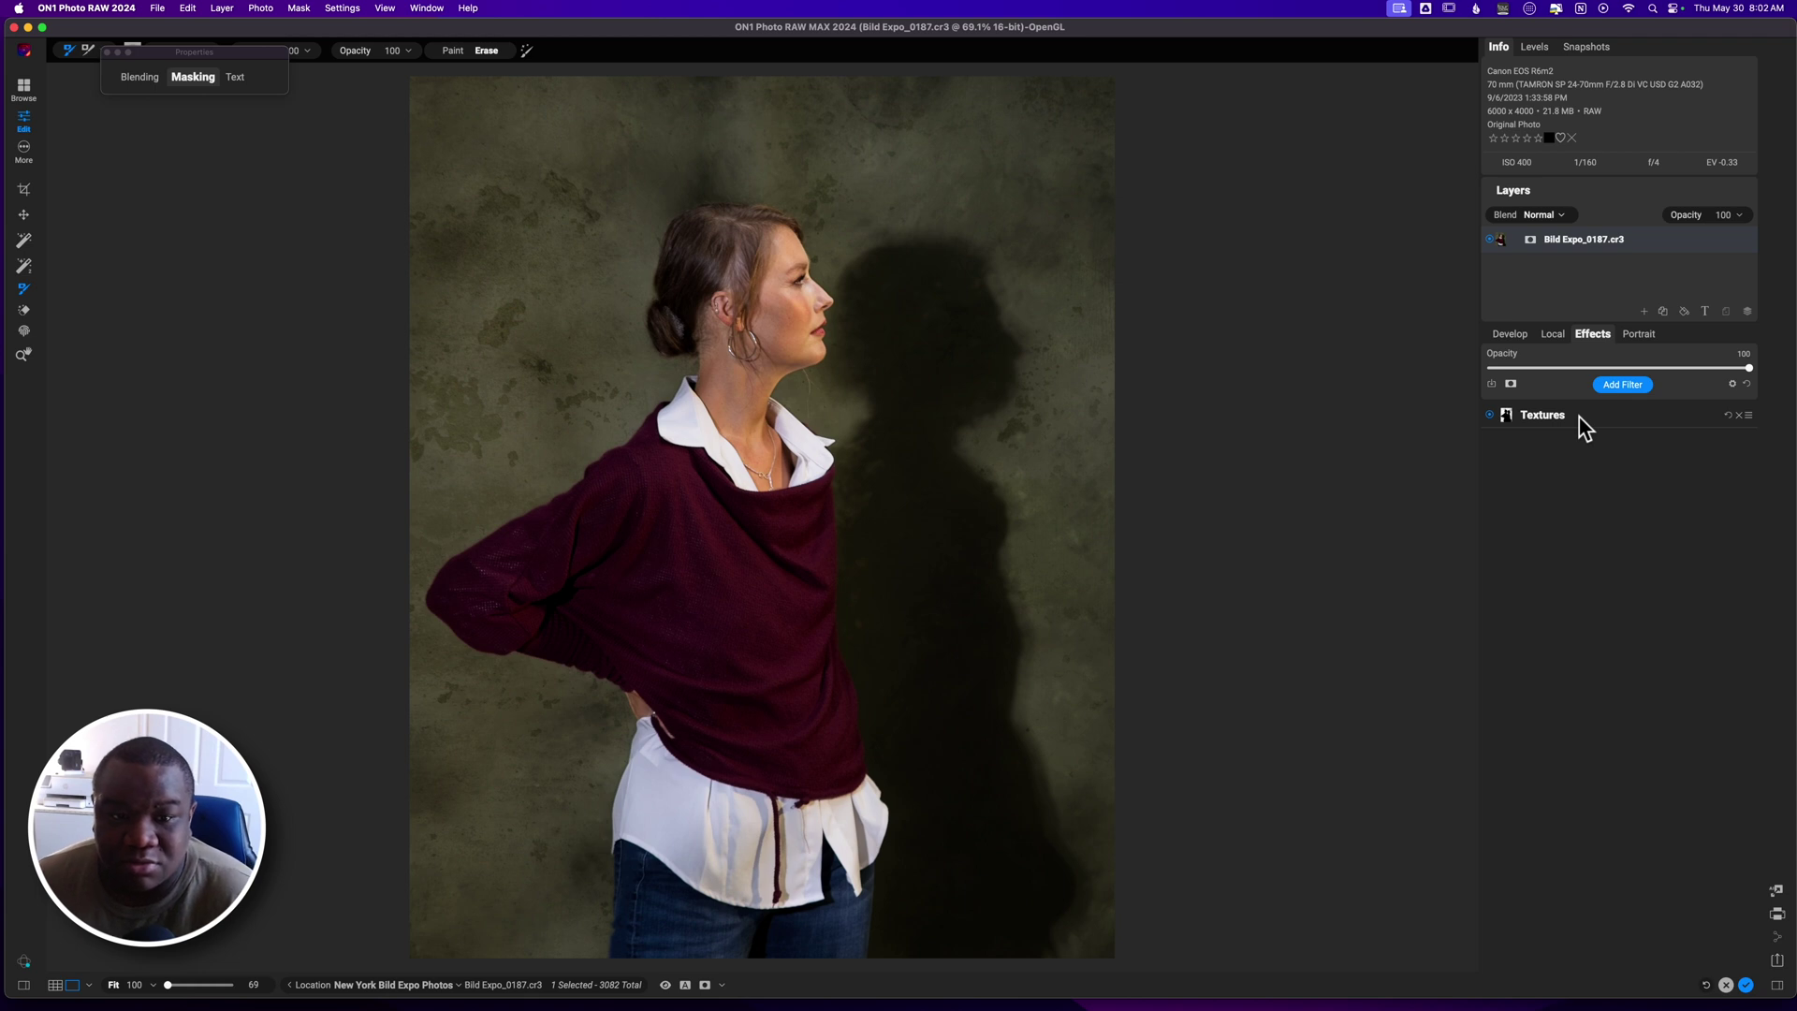
- Add a new local adjustment masked to the People region with Mask AI
{"action": "left_click", "coordinate": [1553, 335]}
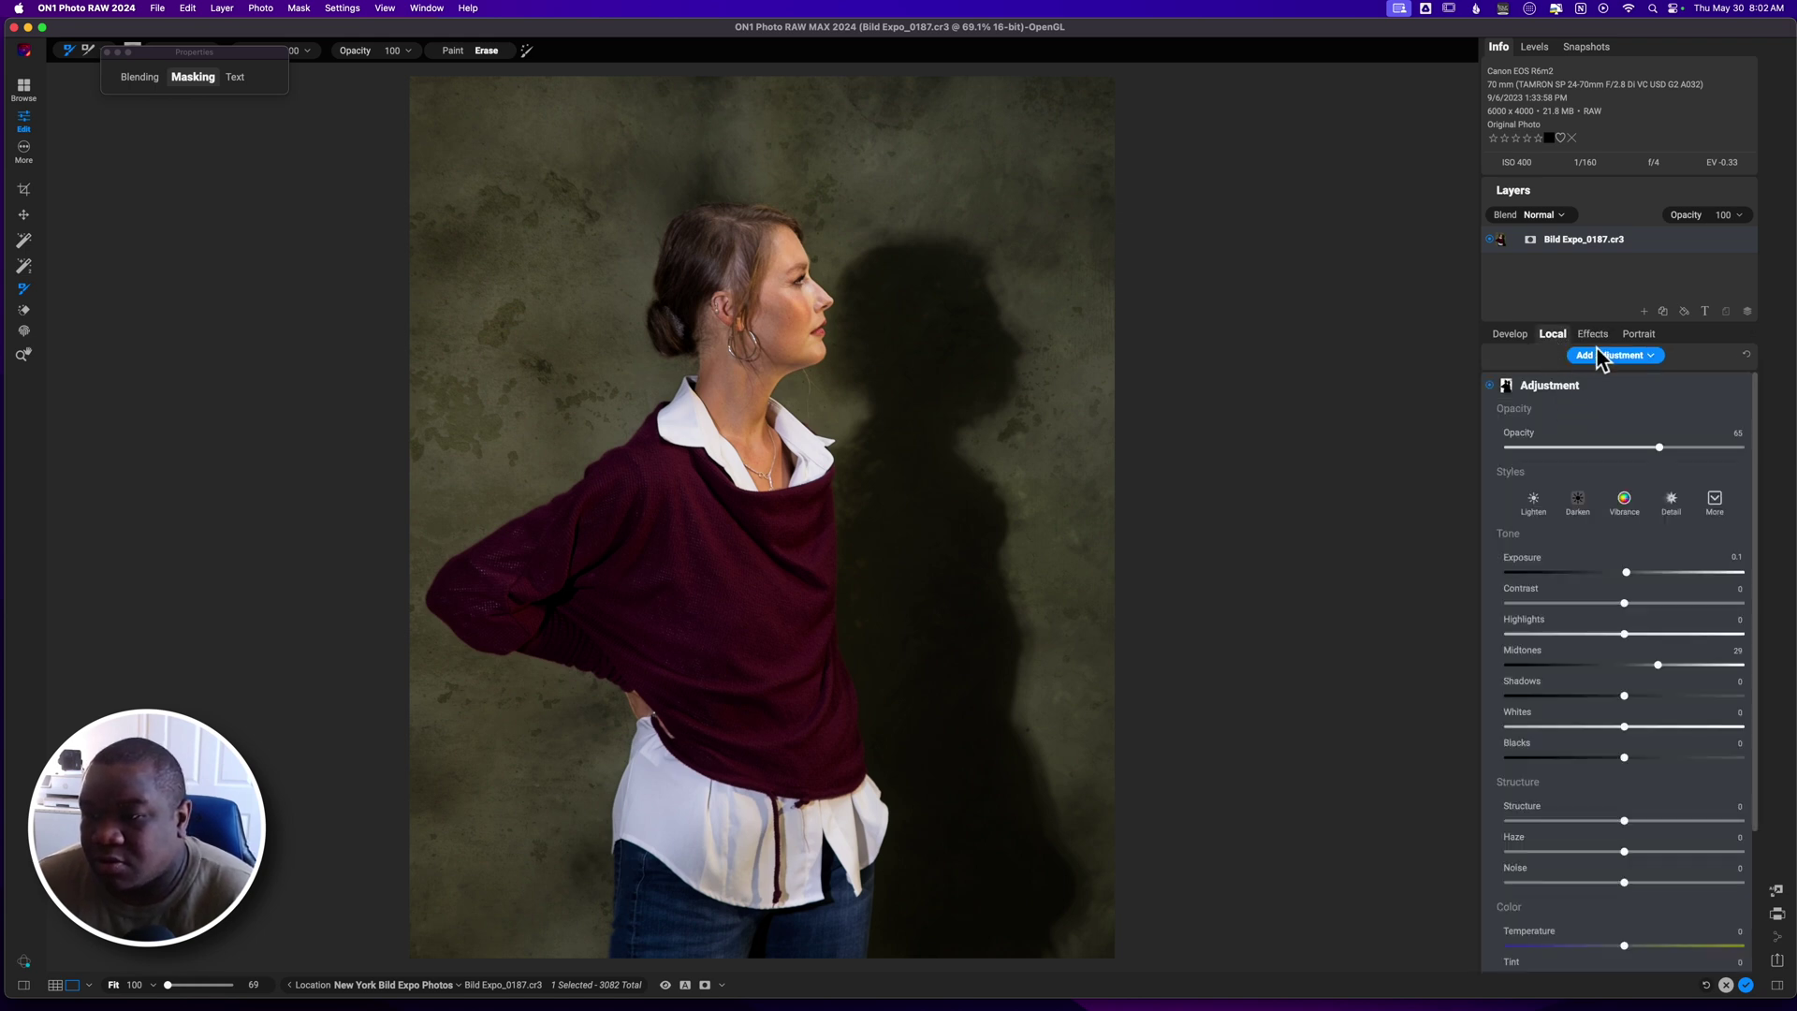
{"action": "left_click", "coordinate": [1591, 356]}
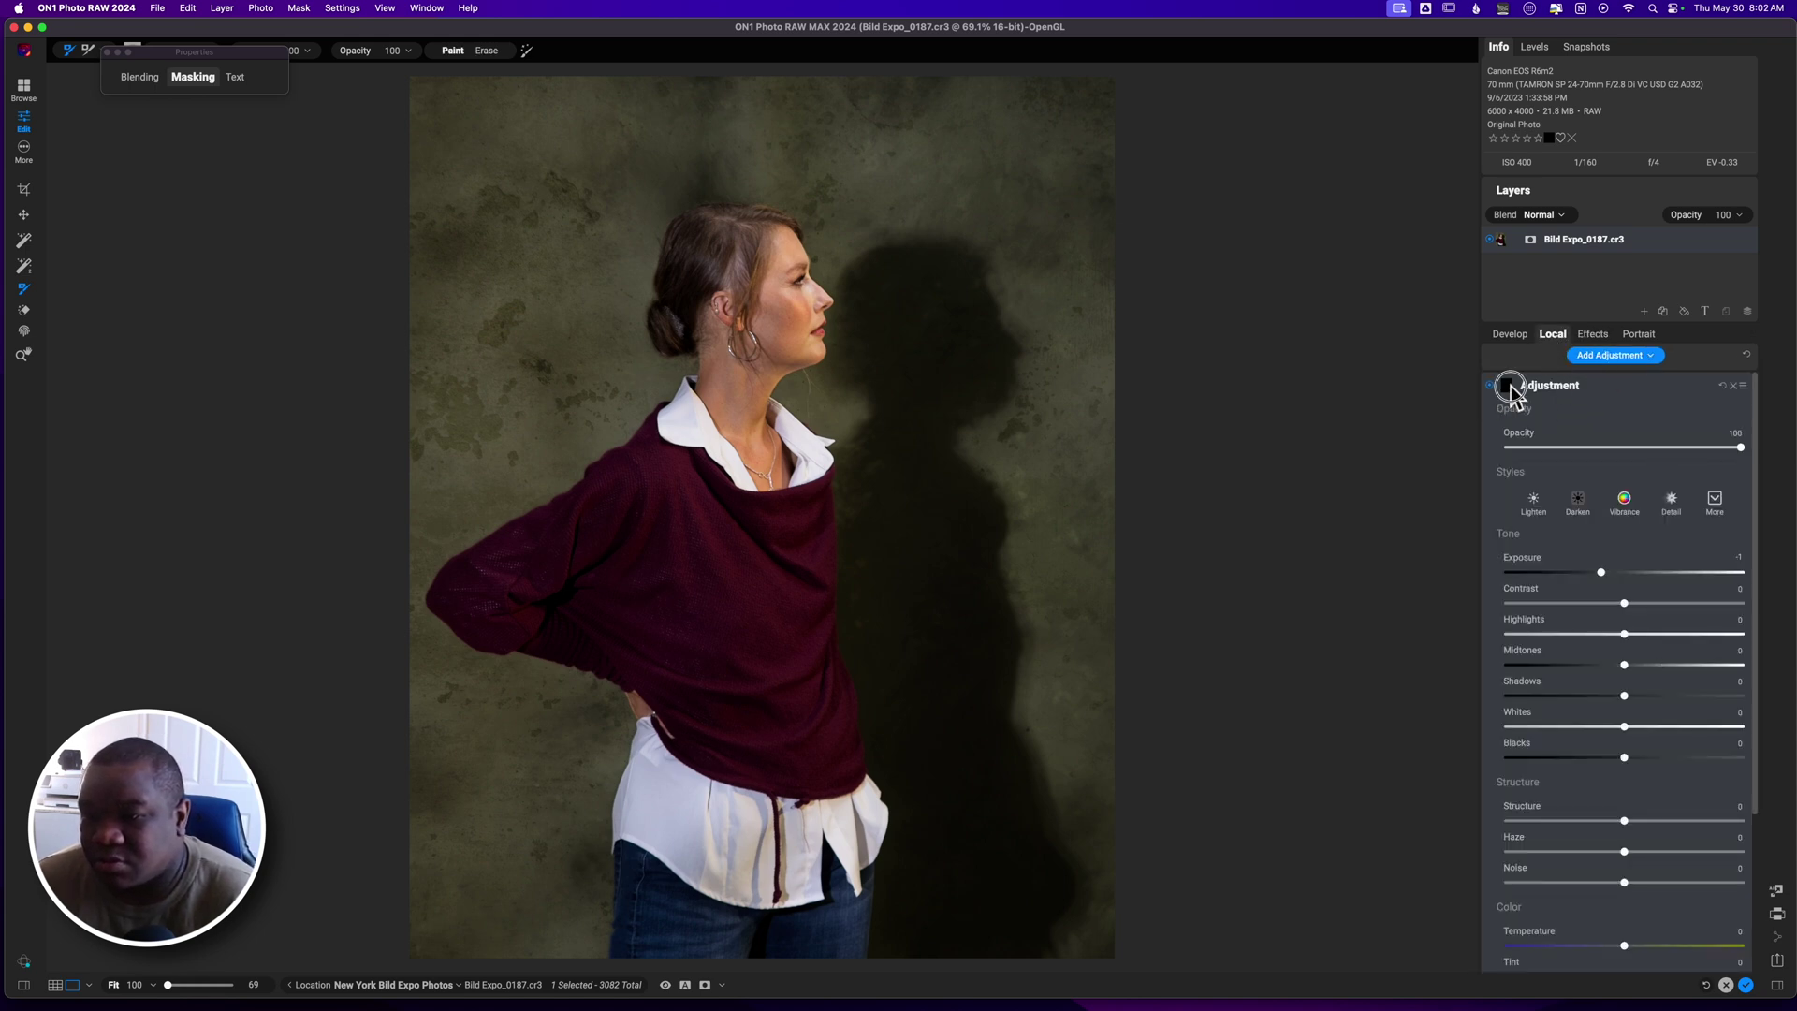
{"action": "mouse_move", "coordinate": [145, 73]}
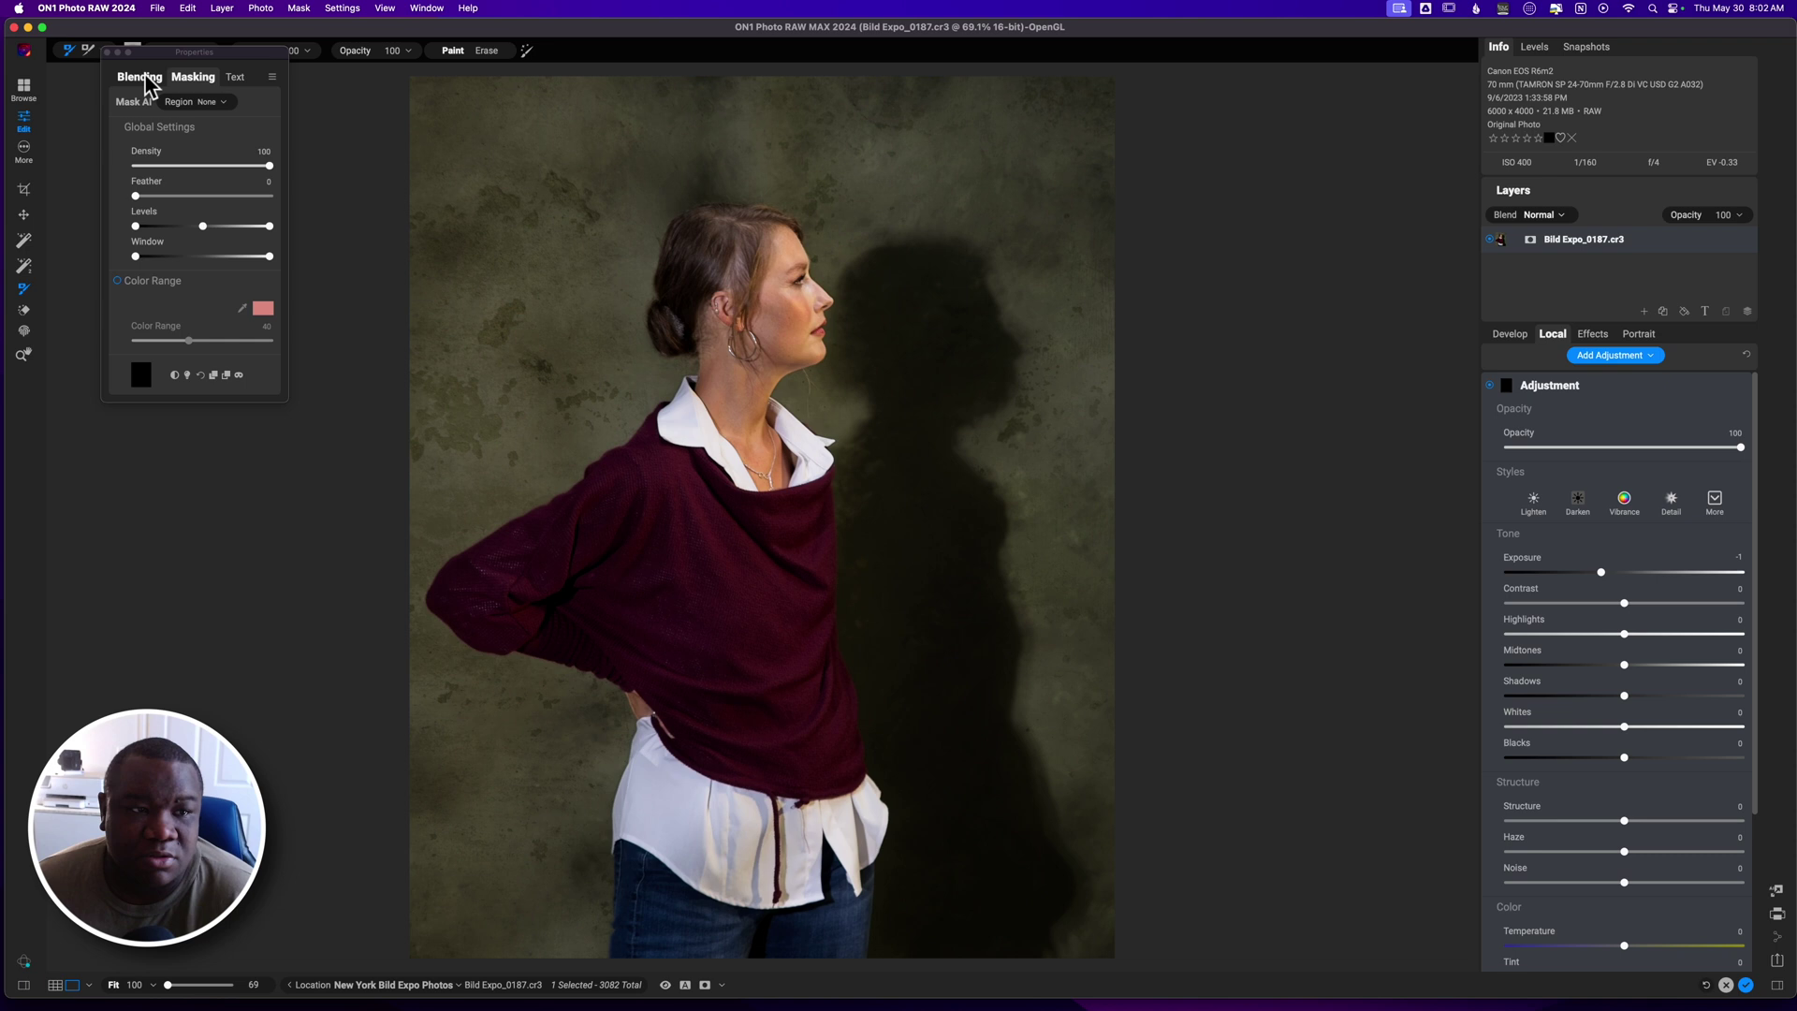
{"action": "left_click", "coordinate": [225, 103]}
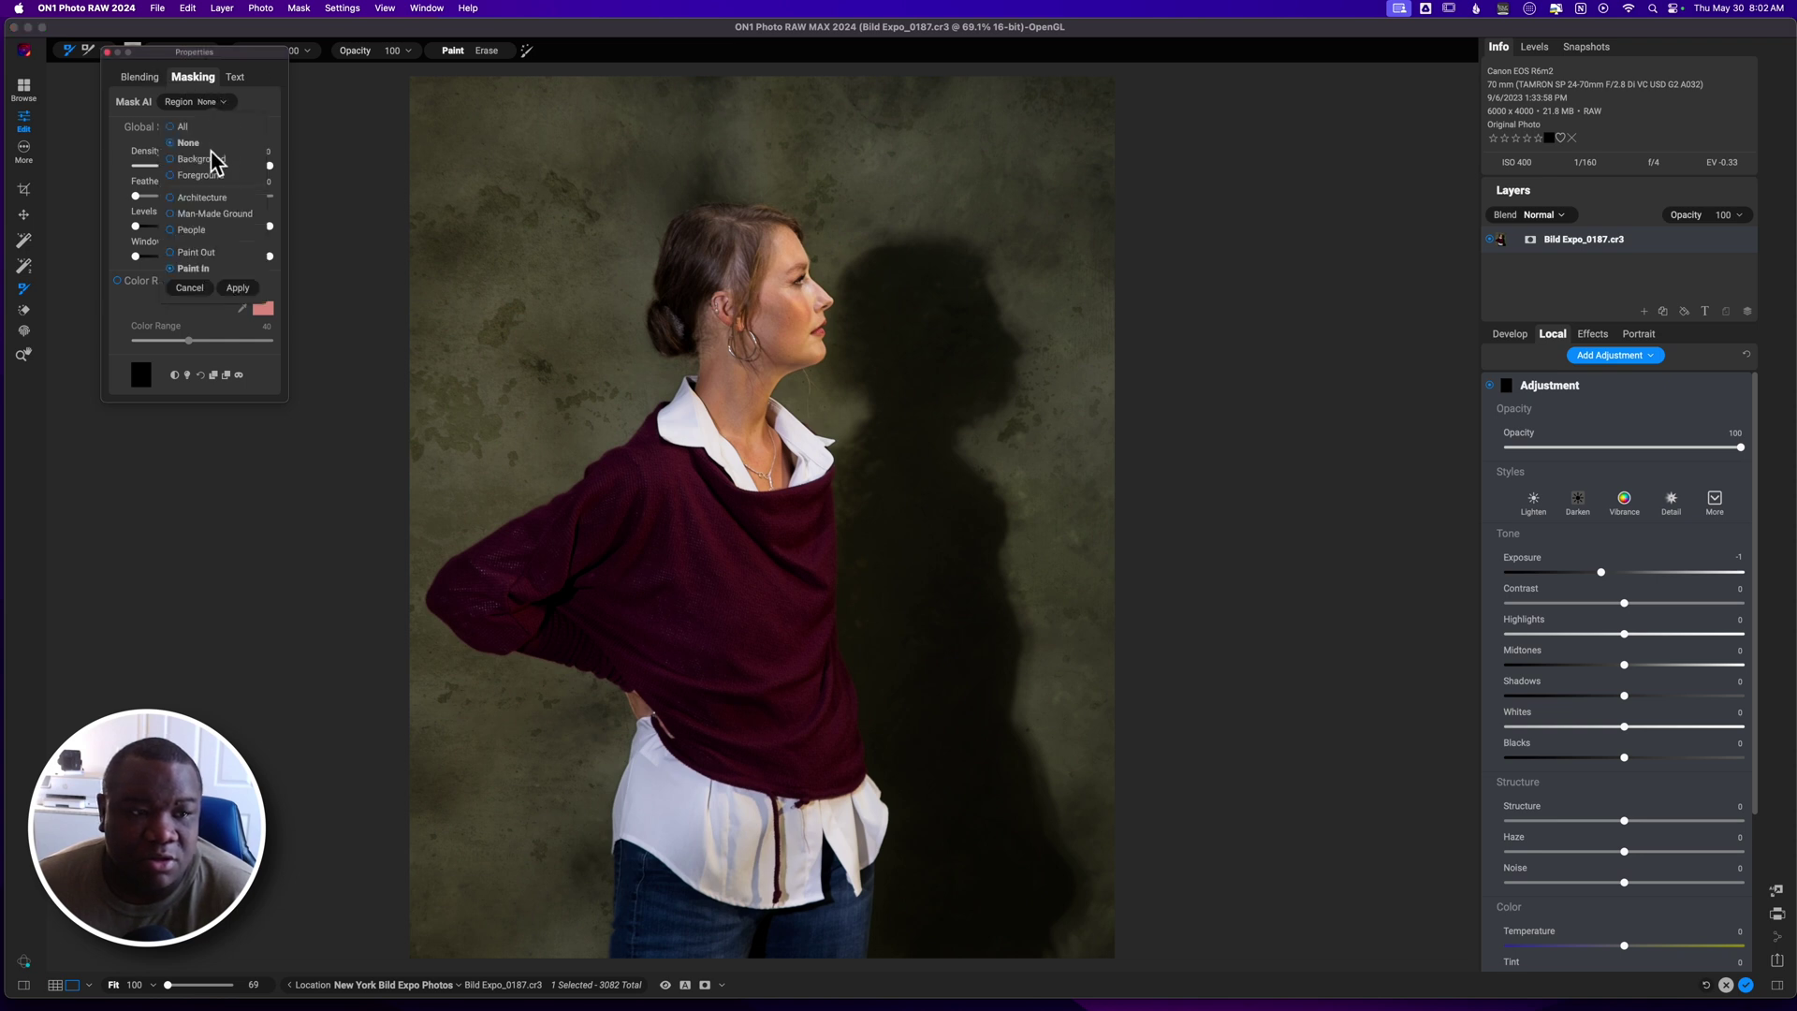
{"action": "left_click", "coordinate": [198, 231]}
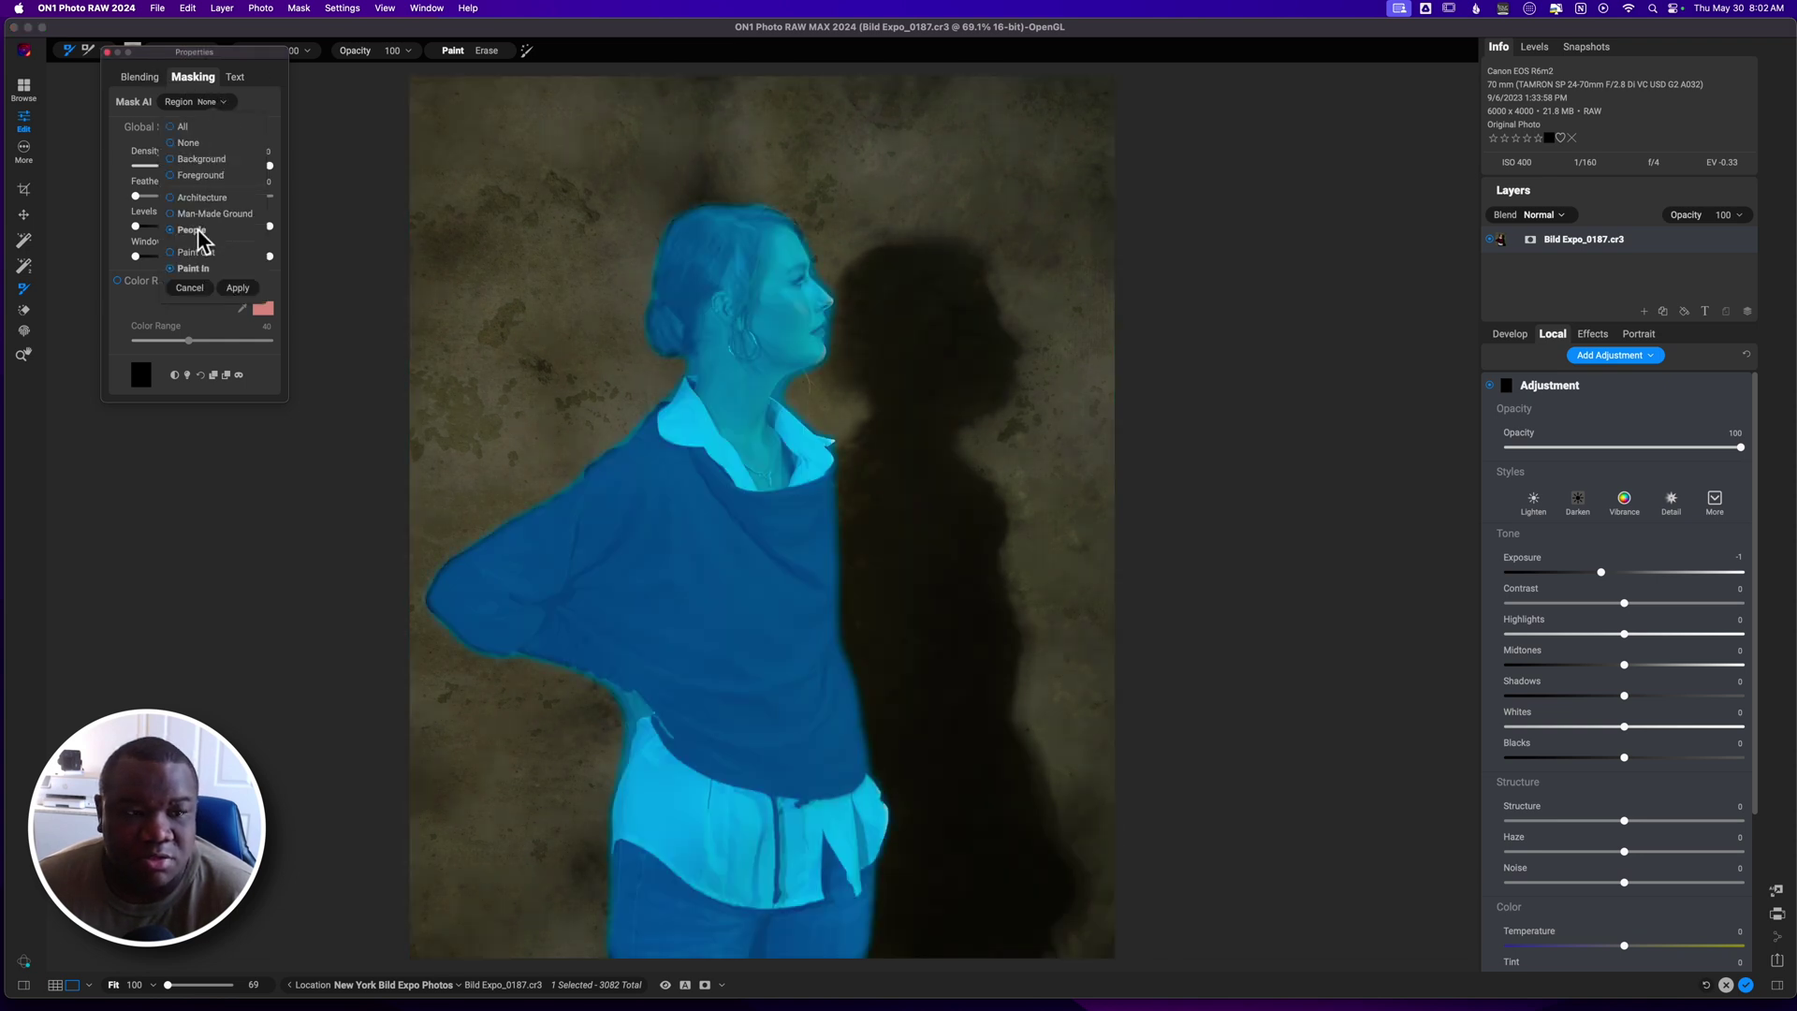
{"action": "left_click", "coordinate": [238, 288]}
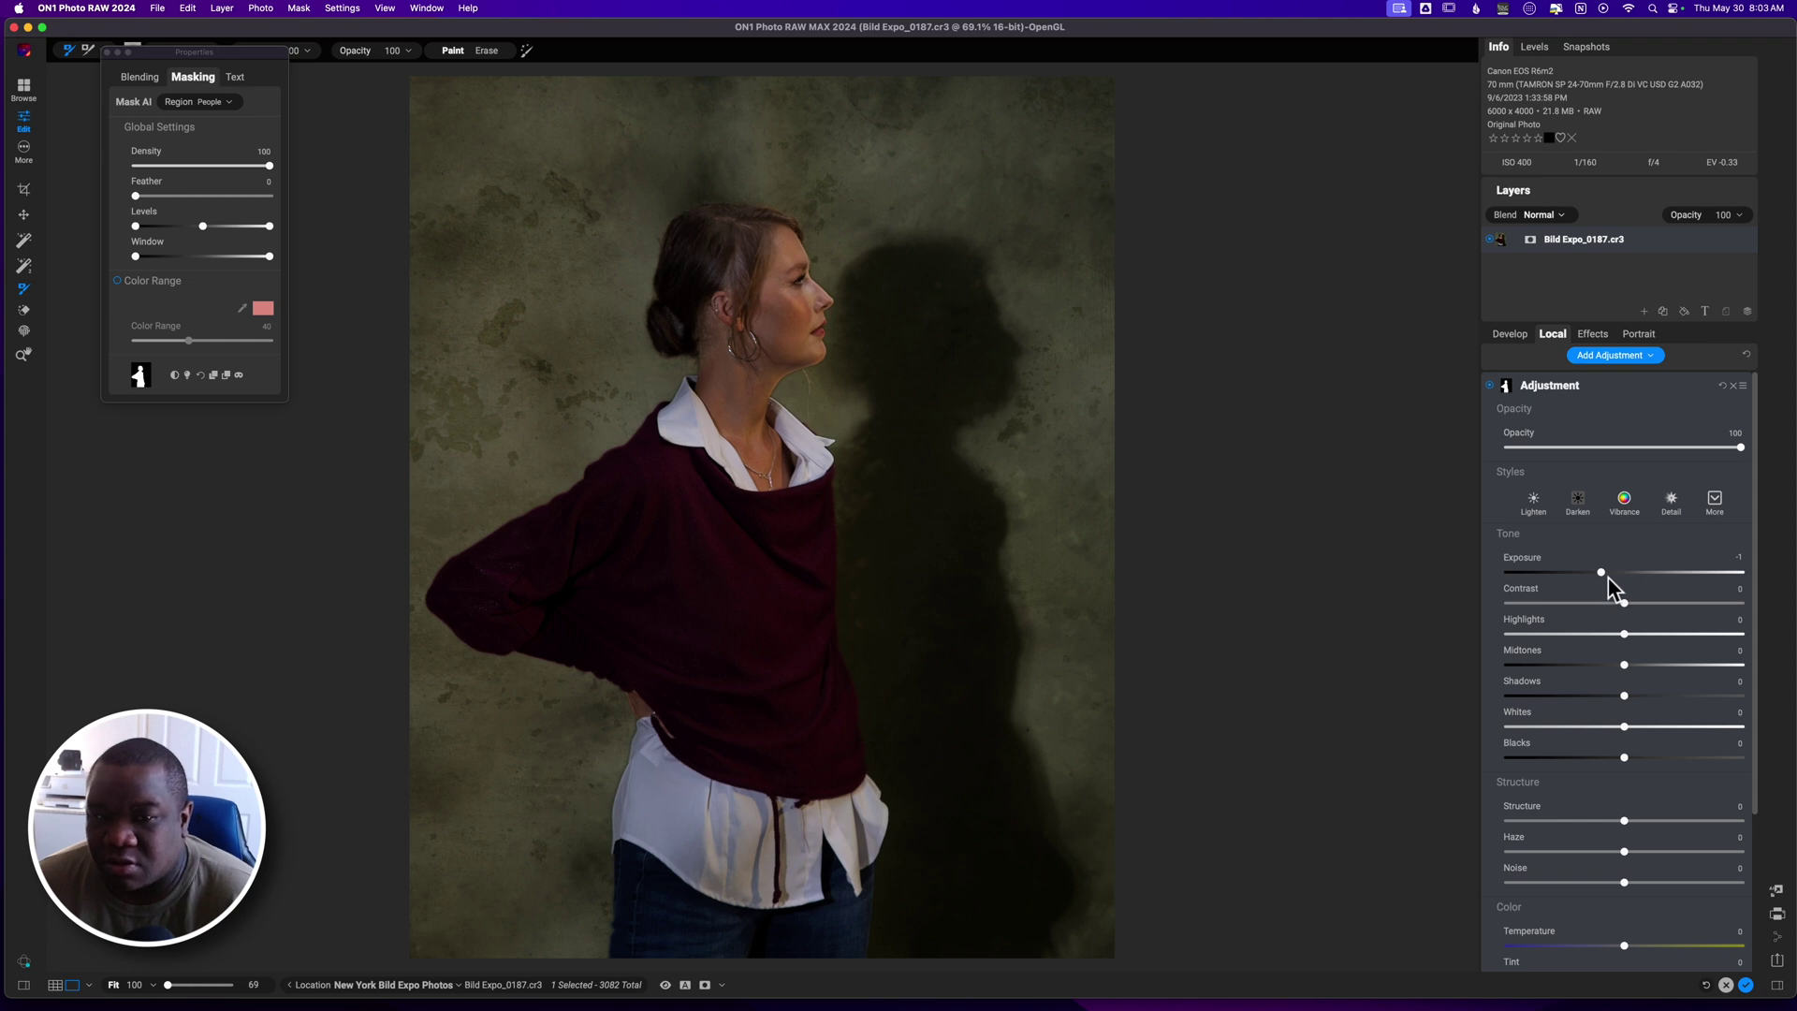
- Set the woman's adjustment to exposure 0.45, contrast 10, blacks -9, shadows 17, midtones -26
{"action": "left_click_drag", "start_coordinate": [1598, 573], "coordinate": [1635, 582]}
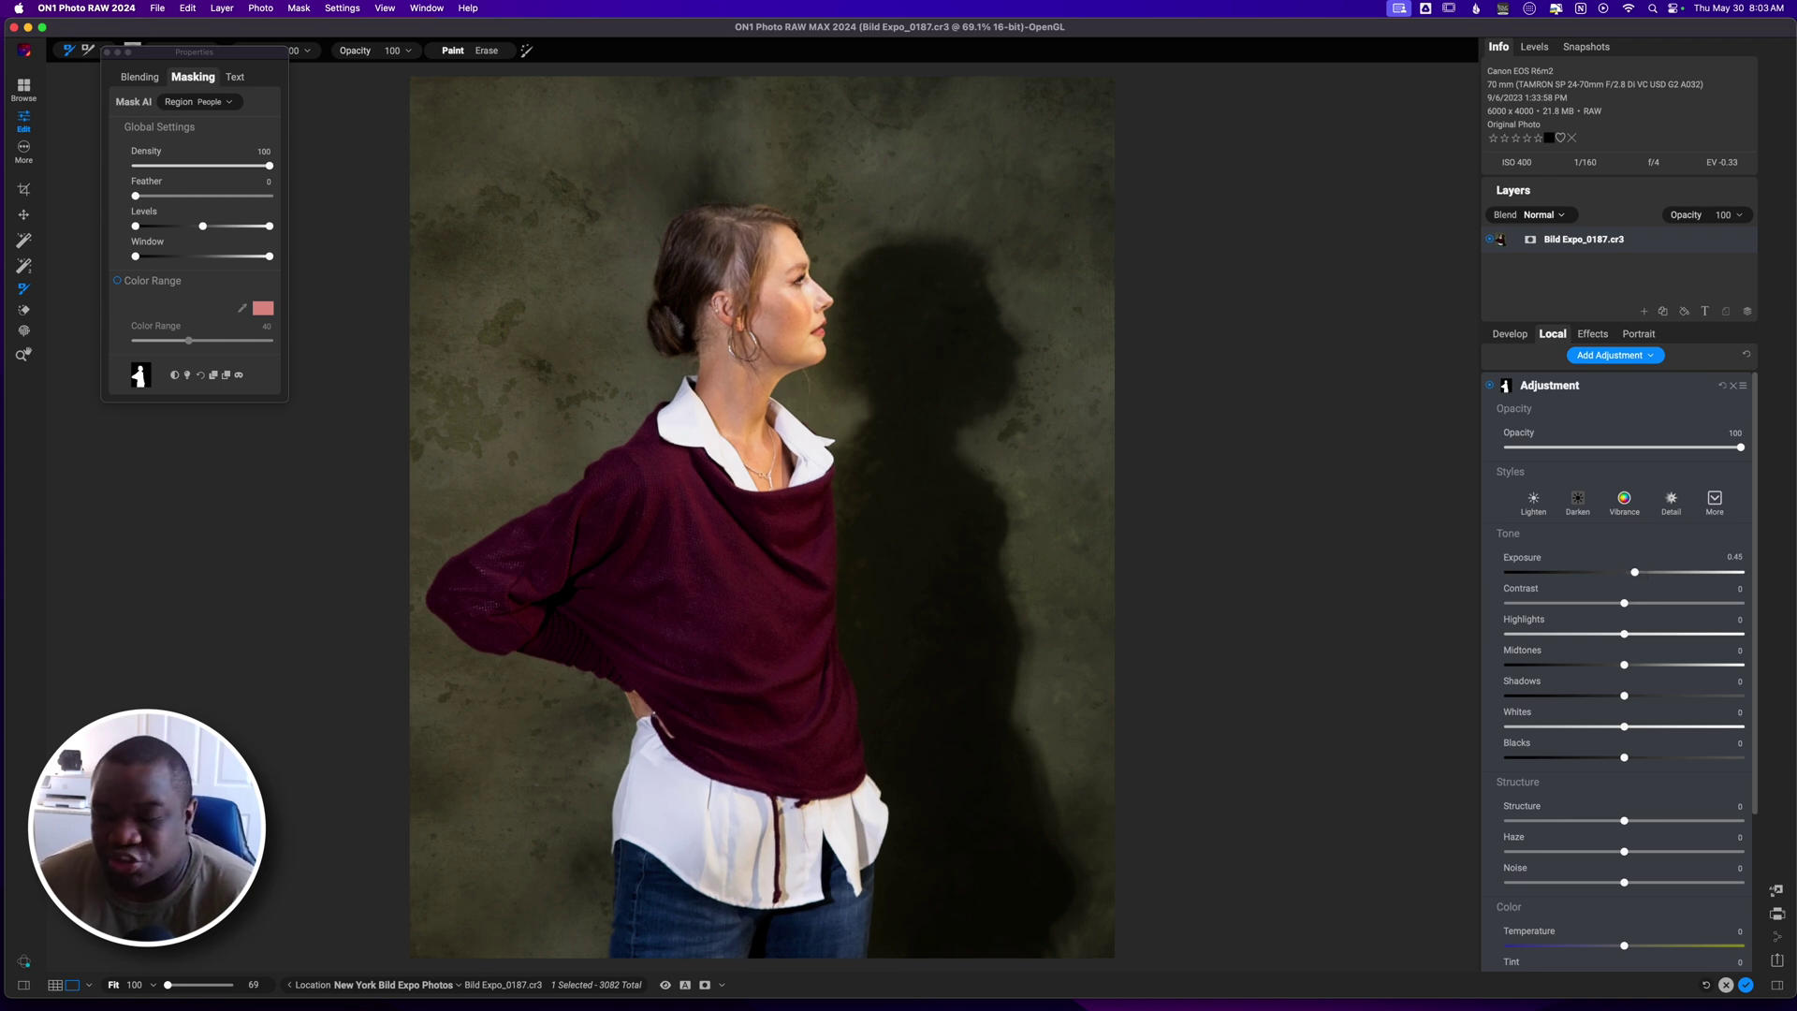
{"action": "left_click_drag", "start_coordinate": [1625, 603], "coordinate": [1637, 603]}
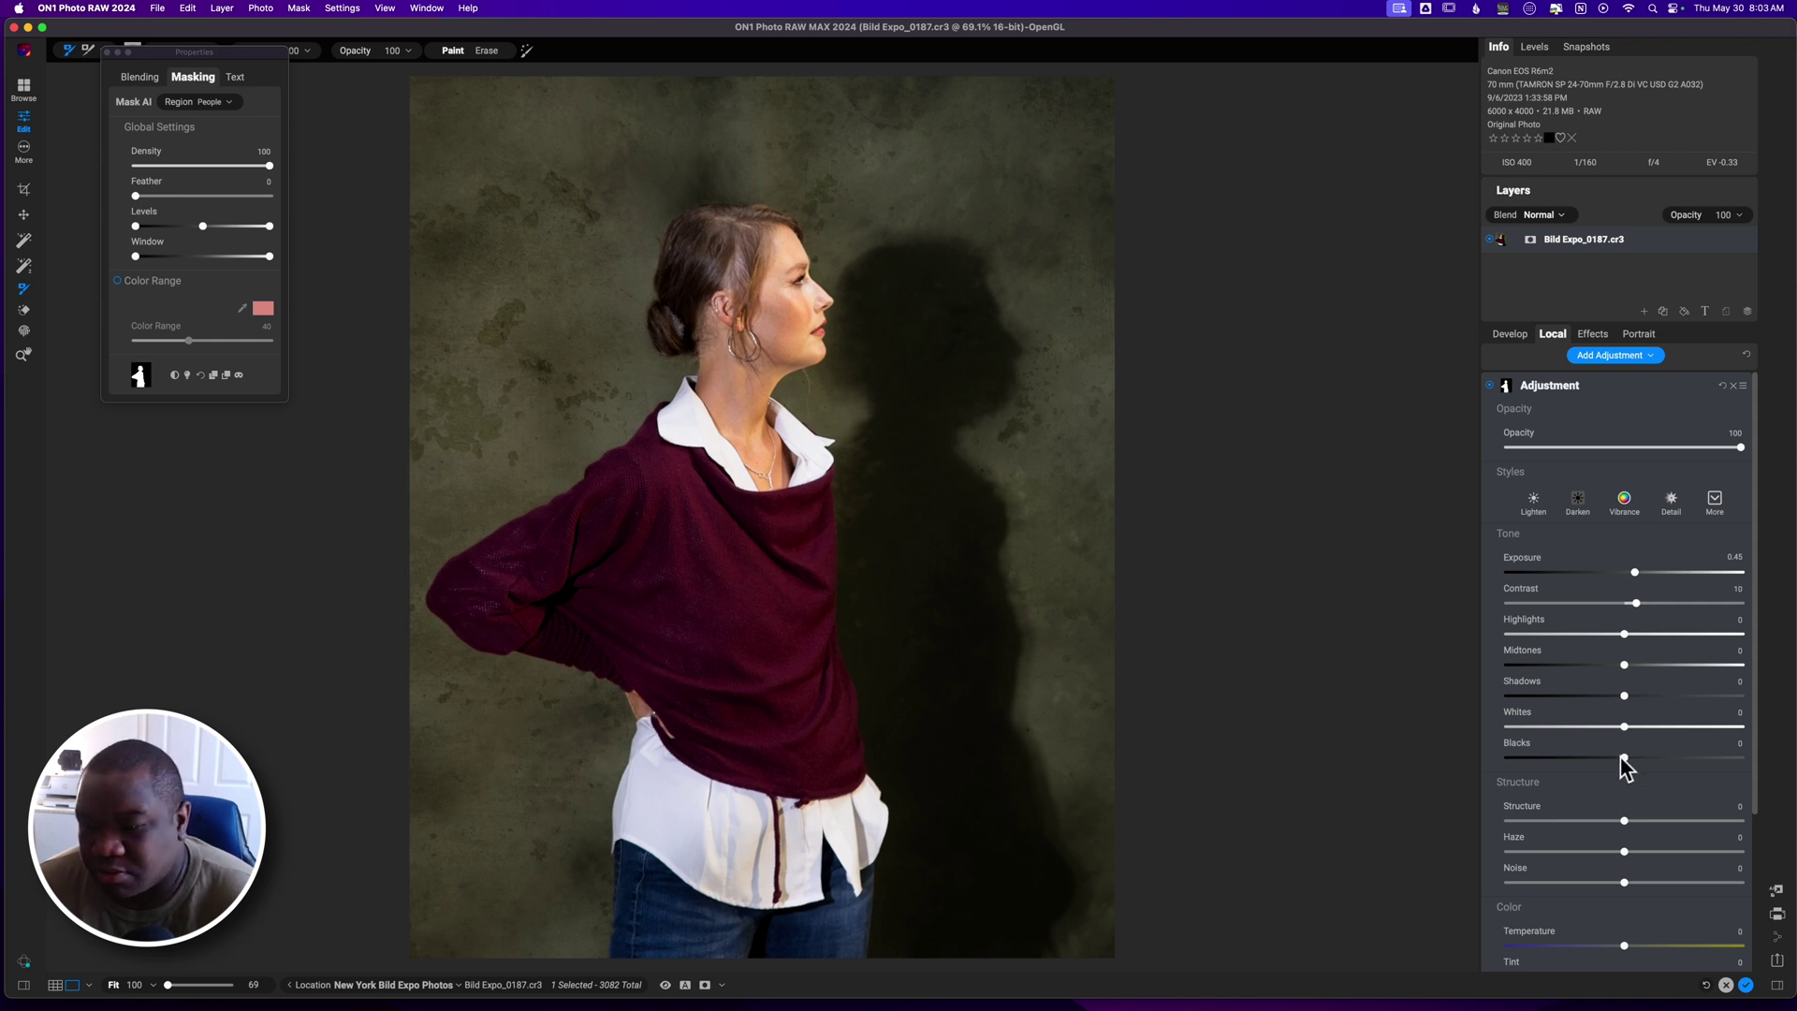
{"action": "left_click_drag", "start_coordinate": [1624, 756], "coordinate": [1614, 758]}
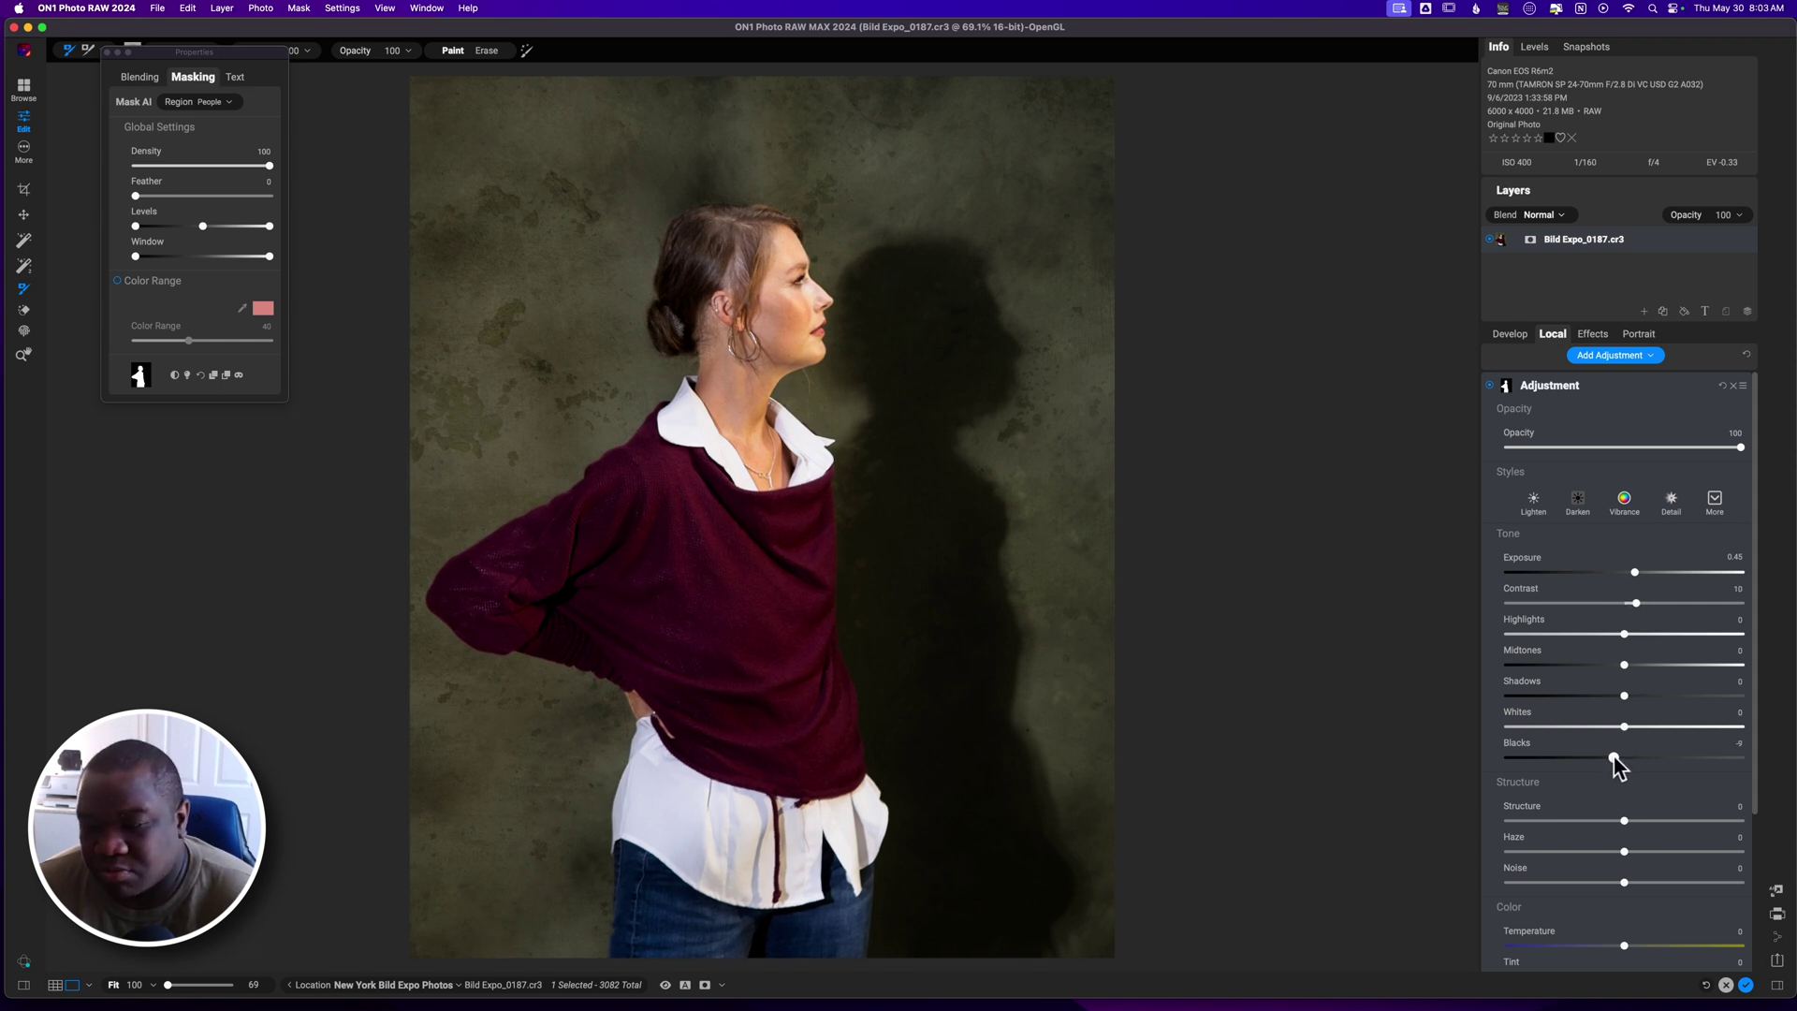
{"action": "left_click_drag", "start_coordinate": [1629, 697], "coordinate": [1596, 669]}
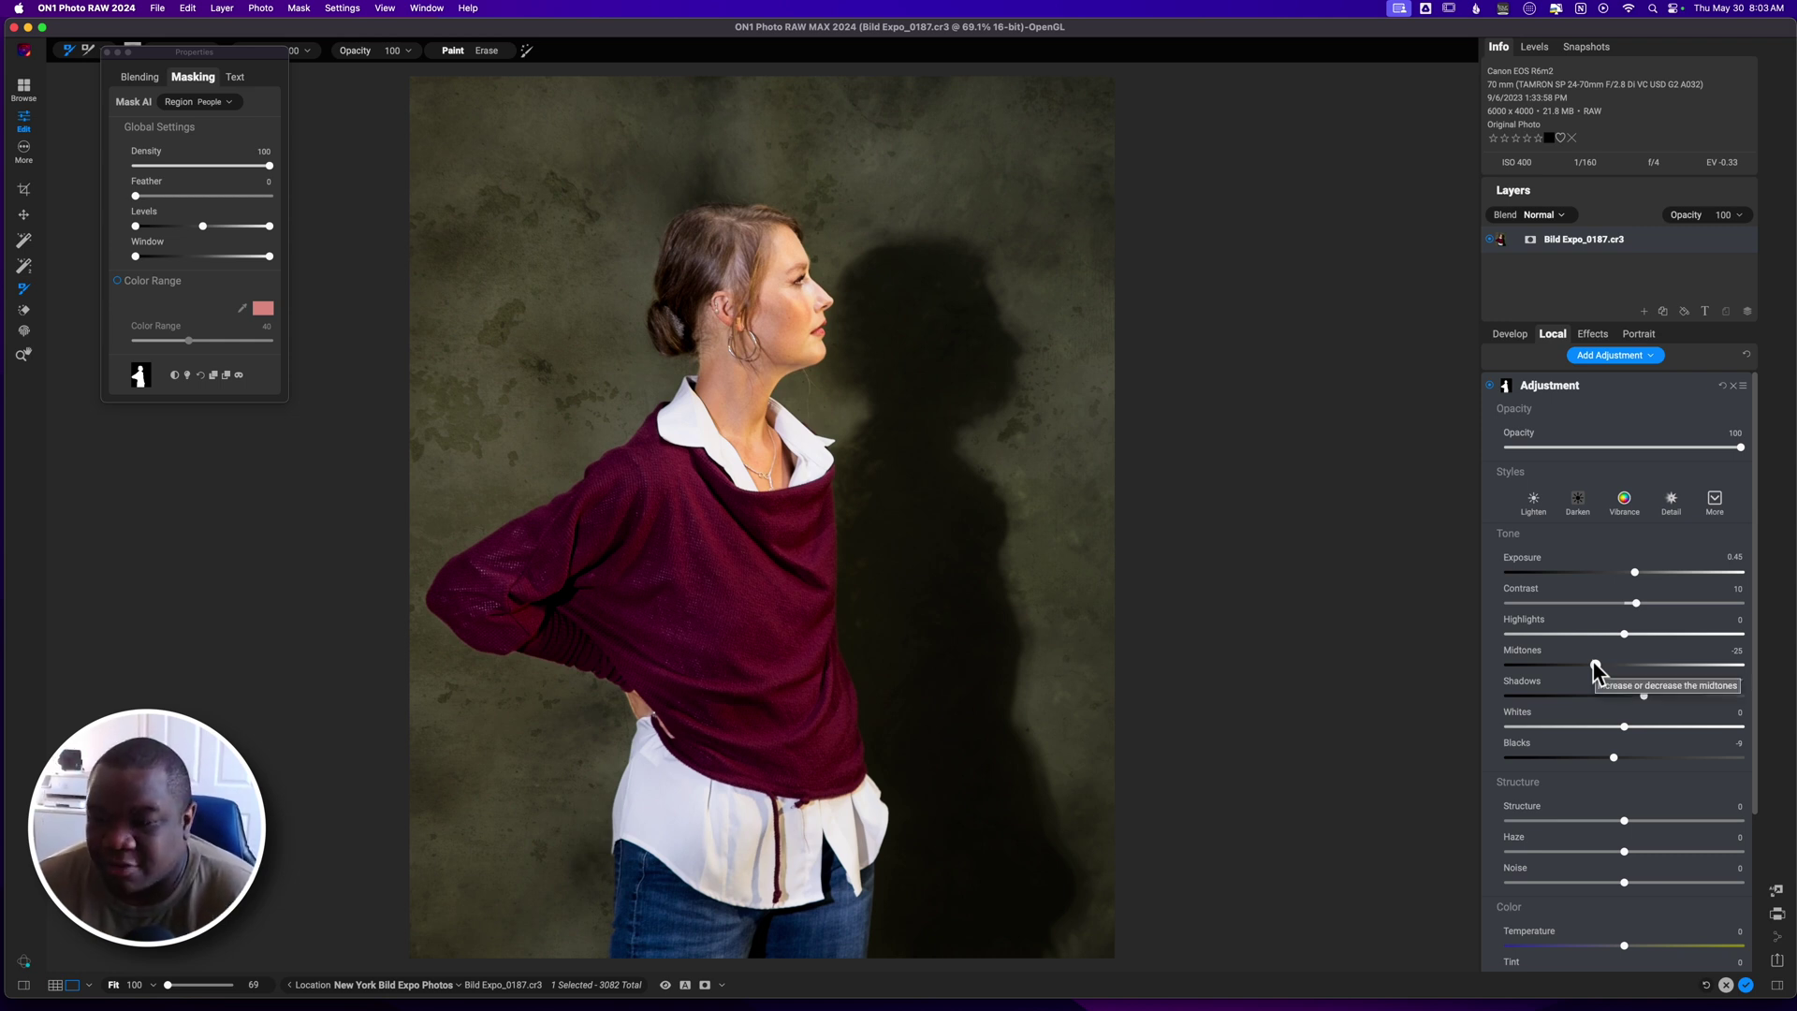
{"action": "left_click_drag", "start_coordinate": [1594, 663], "coordinate": [1594, 665]}
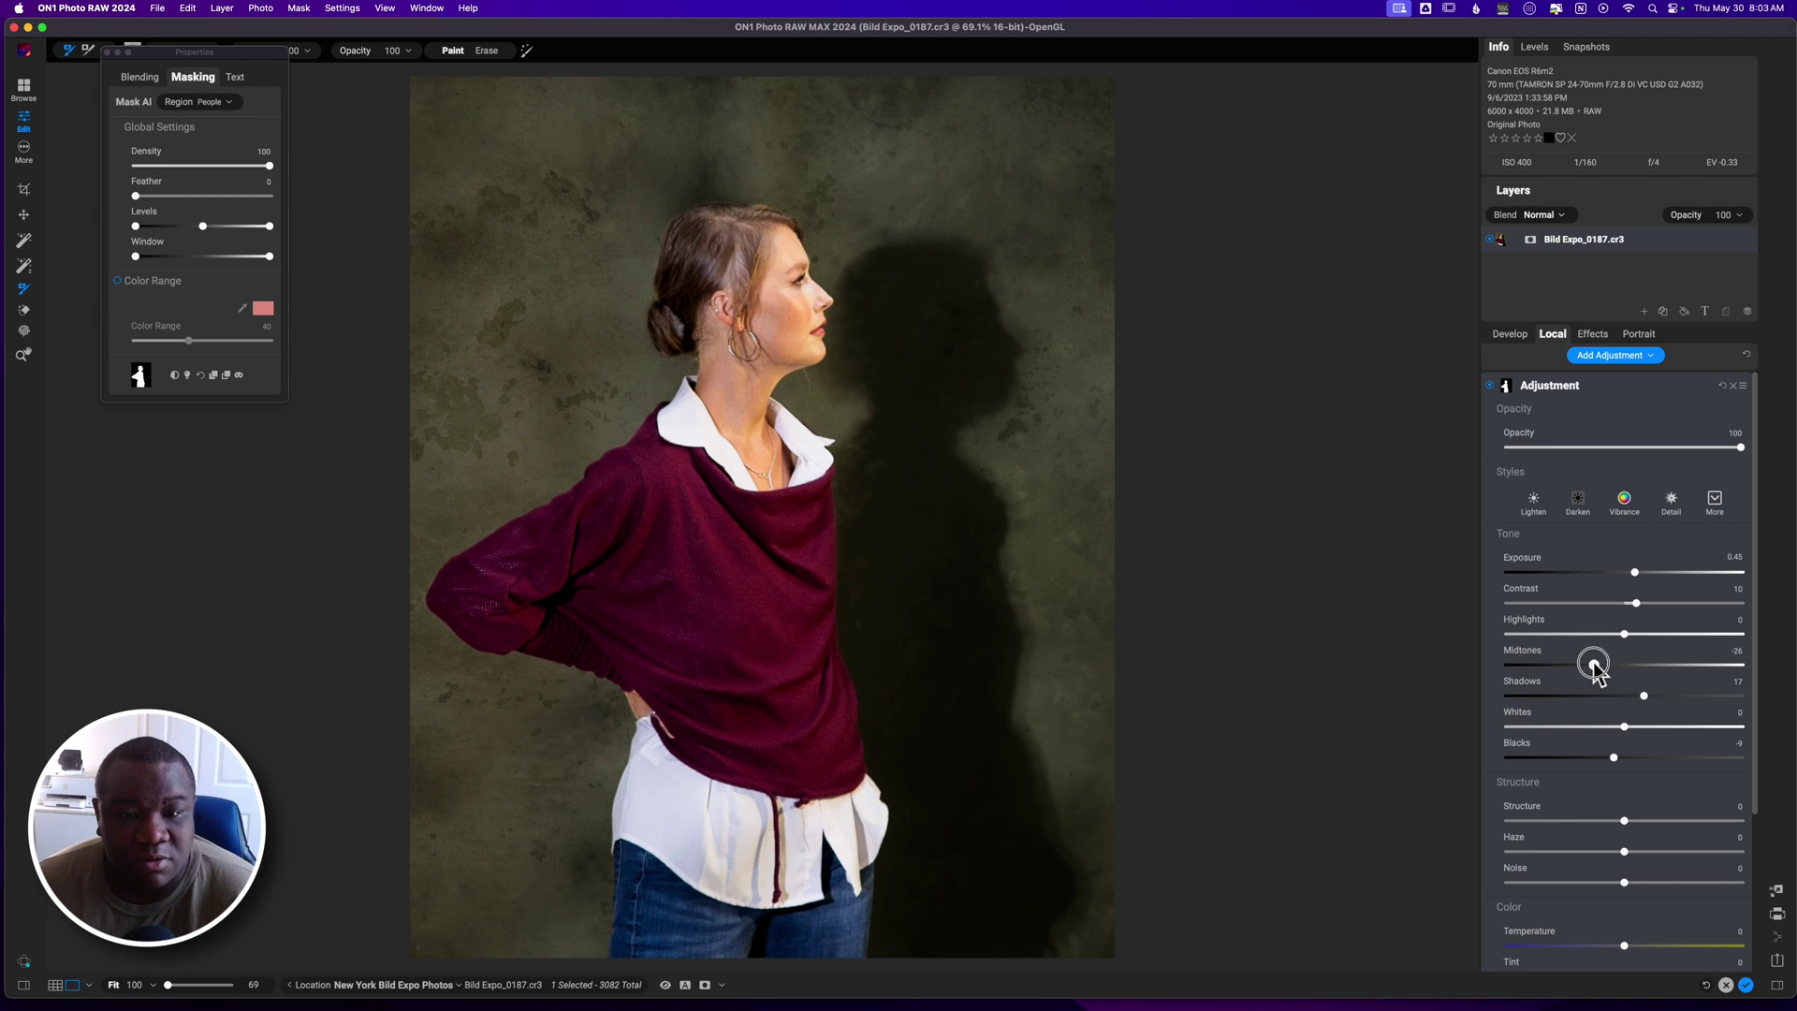
- Compare the adjustment on and off, then set its opacity to 50
{"action": "left_click", "coordinate": [1491, 385]}
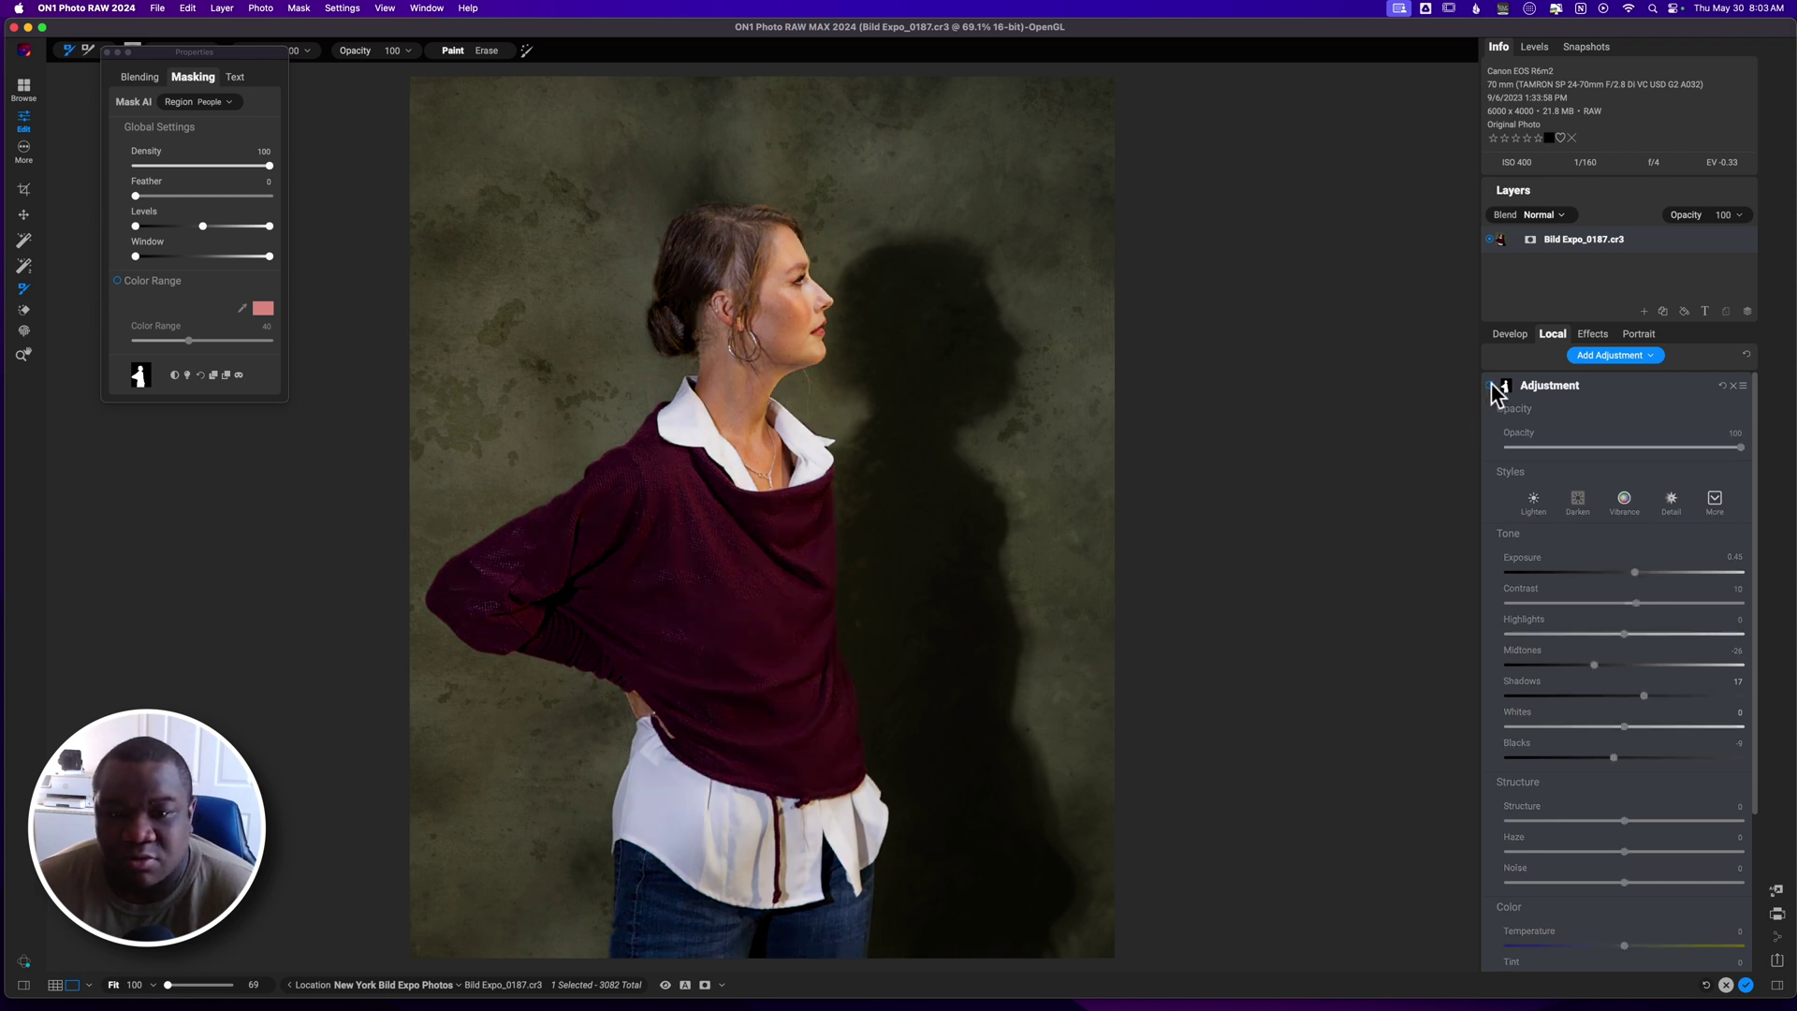
{"action": "left_click", "coordinate": [1492, 385]}
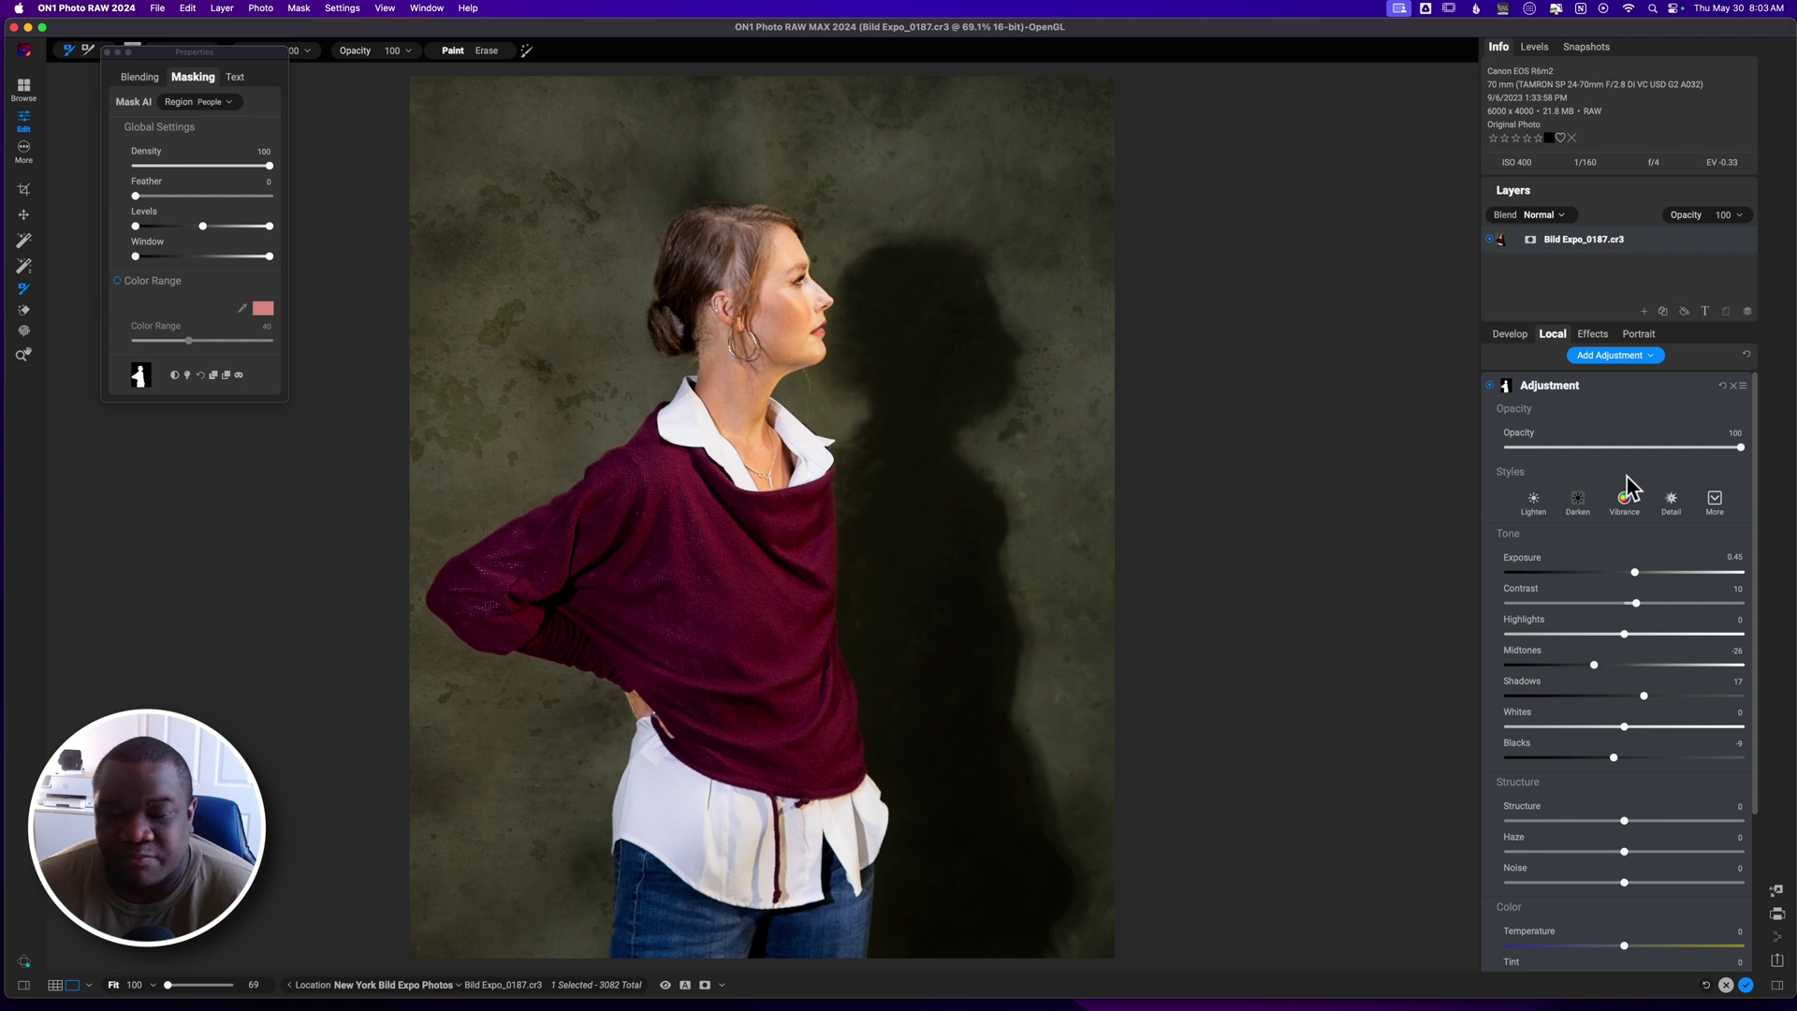
{"action": "left_click_drag", "start_coordinate": [1739, 448], "coordinate": [1629, 452]}
{"action": "left_click_drag", "start_coordinate": [1628, 452], "coordinate": [1626, 453]}
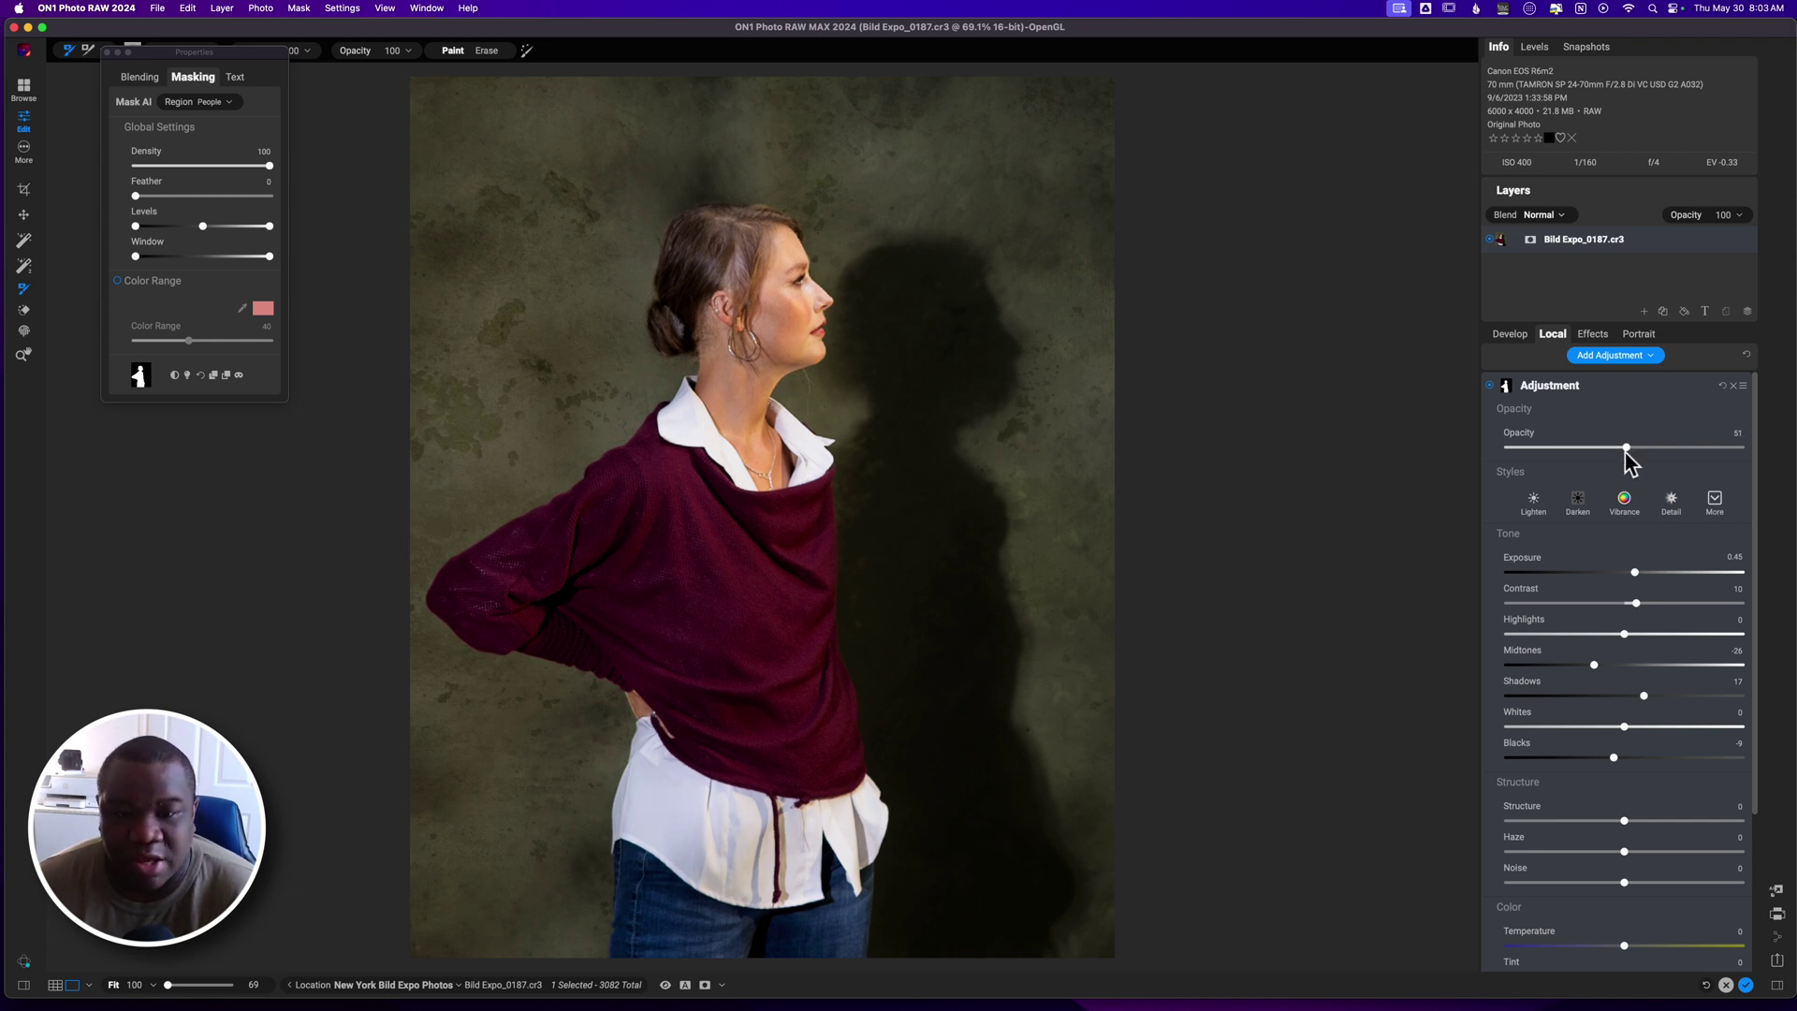
{"action": "left_click_drag", "start_coordinate": [1626, 453], "coordinate": [1624, 453]}
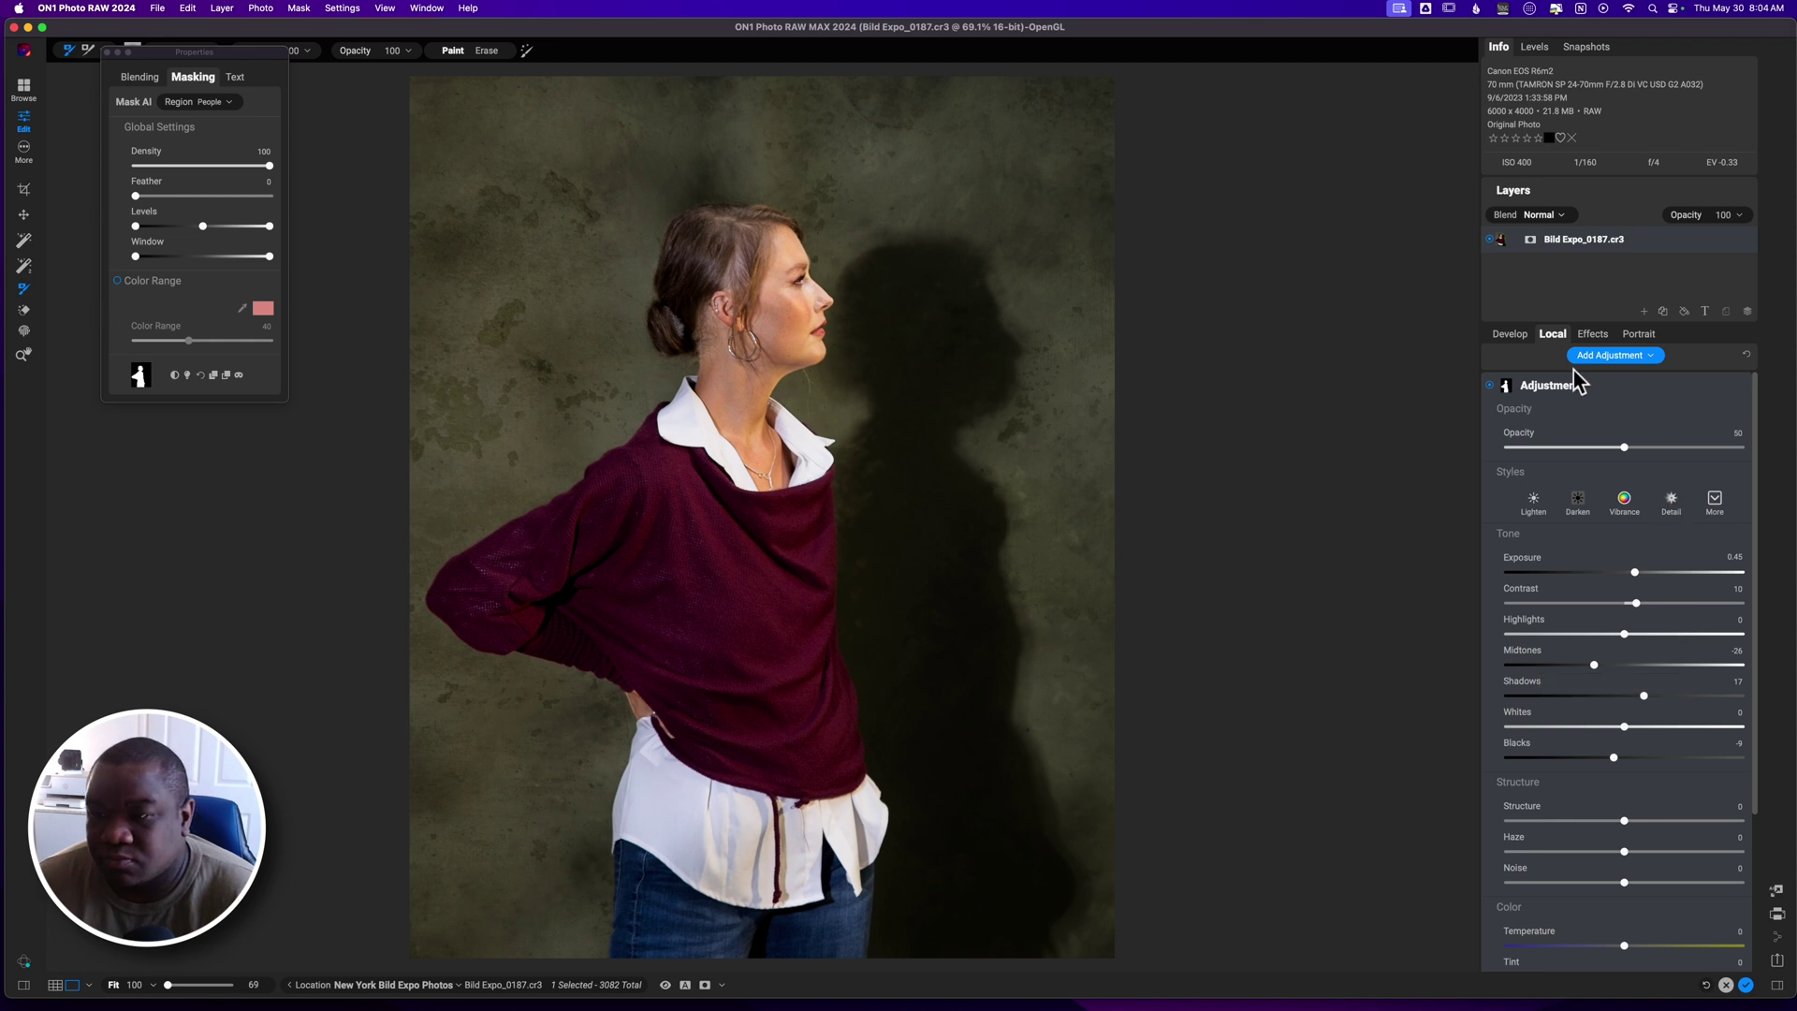
- Add a LUTs filter and pick the Timeless look after trying Aachen and Branagh
{"action": "left_click", "coordinate": [1612, 388]}
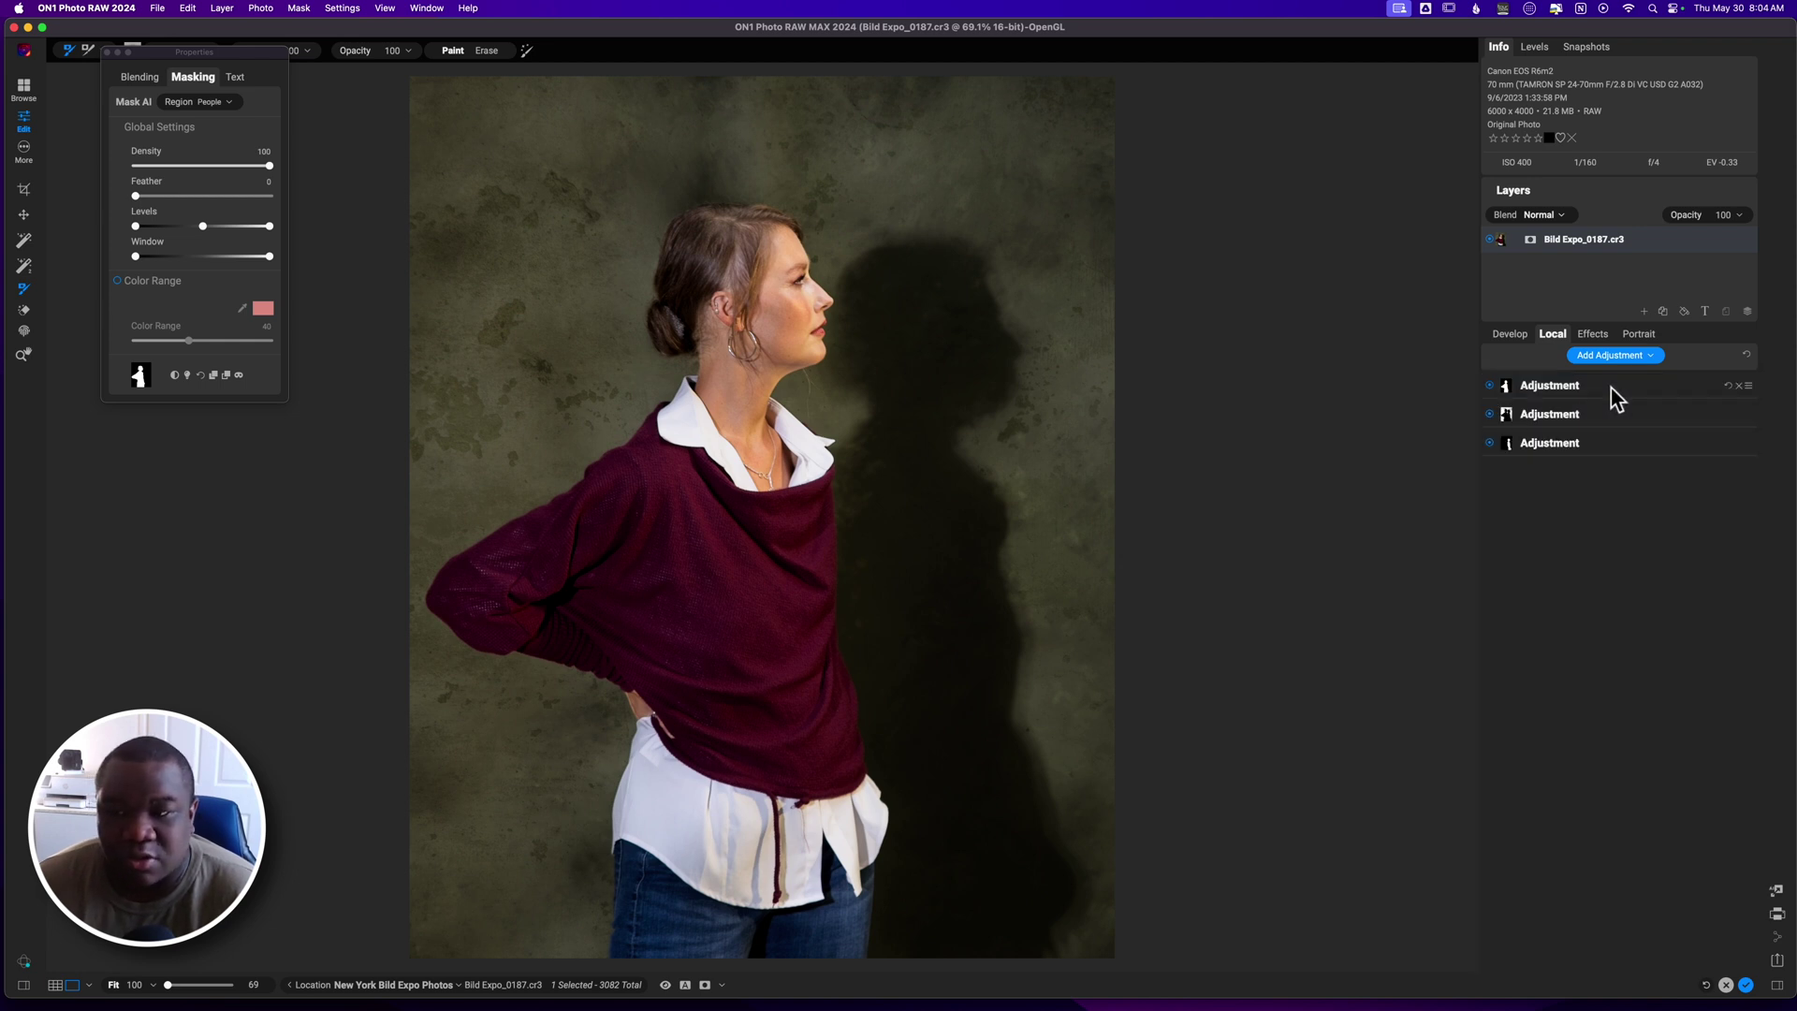
{"action": "left_click", "coordinate": [1592, 333]}
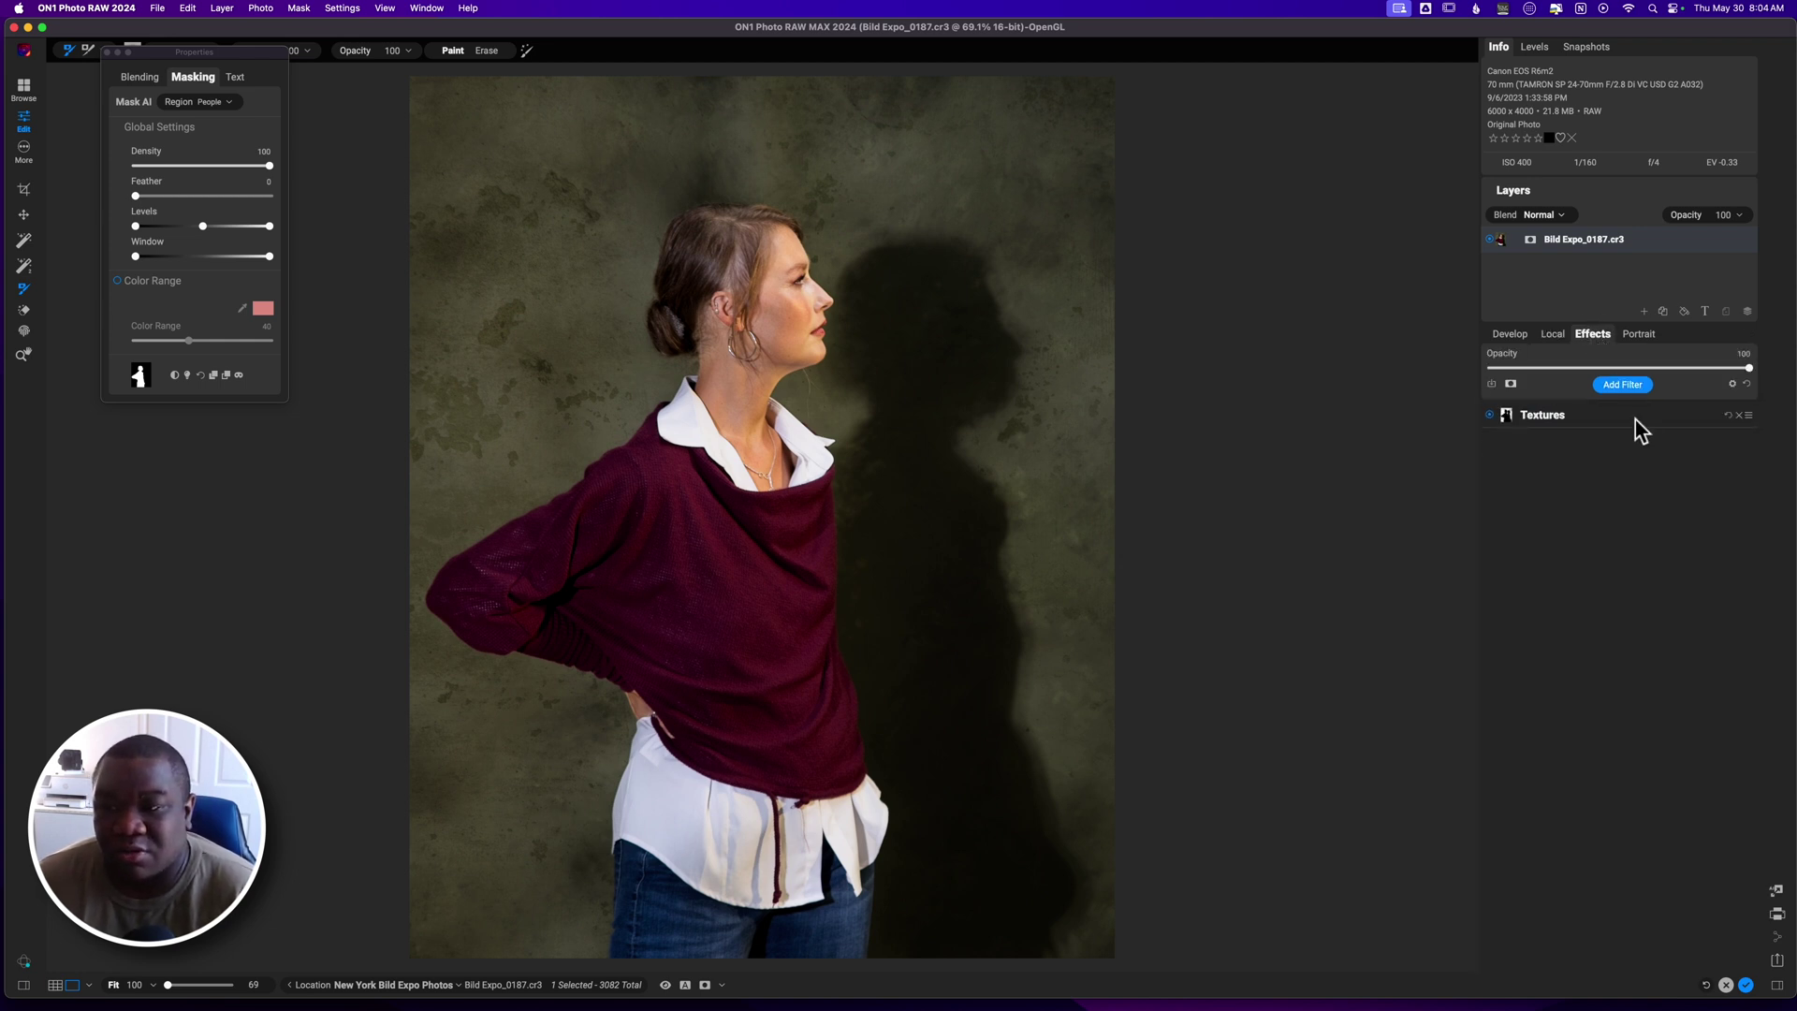
{"action": "left_click", "coordinate": [1617, 386]}
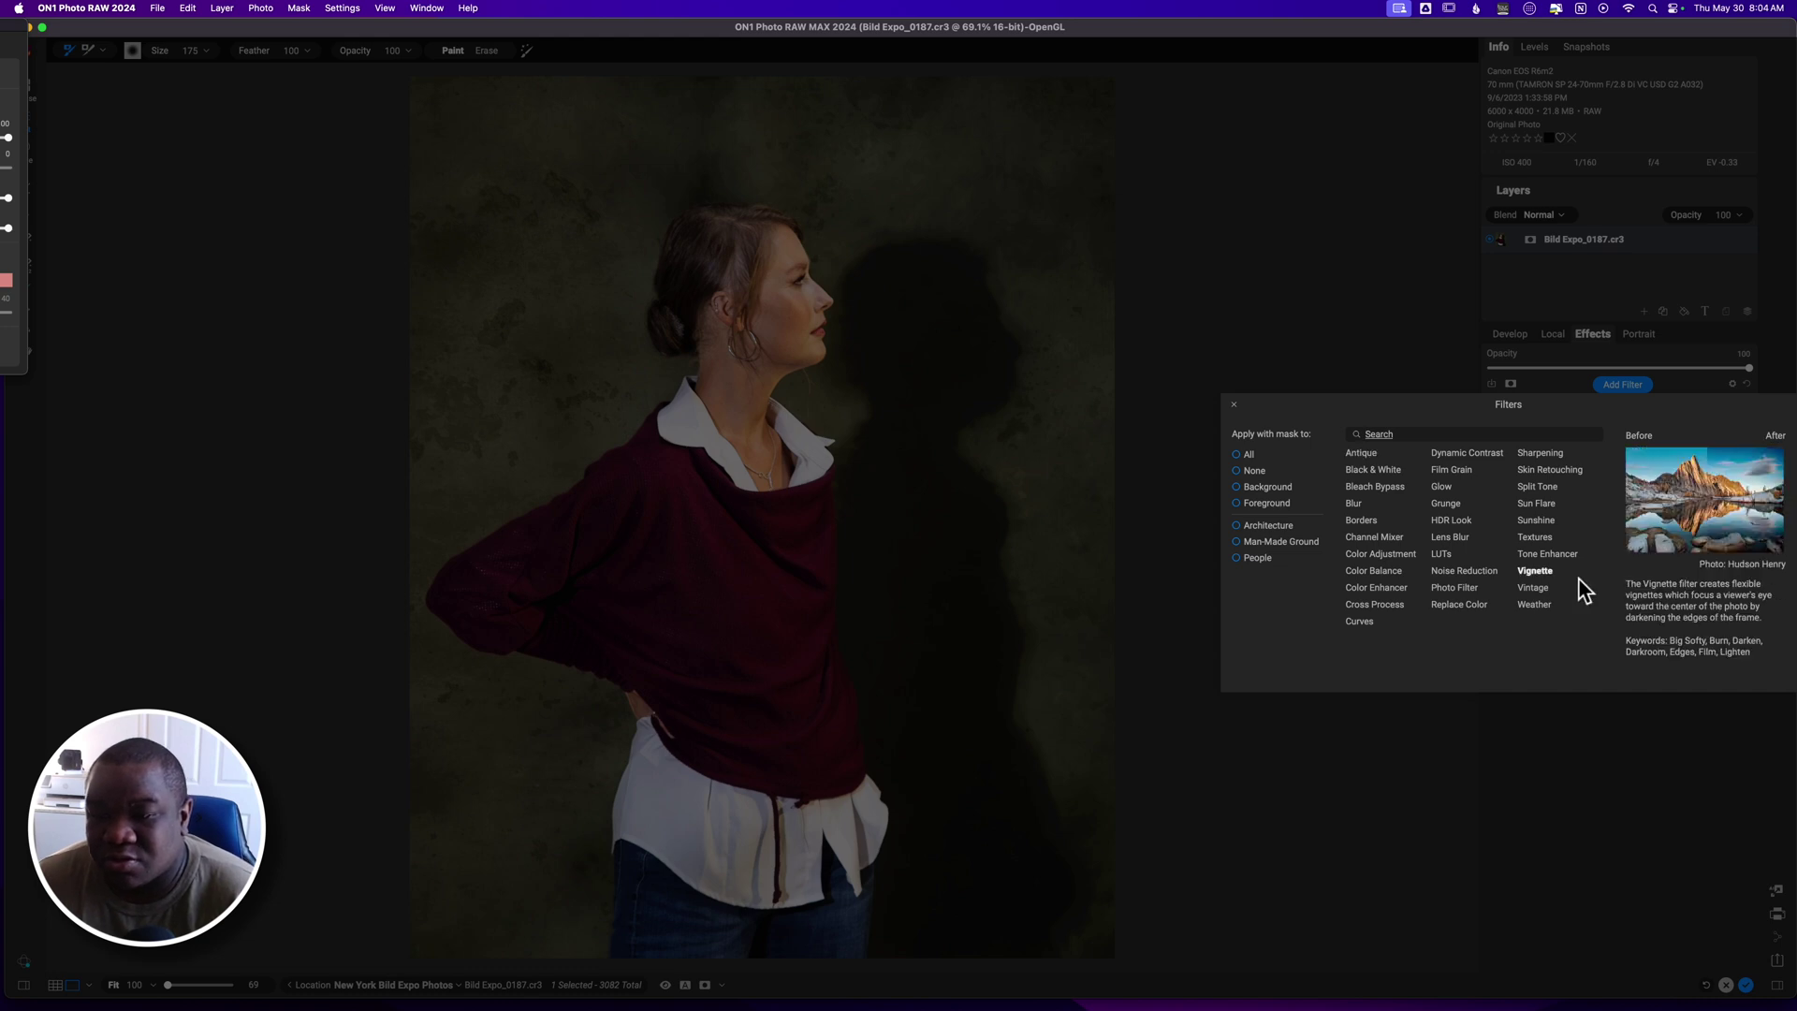
{"action": "left_click", "coordinate": [1441, 554]}
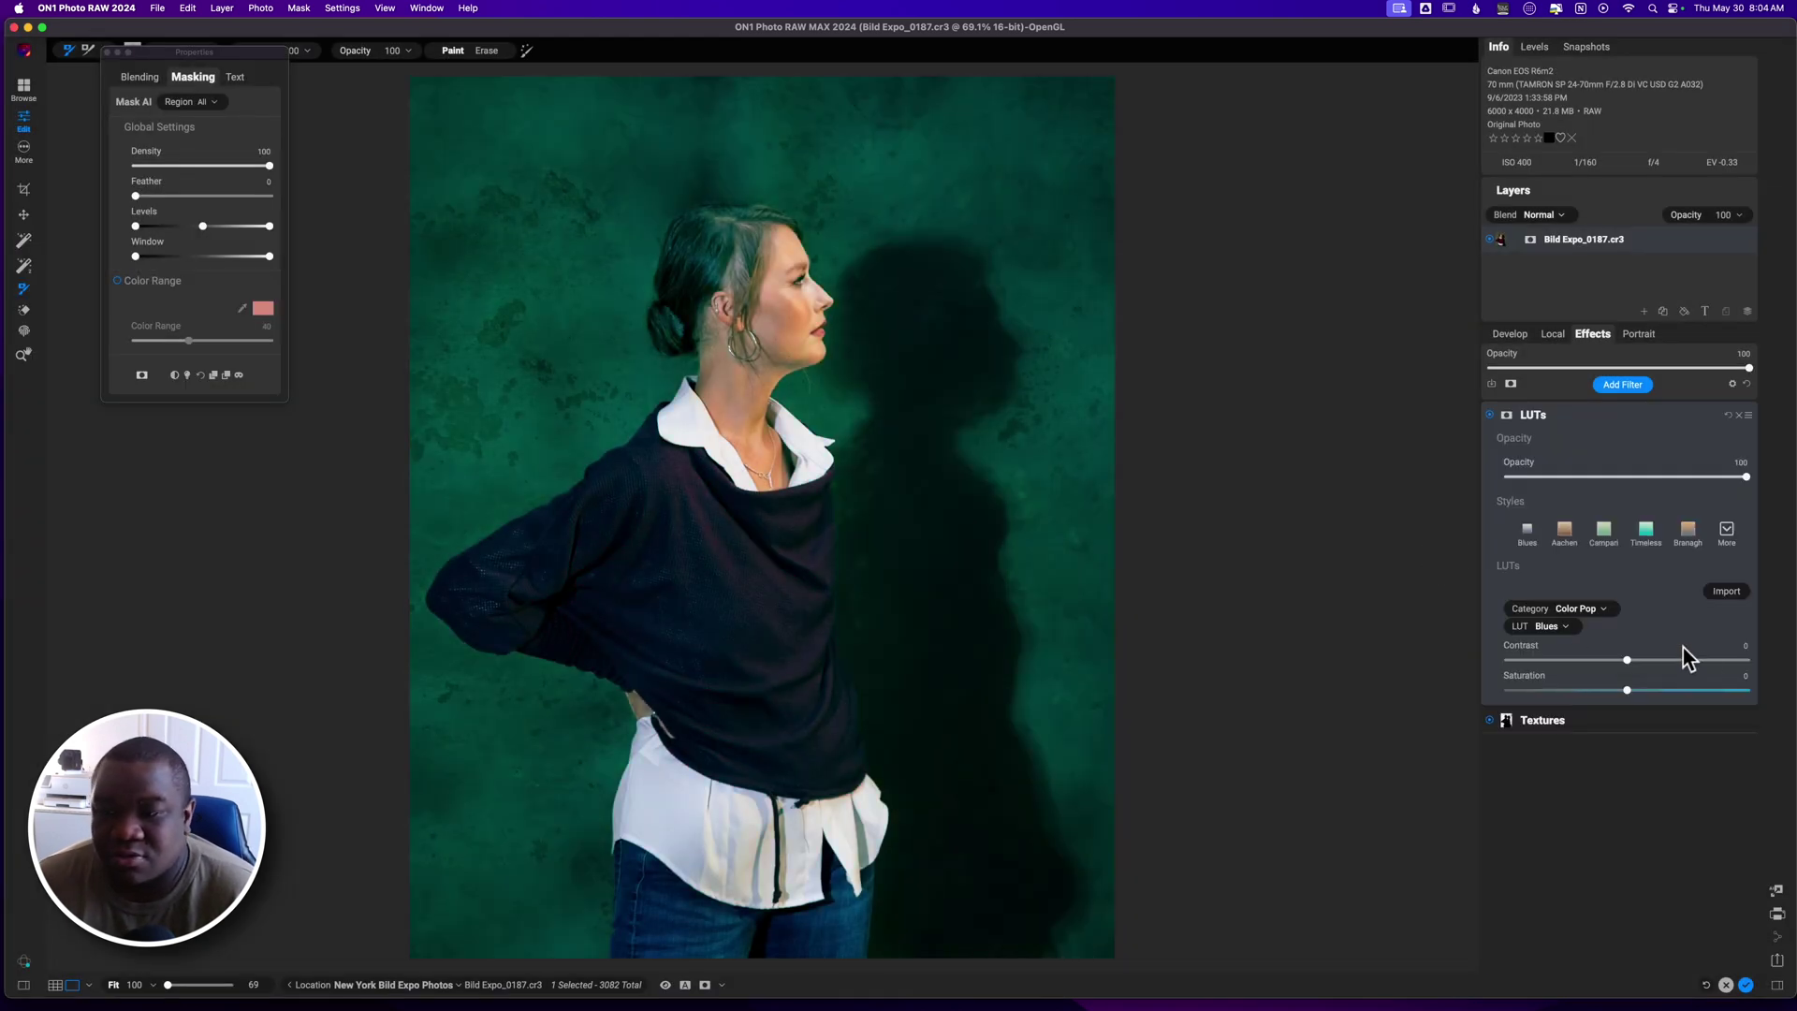
{"action": "left_click", "coordinate": [1565, 529]}
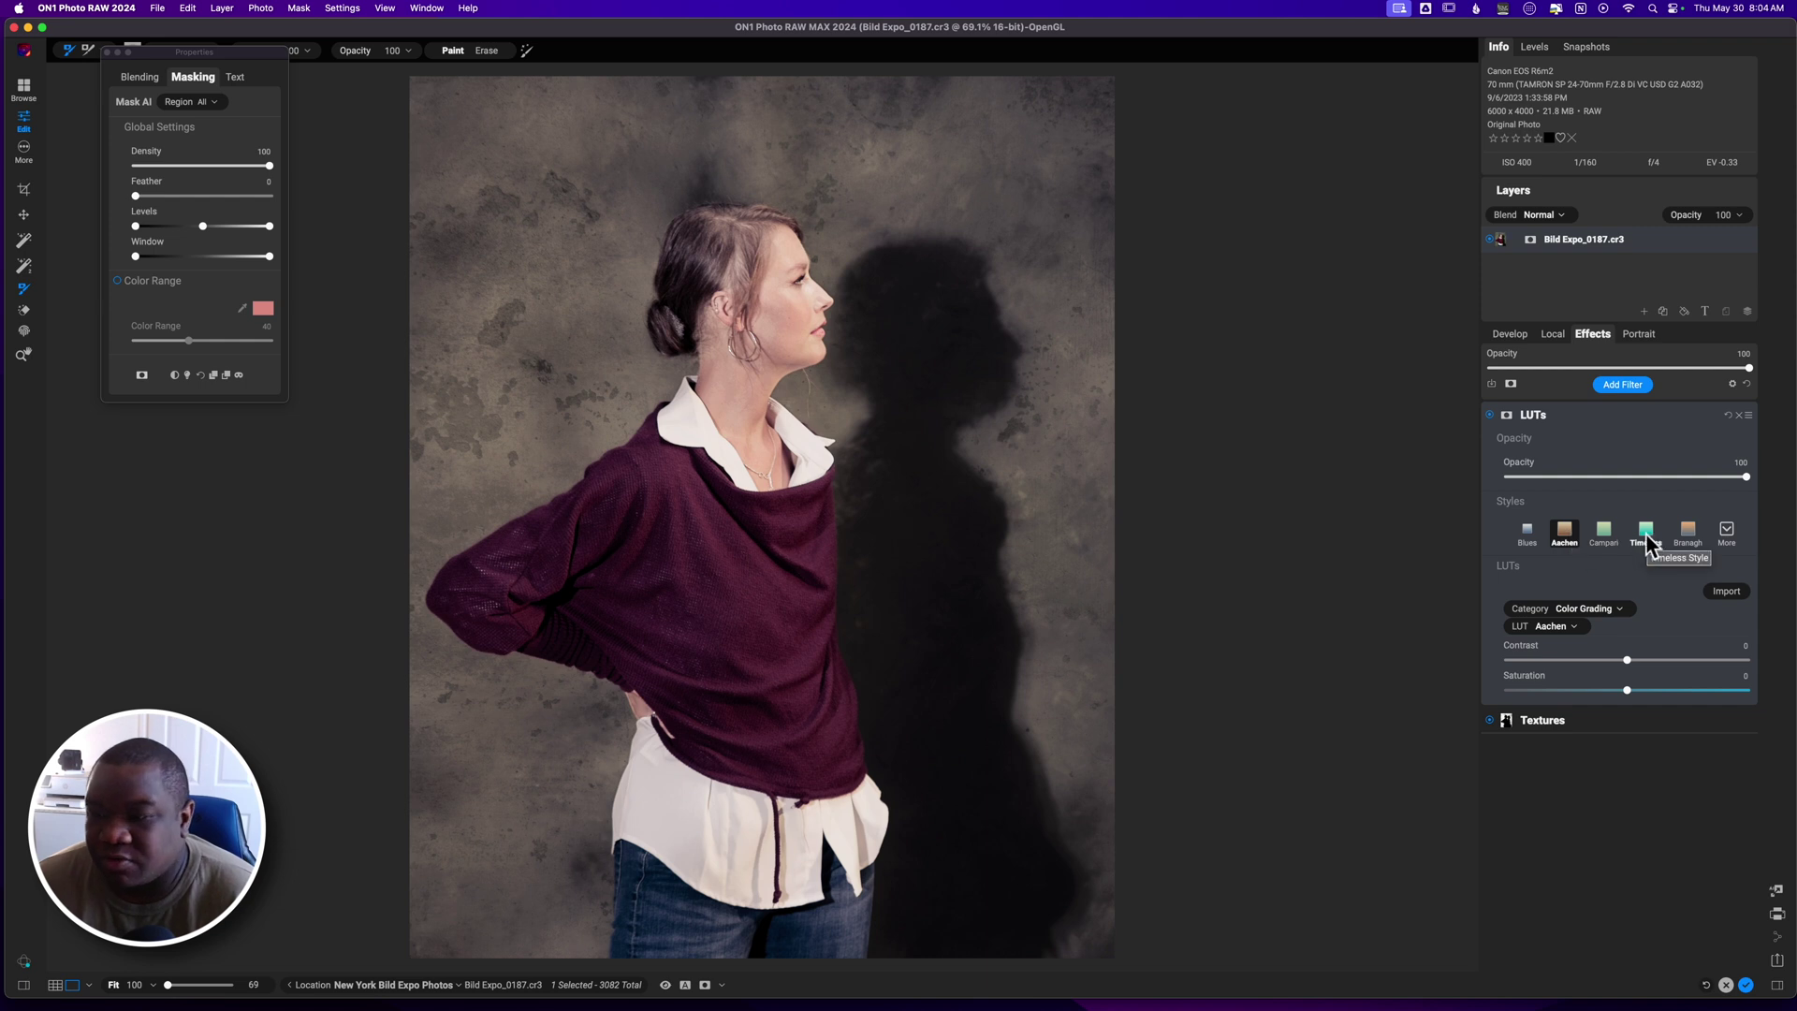
{"action": "left_click", "coordinate": [1688, 532]}
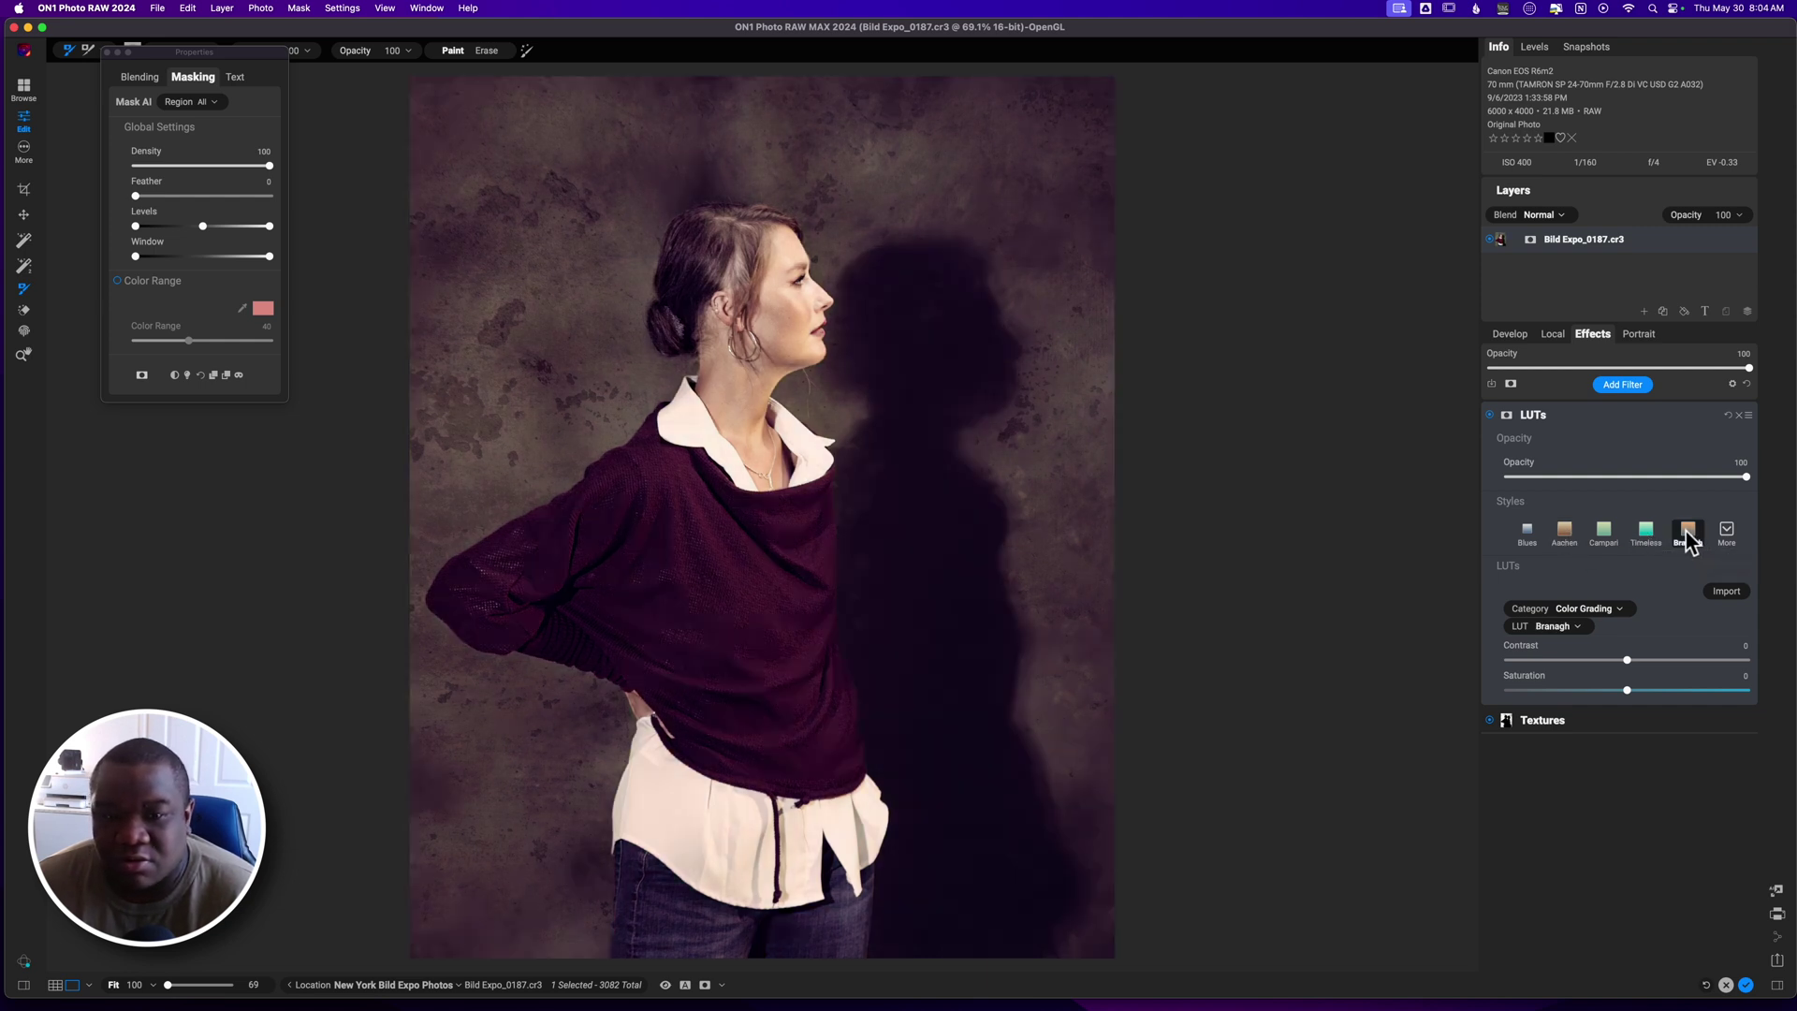
{"action": "left_click", "coordinate": [1649, 530]}
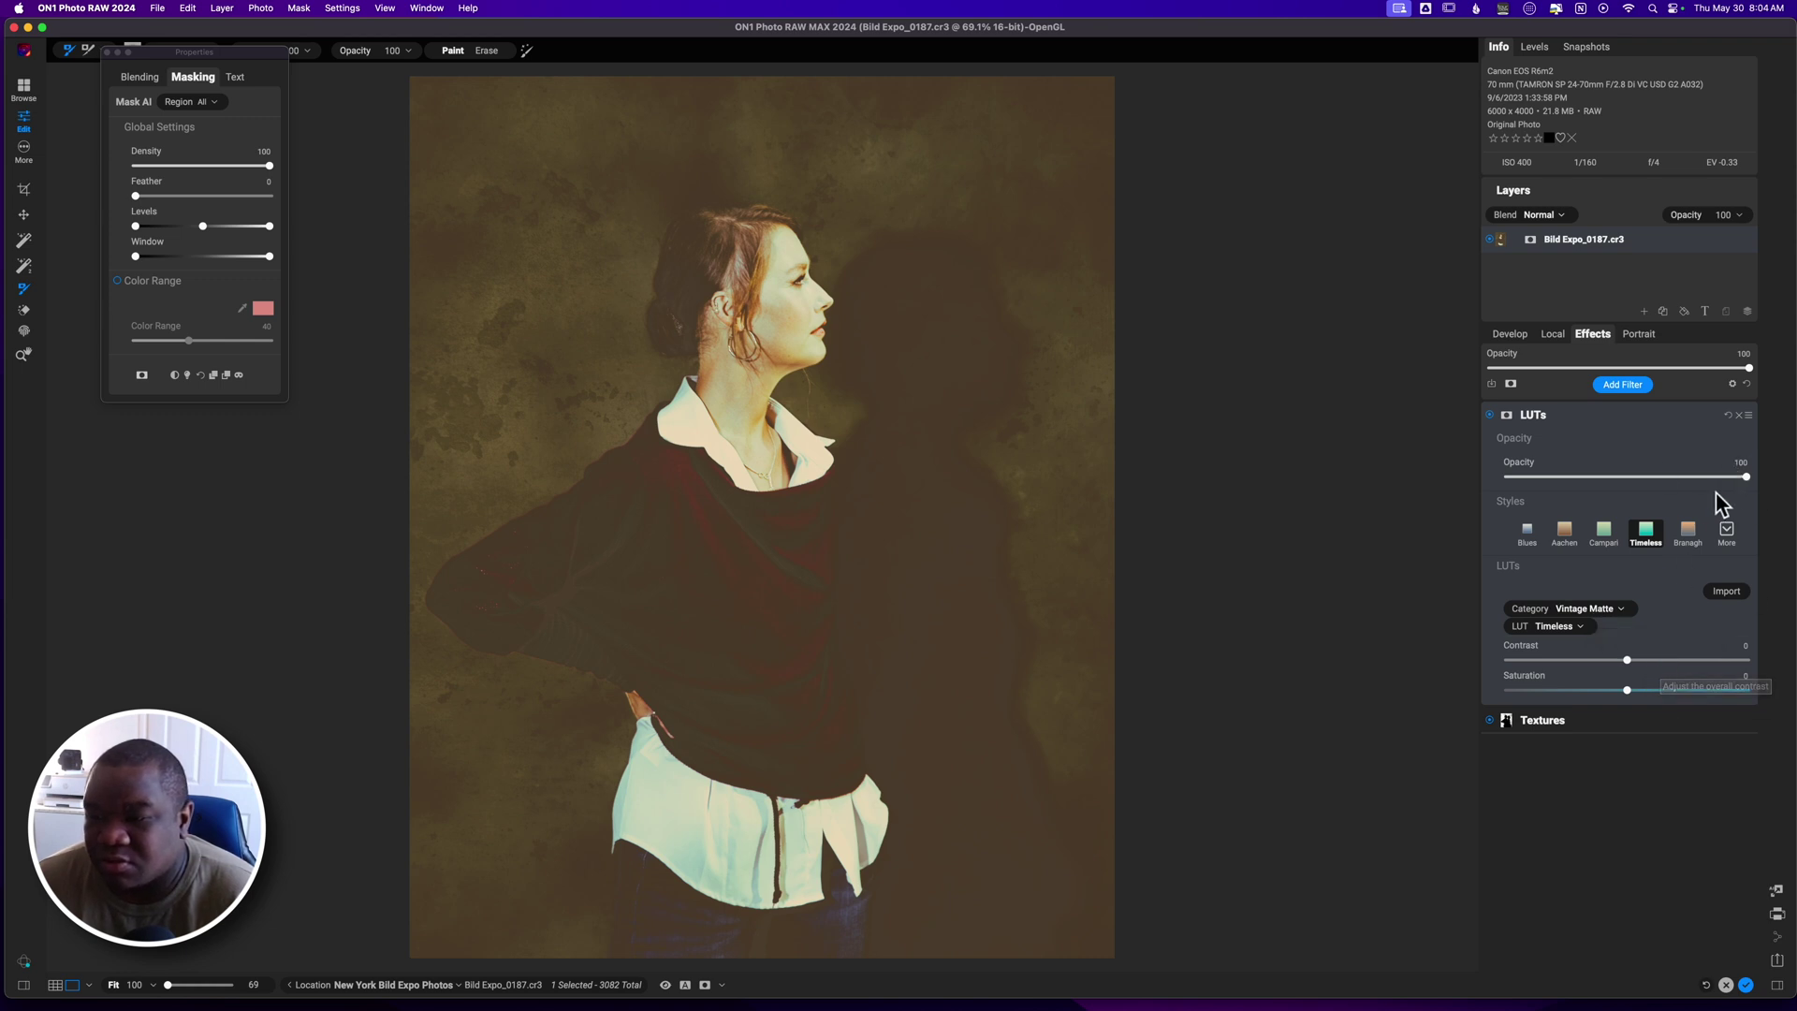
- Set the LUT opacity to 51 and contrast to -11, leaving saturation at 0
{"action": "left_click_drag", "start_coordinate": [1745, 477], "coordinate": [1629, 478]}
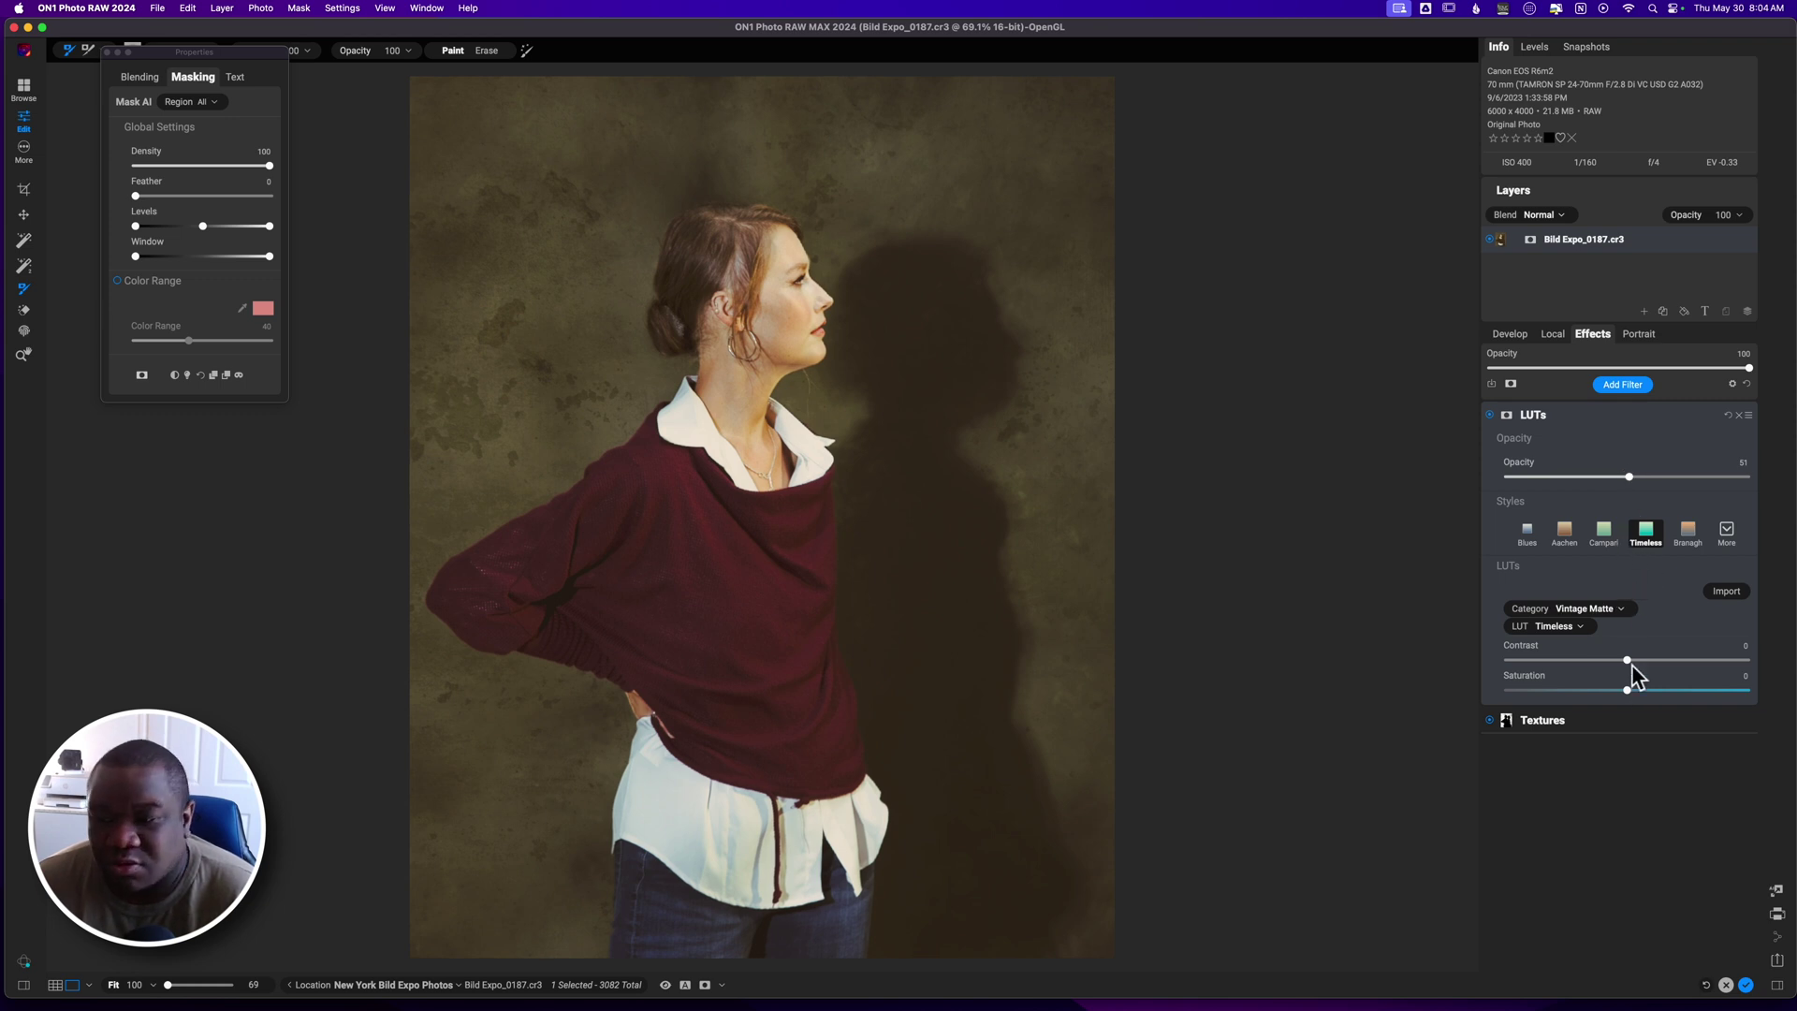
{"action": "left_click_drag", "start_coordinate": [1627, 661], "coordinate": [1599, 665]}
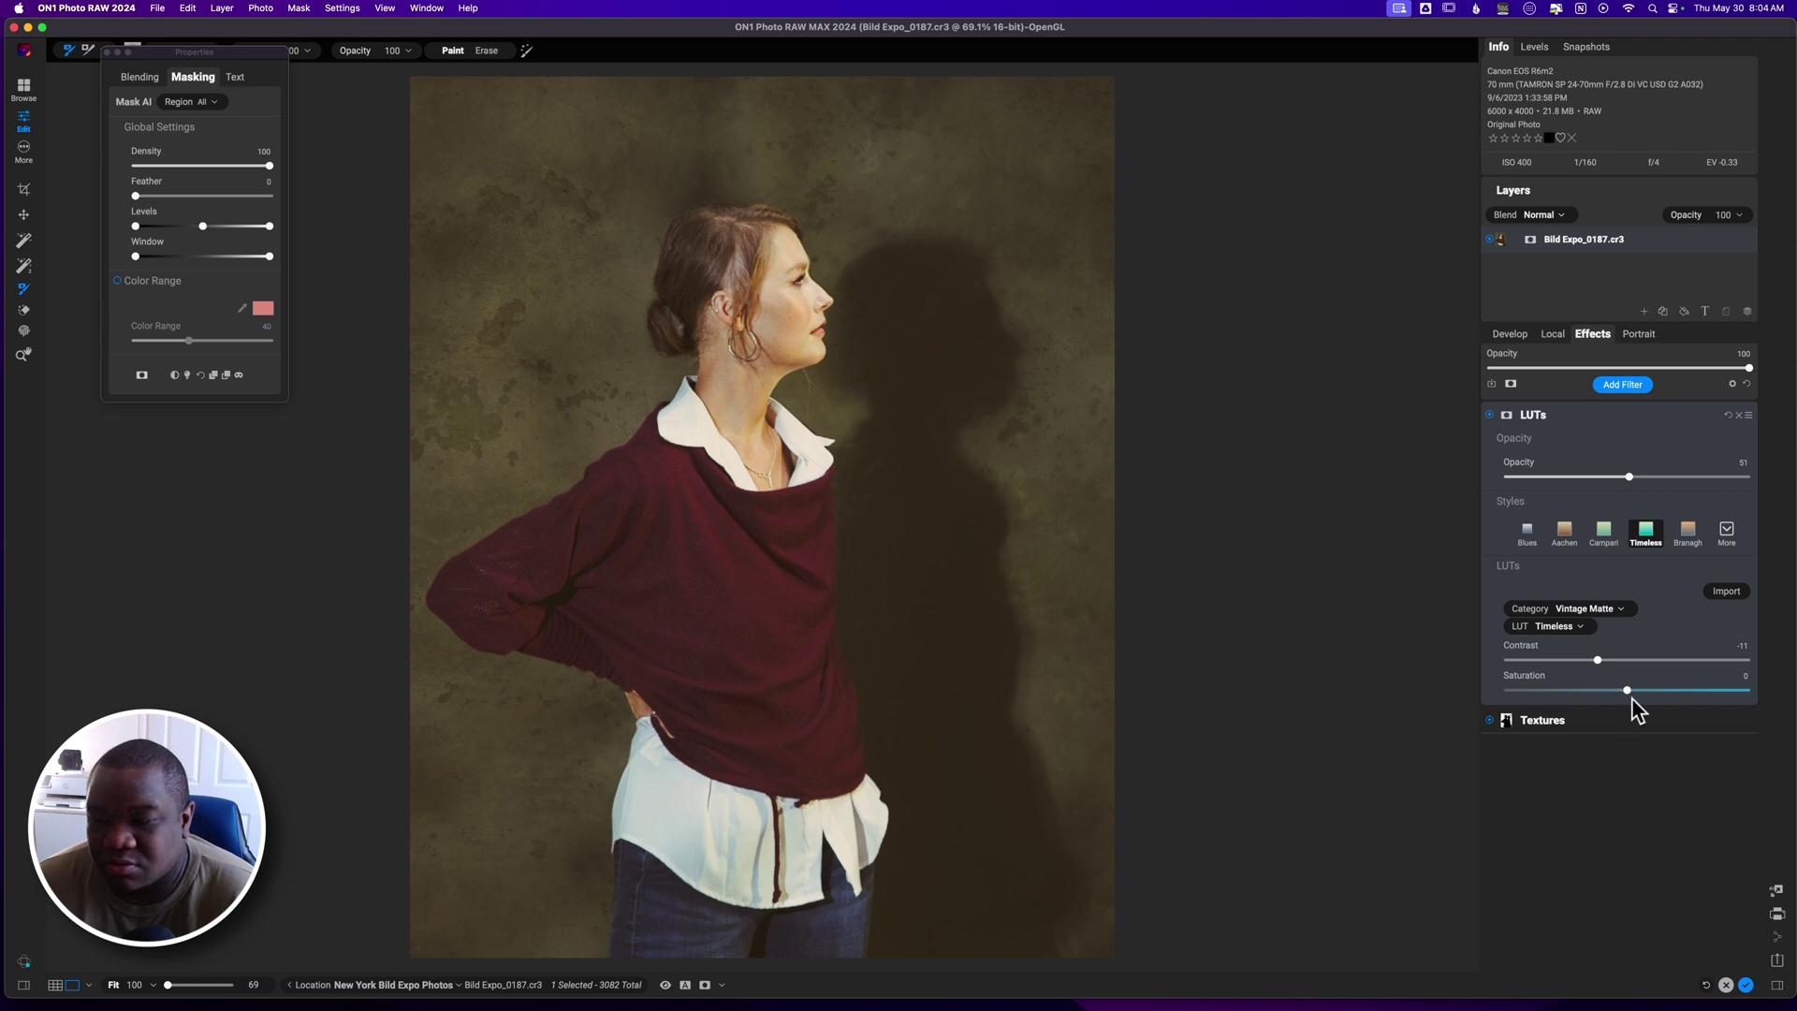
{"action": "left_click", "coordinate": [1627, 691]}
{"action": "mouse_move", "coordinate": [1626, 693]}
{"action": "left_mouse_down"}
{"action": "mouse_move", "coordinate": [1718, 694]}
{"action": "mouse_move", "coordinate": [1510, 698]}
{"action": "mouse_move", "coordinate": [1629, 700]}
{"action": "left_mouse_up"}
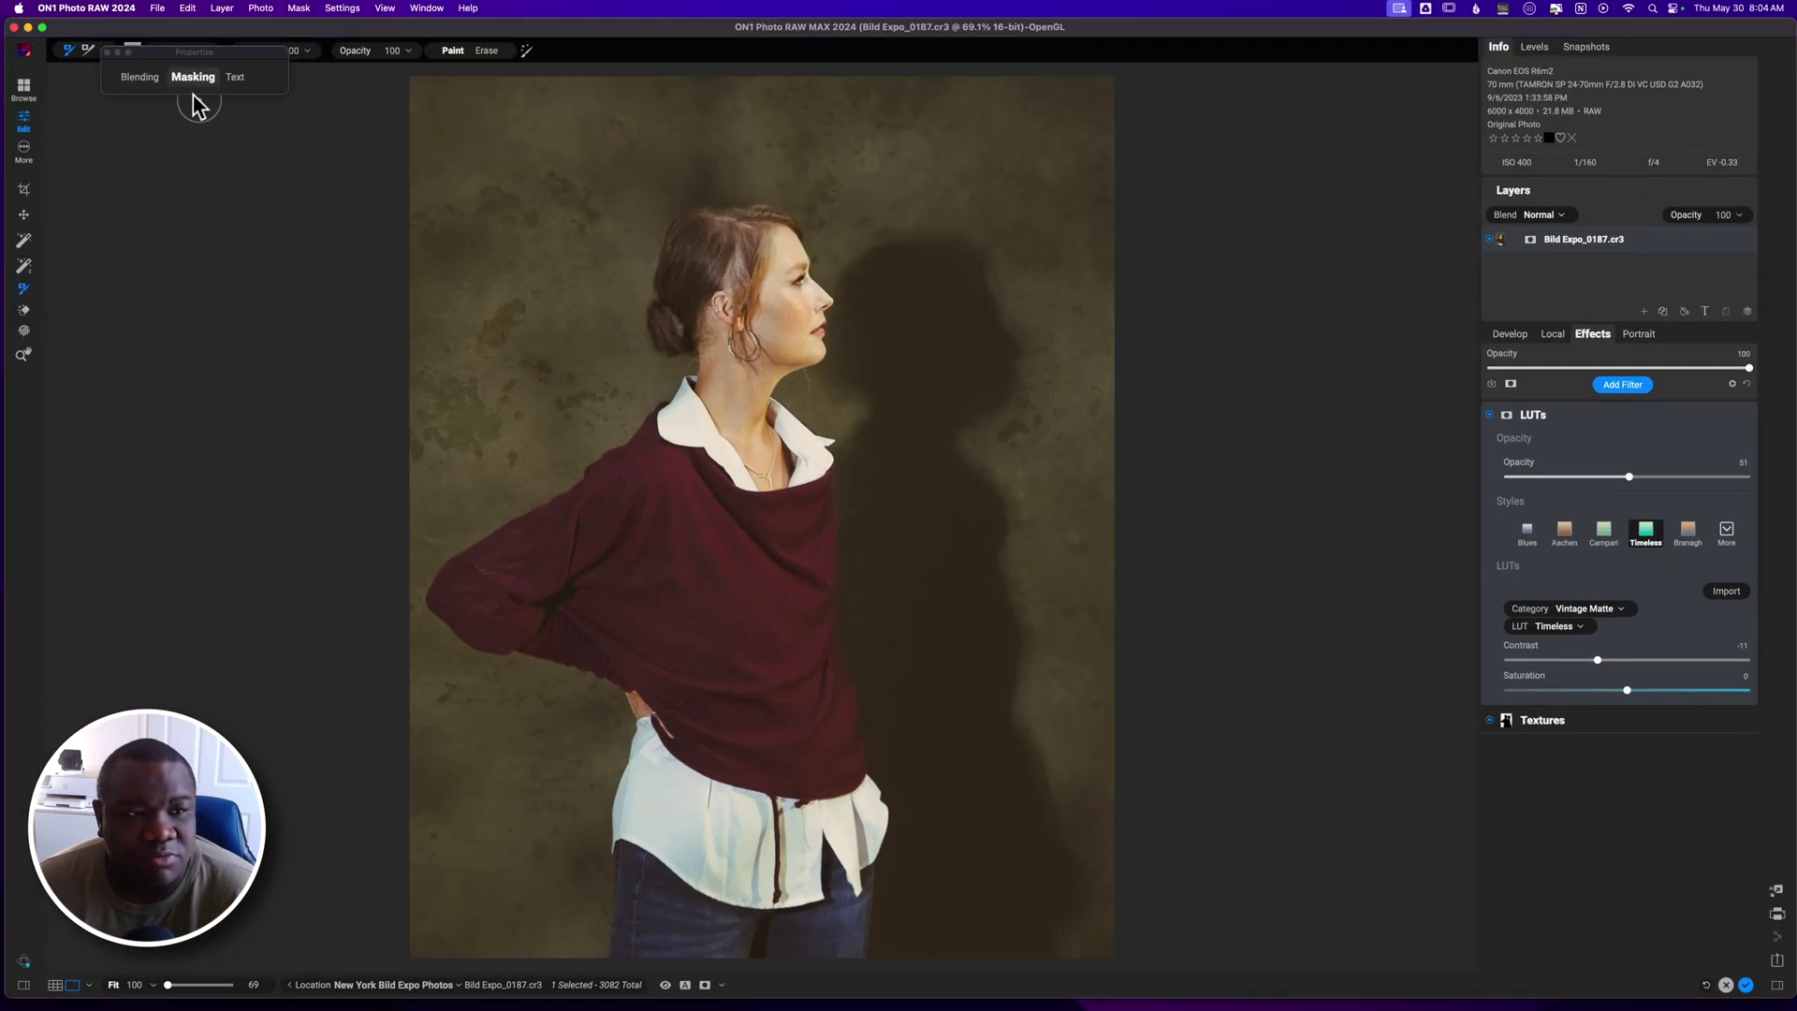
- Blend the Timeless LUT in Color mode at opacity 32, after testing Saturation mode
{"action": "left_click", "coordinate": [140, 77]}
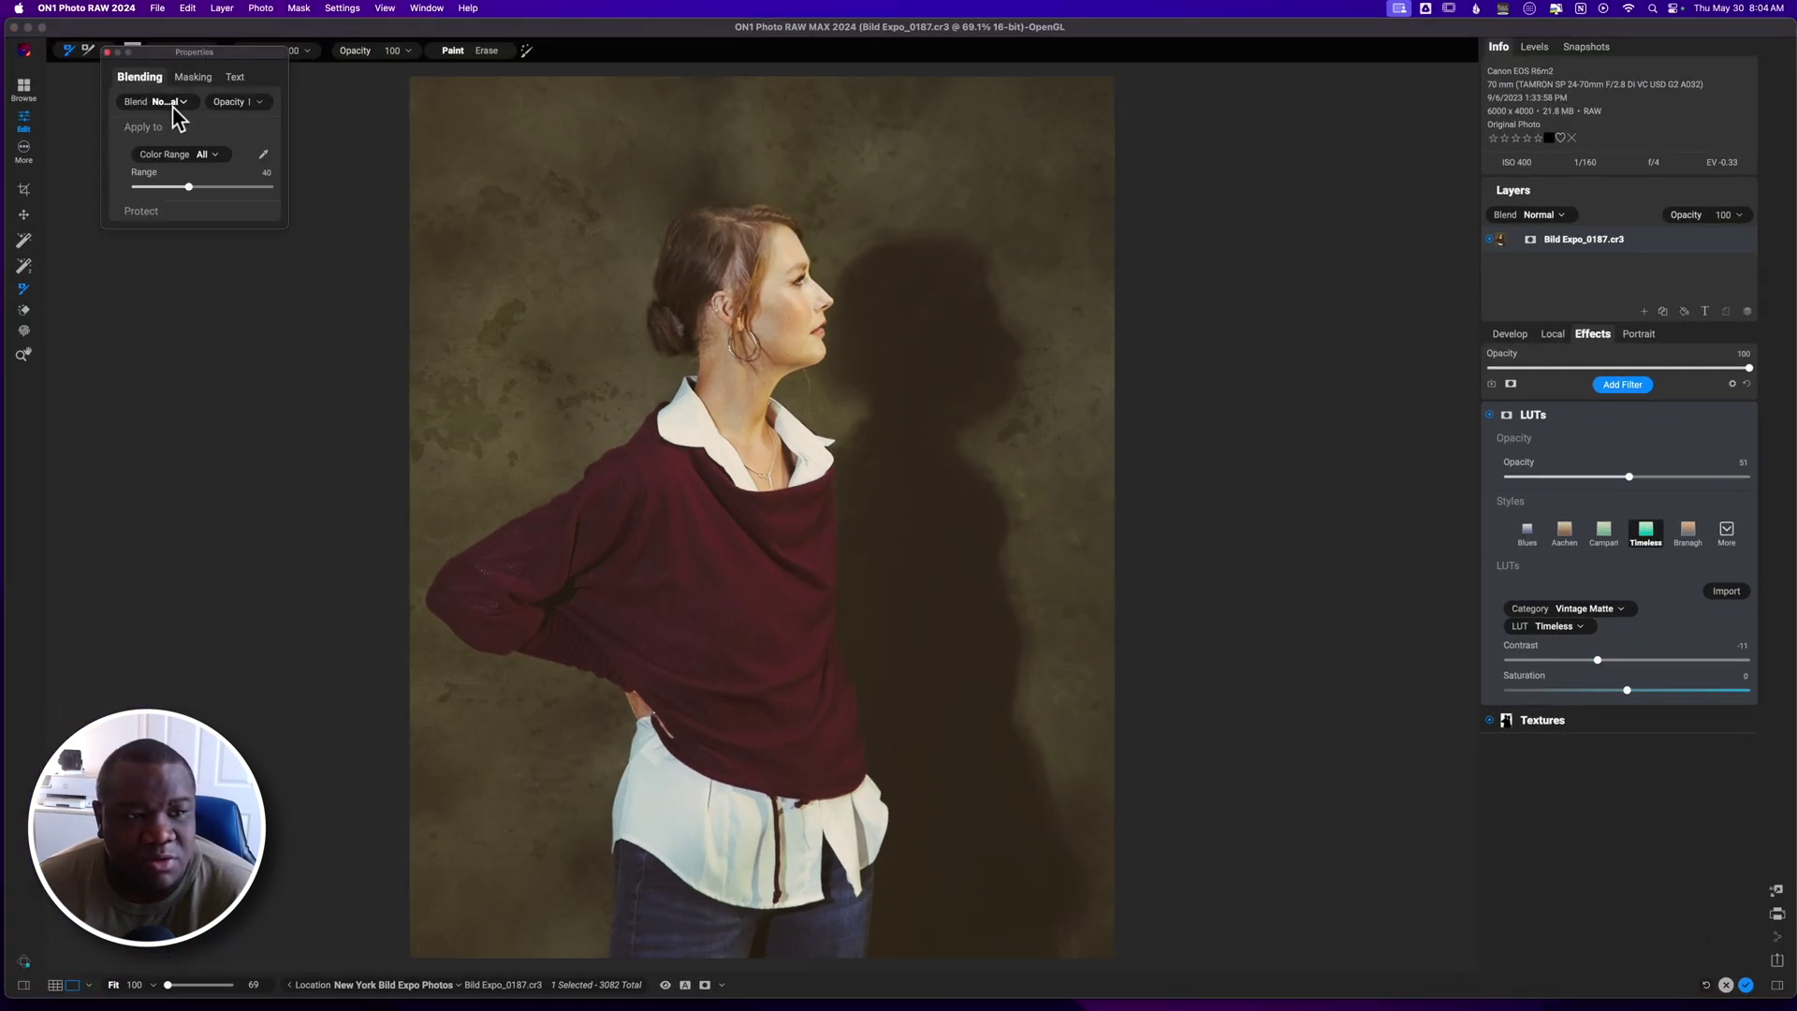
{"action": "left_click", "coordinate": [177, 101]}
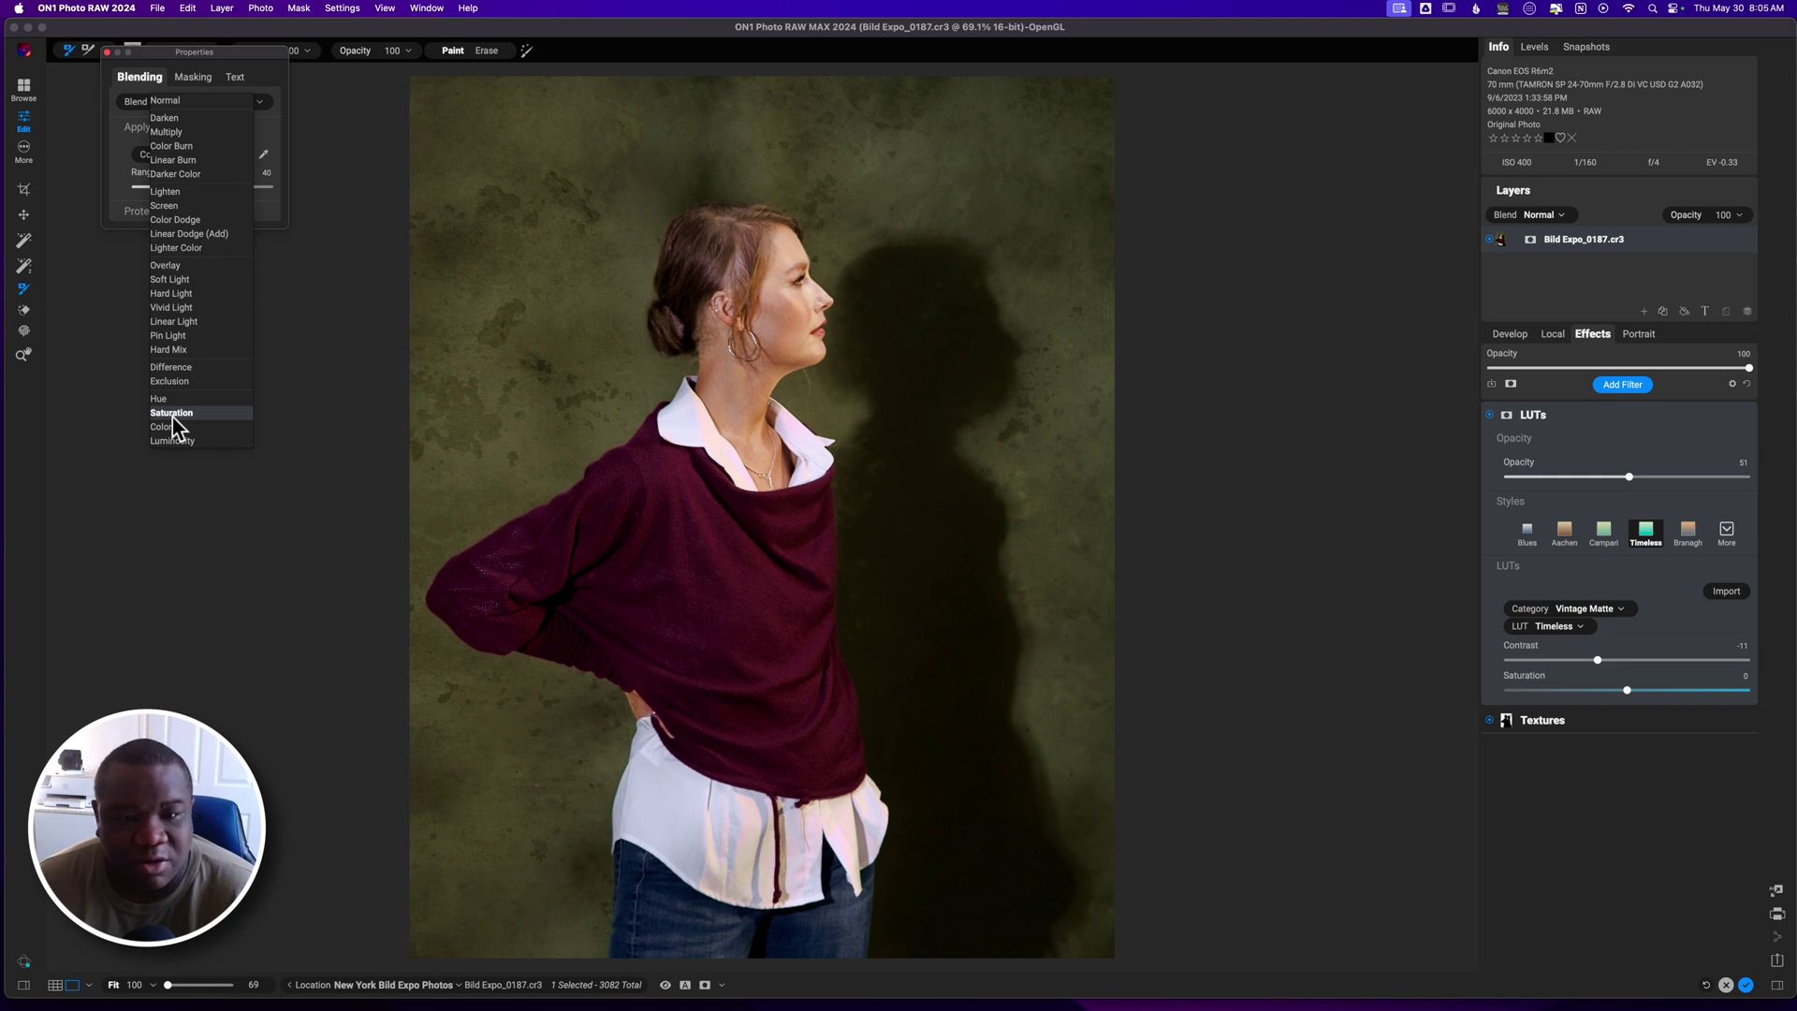
{"action": "left_click", "coordinate": [173, 416]}
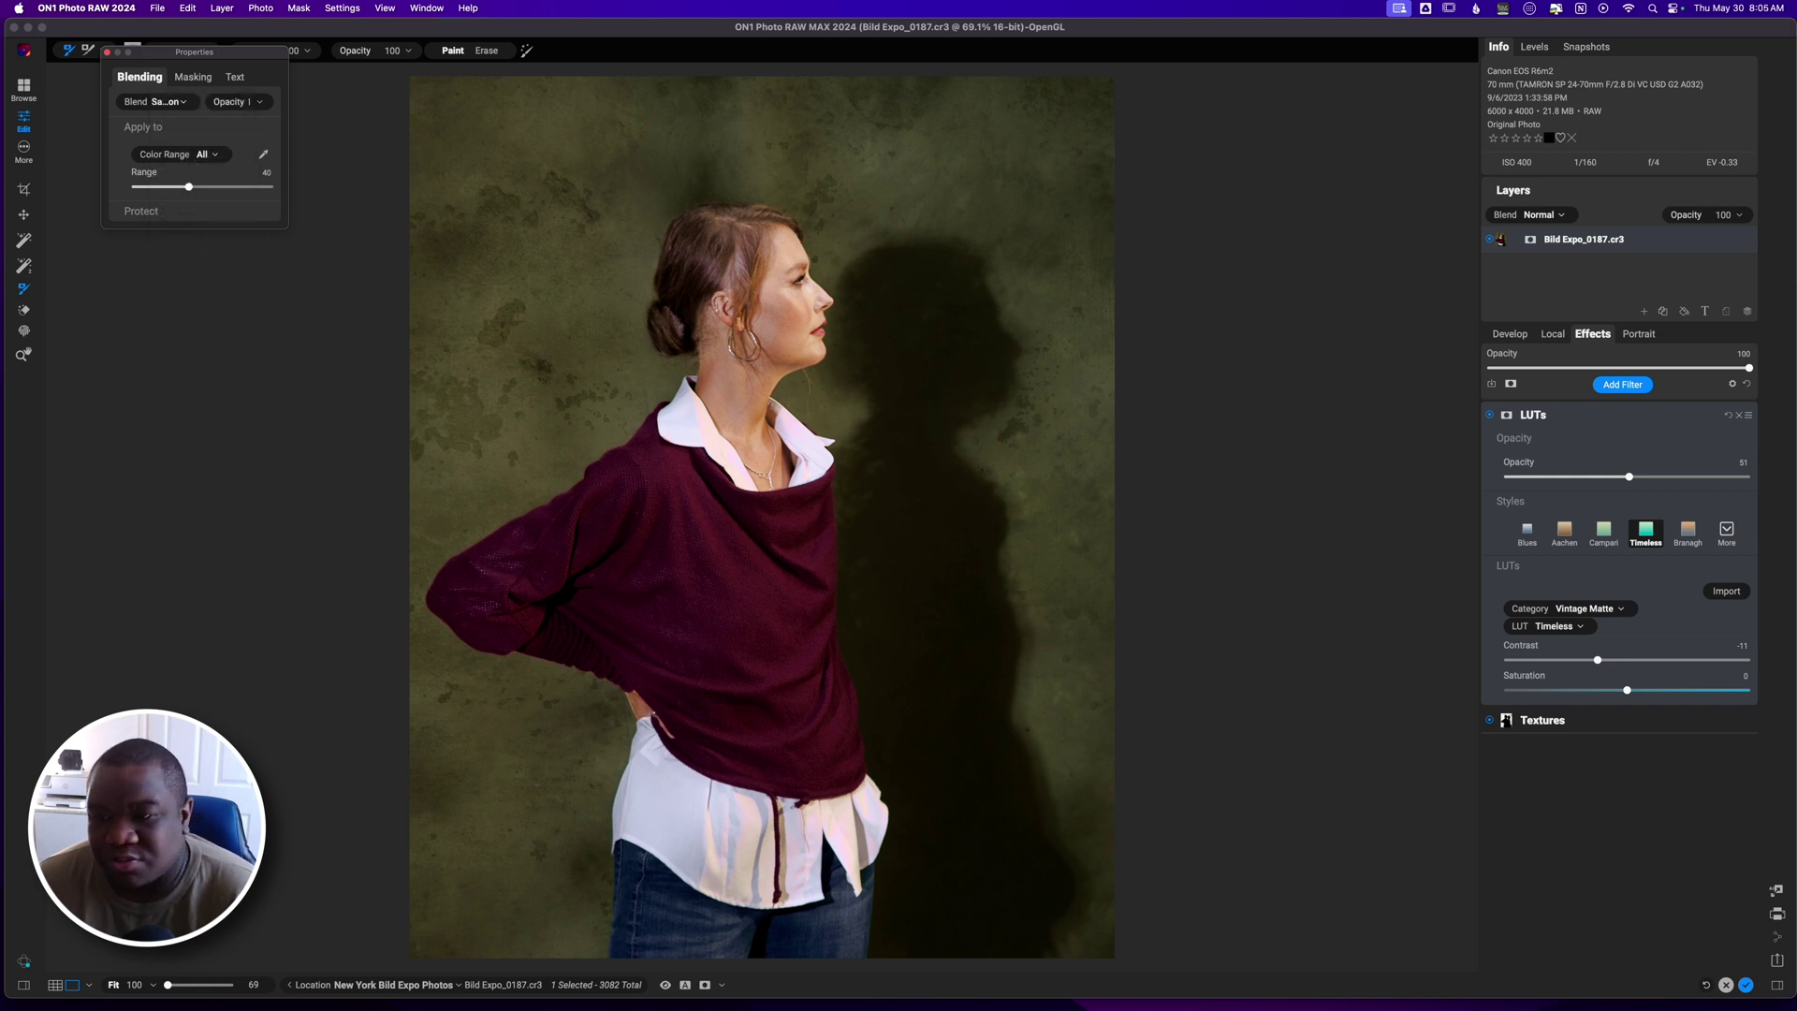
{"action": "left_click", "coordinate": [1488, 414]}
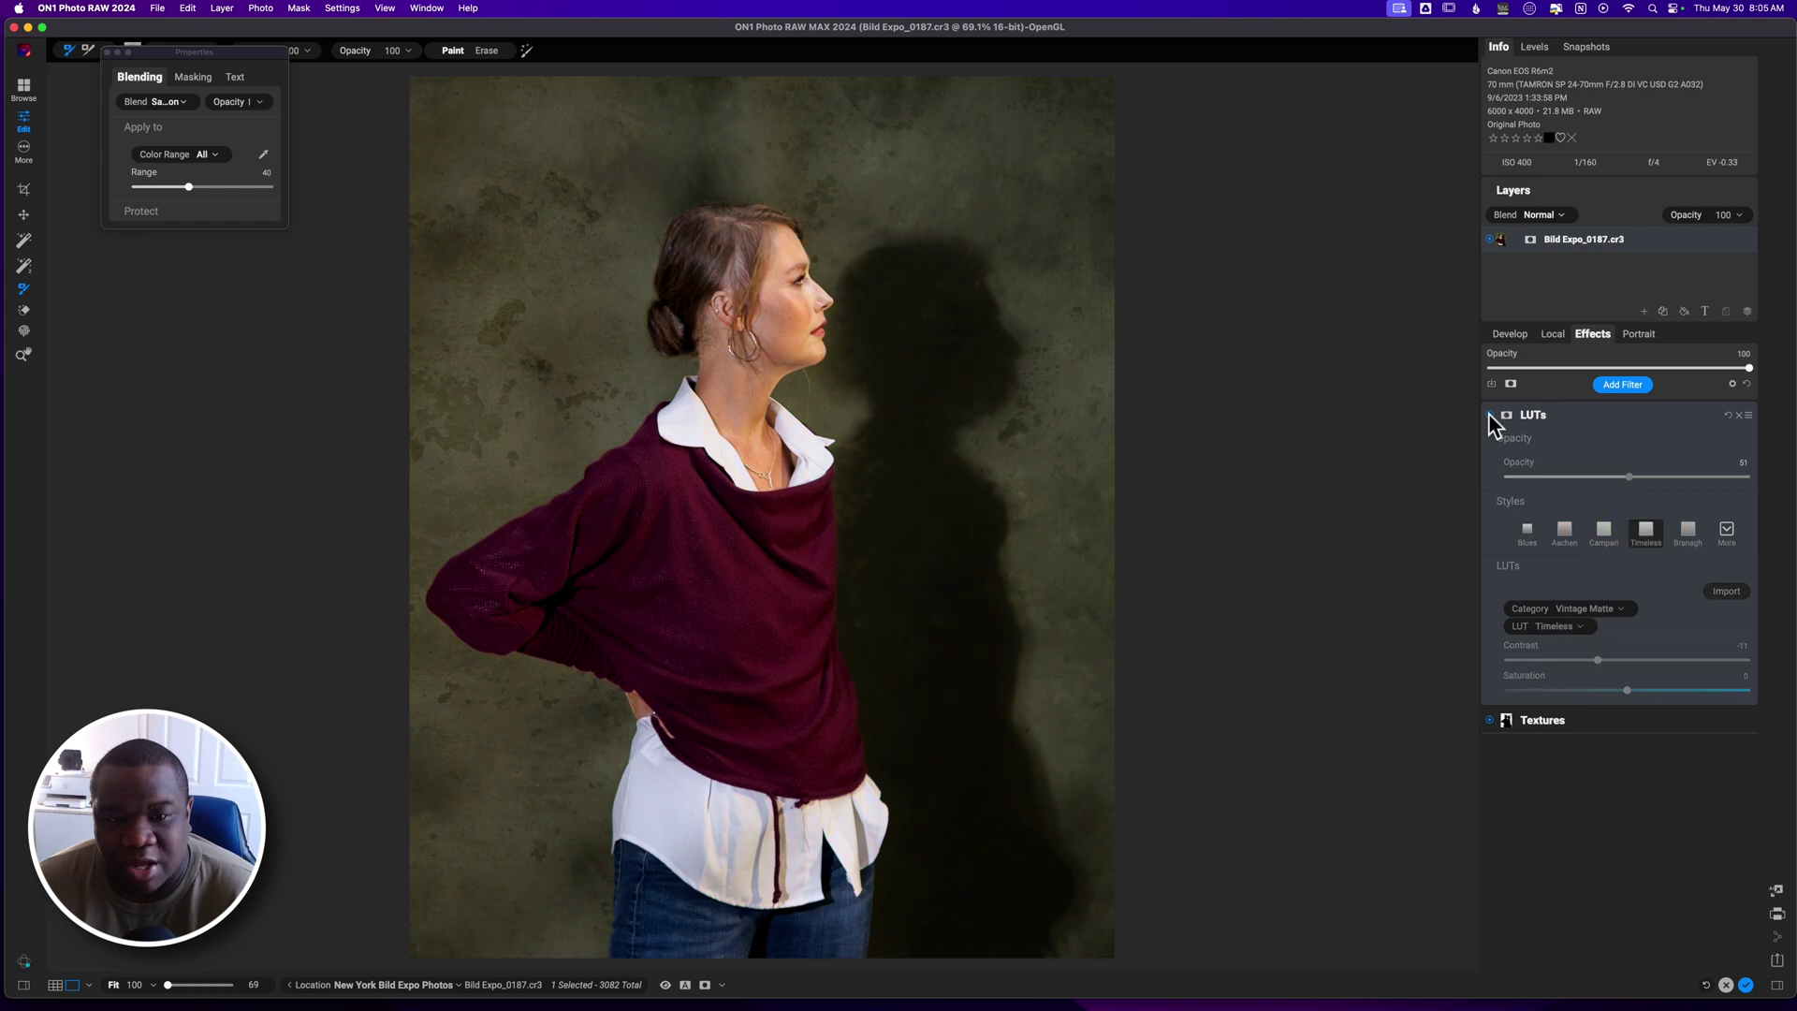
{"action": "left_click", "coordinate": [1488, 413]}
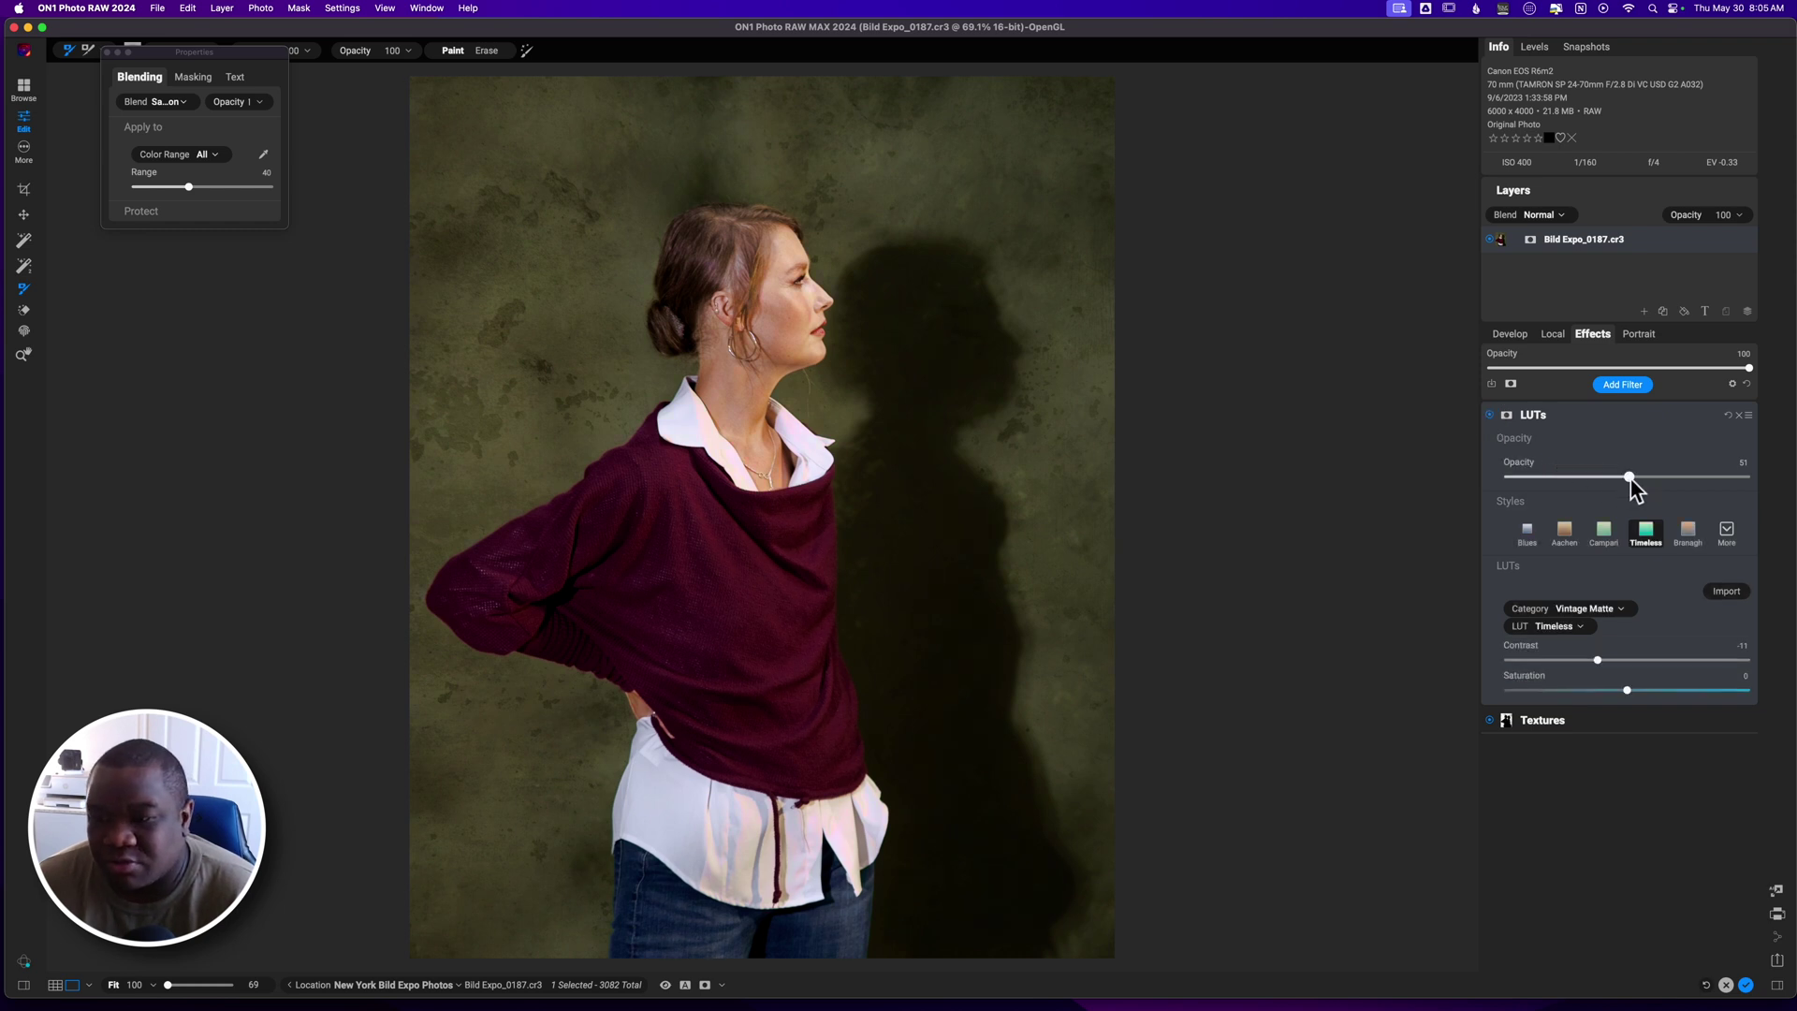
{"action": "left_click_drag", "start_coordinate": [1631, 478], "coordinate": [1578, 485]}
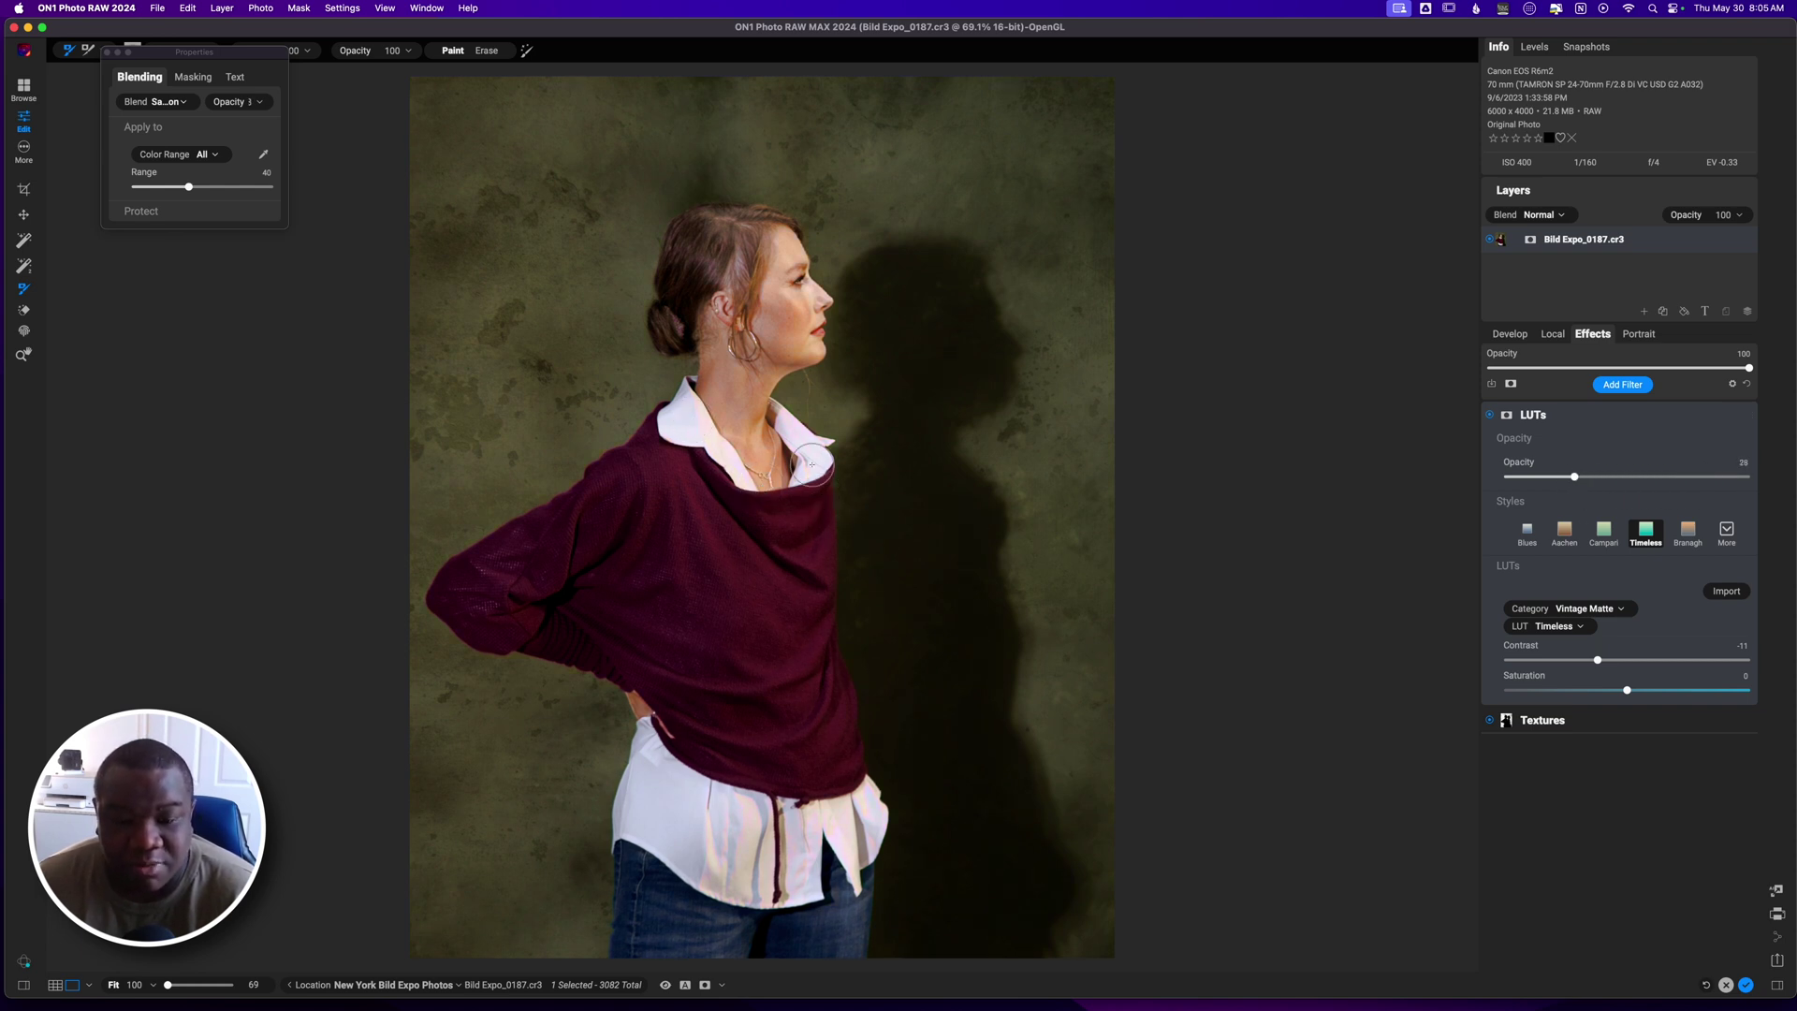
{"action": "left_click", "coordinate": [1490, 415]}
{"action": "left_click", "coordinate": [1490, 415]}
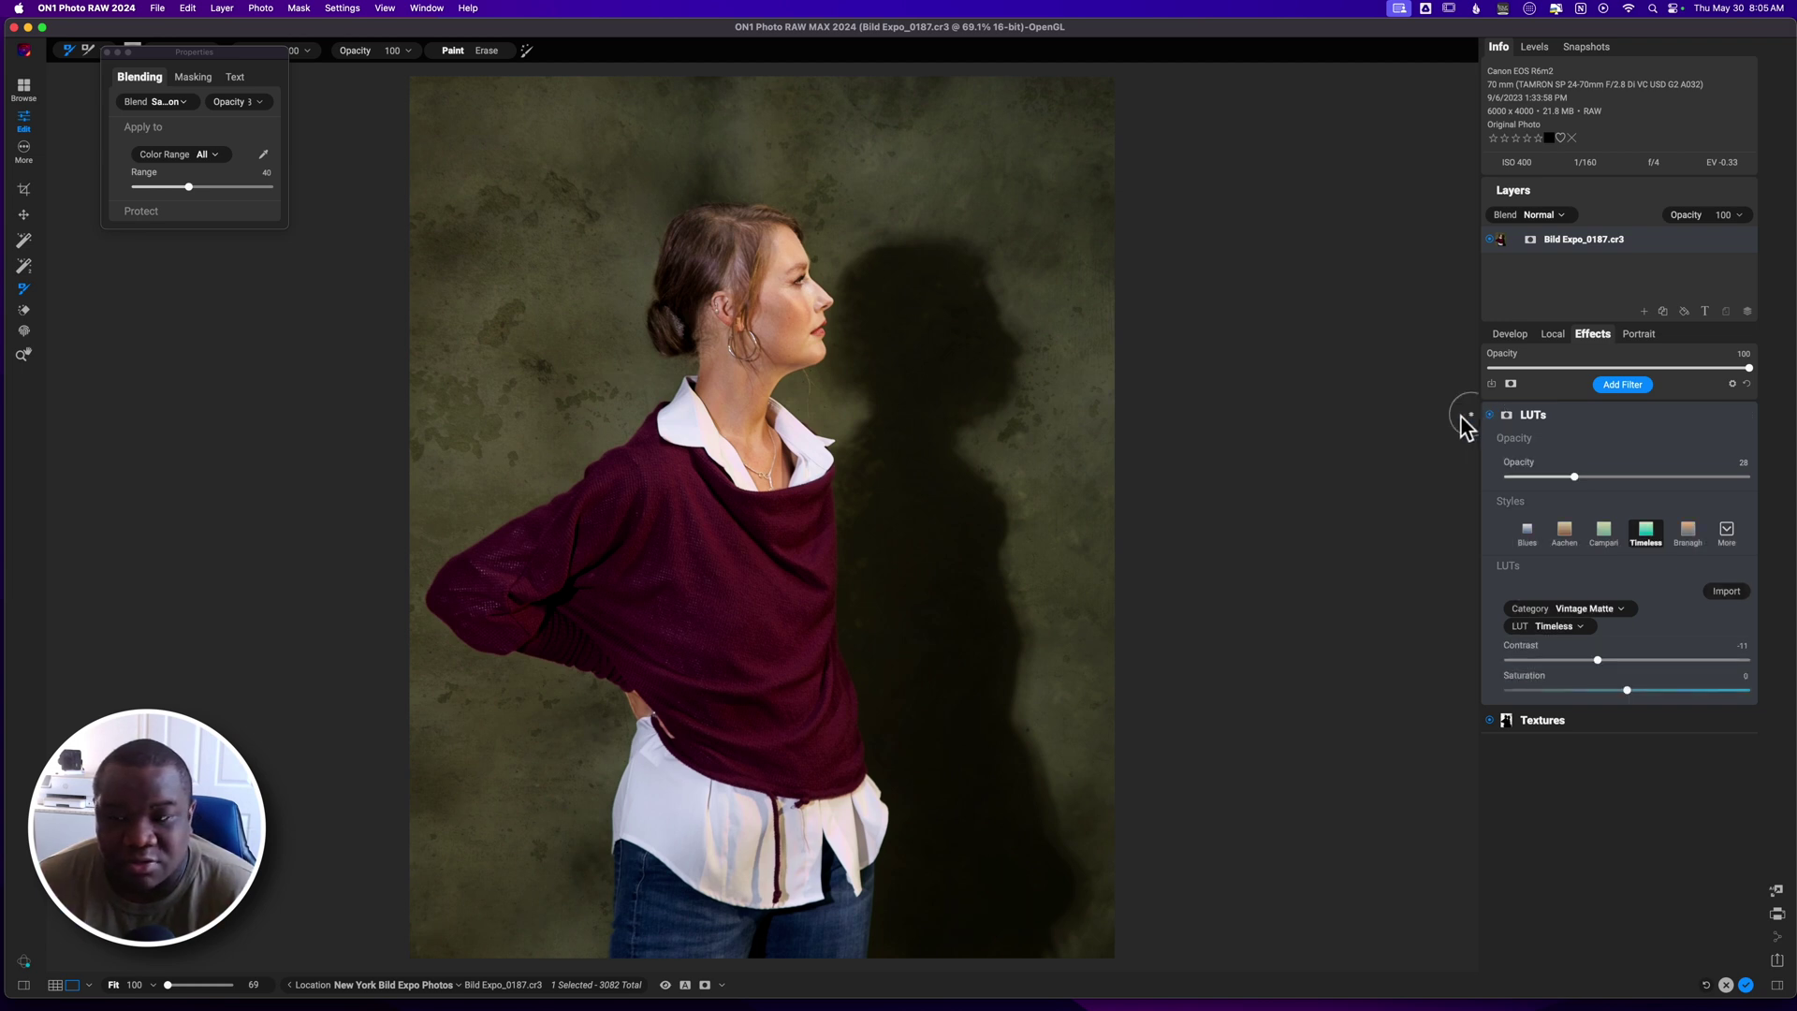
{"action": "left_click", "coordinate": [186, 104]}
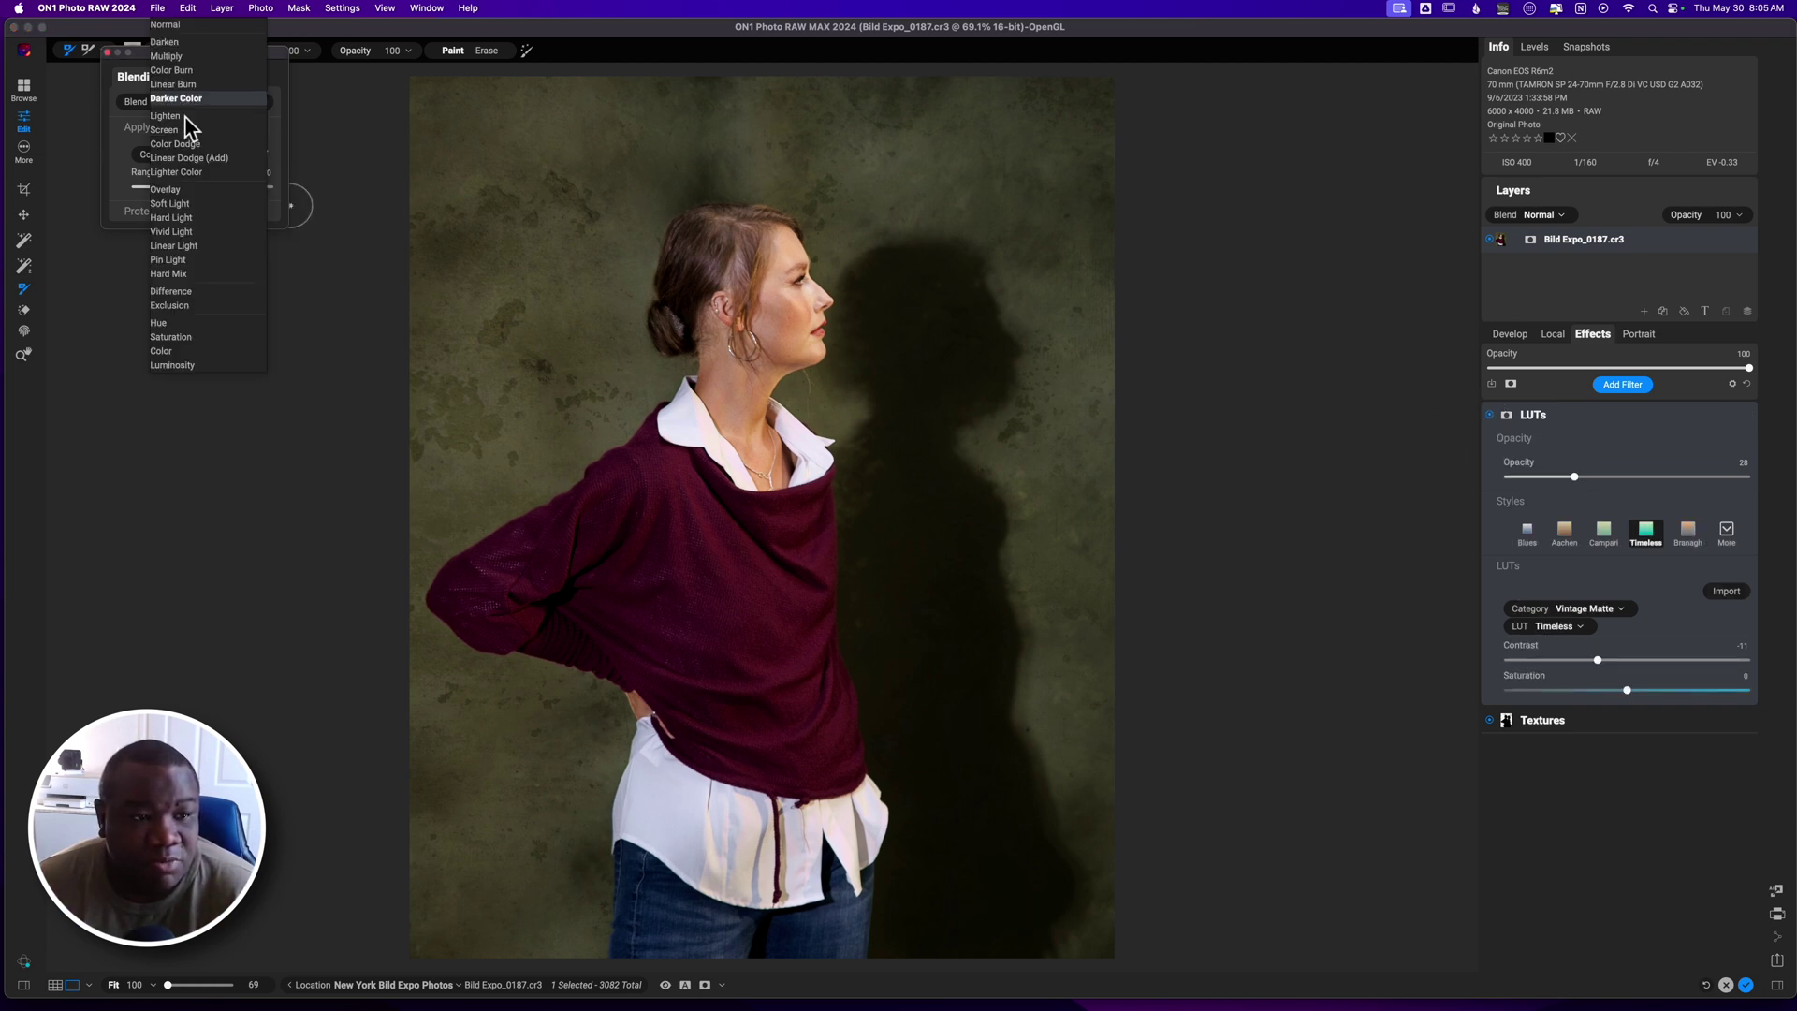
{"action": "left_click", "coordinate": [186, 351]}
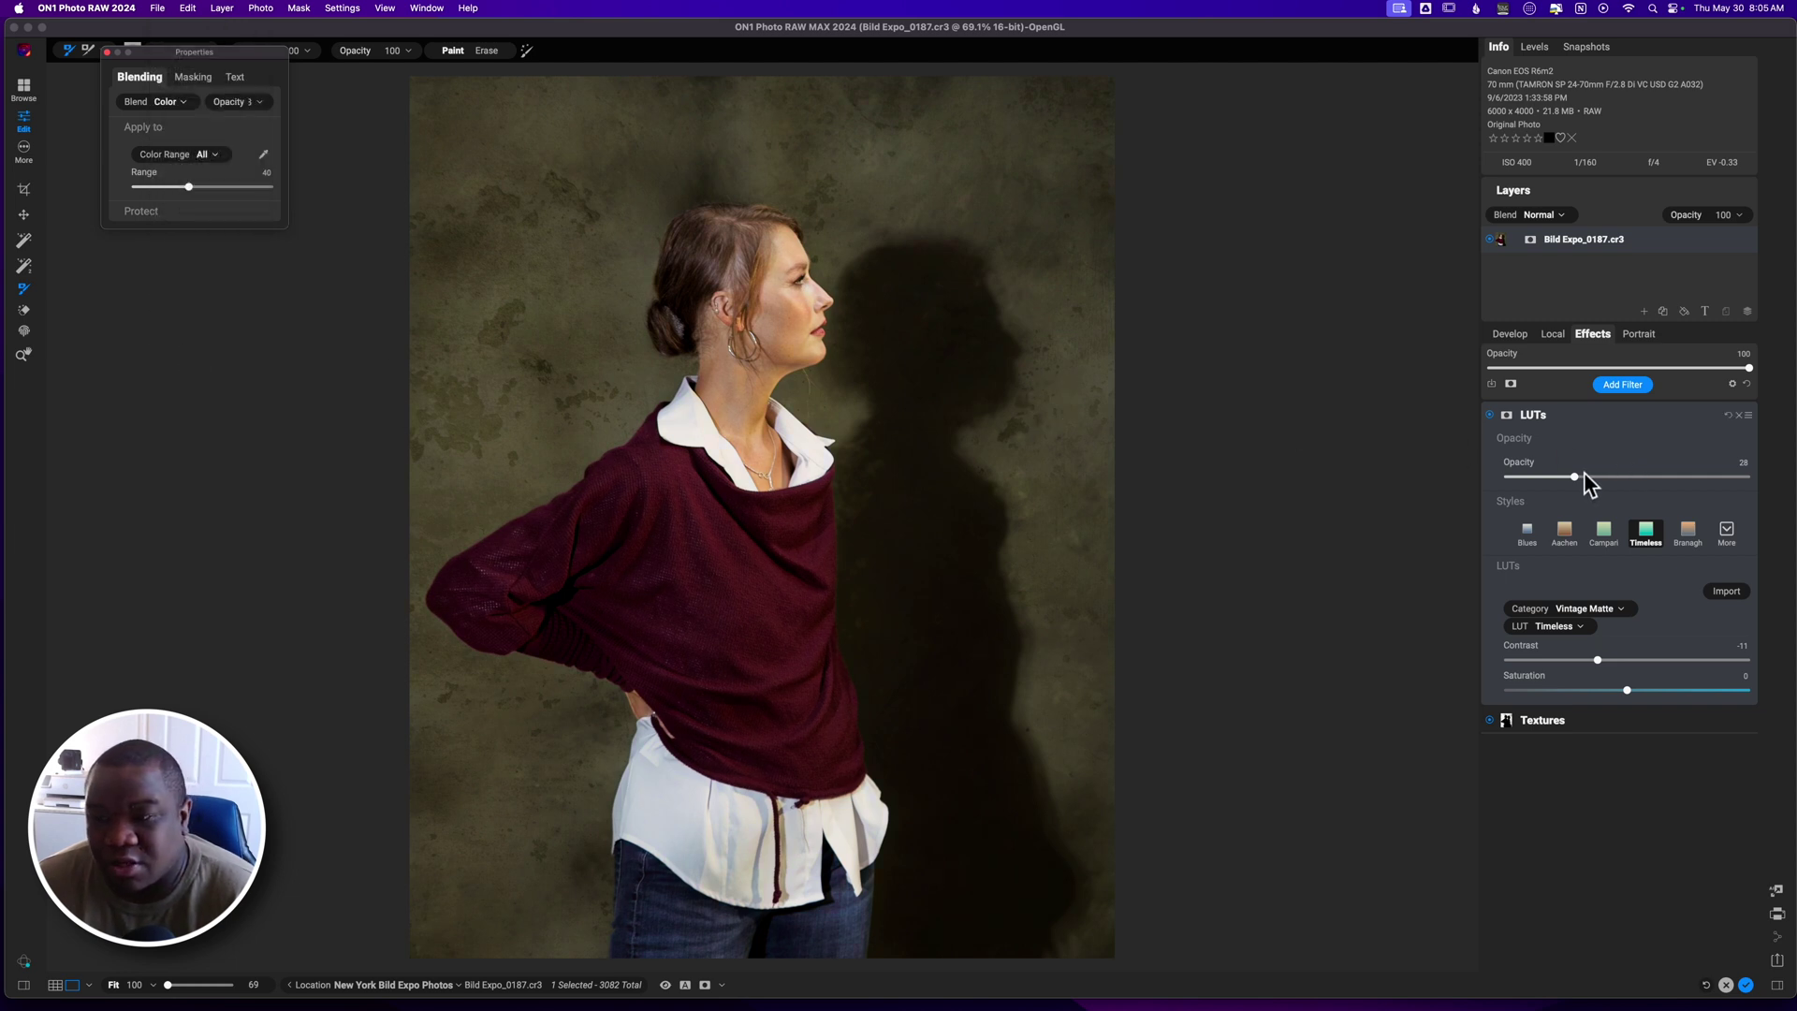
{"action": "left_click", "coordinate": [1584, 475]}
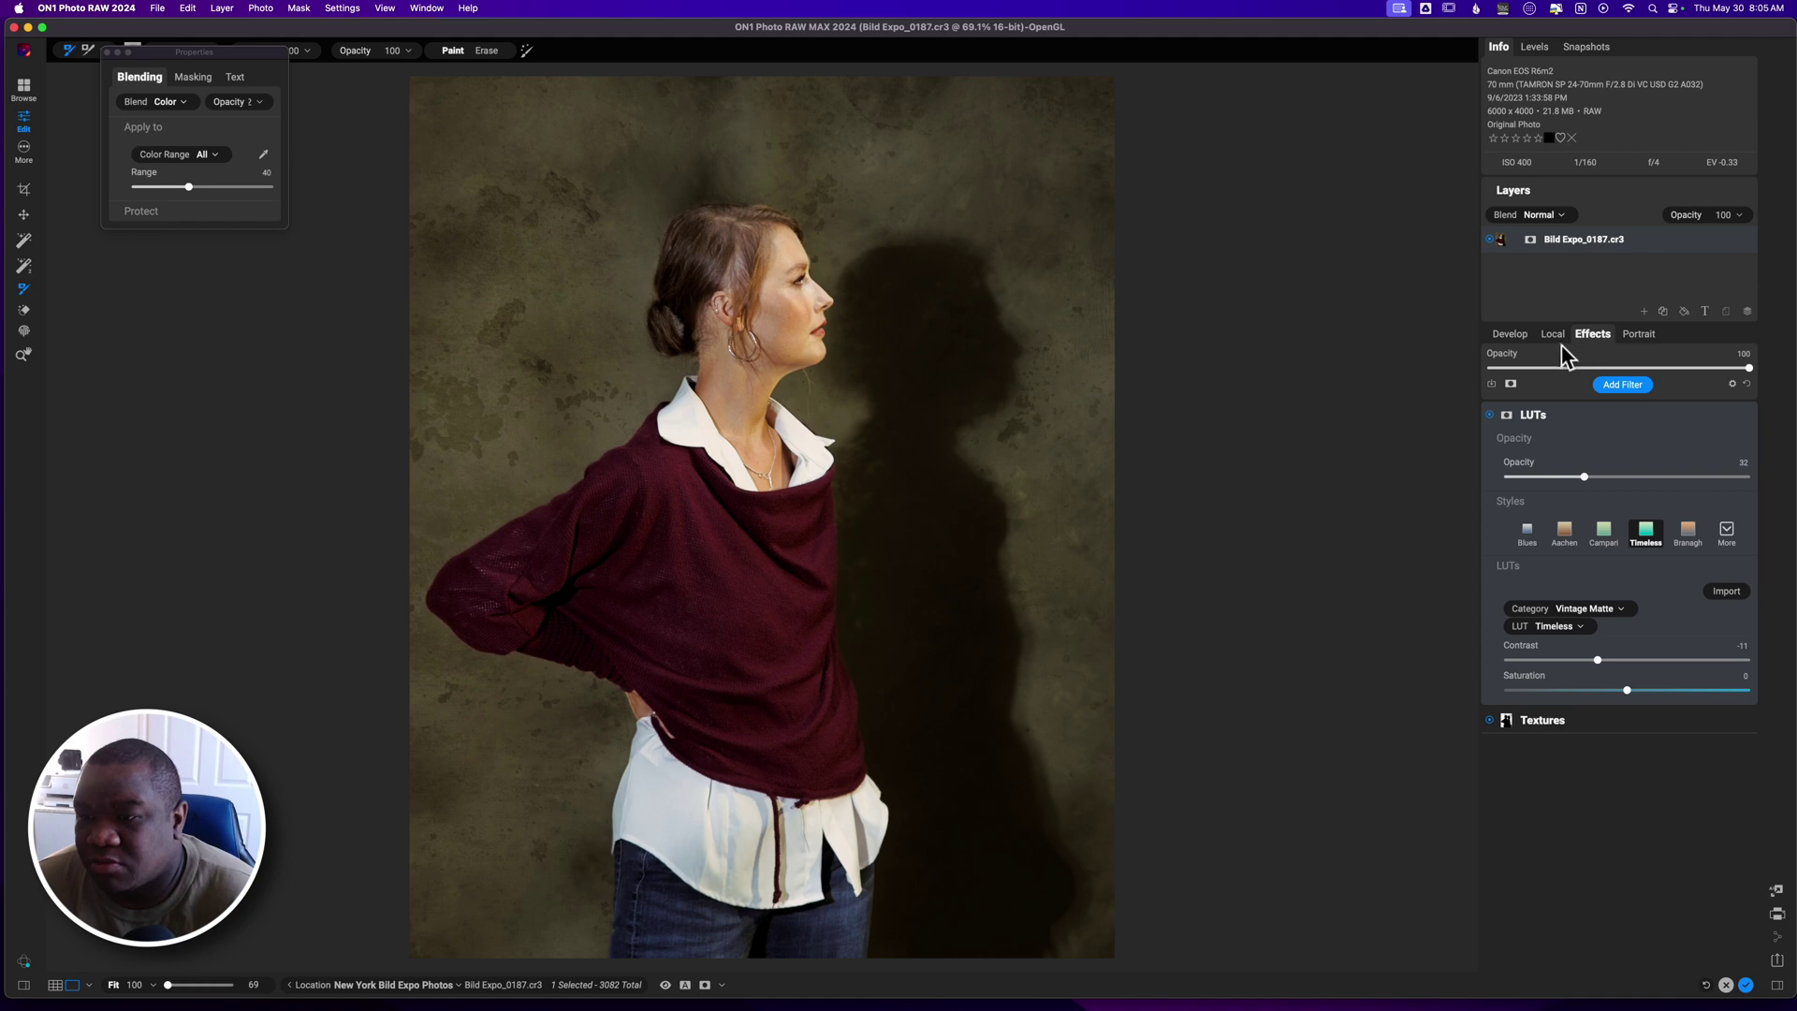
- Add Ilford® Delta 3200 film grain with amount 74, size 118 and opacity 45
{"action": "left_click", "coordinate": [1622, 385]}
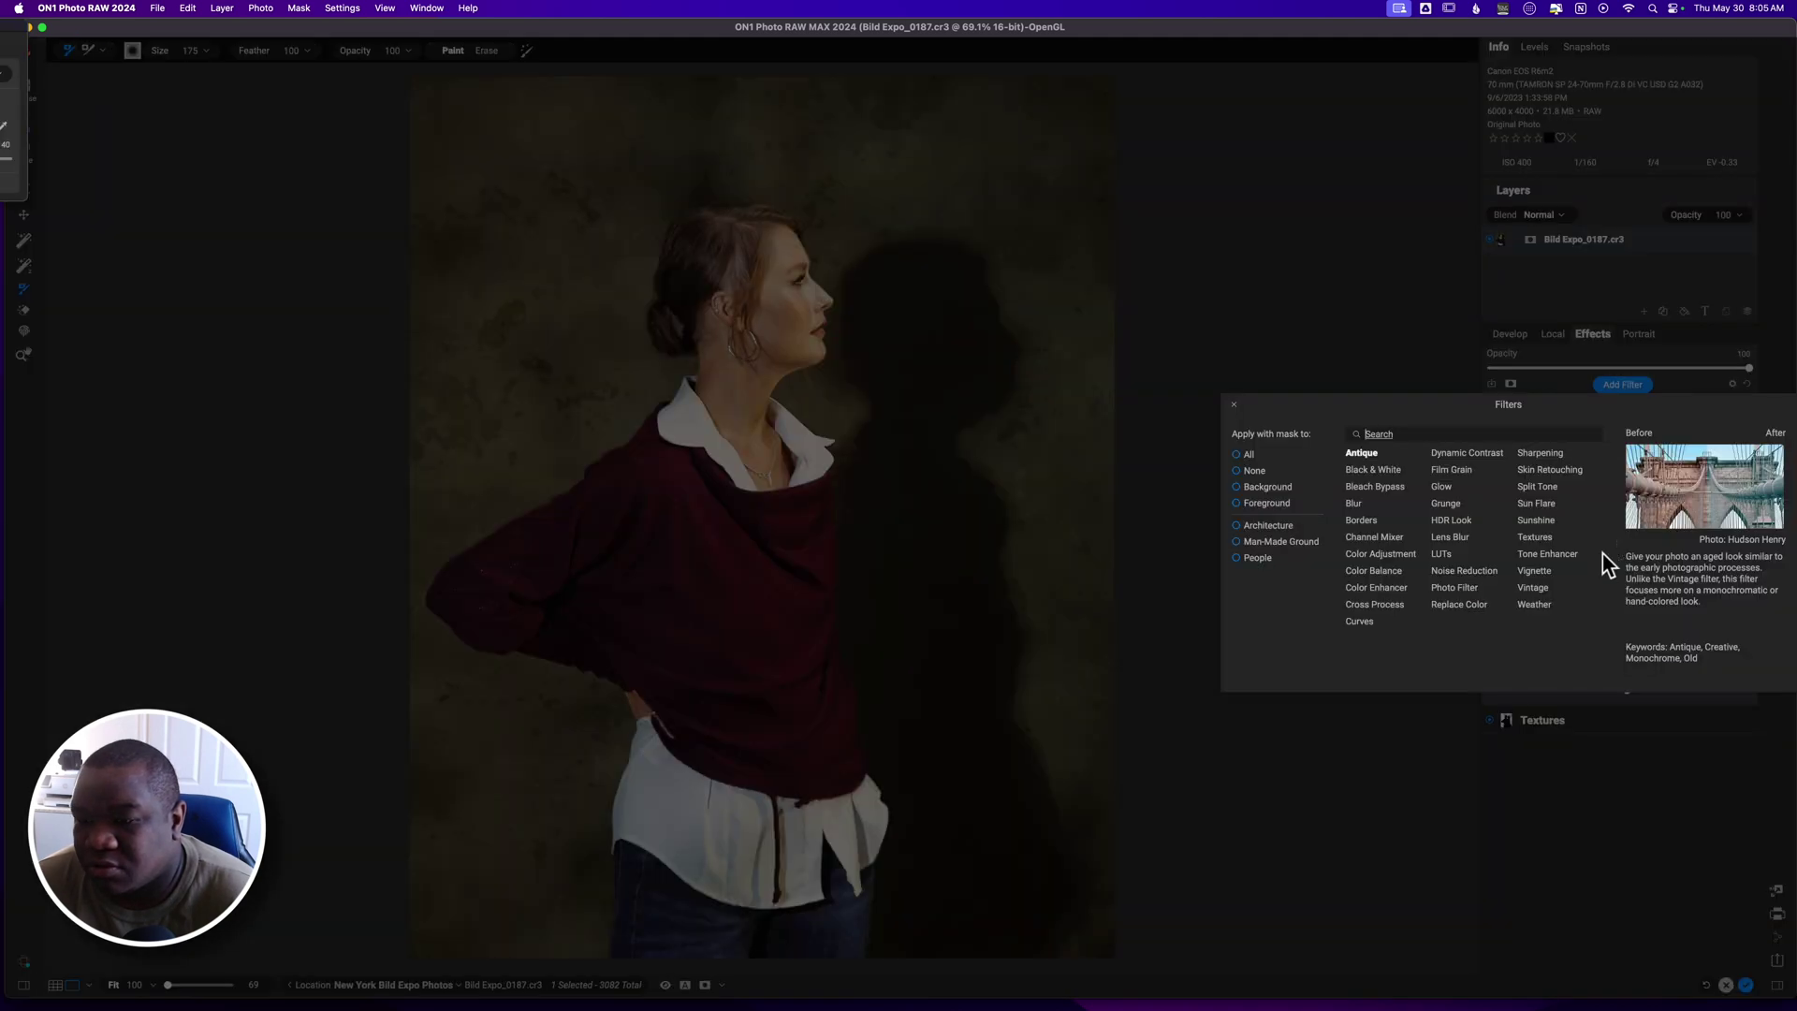
{"action": "left_click", "coordinate": [1456, 471]}
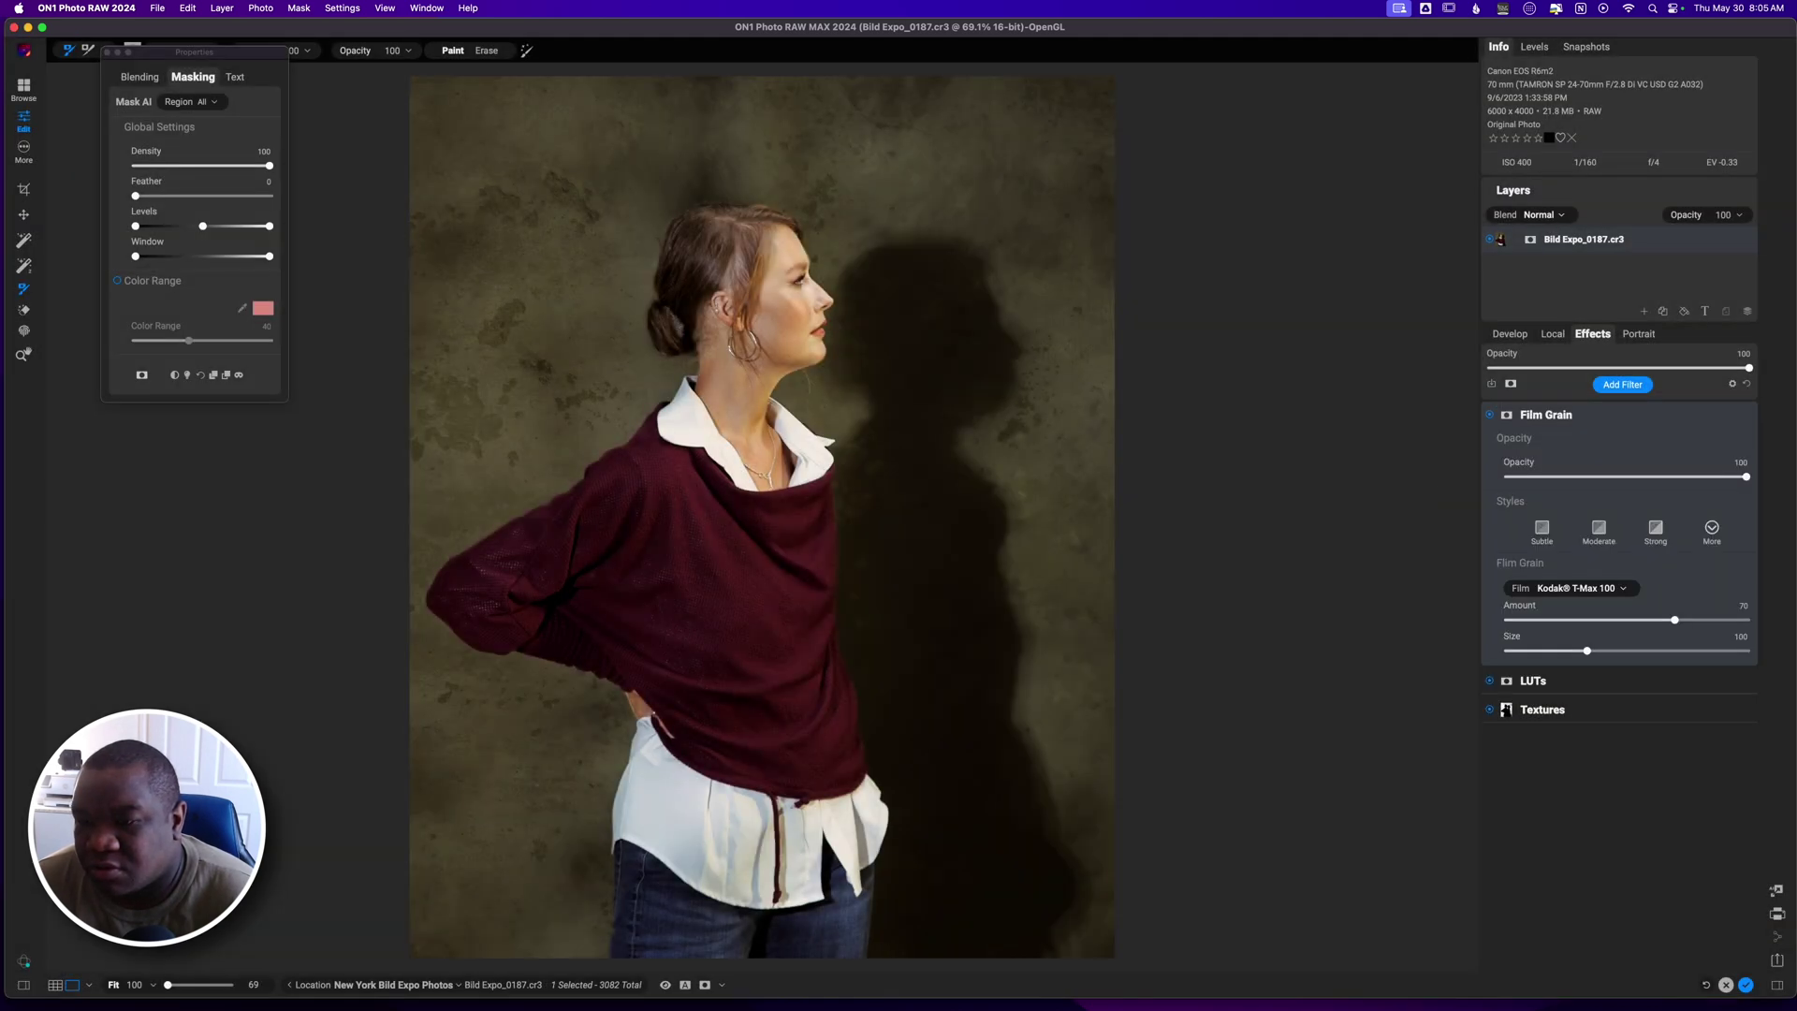
{"action": "left_click", "coordinate": [1591, 588]}
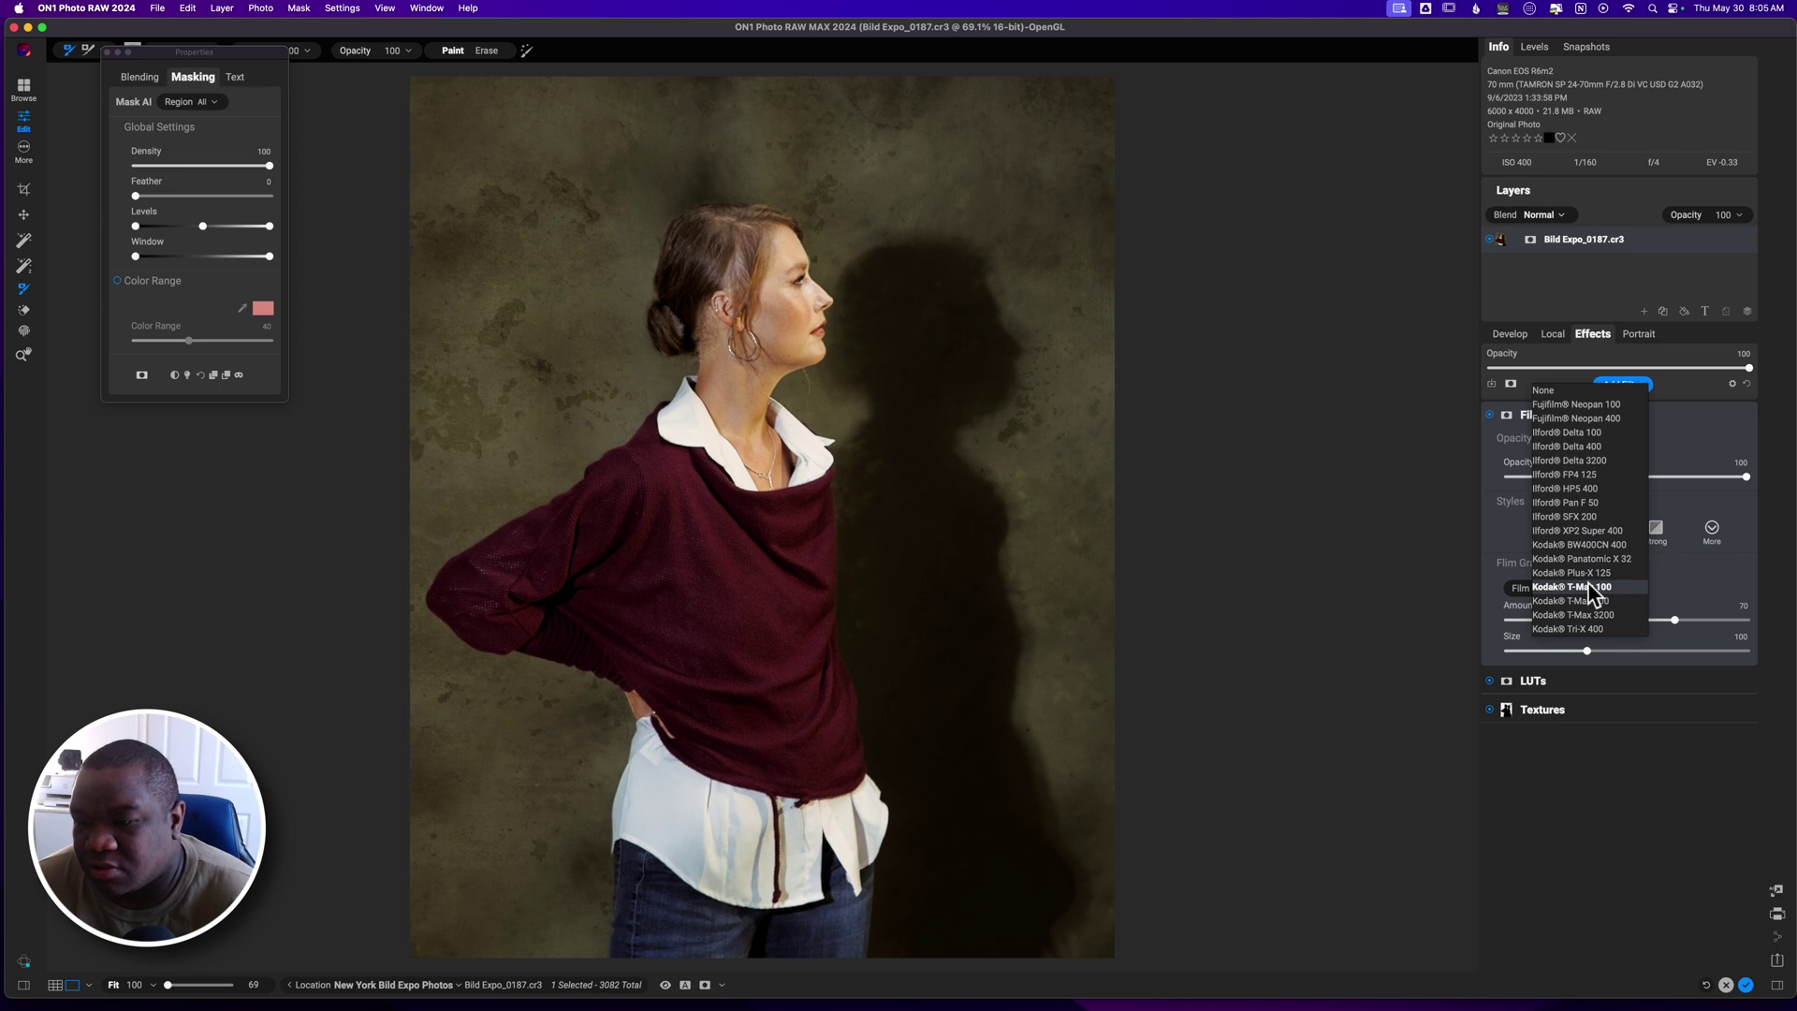
{"action": "left_click", "coordinate": [1576, 459]}
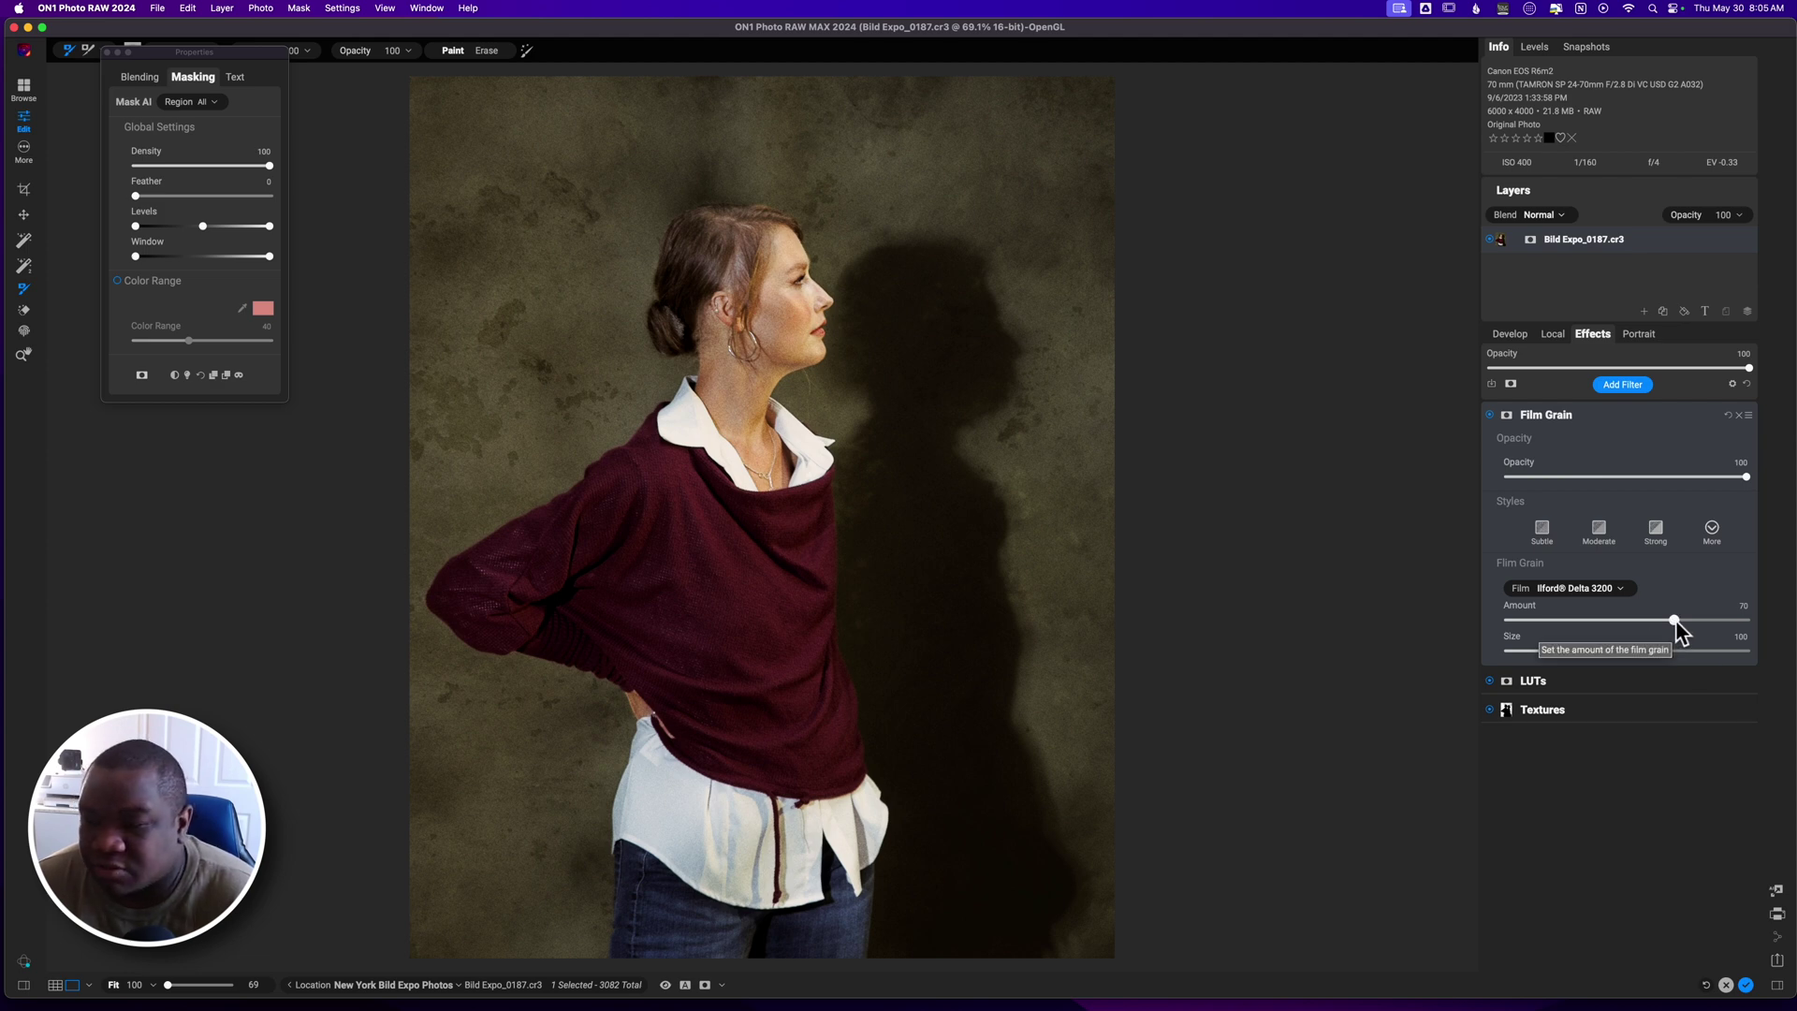
{"action": "mouse_move", "coordinate": [1675, 619]}
{"action": "left_mouse_down"}
{"action": "mouse_move", "coordinate": [1645, 620]}
{"action": "mouse_move", "coordinate": [1684, 619]}
{"action": "left_mouse_up"}
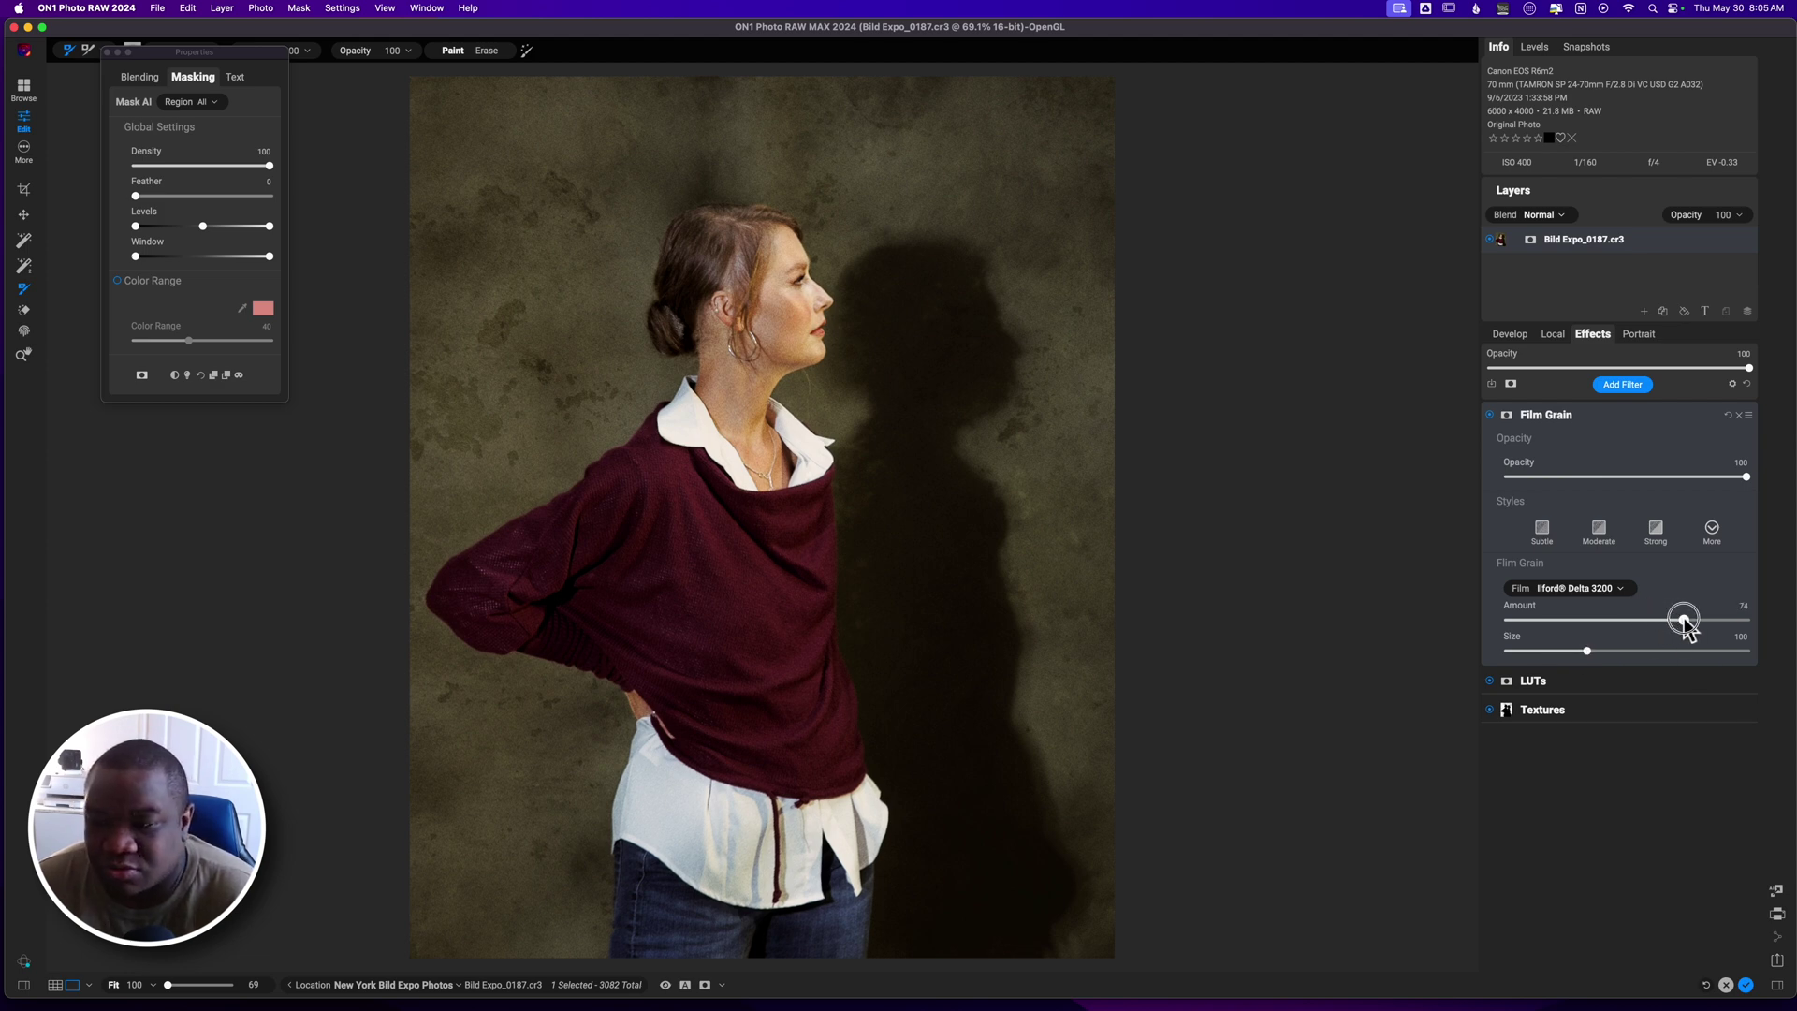
{"action": "left_click", "coordinate": [1589, 651]}
{"action": "left_click_drag", "start_coordinate": [1590, 652], "coordinate": [1617, 656]}
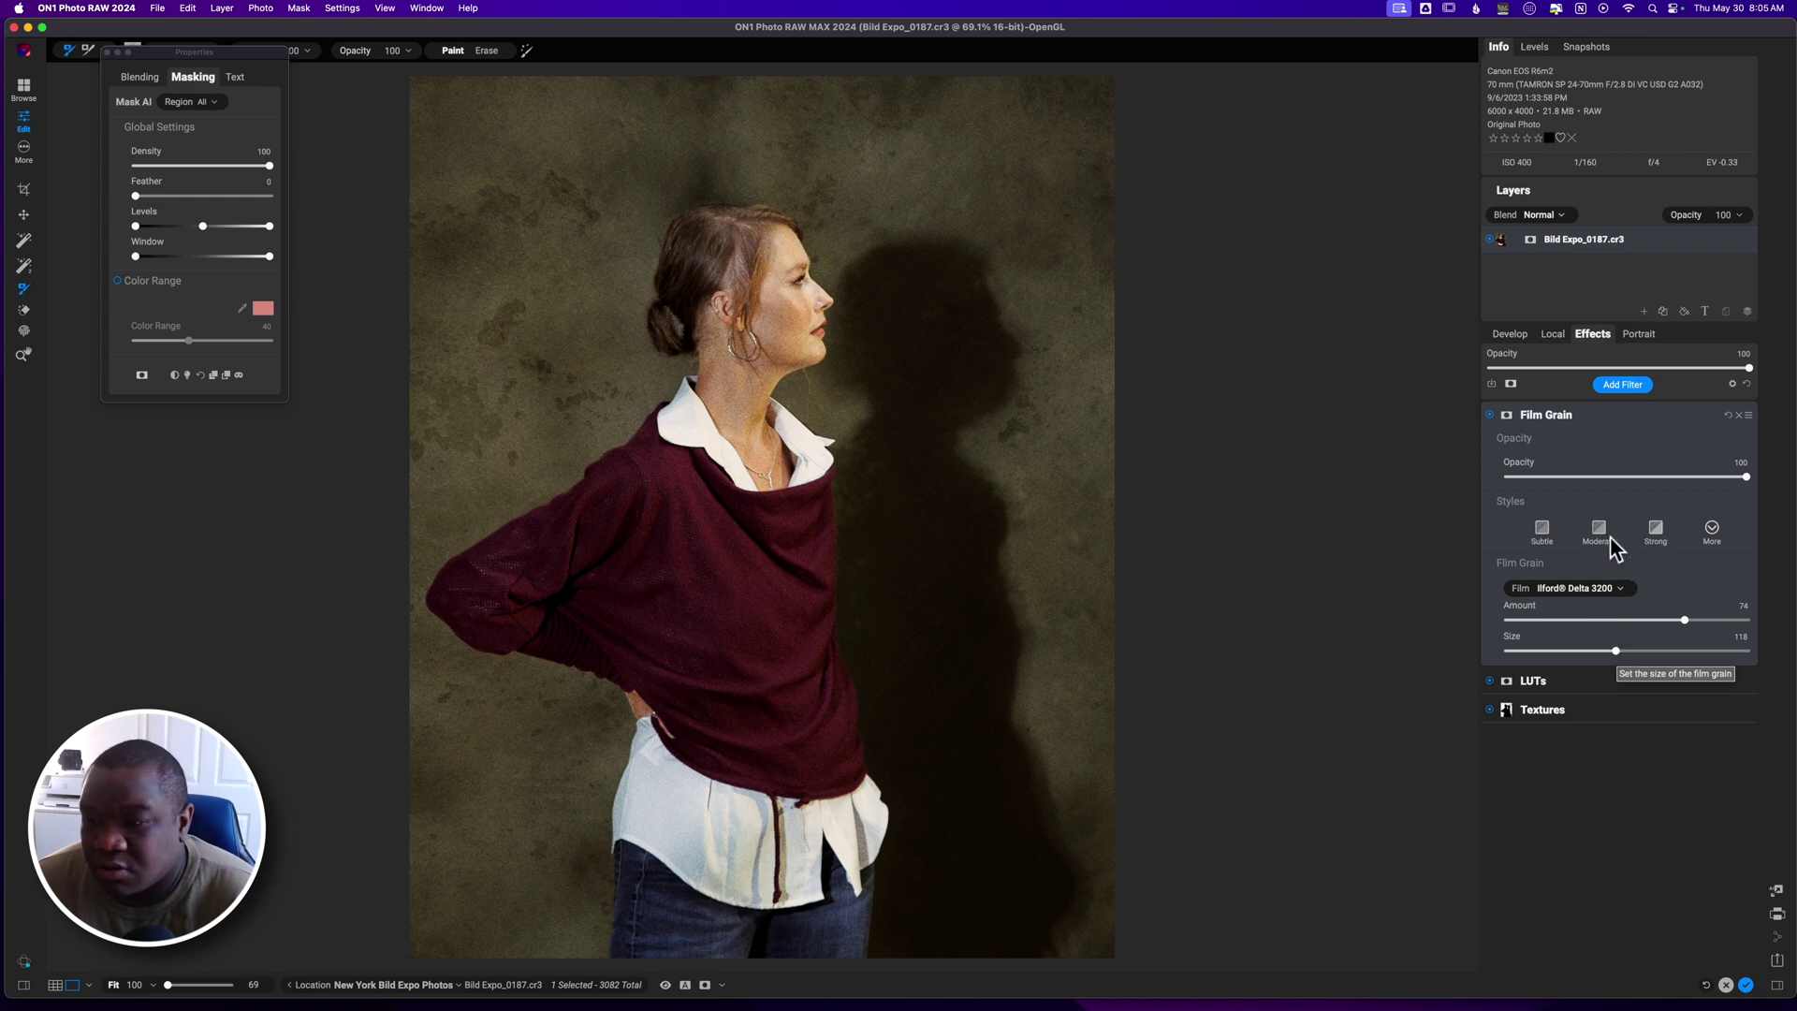
{"action": "left_click_drag", "start_coordinate": [1747, 478], "coordinate": [1681, 479]}
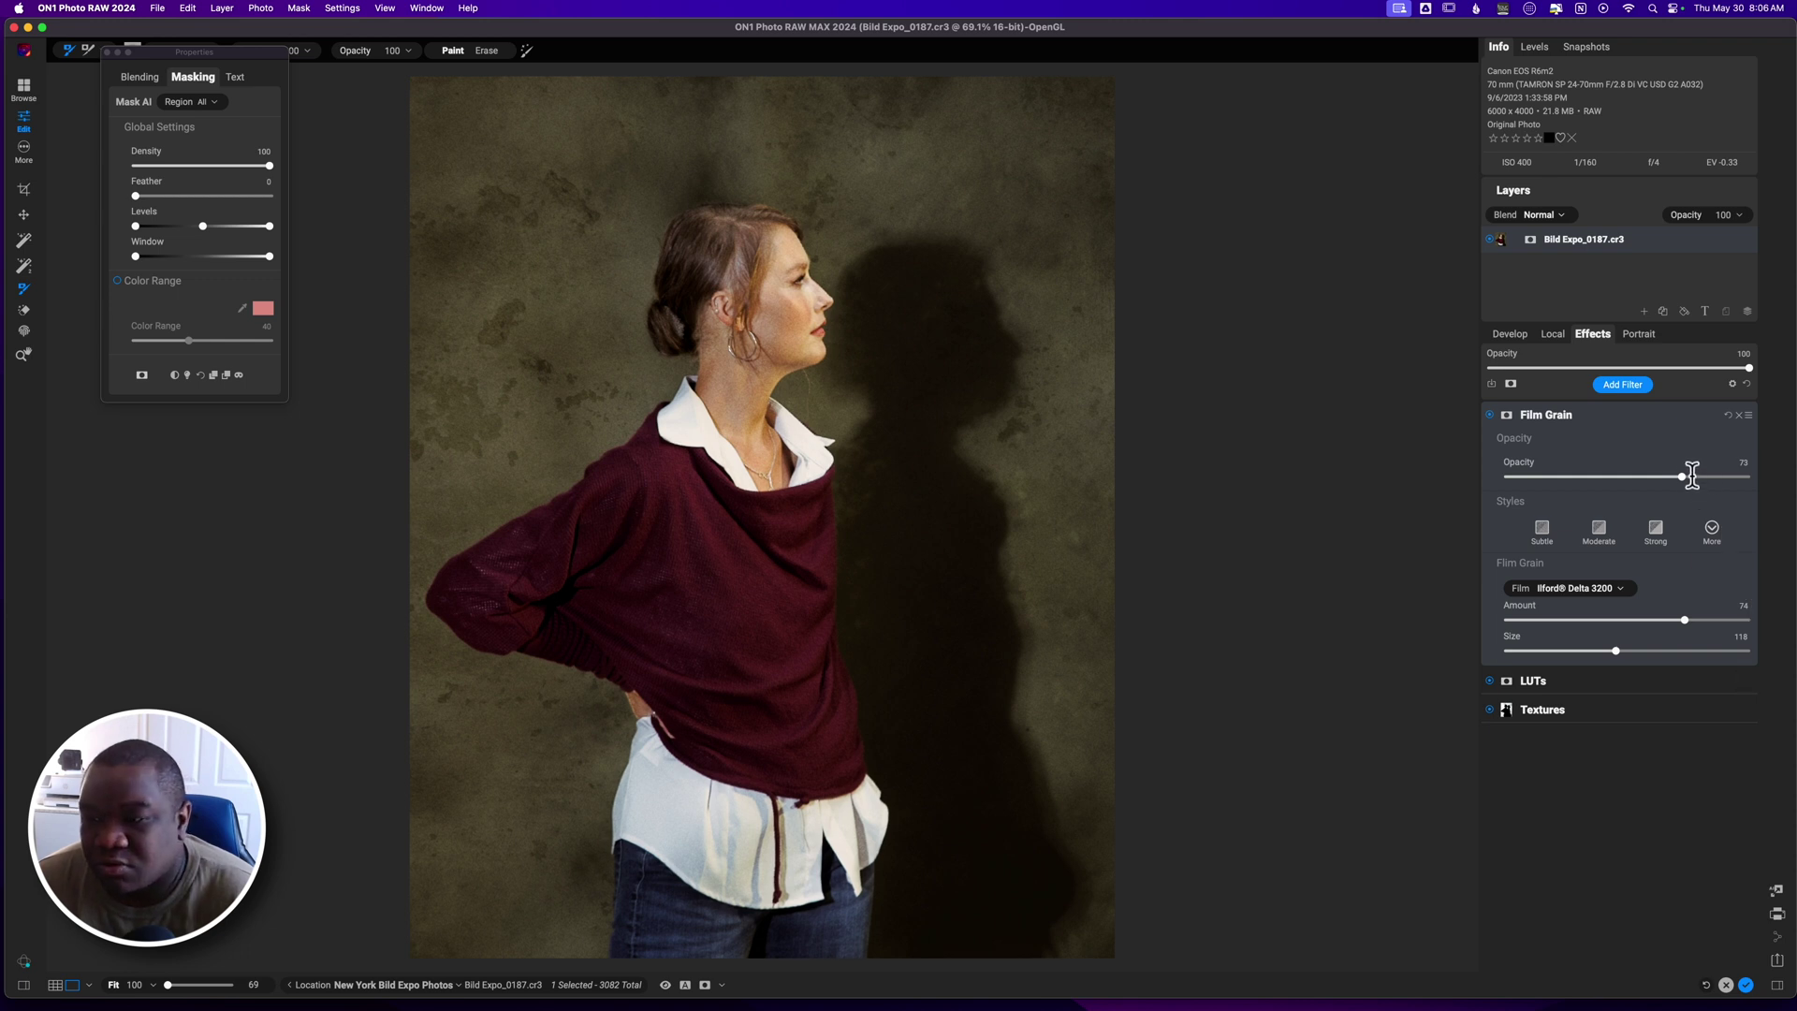
{"action": "left_click_drag", "start_coordinate": [1682, 478], "coordinate": [1613, 481]}
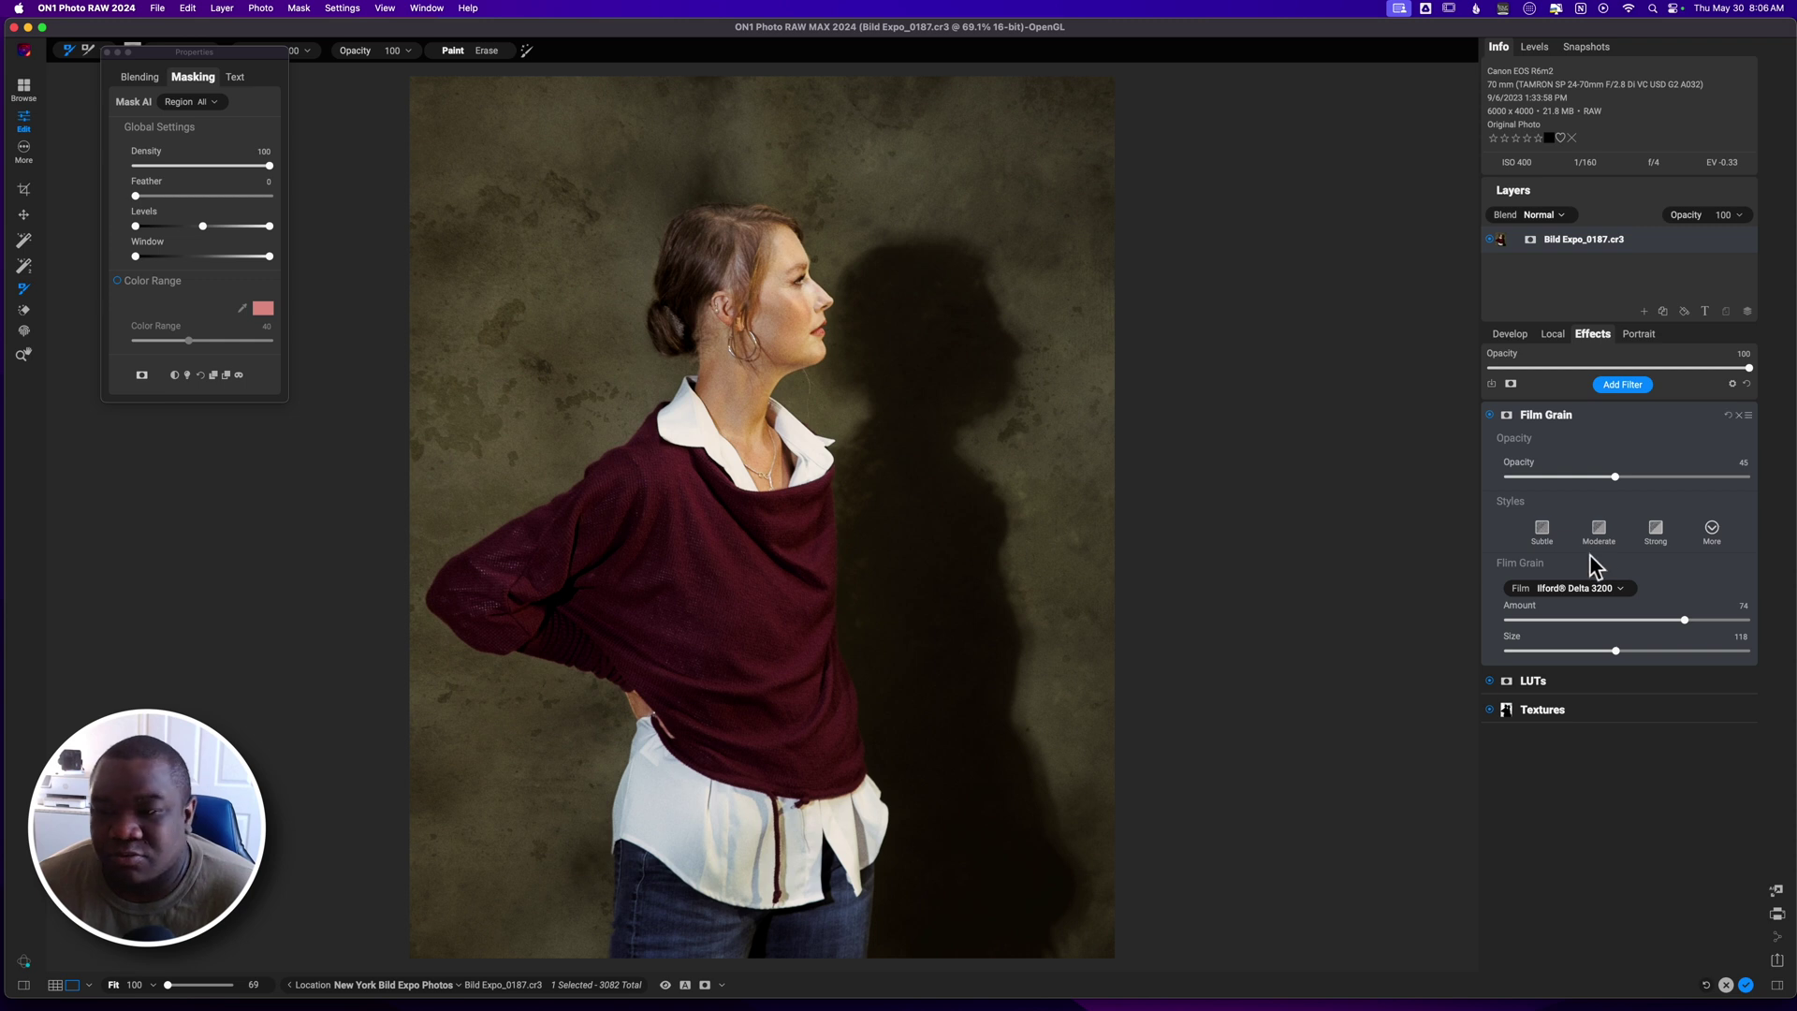
{"action": "left_click", "coordinate": [1586, 417]}
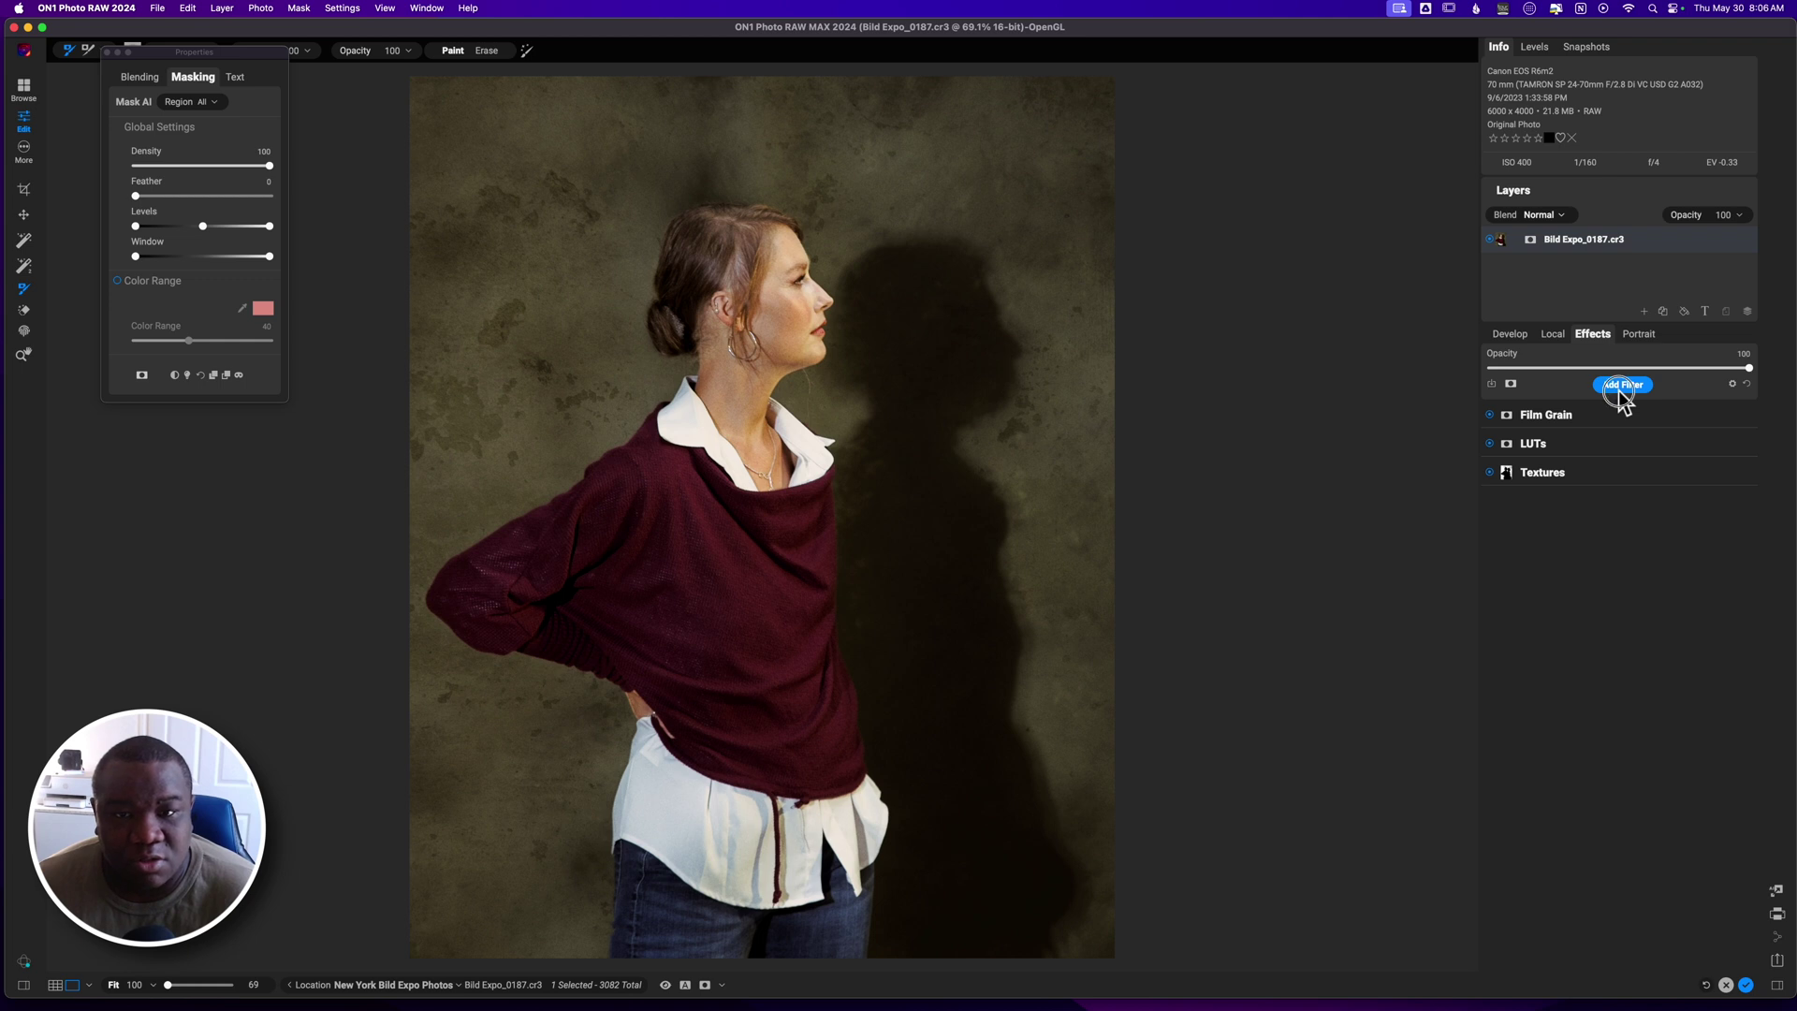
- Add a Warm-style Antique filter at opacity 26 with fade raised to 37
{"action": "left_click", "coordinate": [1620, 390]}
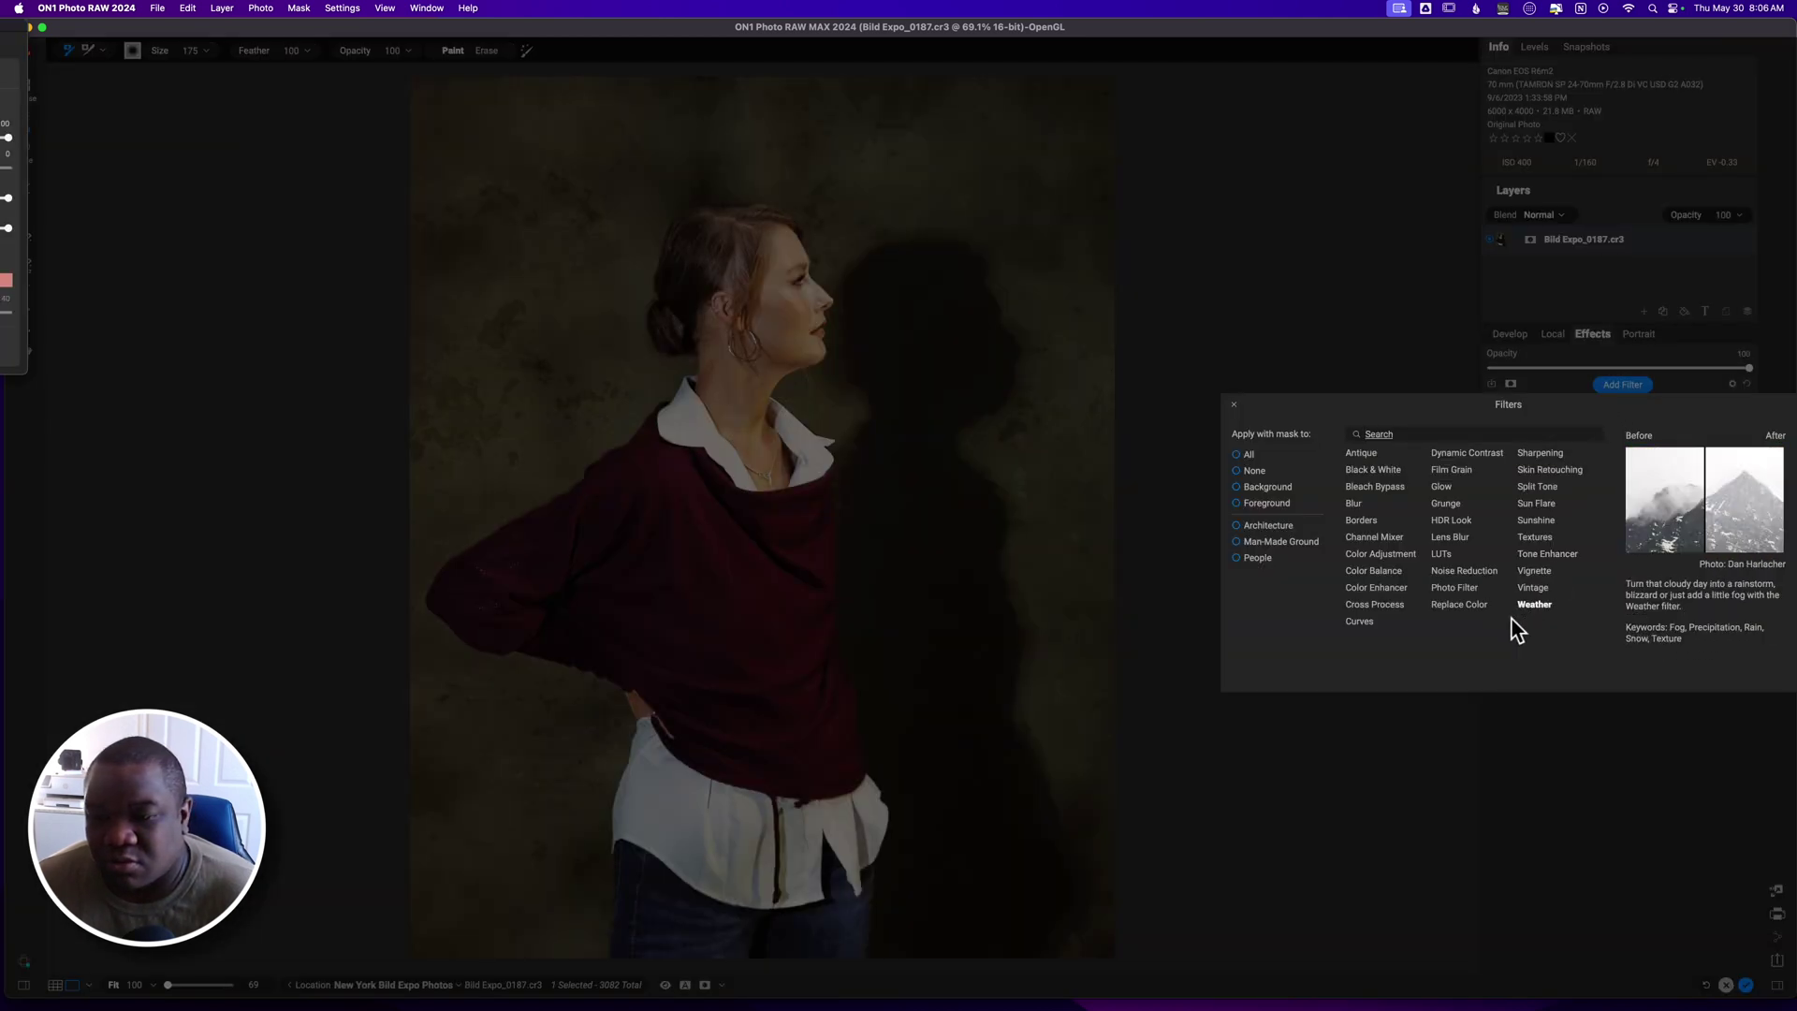
{"action": "left_click", "coordinate": [1363, 453]}
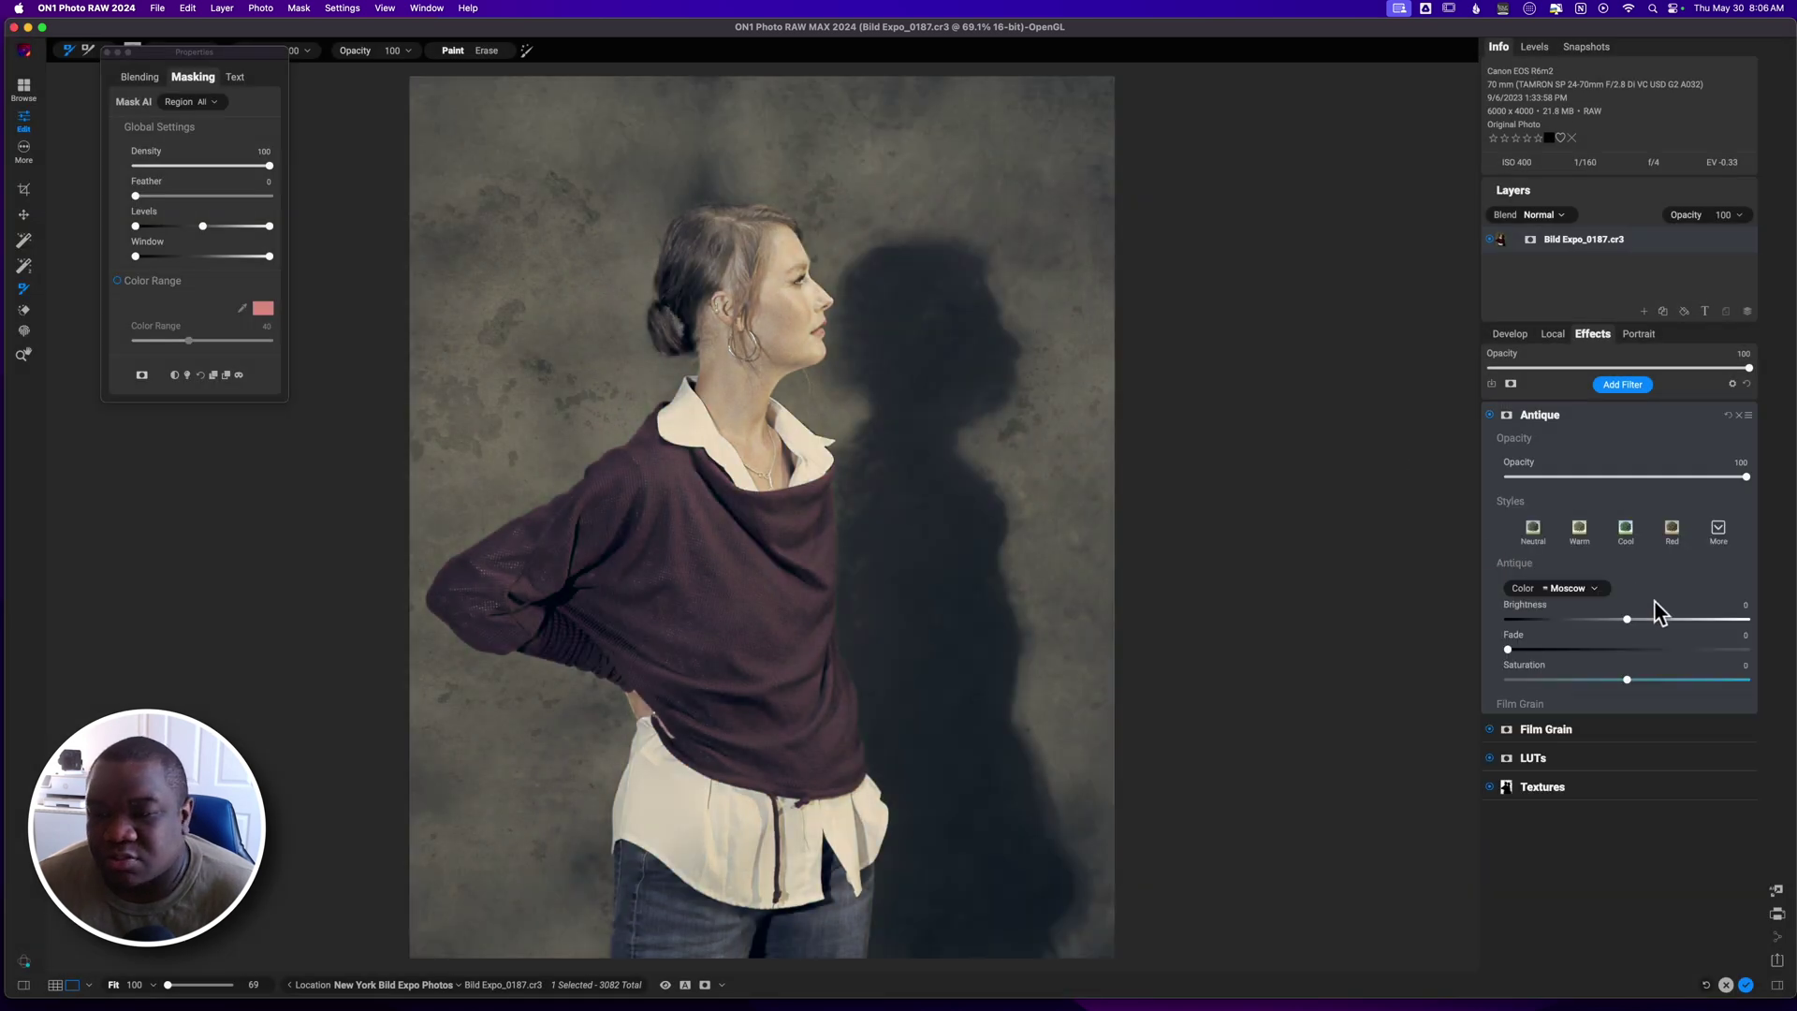
{"action": "left_click", "coordinate": [1673, 531]}
{"action": "left_click", "coordinate": [1578, 534]}
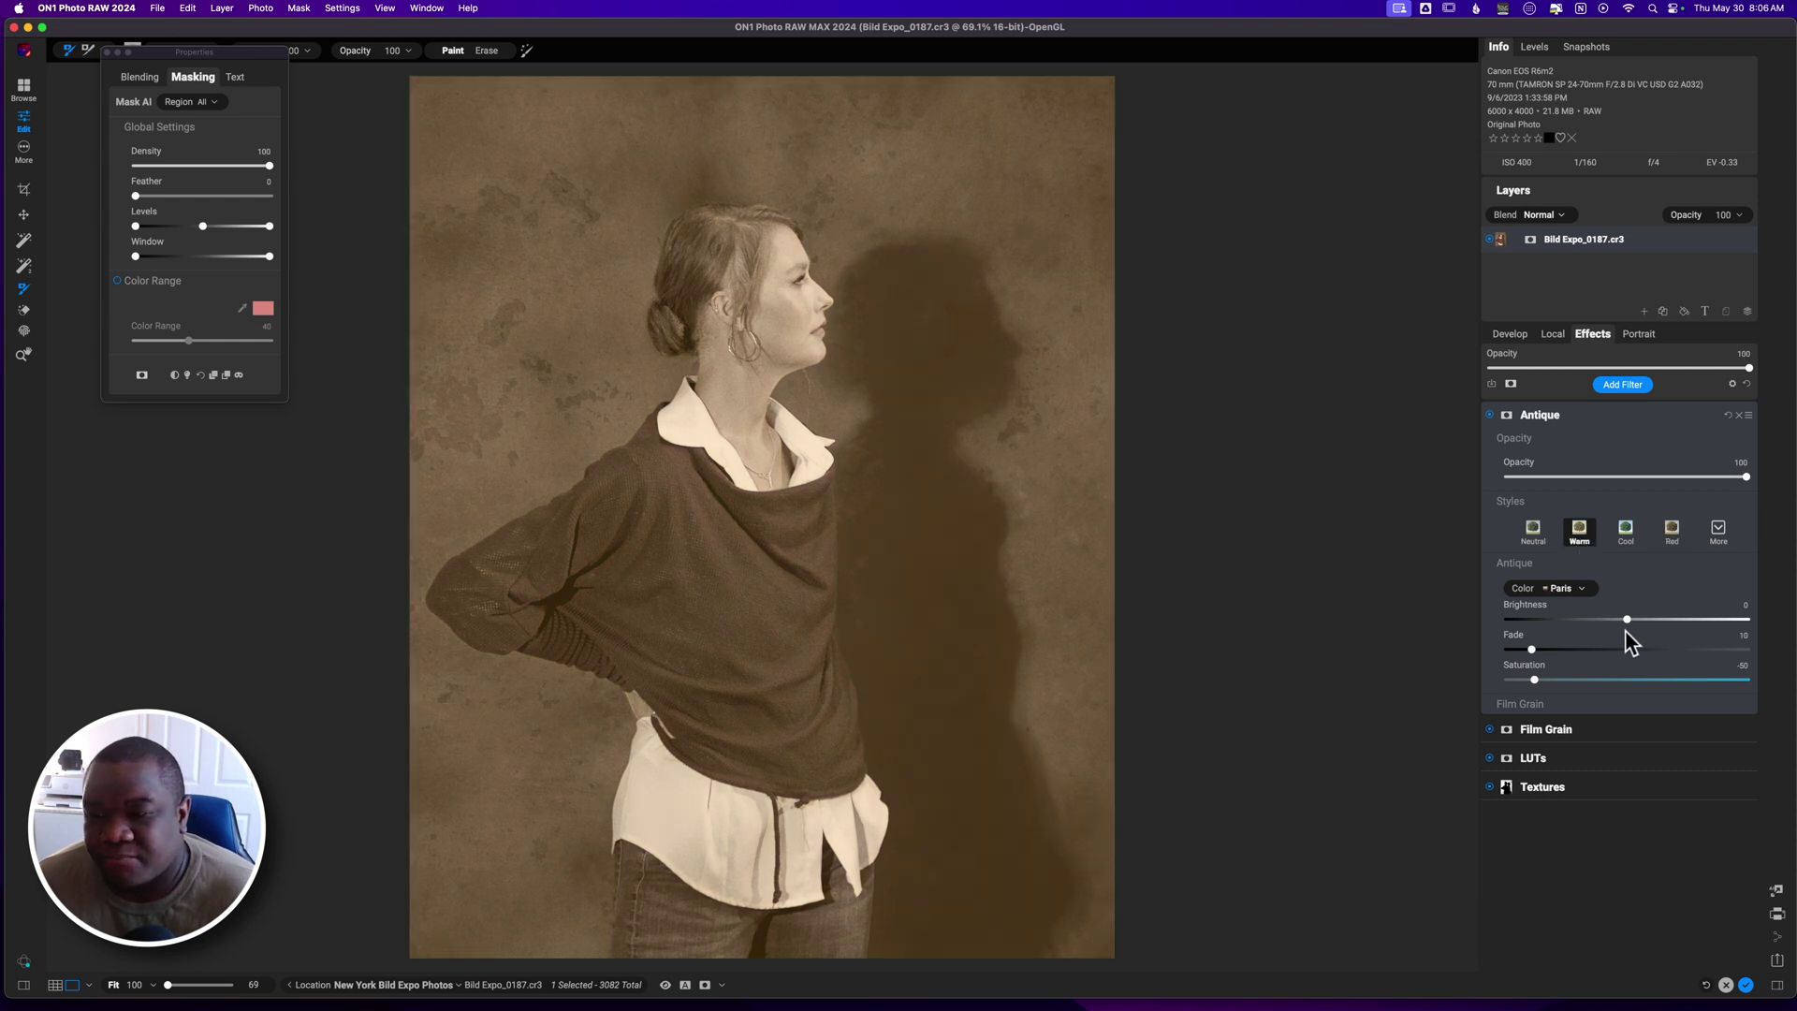
{"action": "left_click_drag", "start_coordinate": [1743, 485], "coordinate": [1570, 486]}
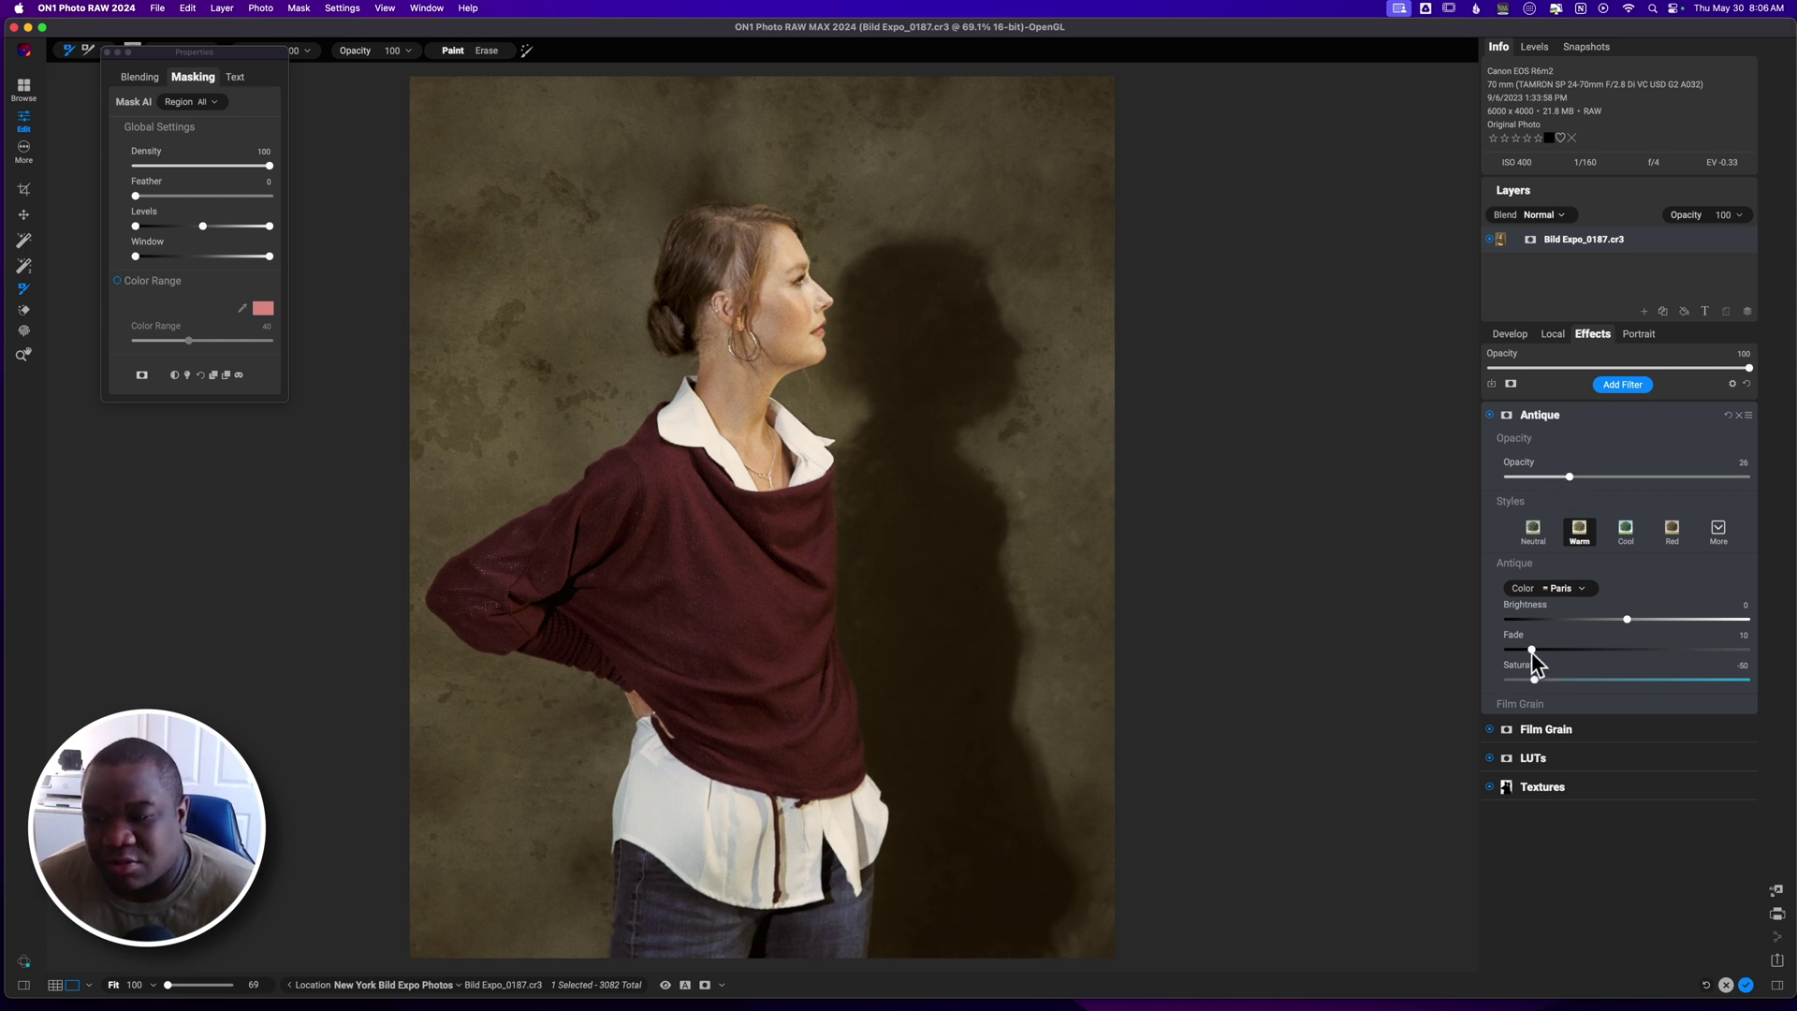
{"action": "mouse_move", "coordinate": [1532, 653]}
{"action": "left_mouse_down"}
{"action": "mouse_move", "coordinate": [1598, 655]}
{"action": "mouse_move", "coordinate": [1619, 621]}
{"action": "mouse_move", "coordinate": [1584, 629]}
{"action": "mouse_move", "coordinate": [1553, 681]}
{"action": "left_mouse_up"}
- Toggle the Antique filter on and off to compare the warm tint
{"action": "left_click", "coordinate": [1490, 415]}
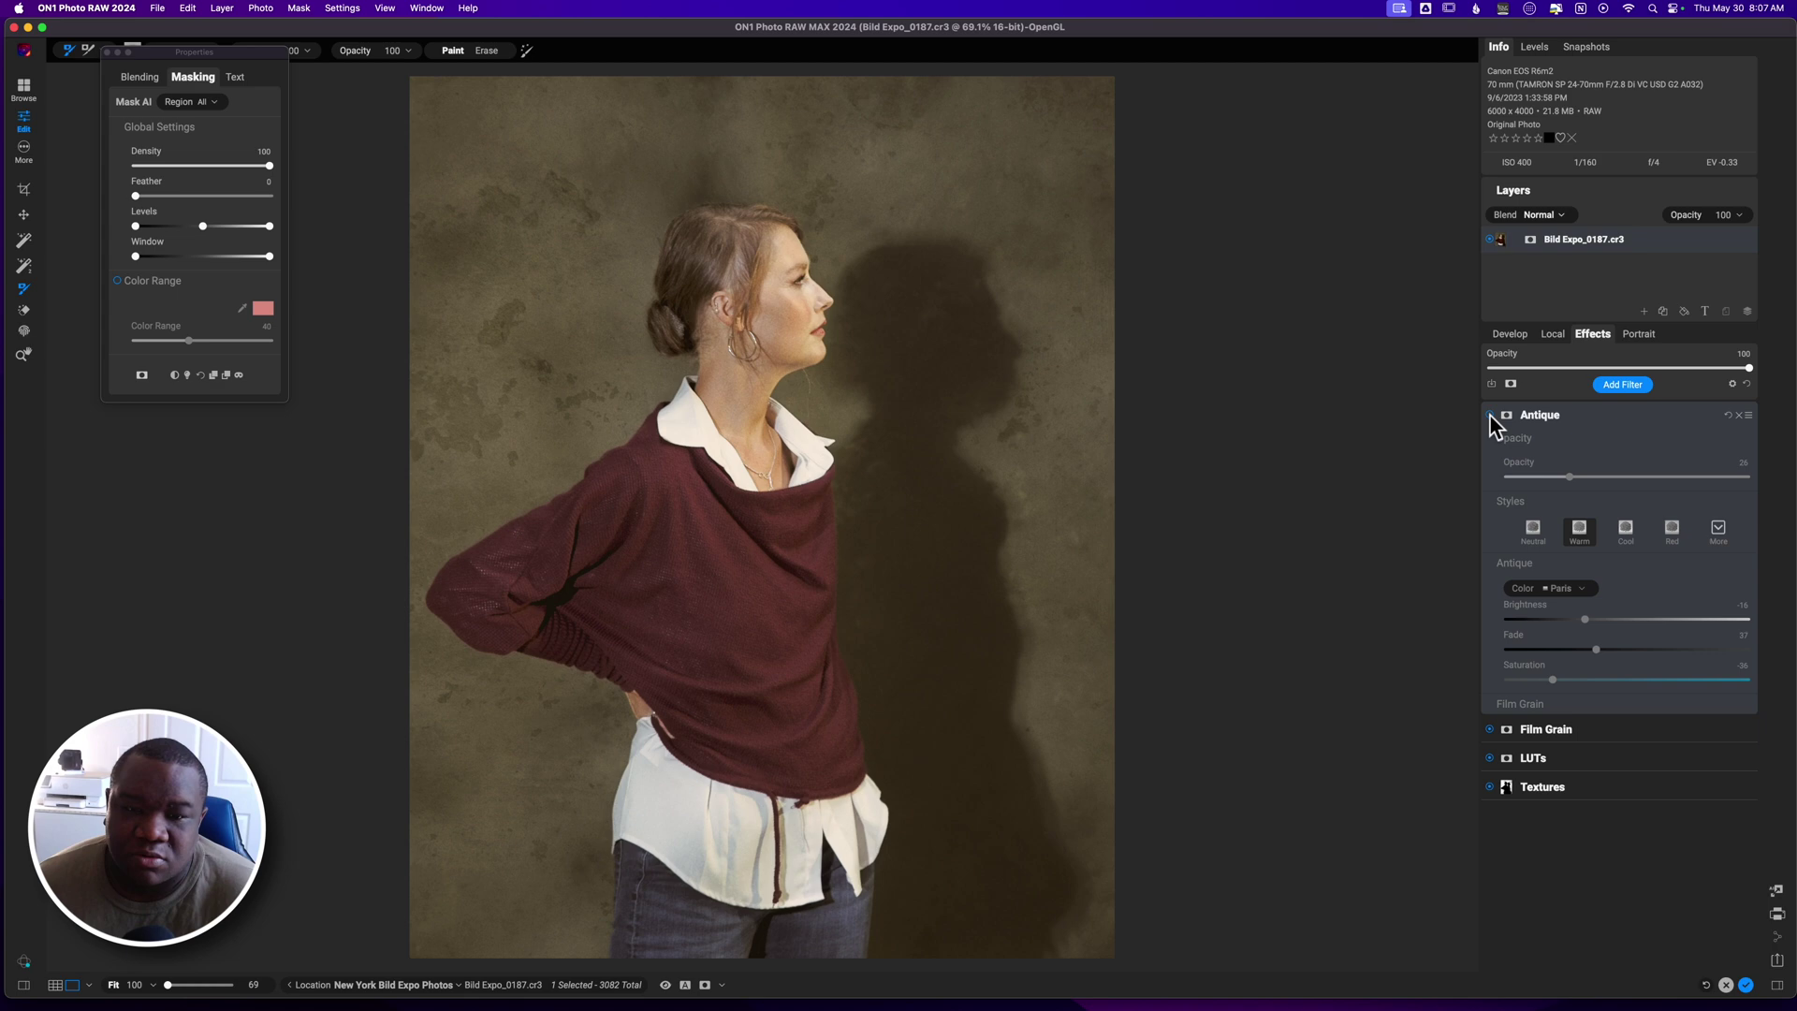
{"action": "left_click", "coordinate": [1490, 414]}
{"action": "left_click", "coordinate": [1490, 414]}
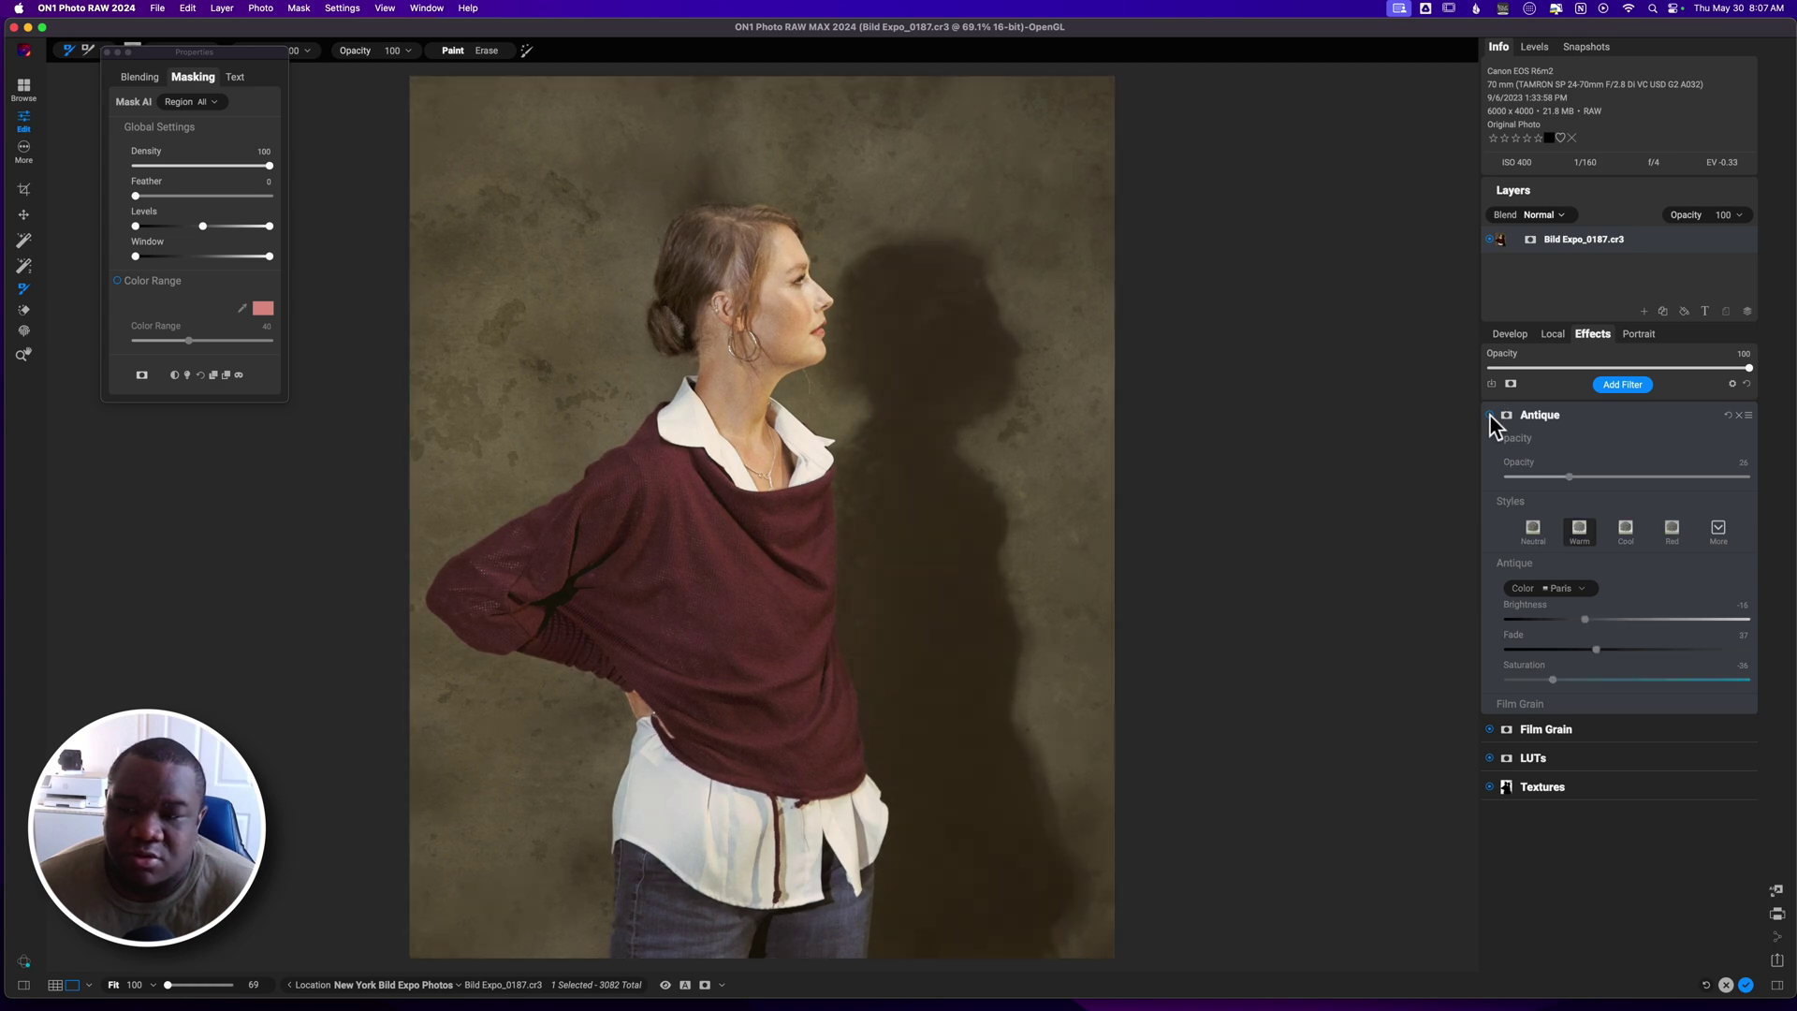
{"action": "left_click", "coordinate": [1490, 414]}
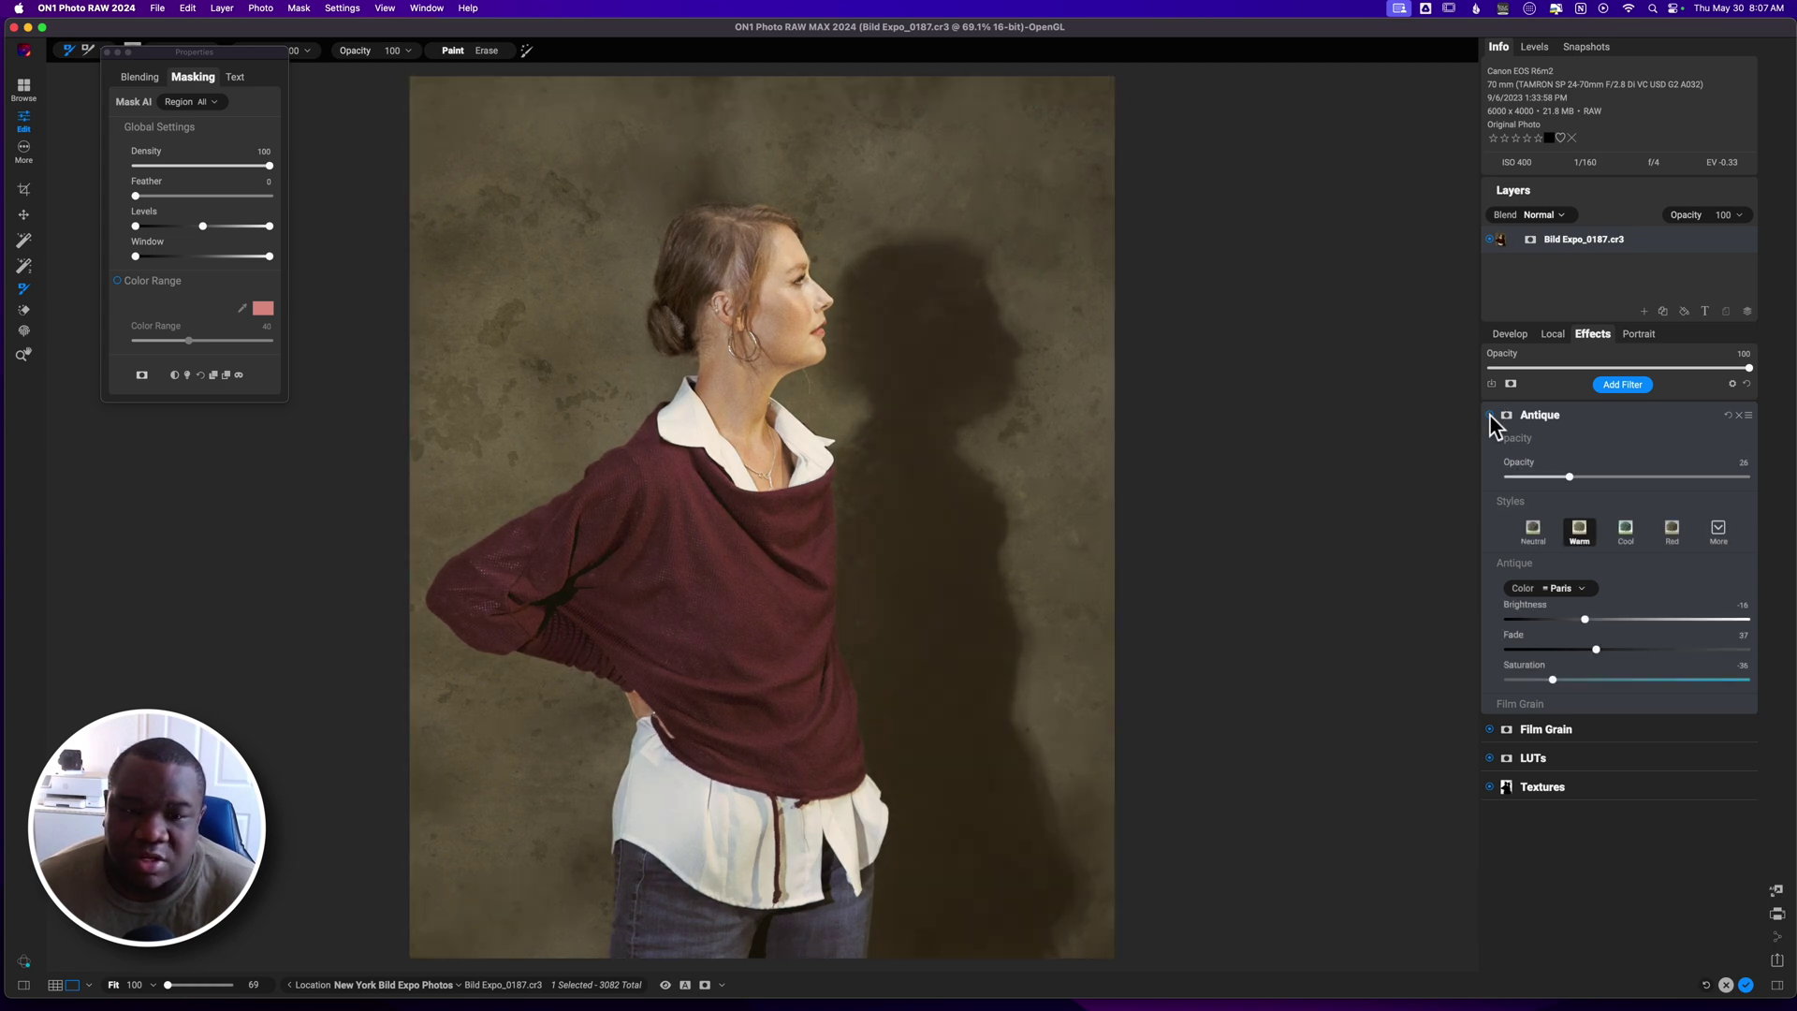
{"action": "left_click", "coordinate": [1490, 414]}
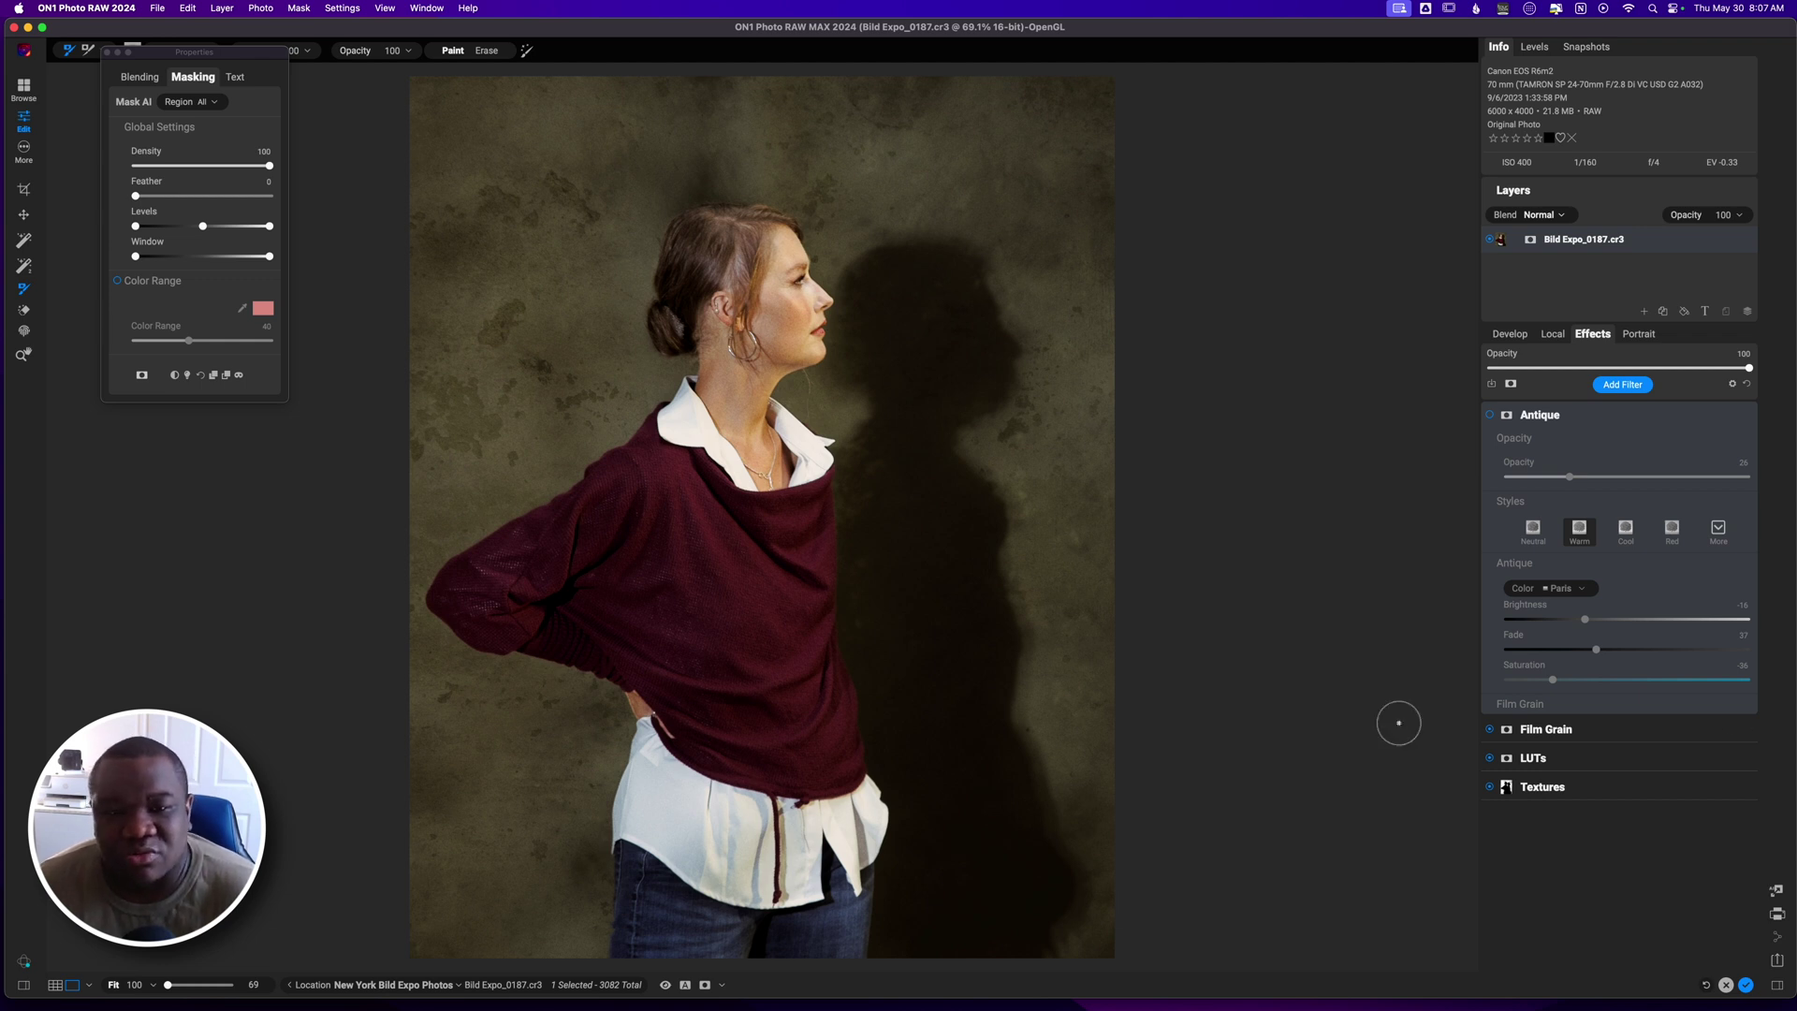
- Add a Textures filter set to the Paper category with the Canvas texture
{"action": "left_click", "coordinate": [1596, 415]}
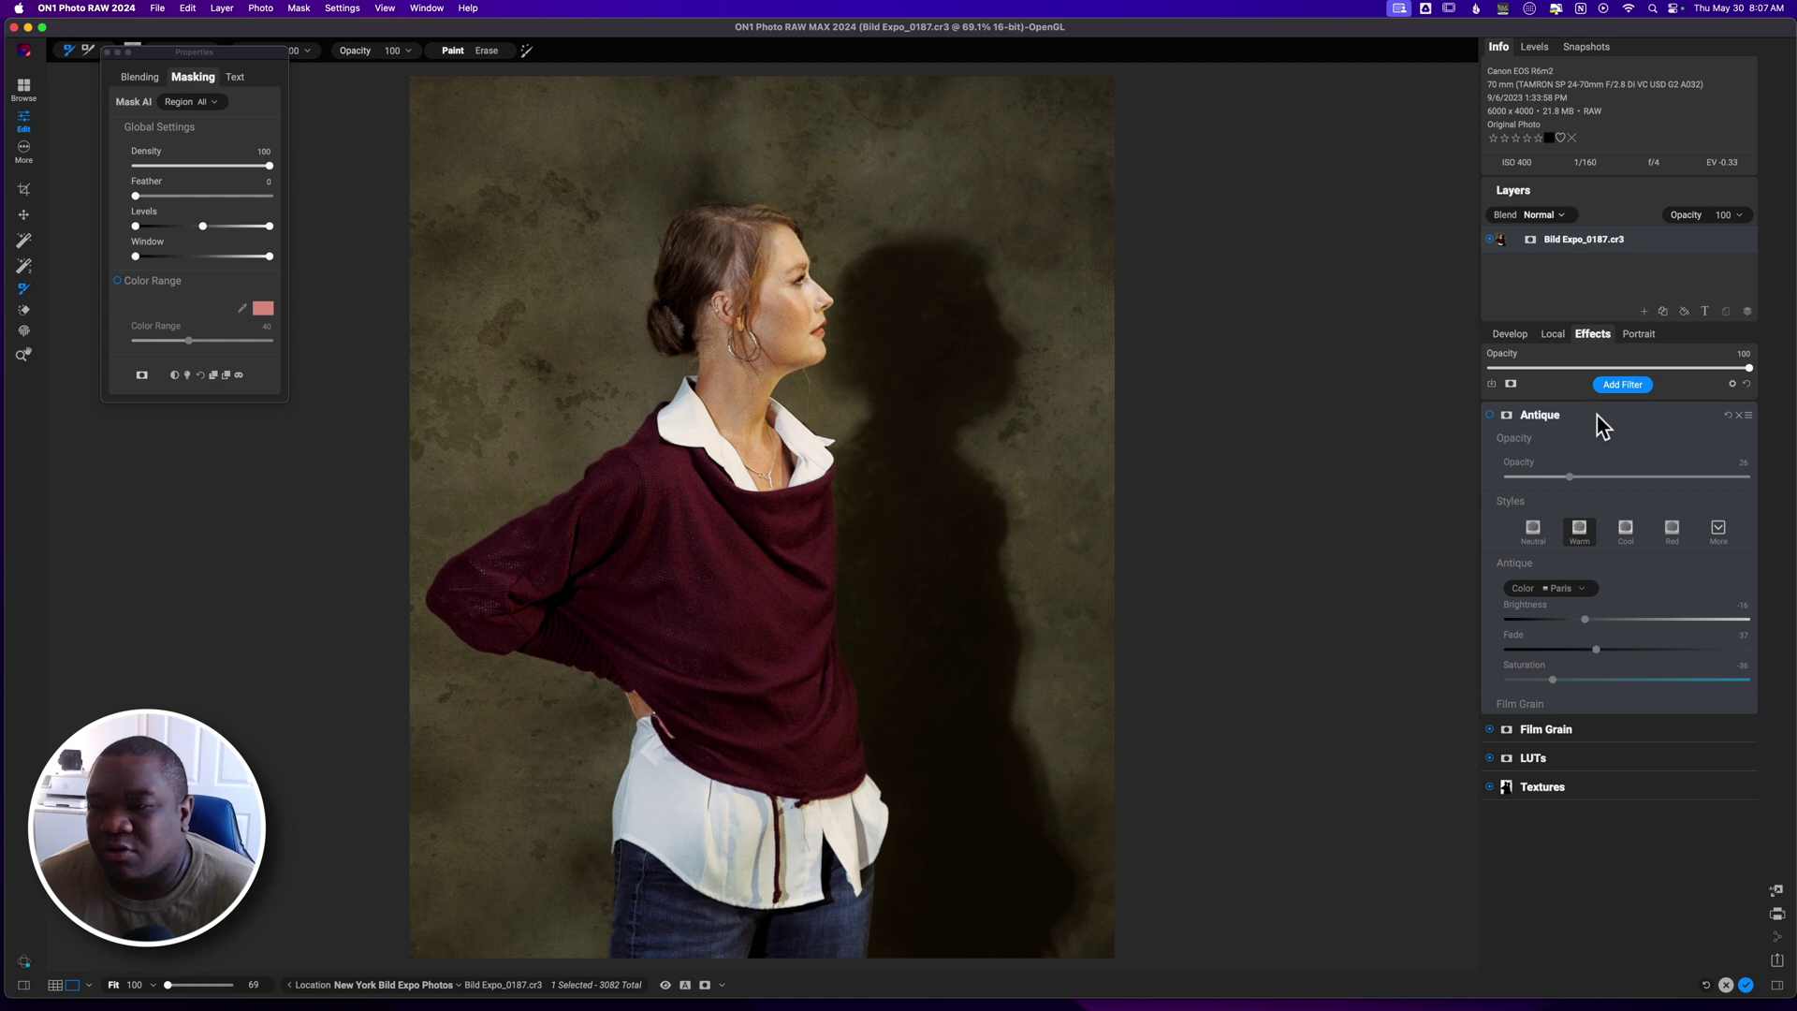
{"action": "left_click", "coordinate": [1623, 384]}
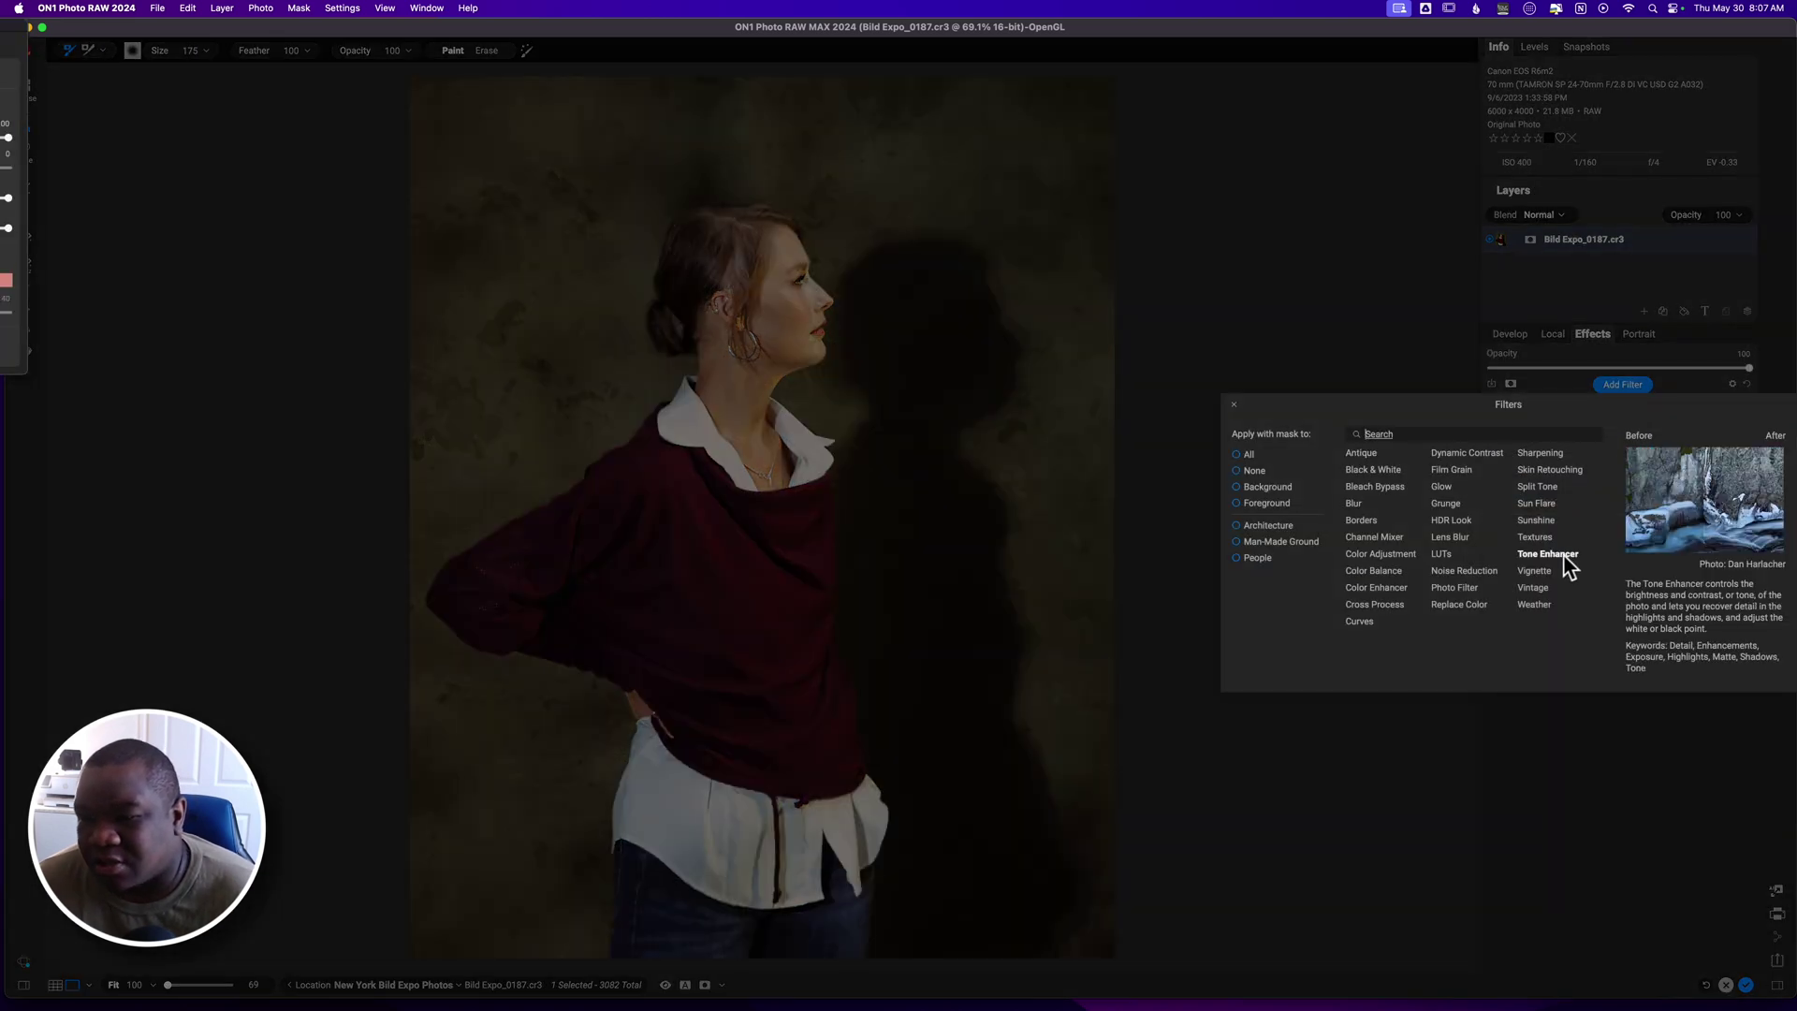
{"action": "left_click", "coordinate": [1537, 537]}
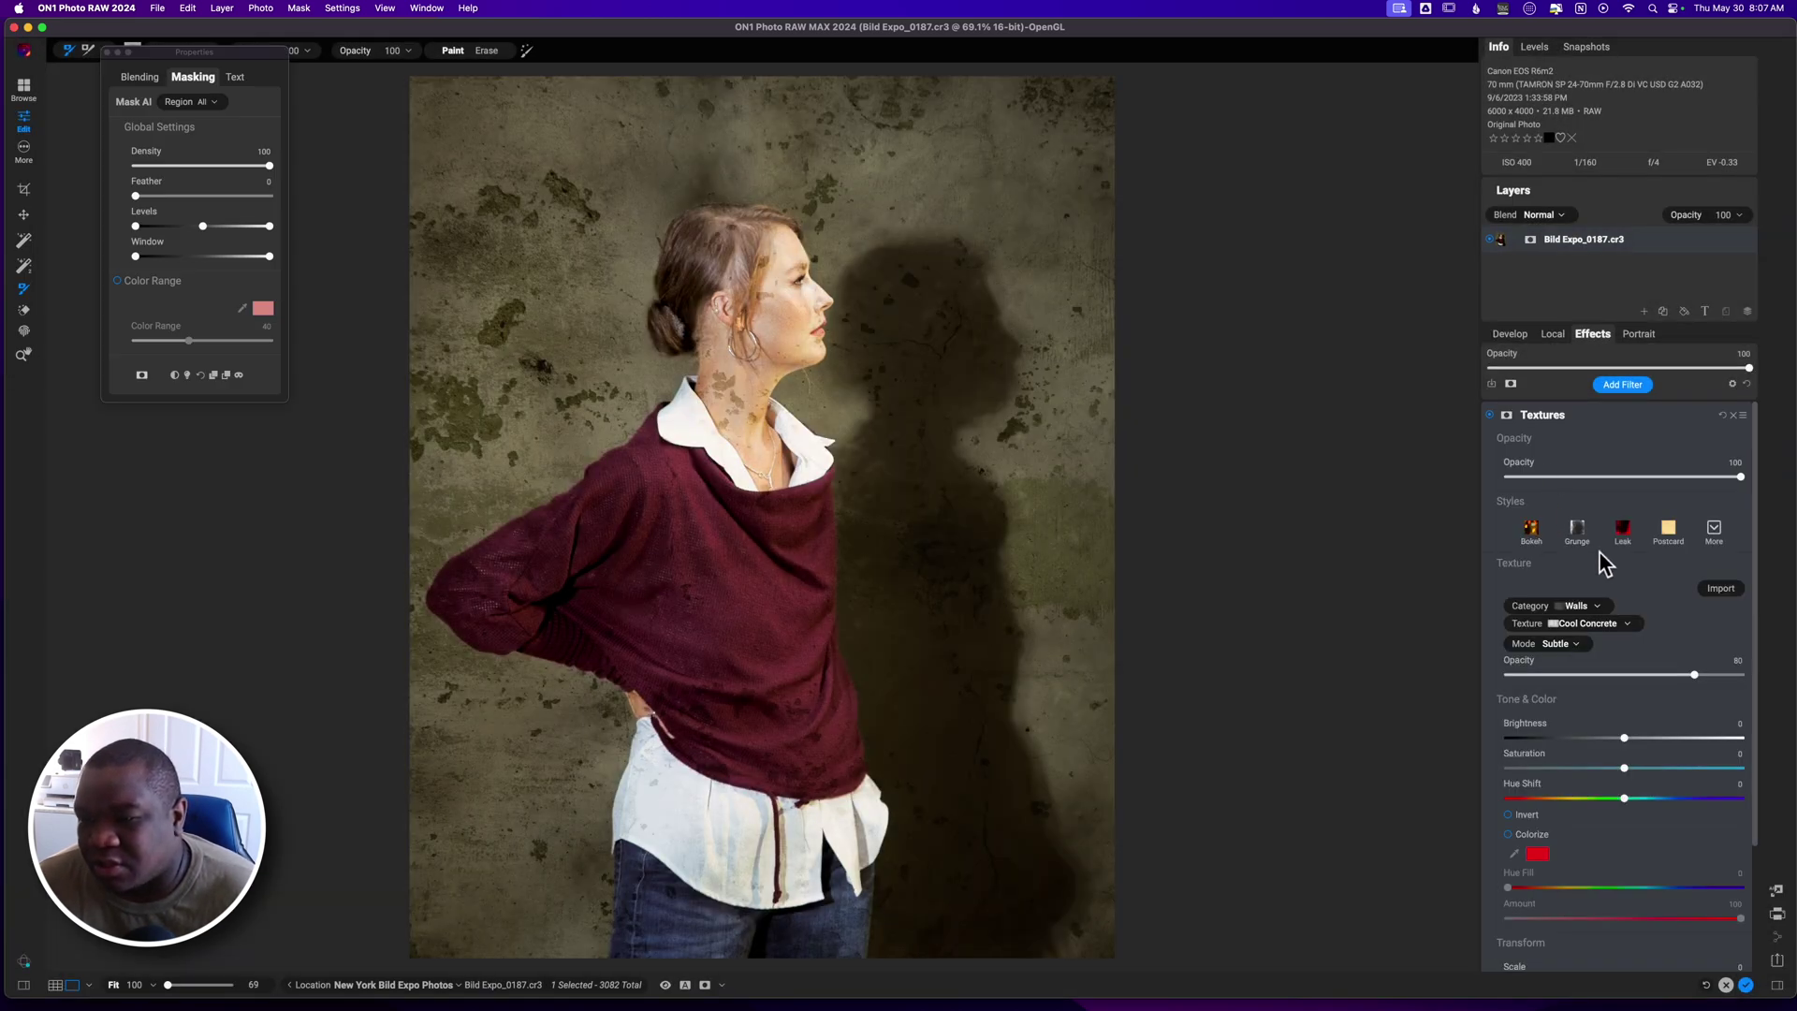
{"action": "left_click", "coordinate": [1589, 614]}
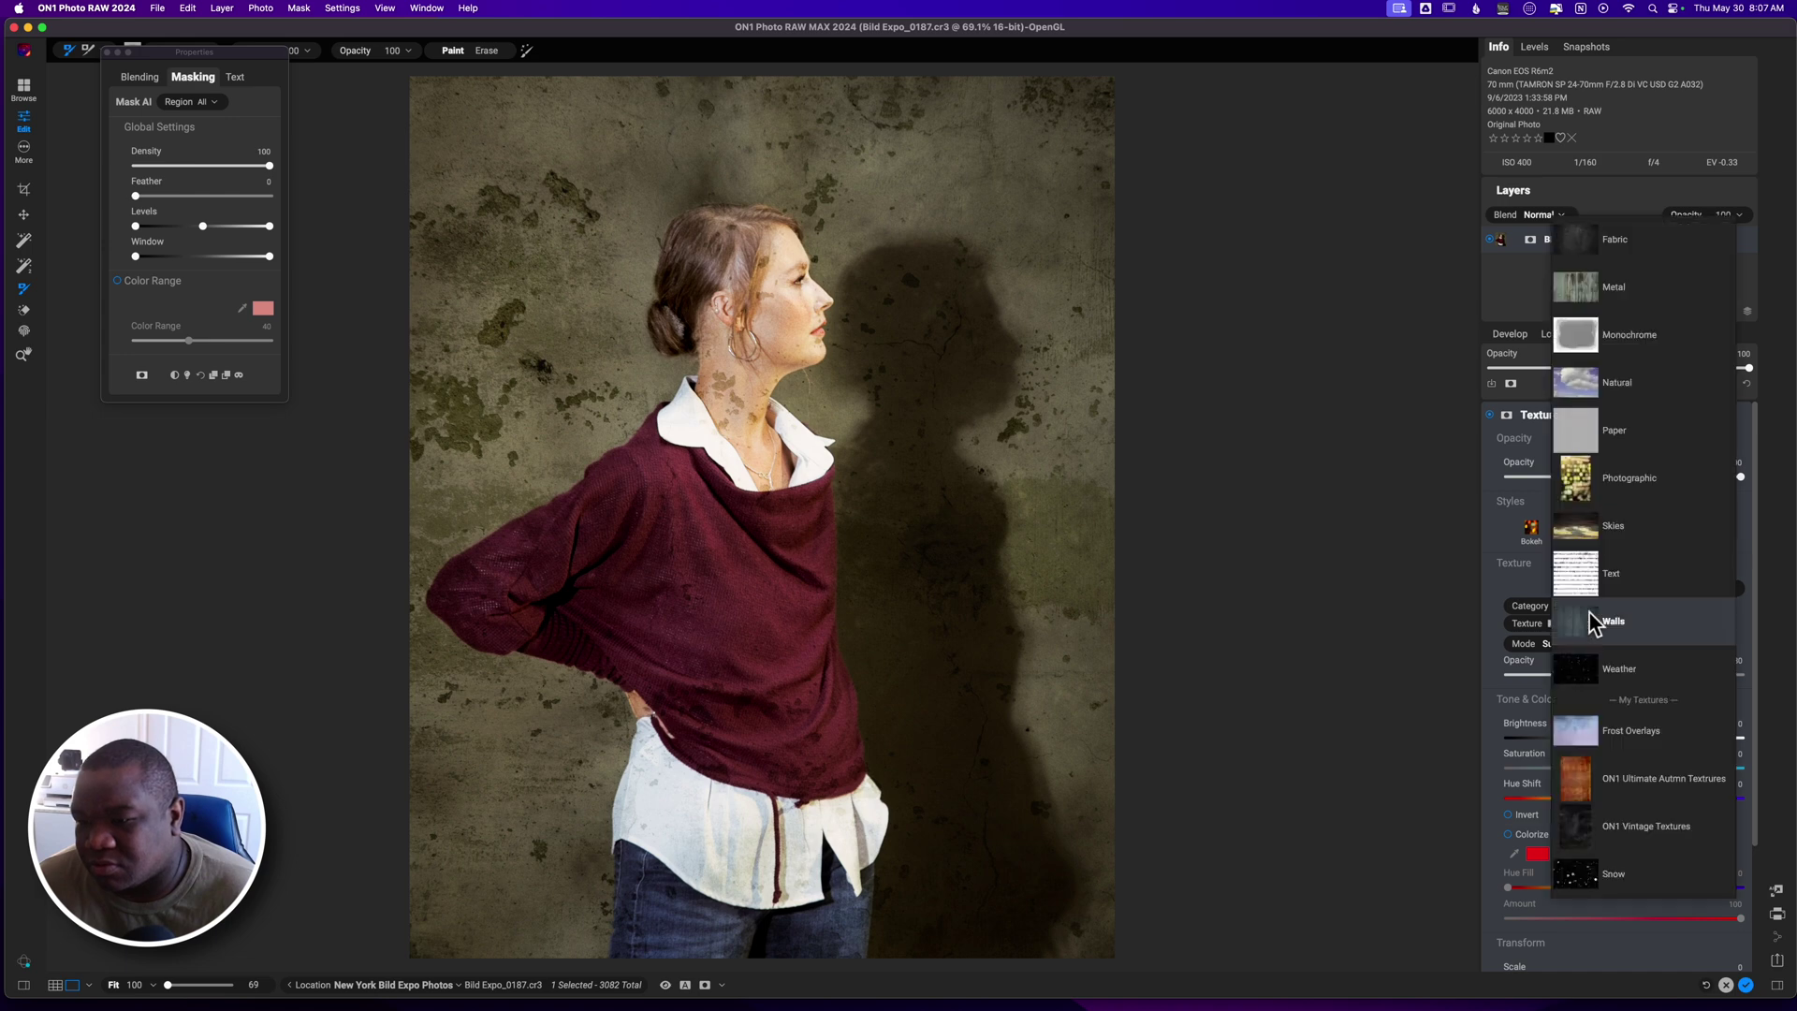
{"action": "left_click", "coordinate": [1610, 434]}
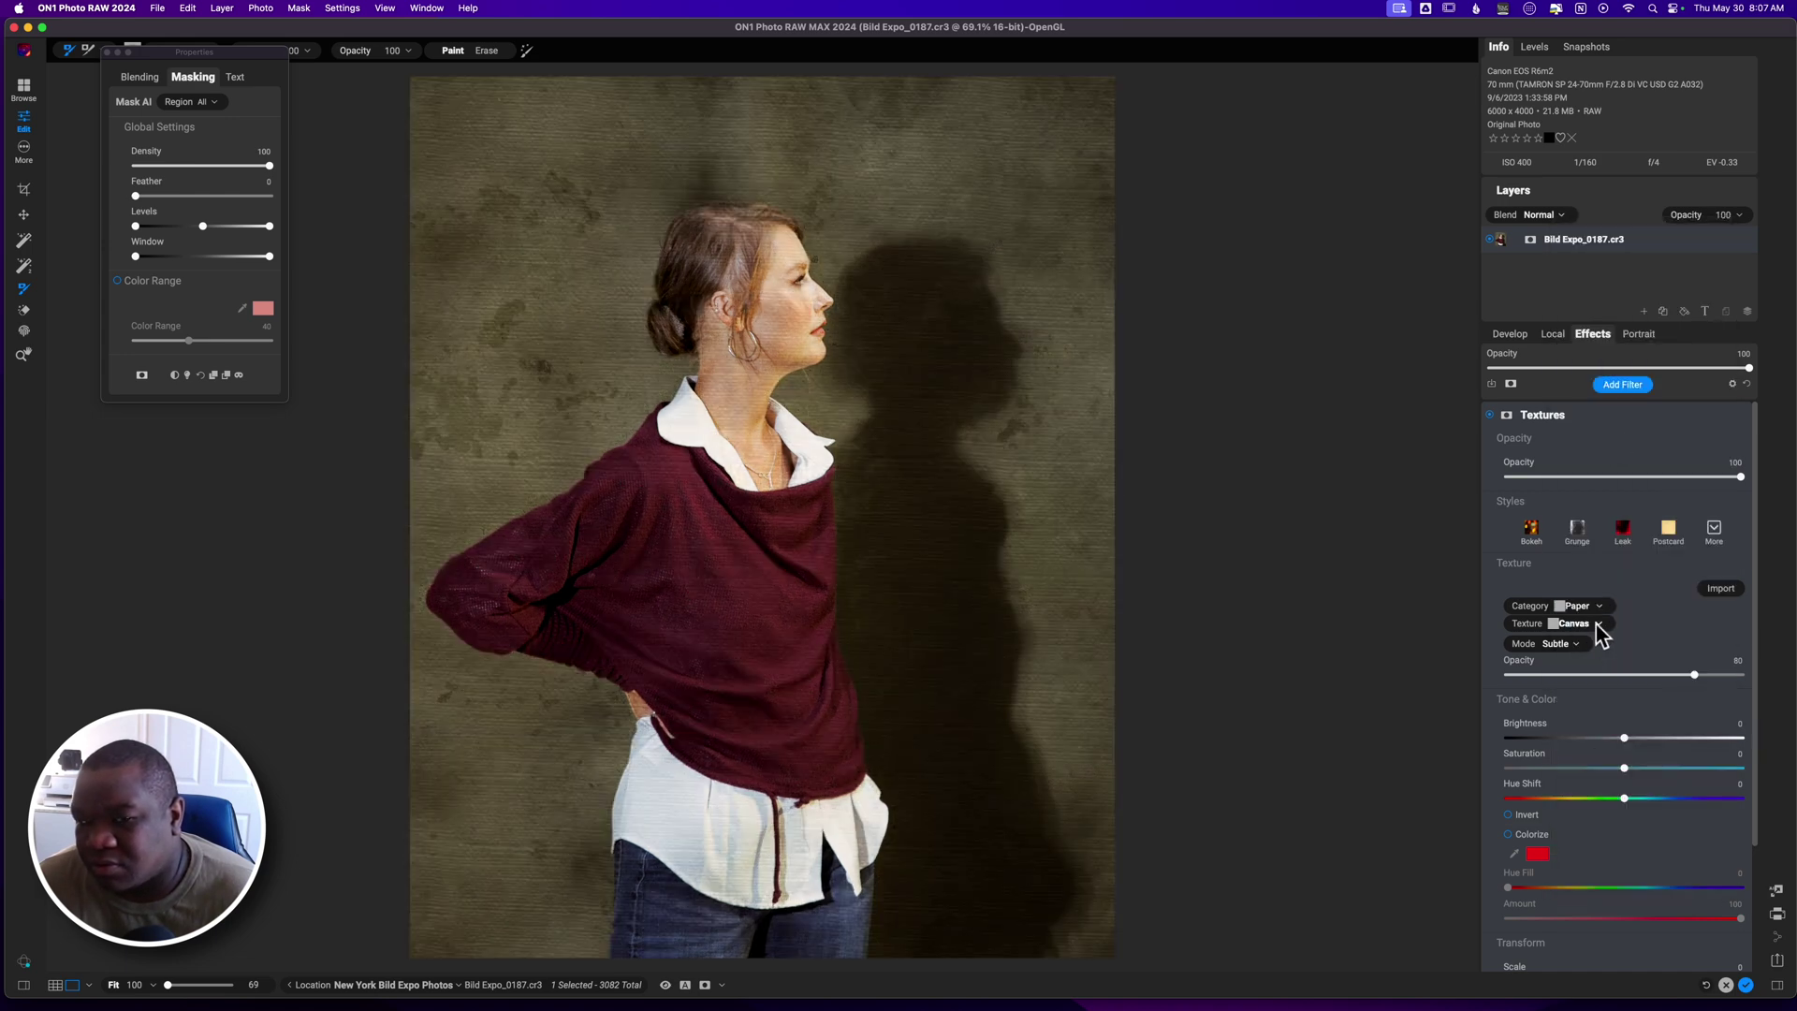
{"action": "left_click", "coordinate": [1598, 624]}
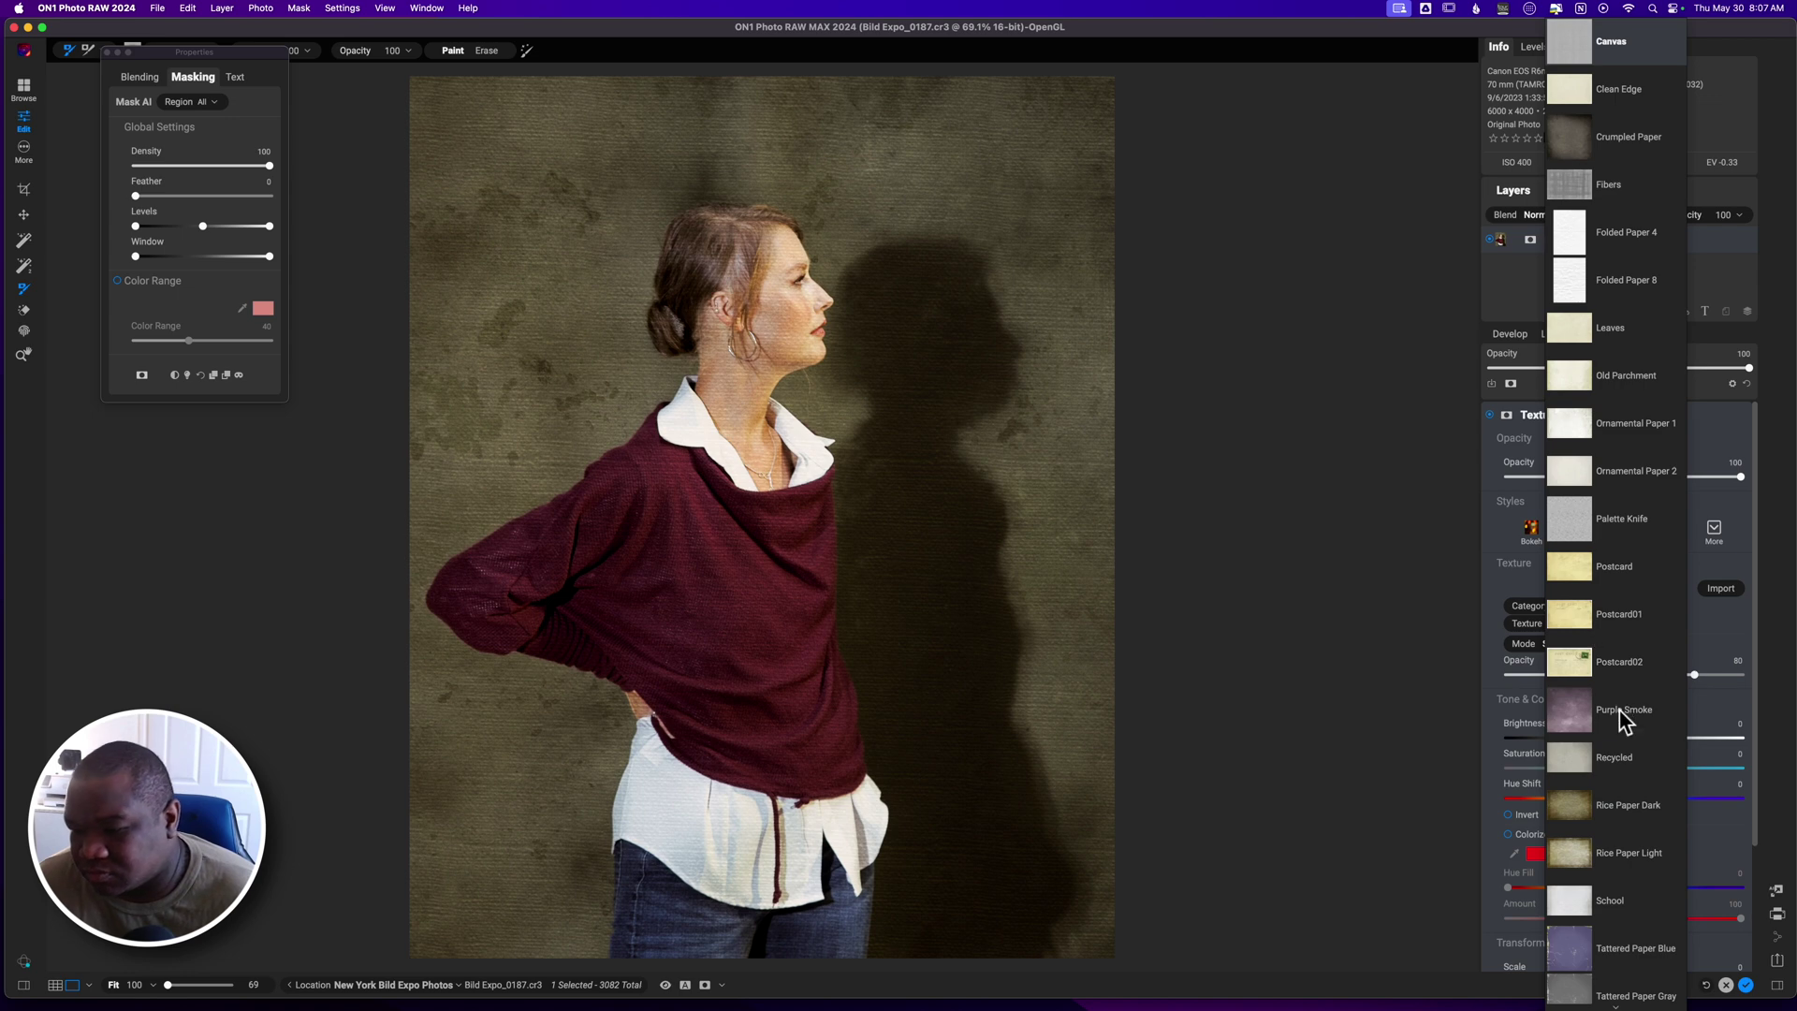
{"action": "scroll", "coordinate": [1619, 719], "scroll_direction": "down", "scroll_amount": 2}
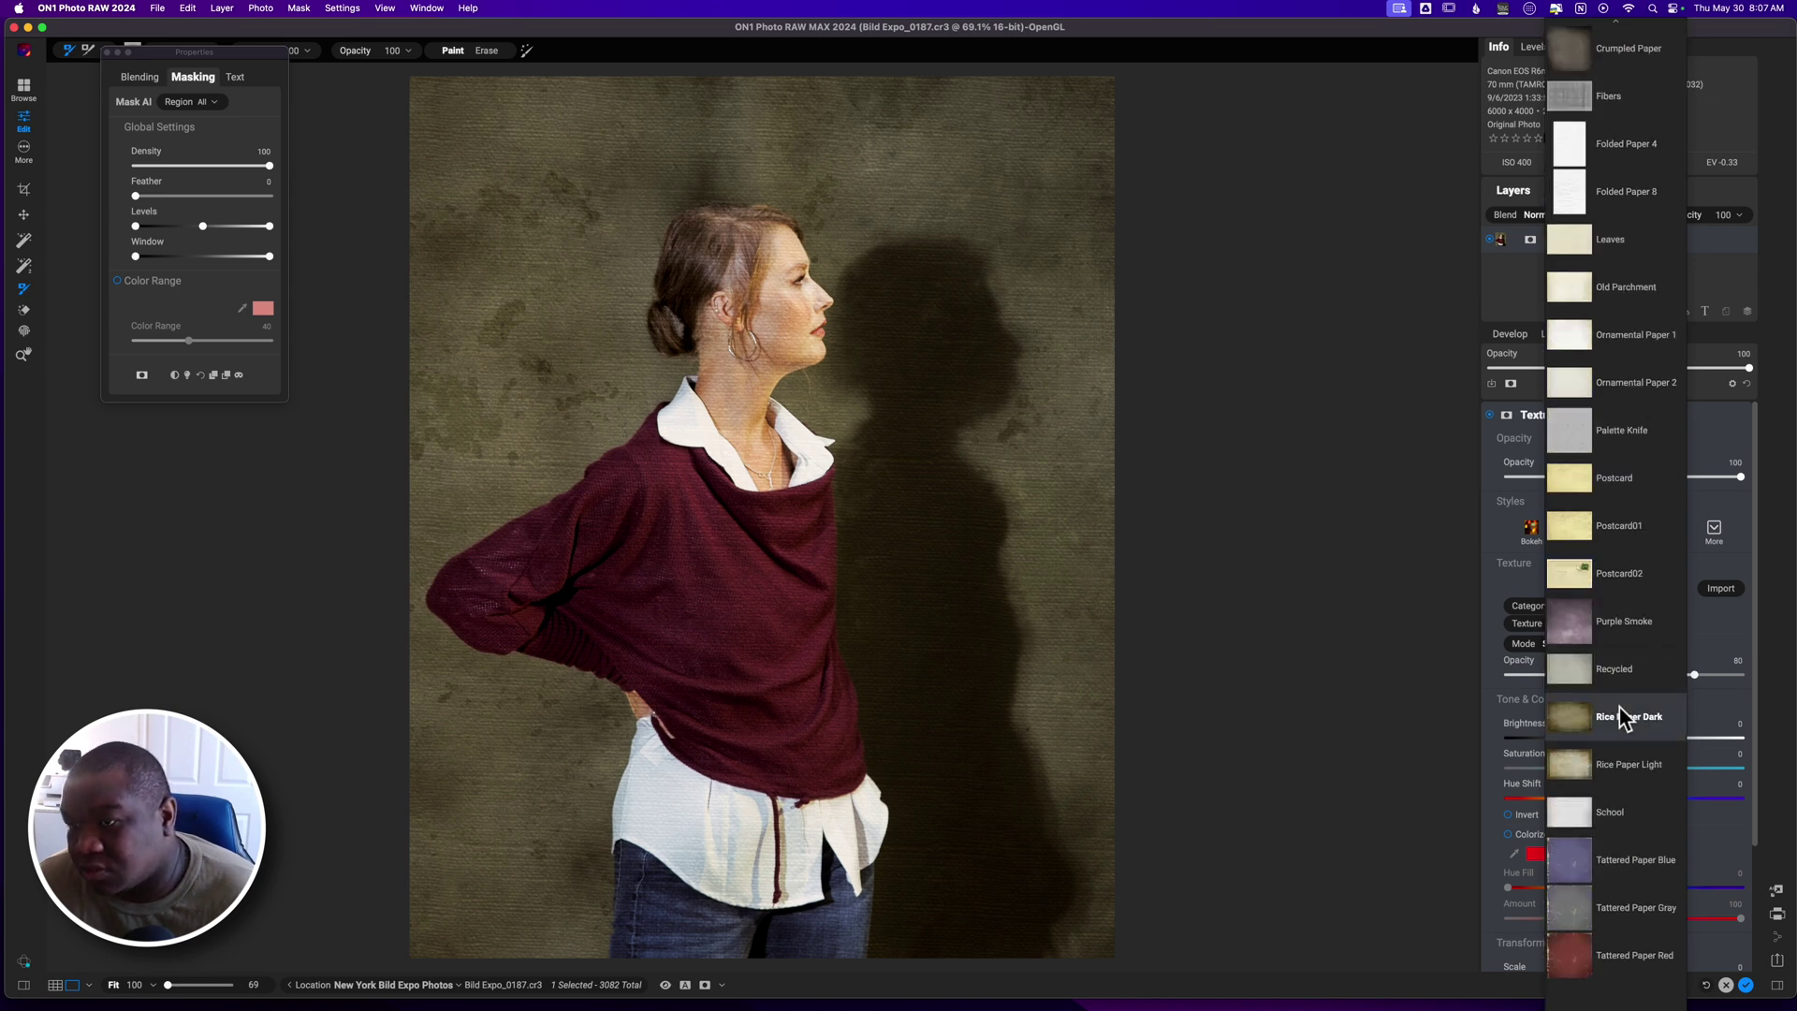
{"action": "scroll", "coordinate": [1624, 719], "scroll_direction": "up", "scroll_amount": 2}
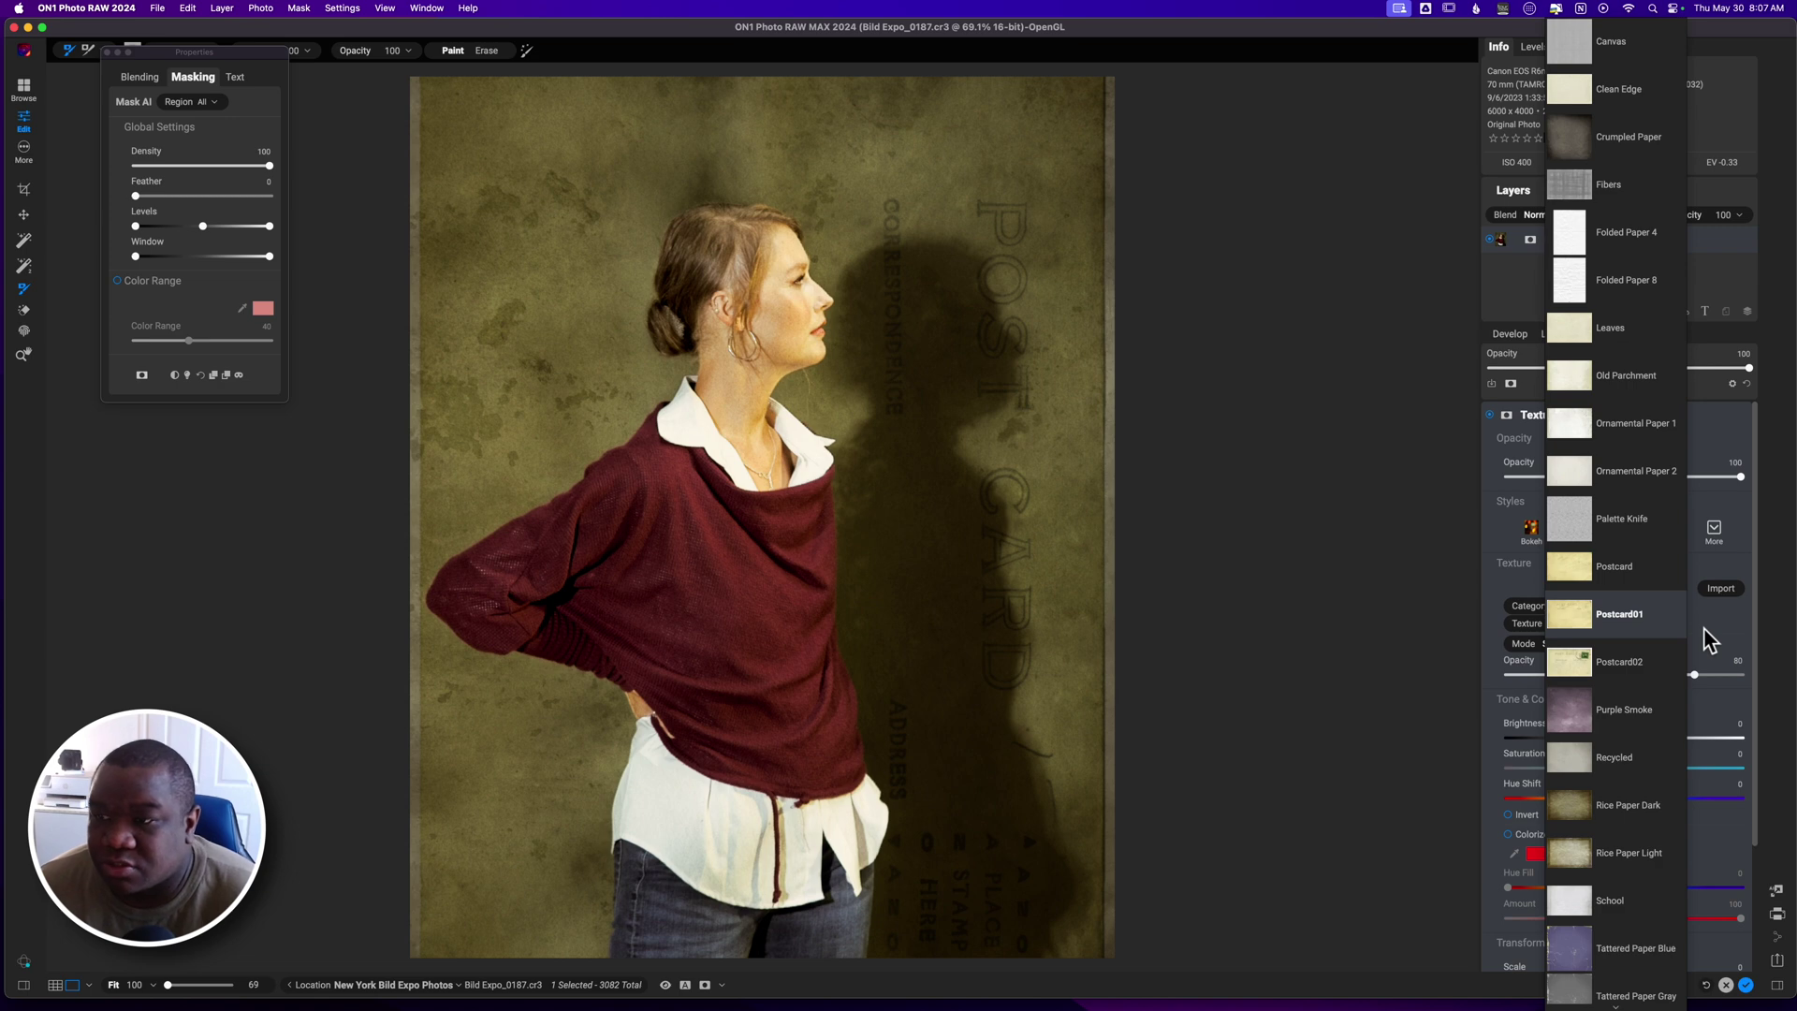
{"action": "left_click", "coordinate": [1705, 625]}
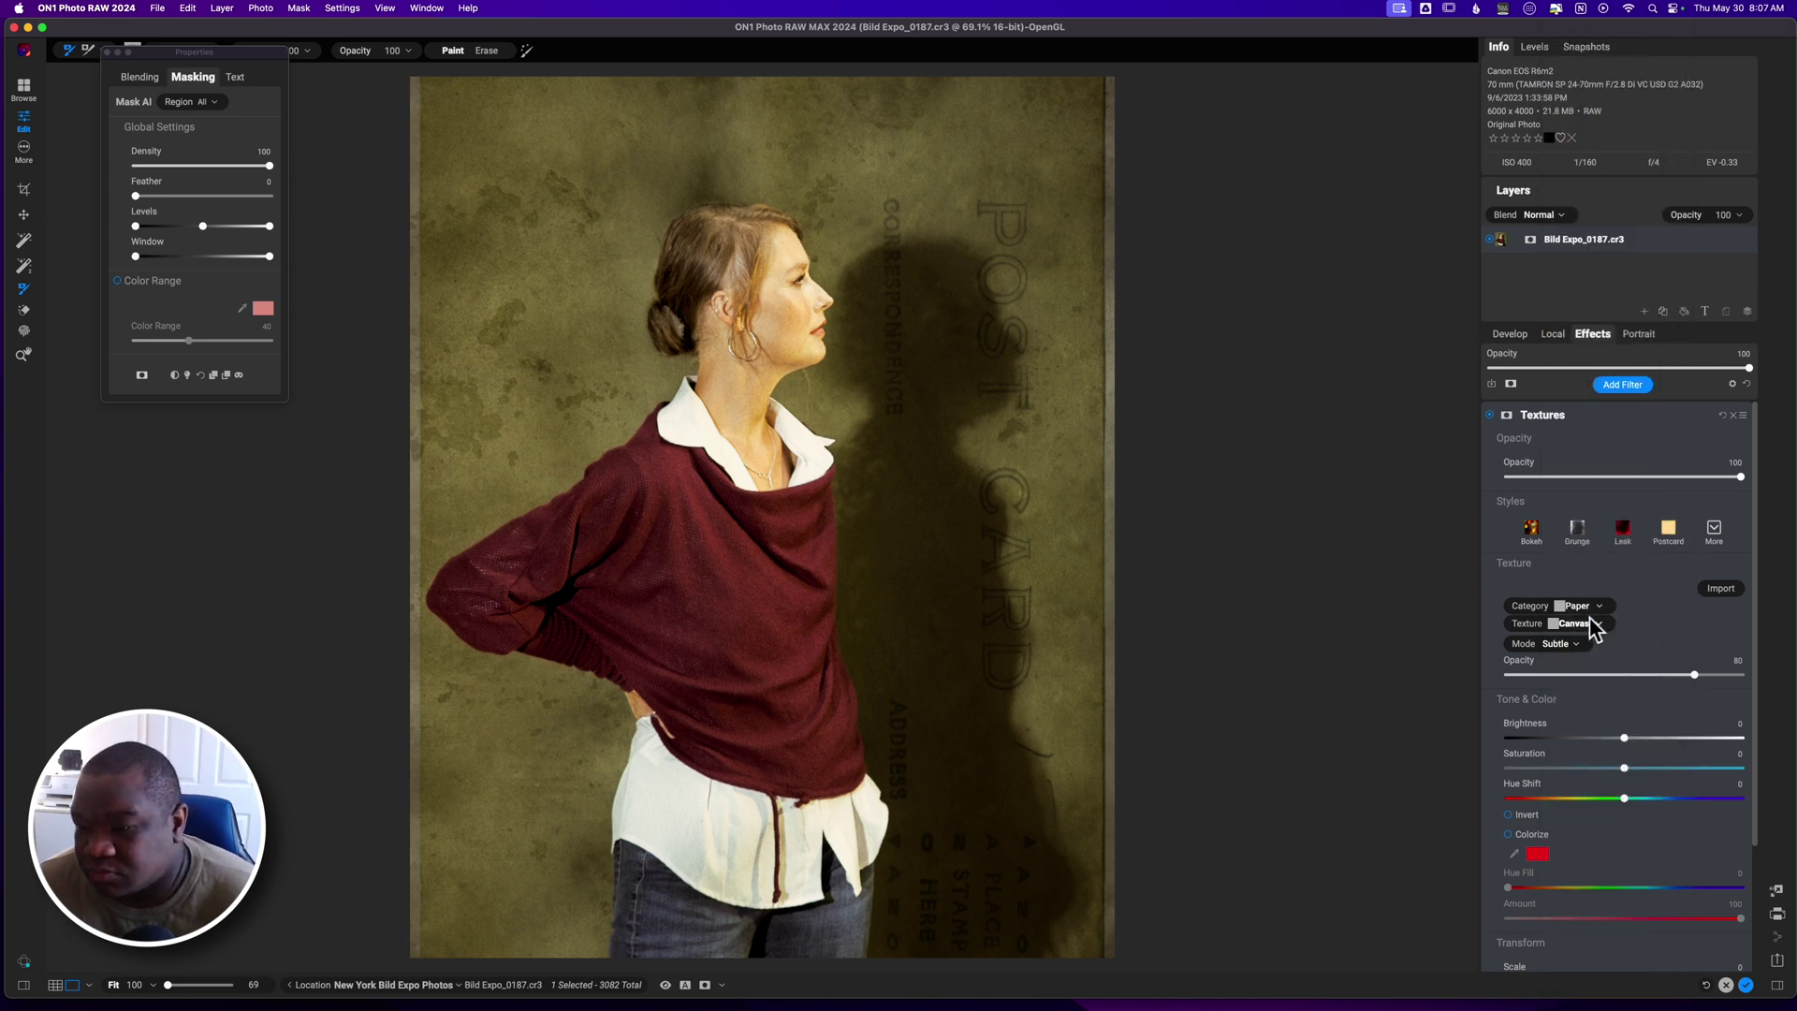
- Confirm Paper Canvas over the Clean Edge preview and lower its opacity to 44
{"action": "left_click", "coordinate": [1594, 606]}
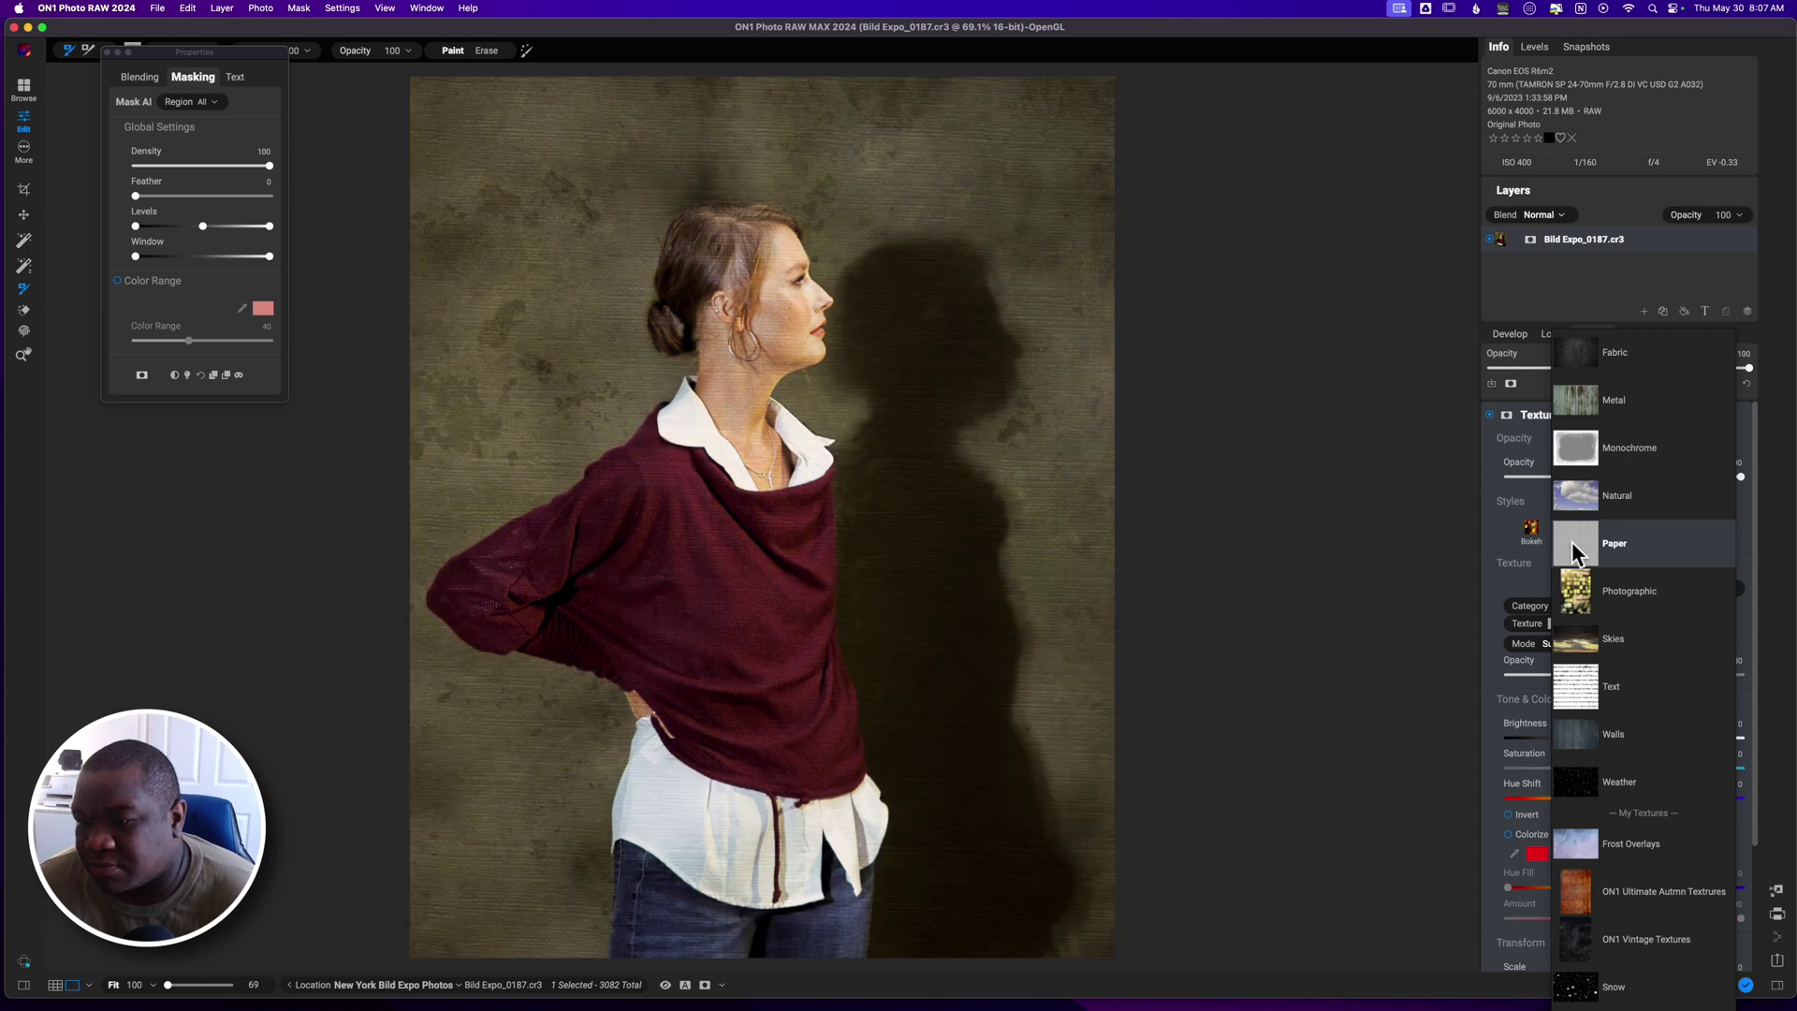
{"action": "left_click", "coordinate": [1571, 541]}
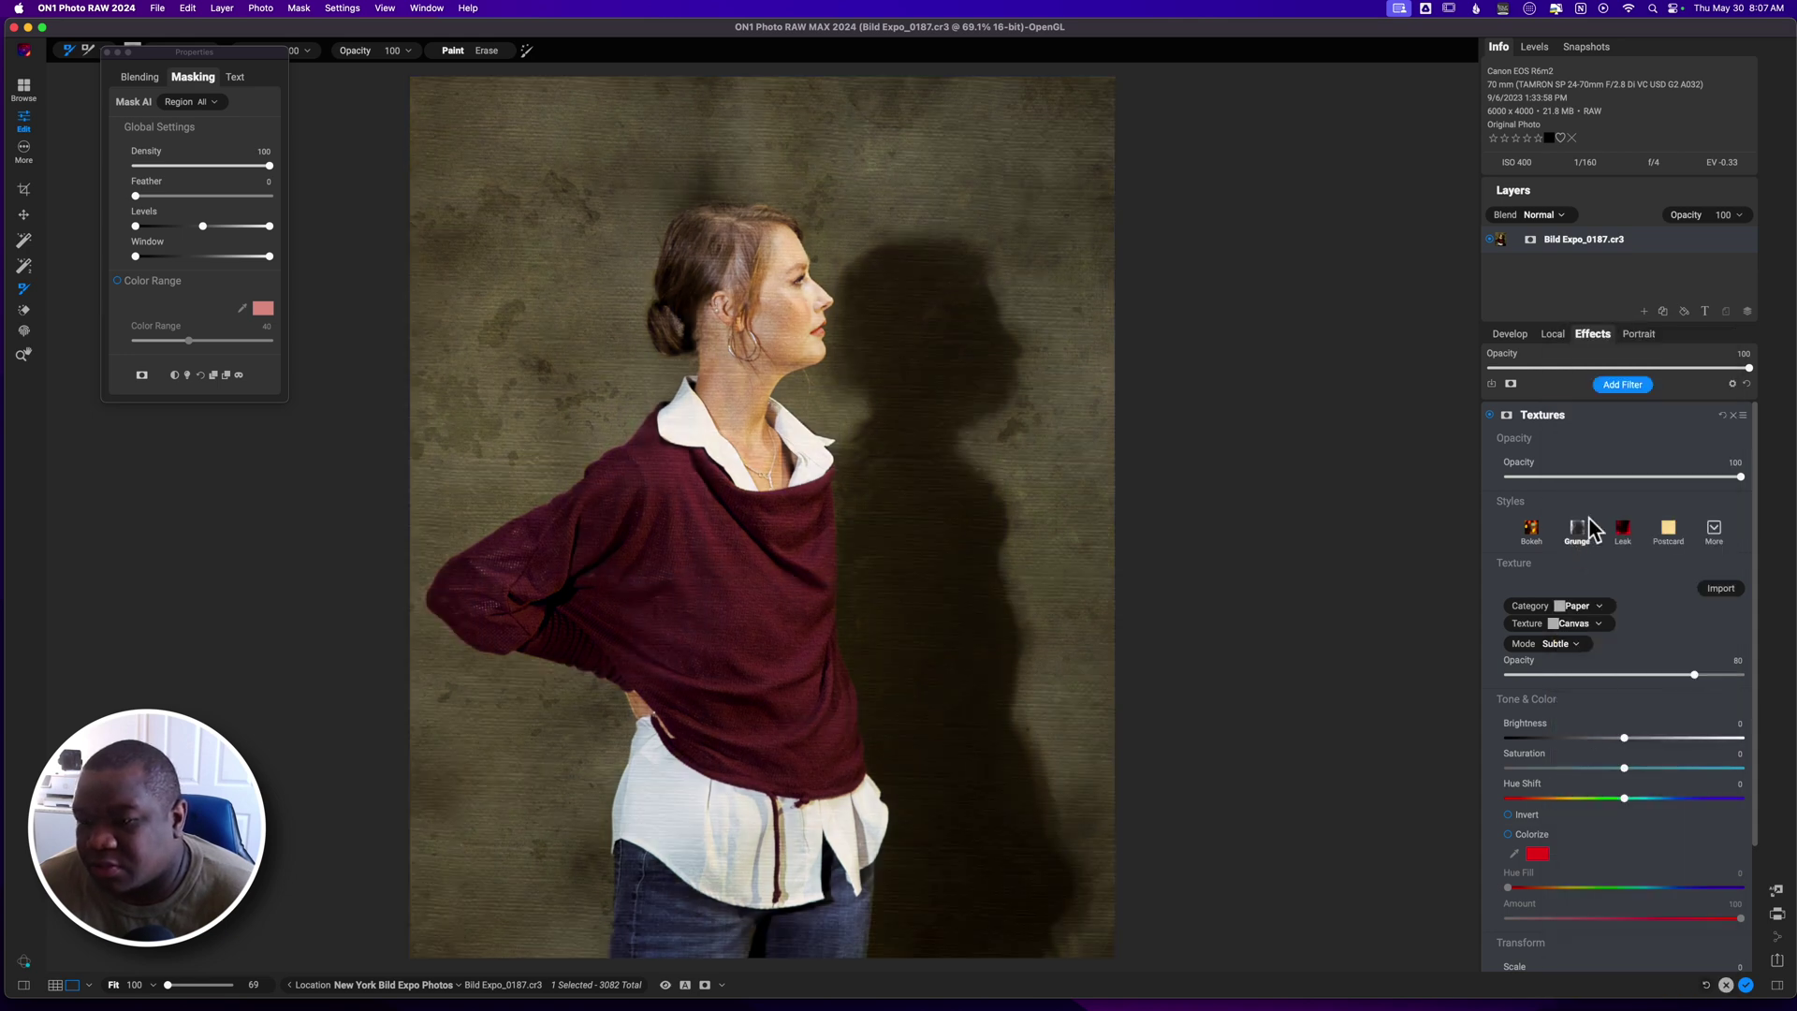
{"action": "left_click", "coordinate": [1580, 624]}
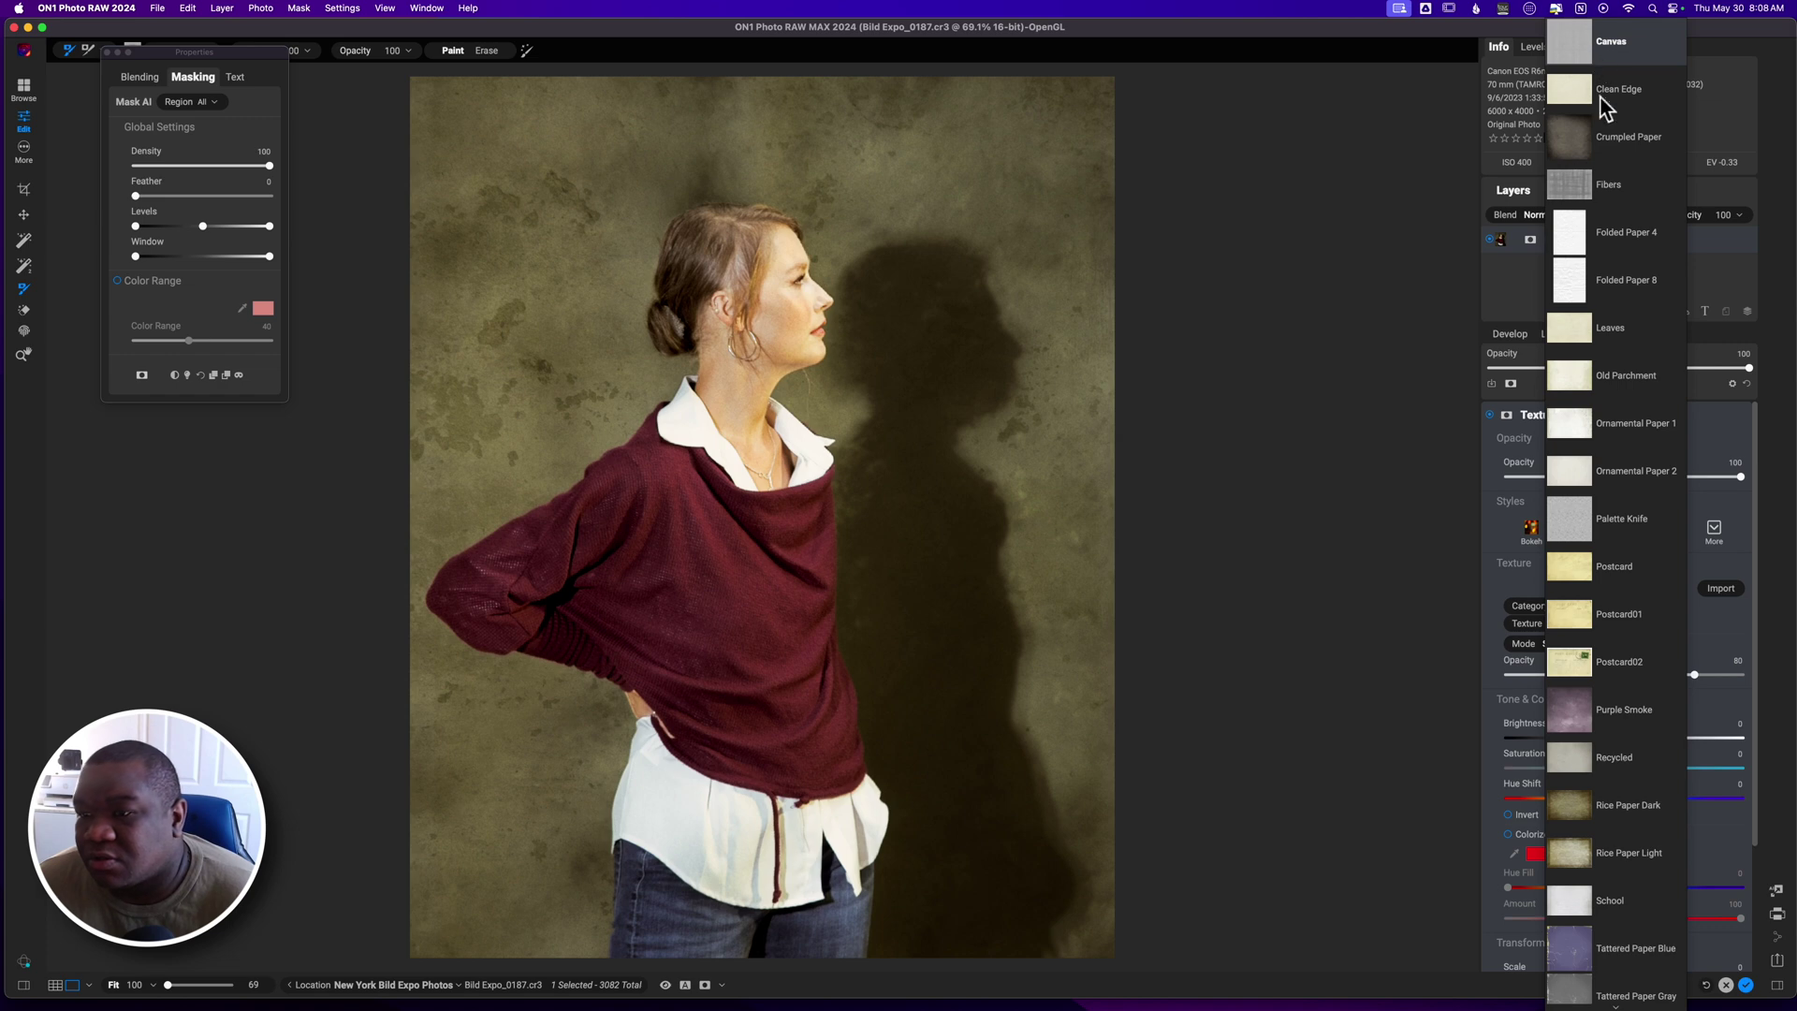
{"action": "left_click", "coordinate": [1600, 94]}
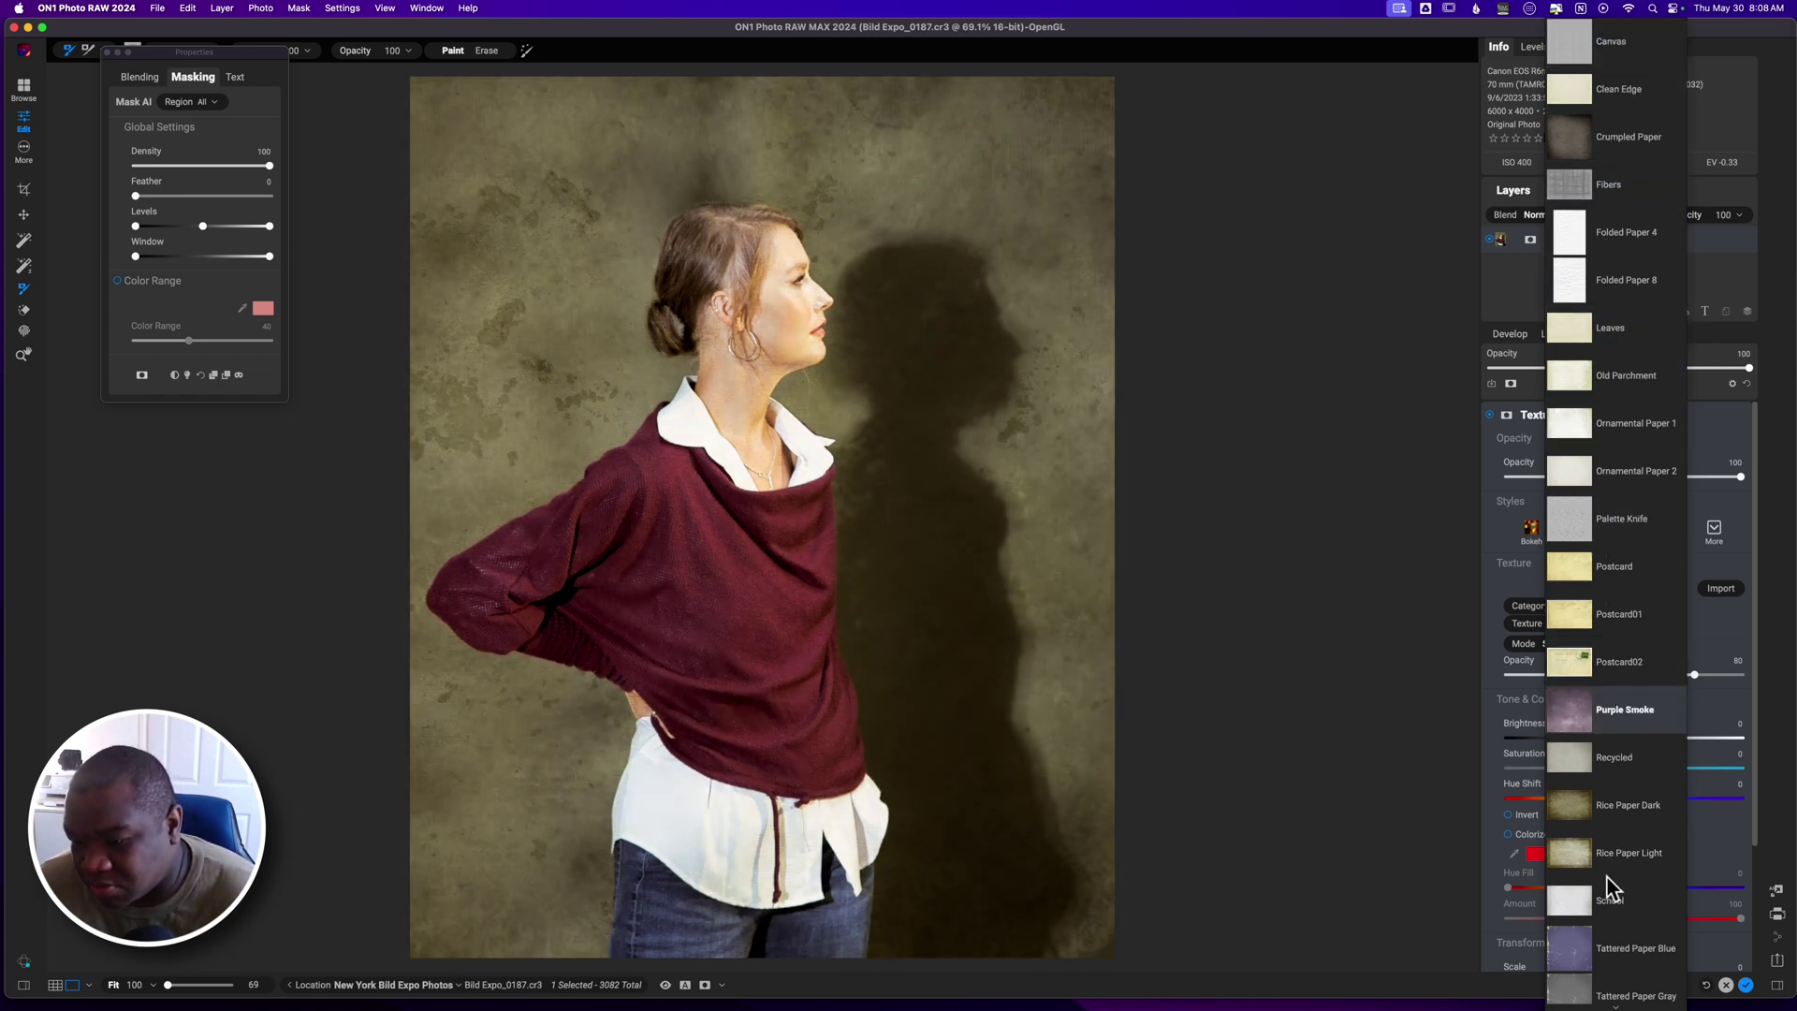
{"action": "scroll", "coordinate": [1608, 874], "scroll_direction": "down", "scroll_amount": 2}
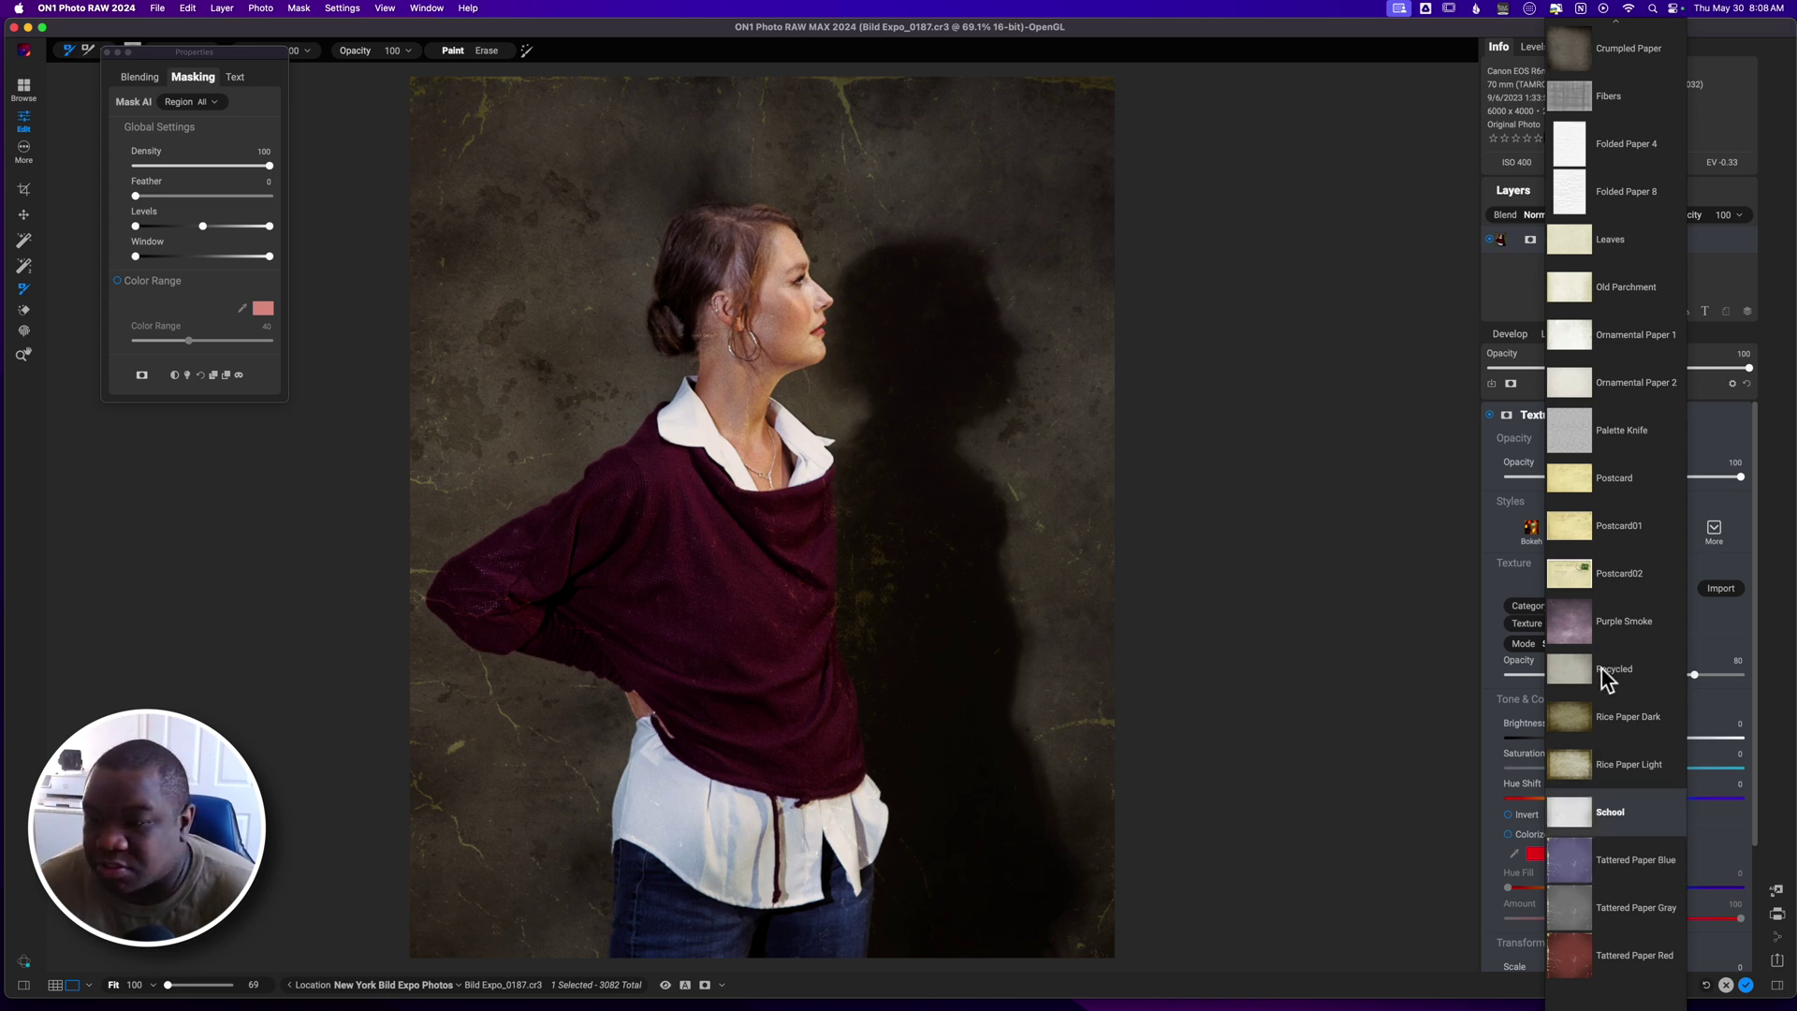
{"action": "scroll", "coordinate": [1598, 365], "scroll_direction": "up", "scroll_amount": 2}
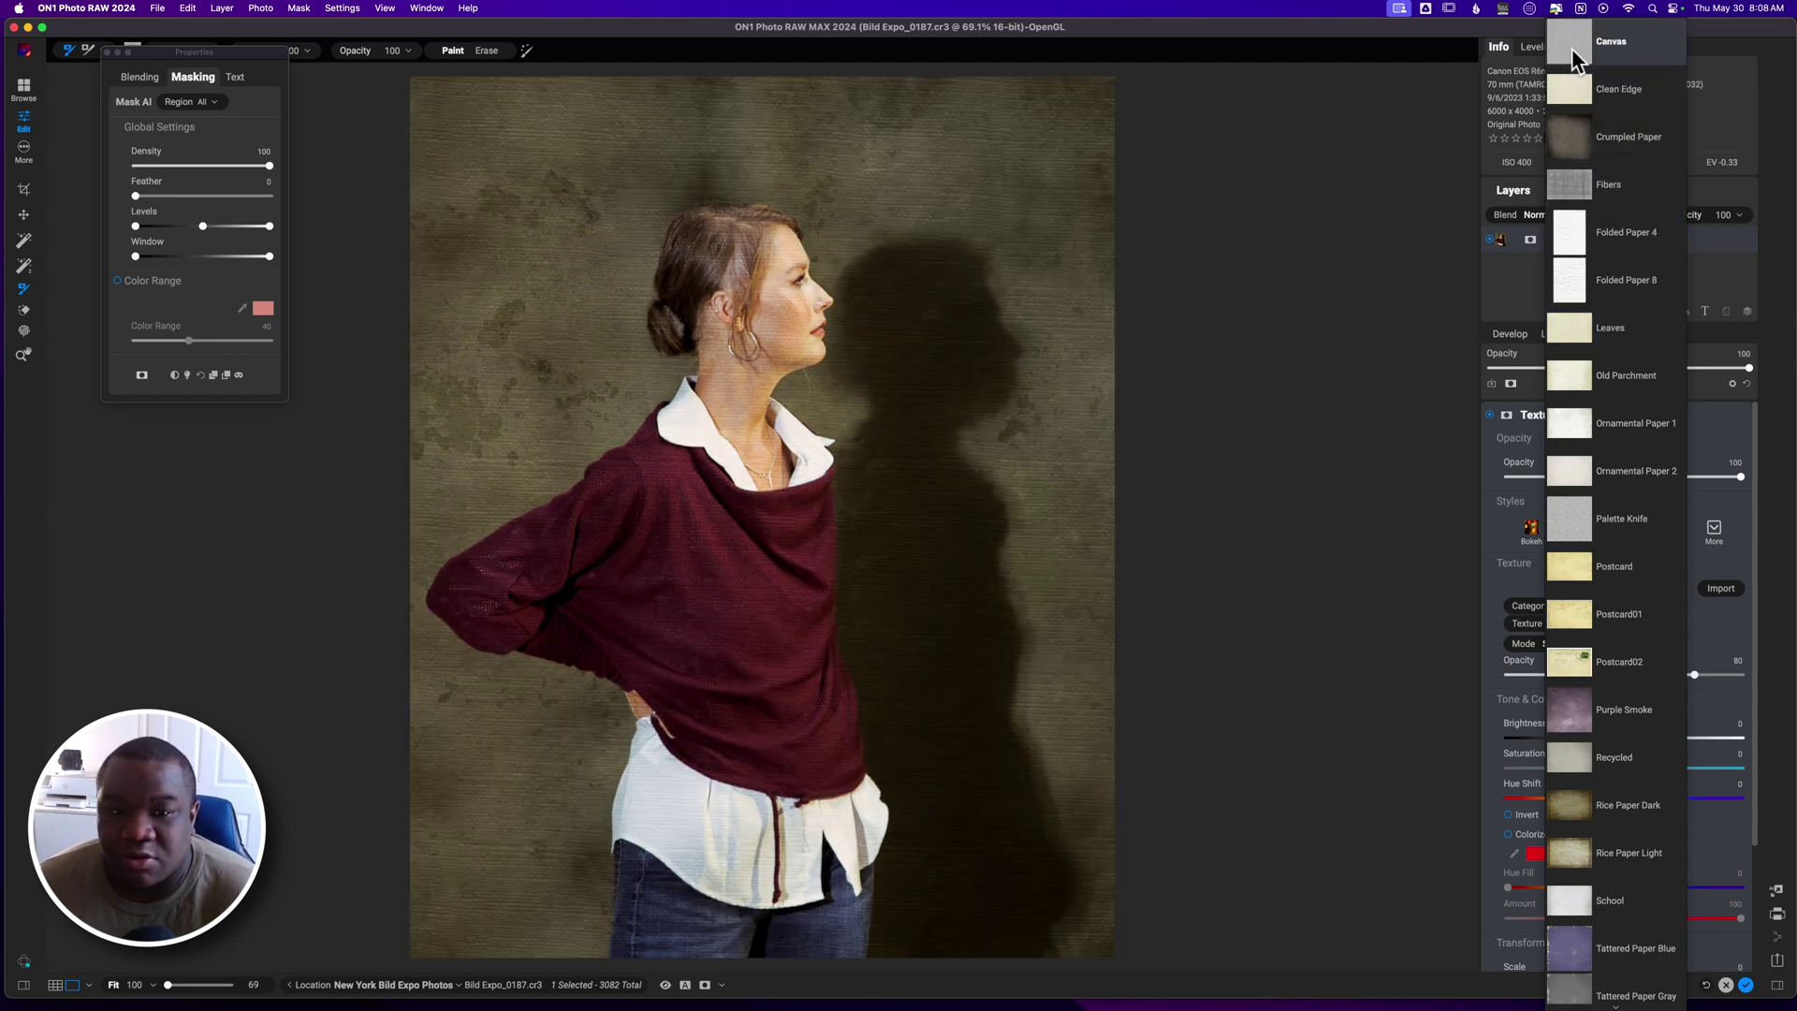
{"action": "left_click", "coordinate": [1571, 48]}
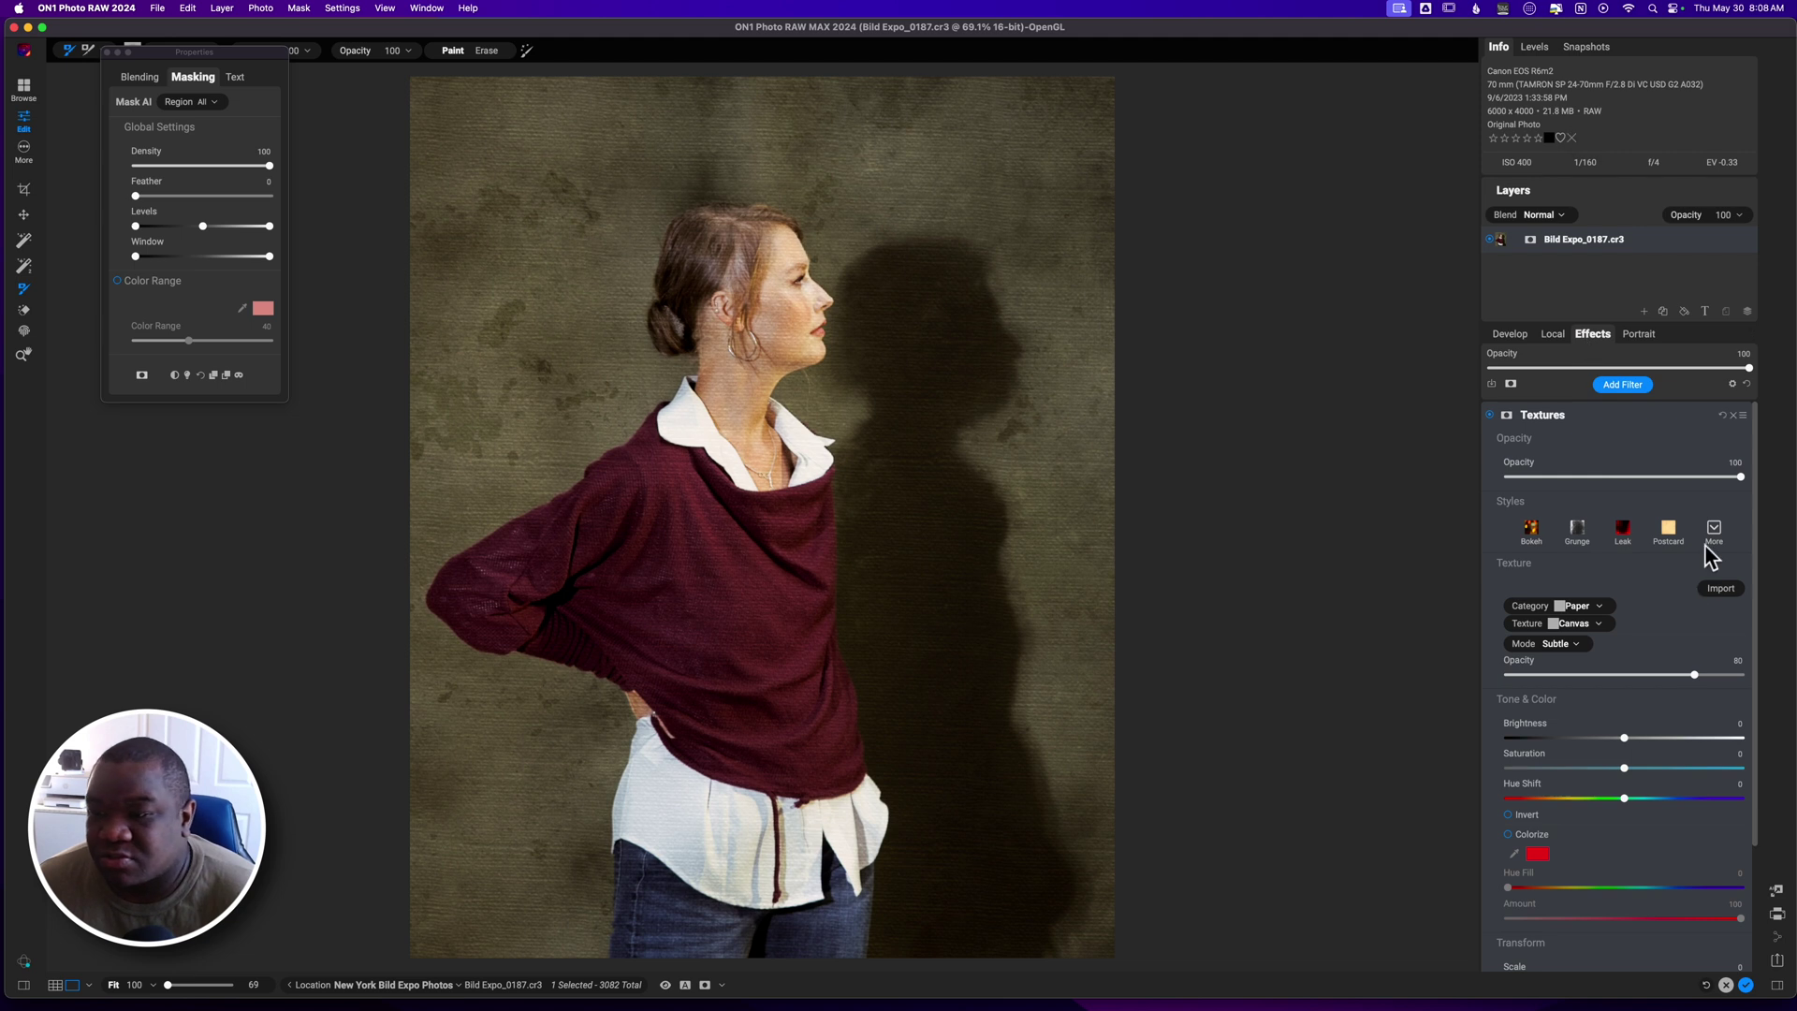
{"action": "left_click_drag", "start_coordinate": [1685, 672], "coordinate": [1589, 681]}
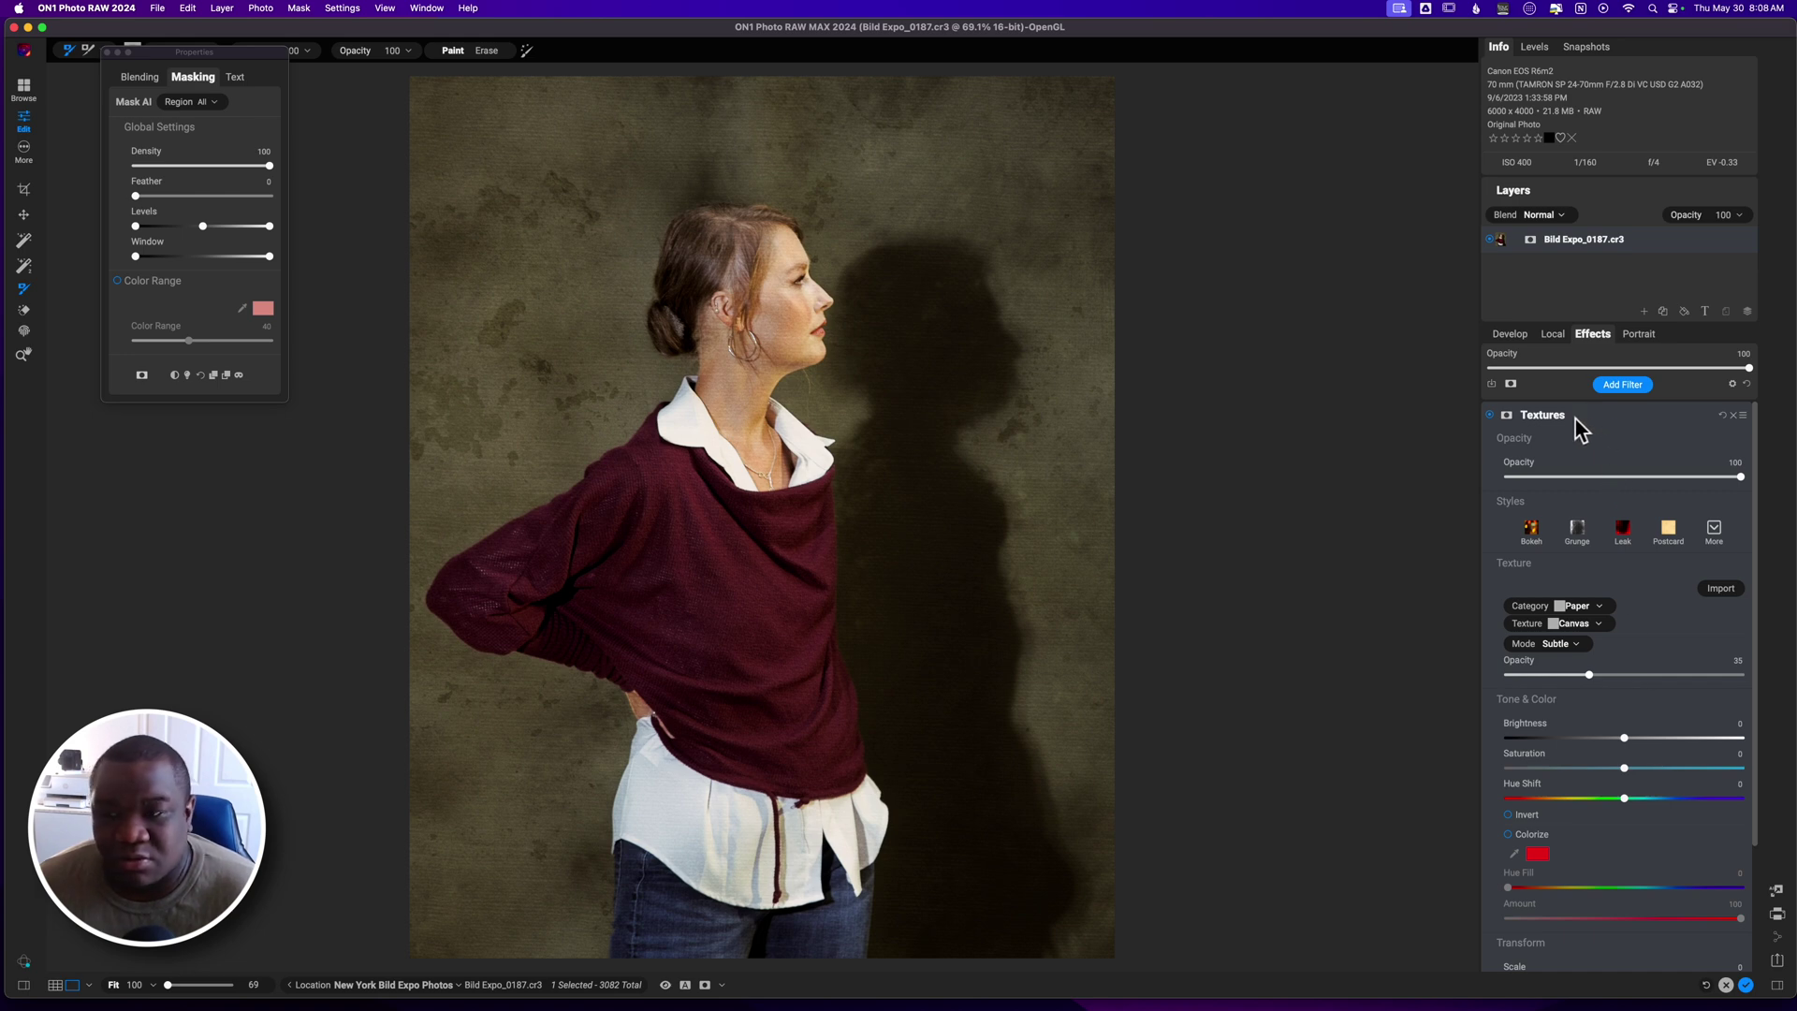
{"action": "left_click", "coordinate": [1614, 387]}
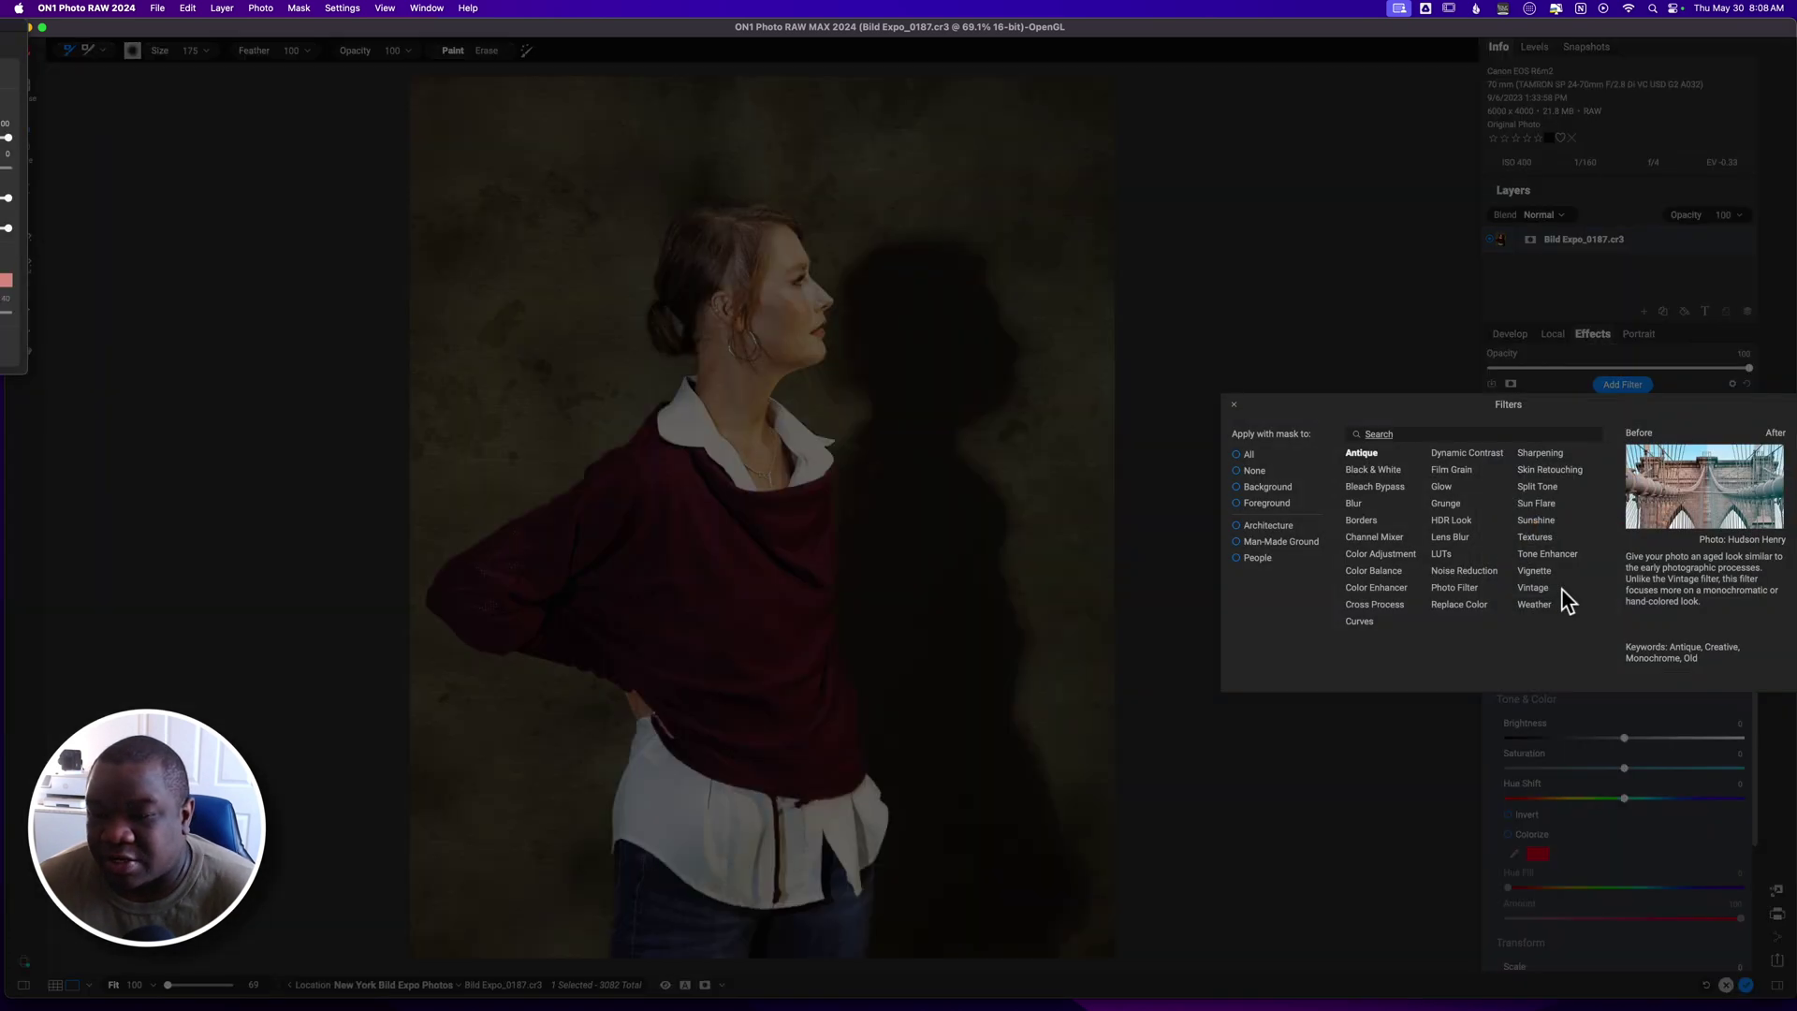
- Add a Gaussian Blur filter at Amount 30 and set its opacity to about 15
{"action": "left_click", "coordinate": [1365, 508]}
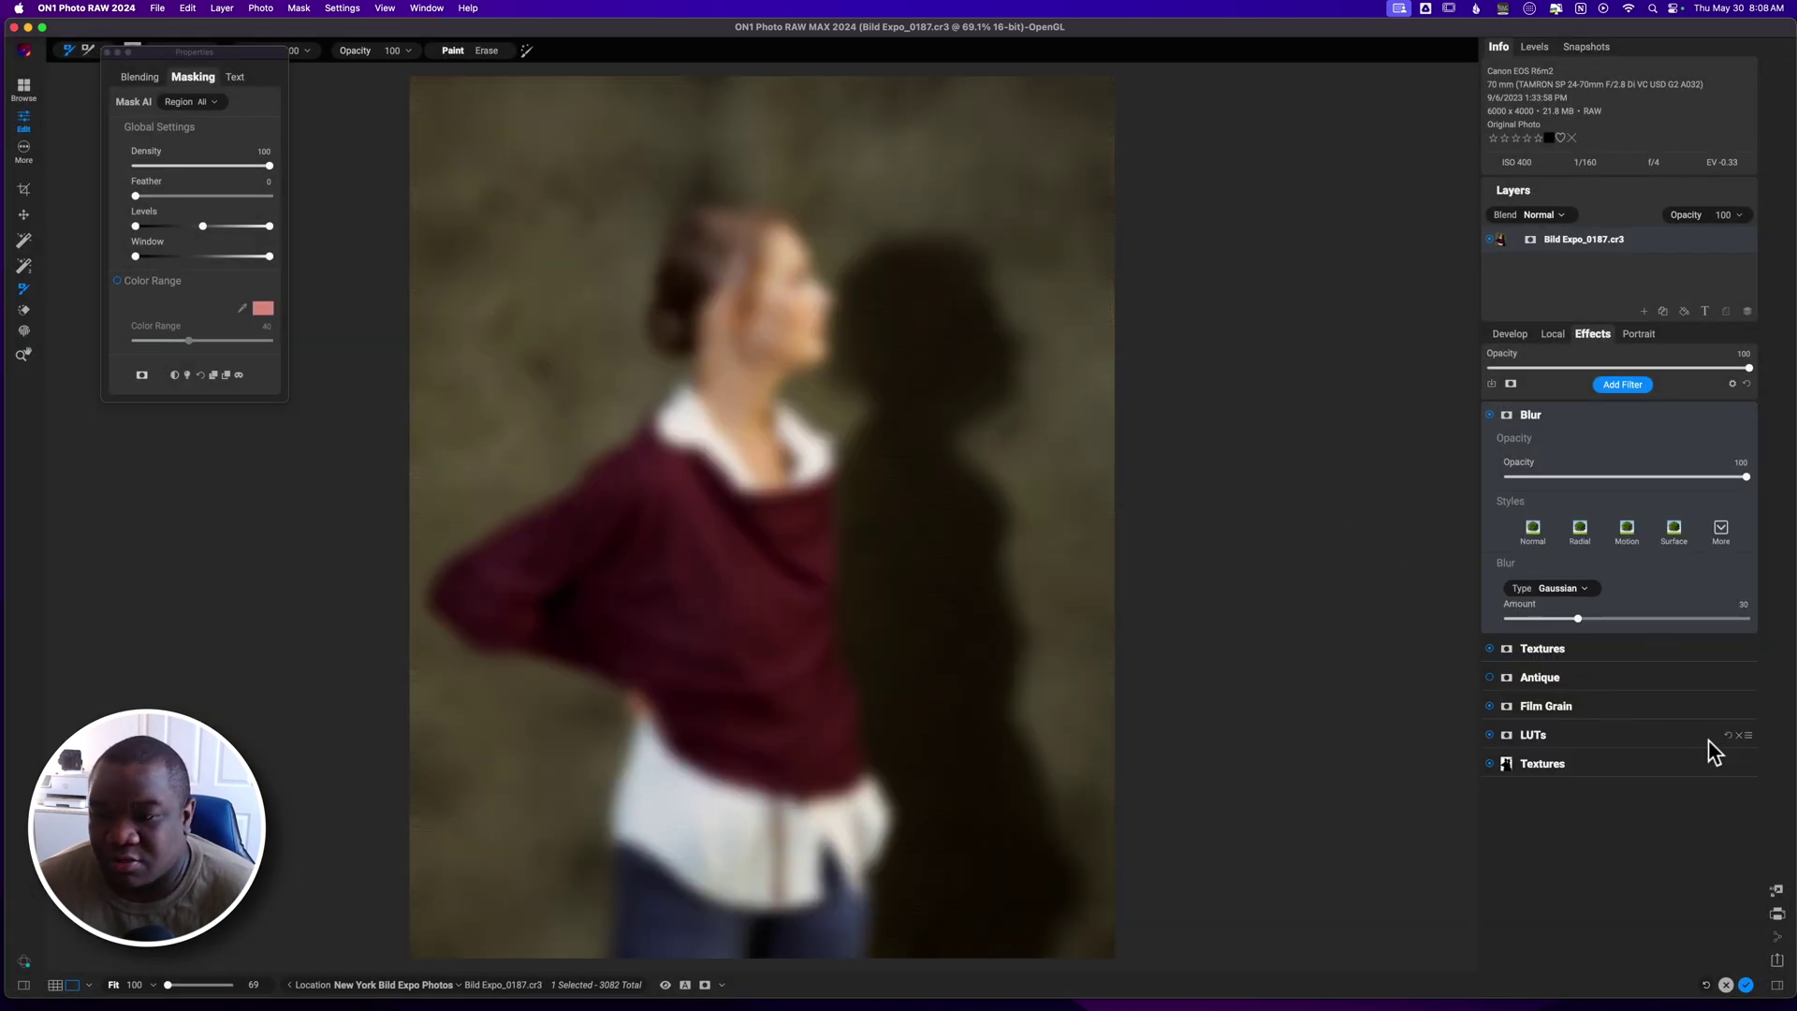
{"action": "left_click", "coordinate": [1522, 477]}
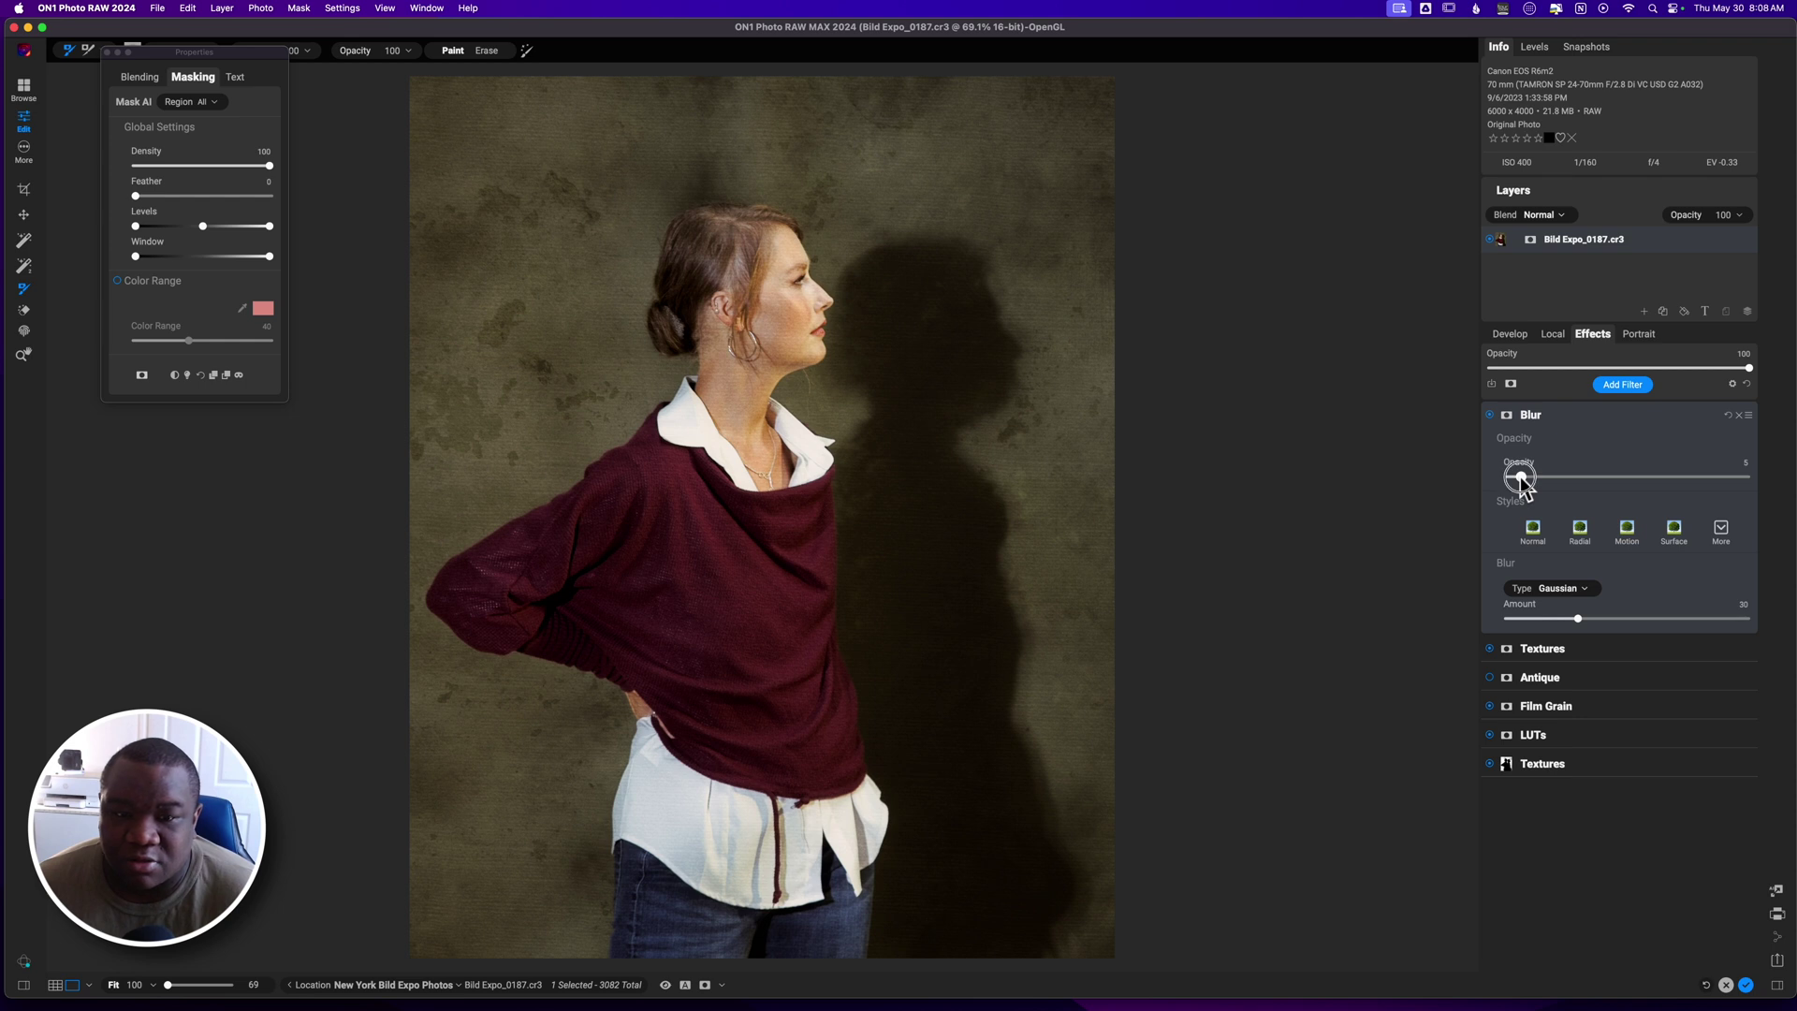
{"action": "left_click_drag", "start_coordinate": [1523, 480], "coordinate": [1528, 481]}
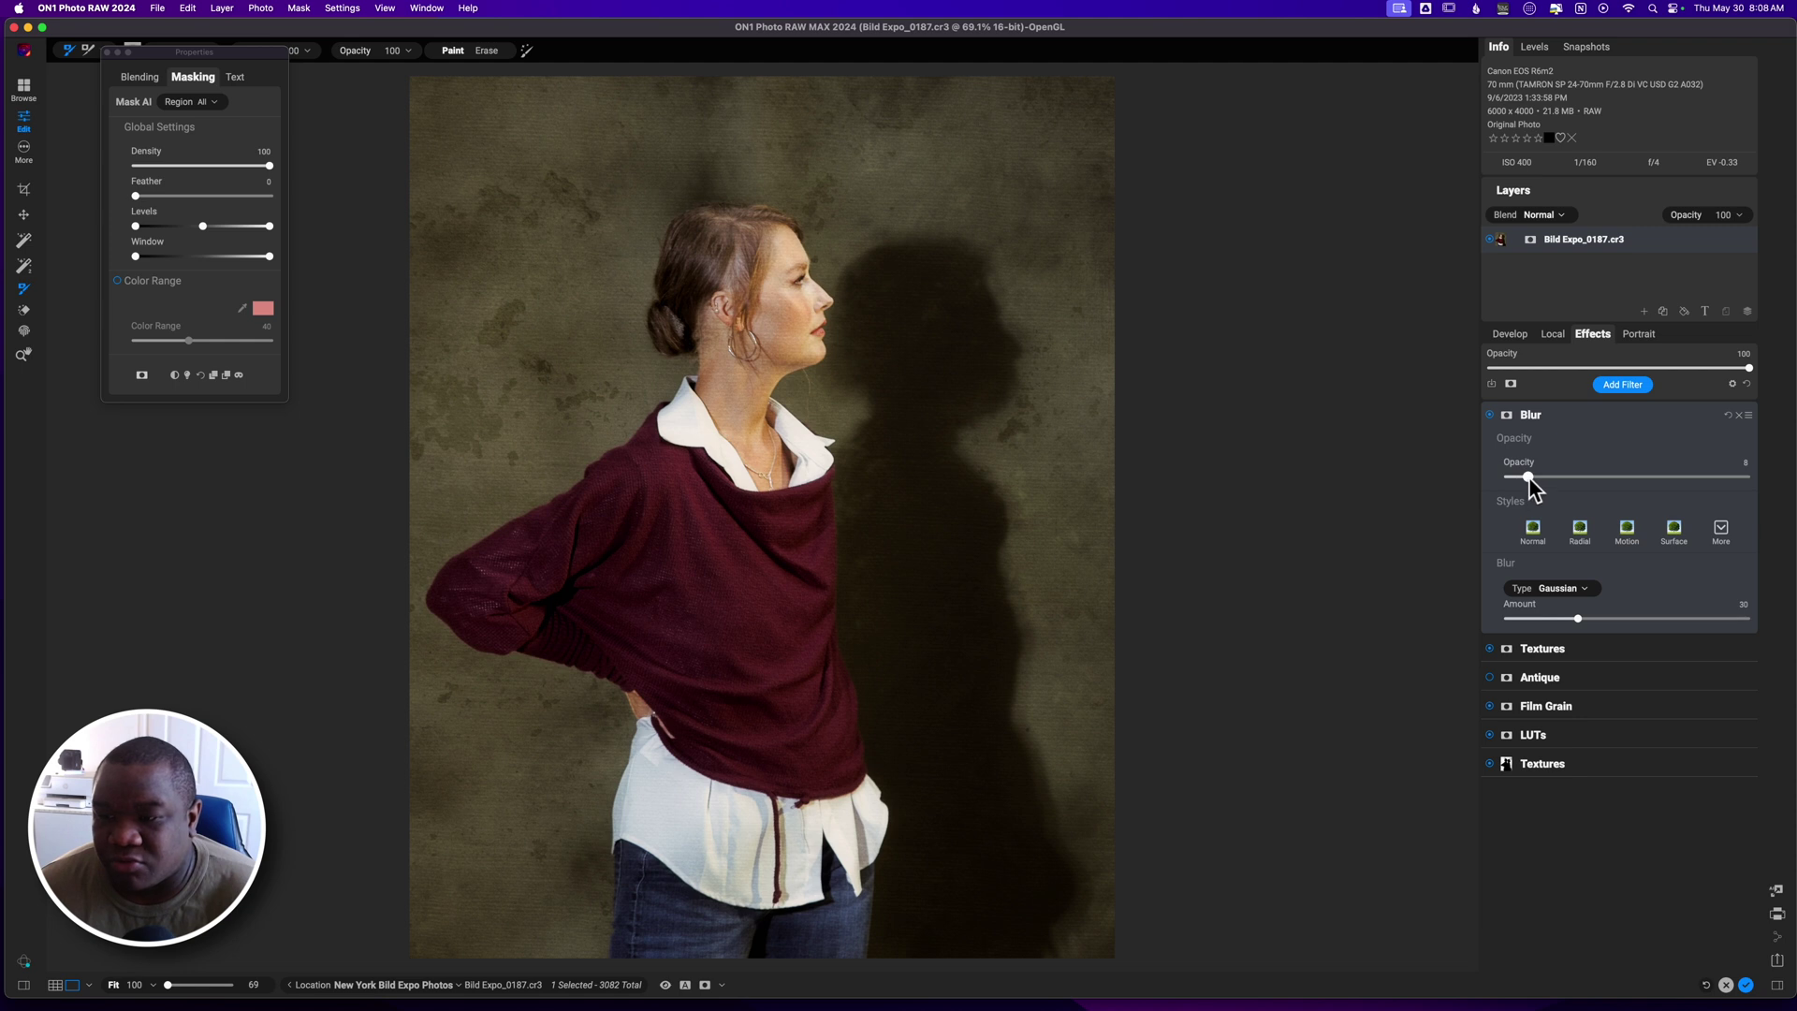
{"action": "left_click_drag", "start_coordinate": [1529, 478], "coordinate": [1535, 479]}
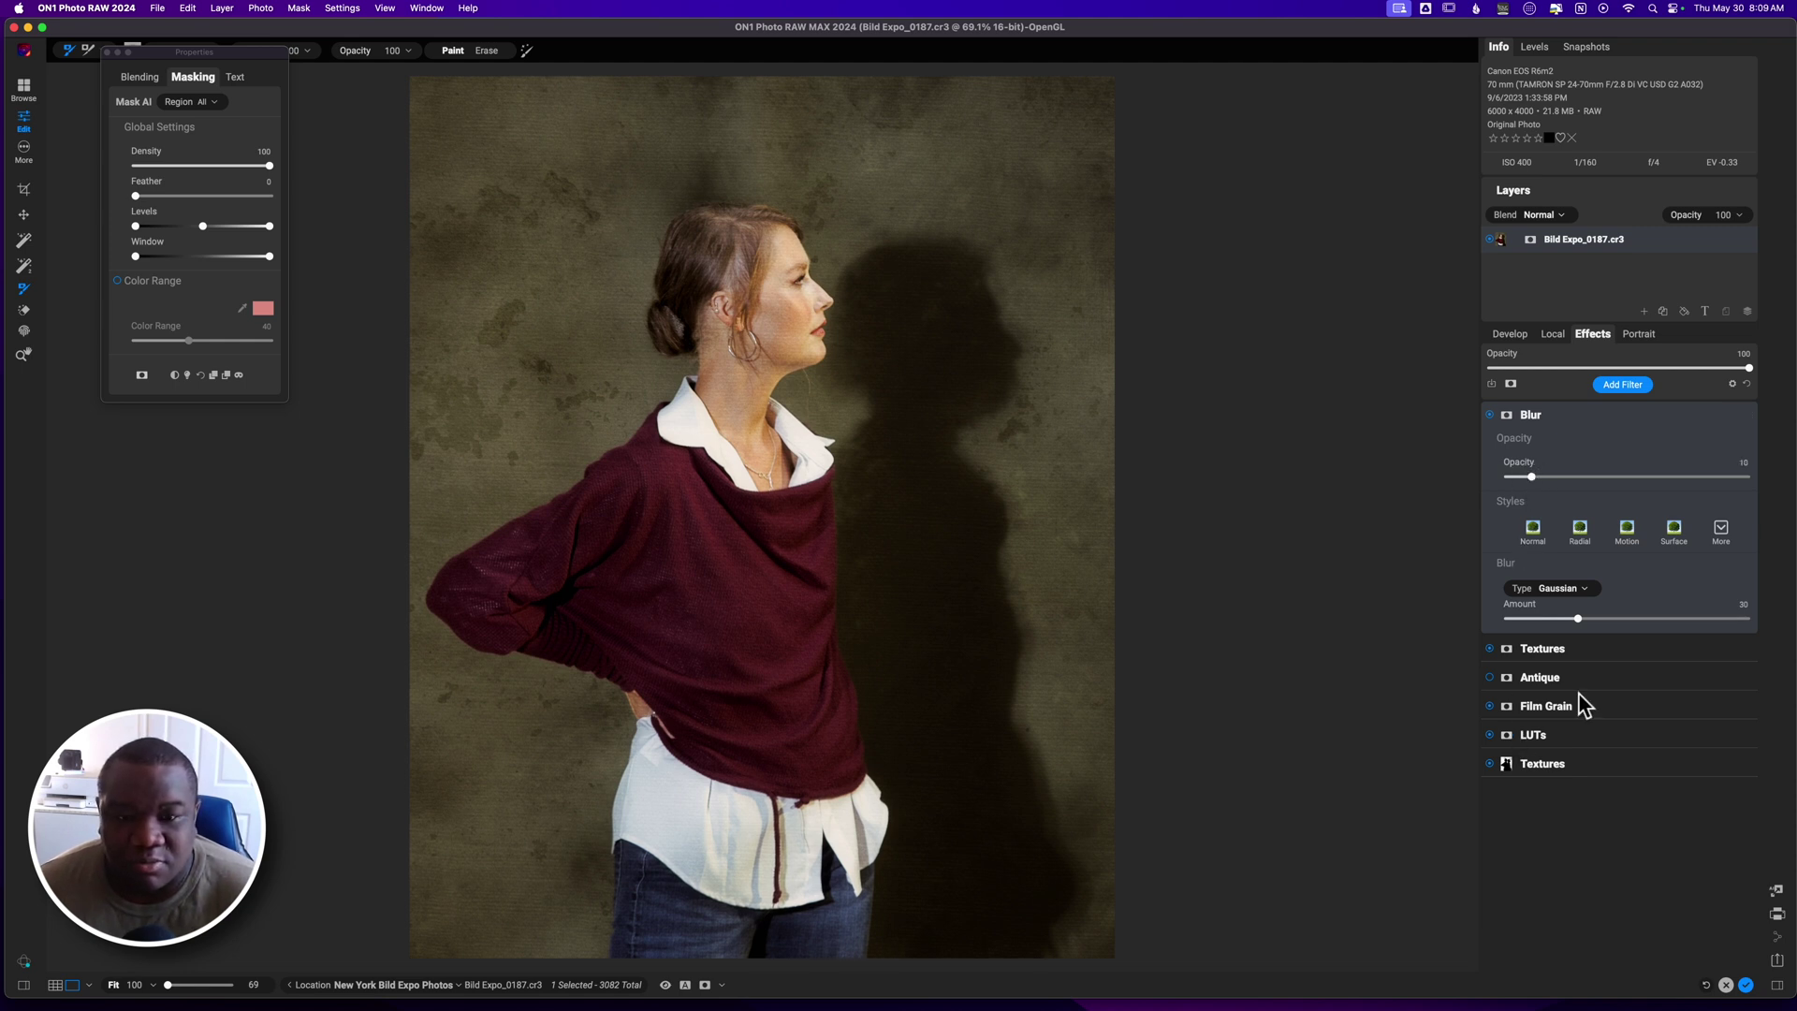
{"action": "left_click_drag", "start_coordinate": [1532, 478], "coordinate": [1543, 479]}
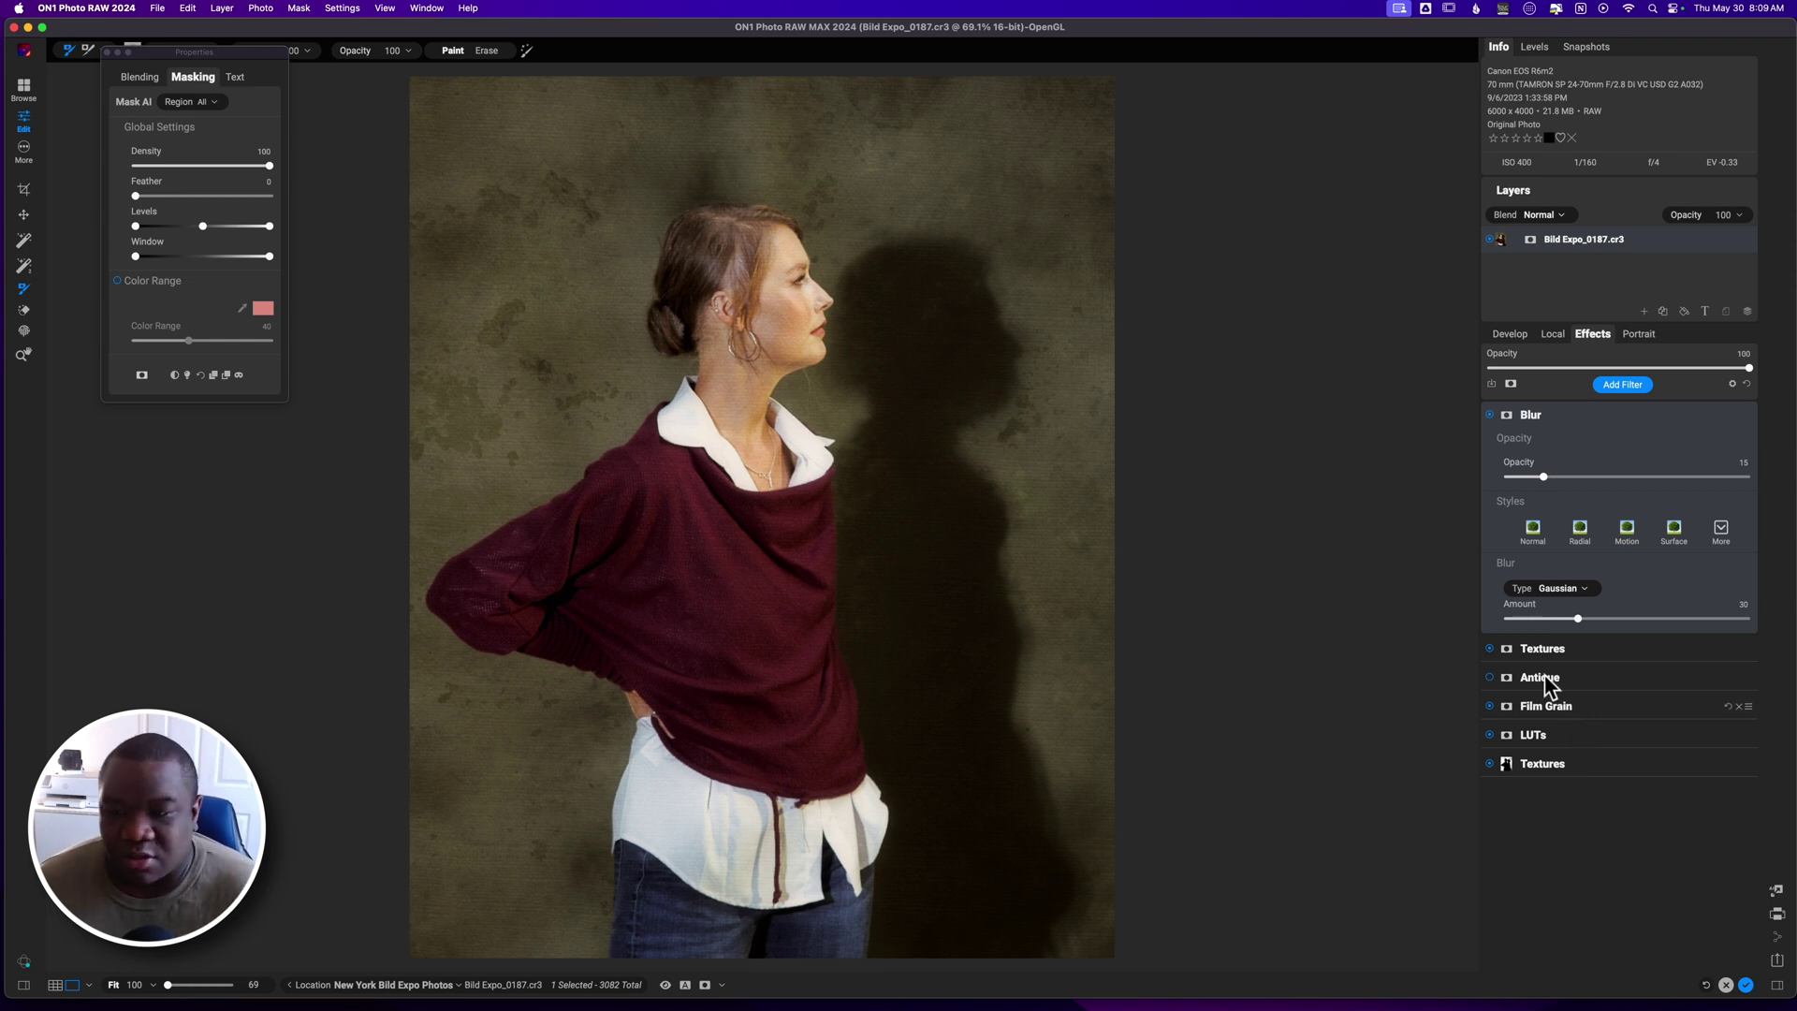
{"action": "left_click", "coordinate": [1489, 414]}
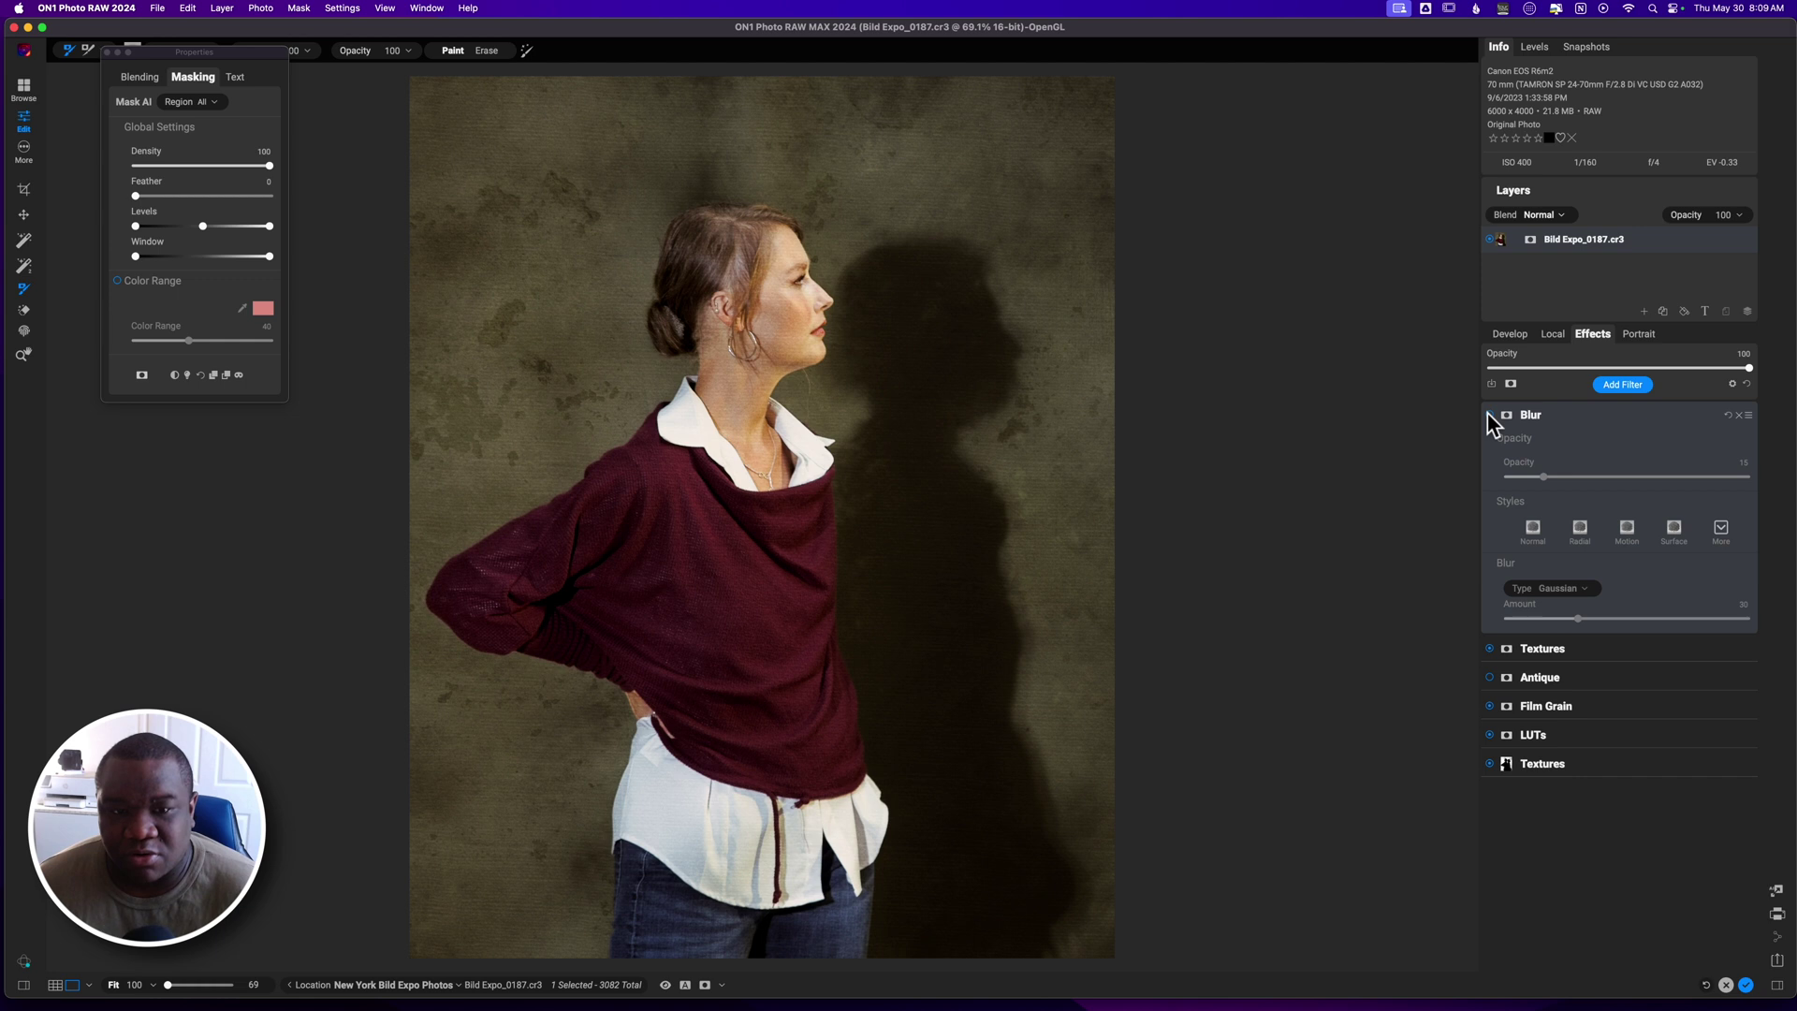
{"action": "left_click", "coordinate": [1488, 415]}
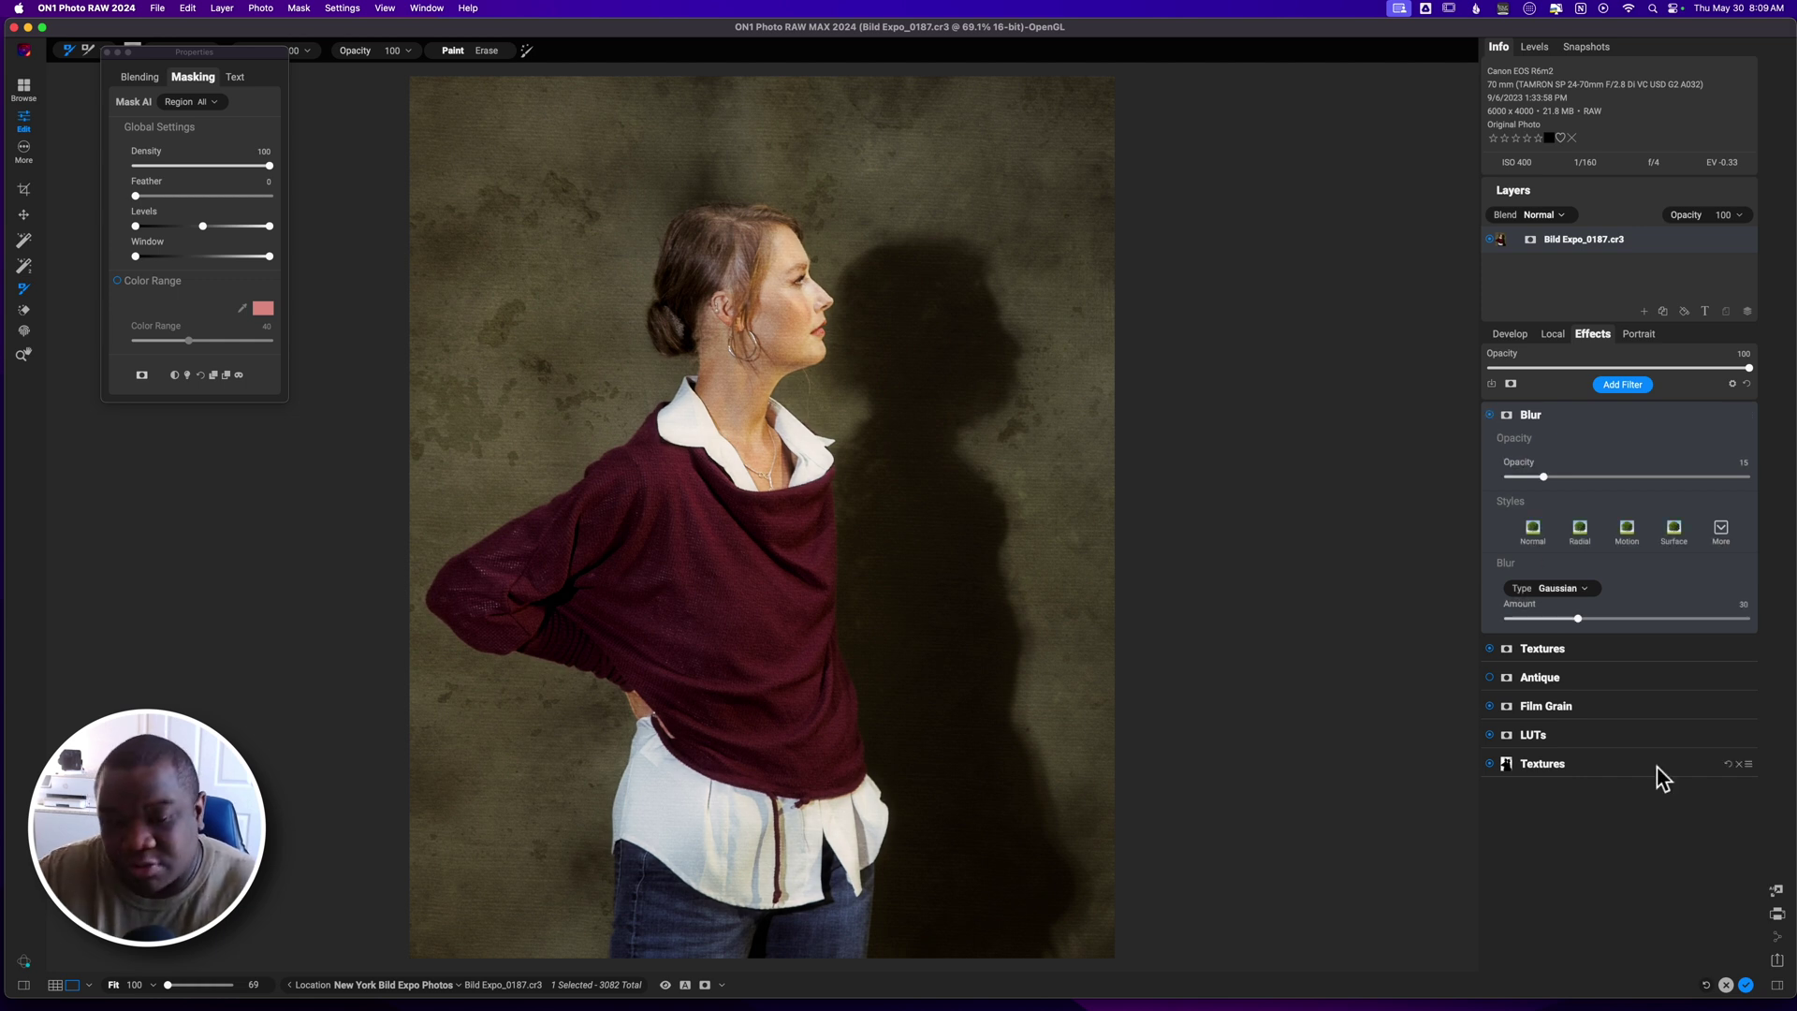
{"action": "key", "text": "backslash"}
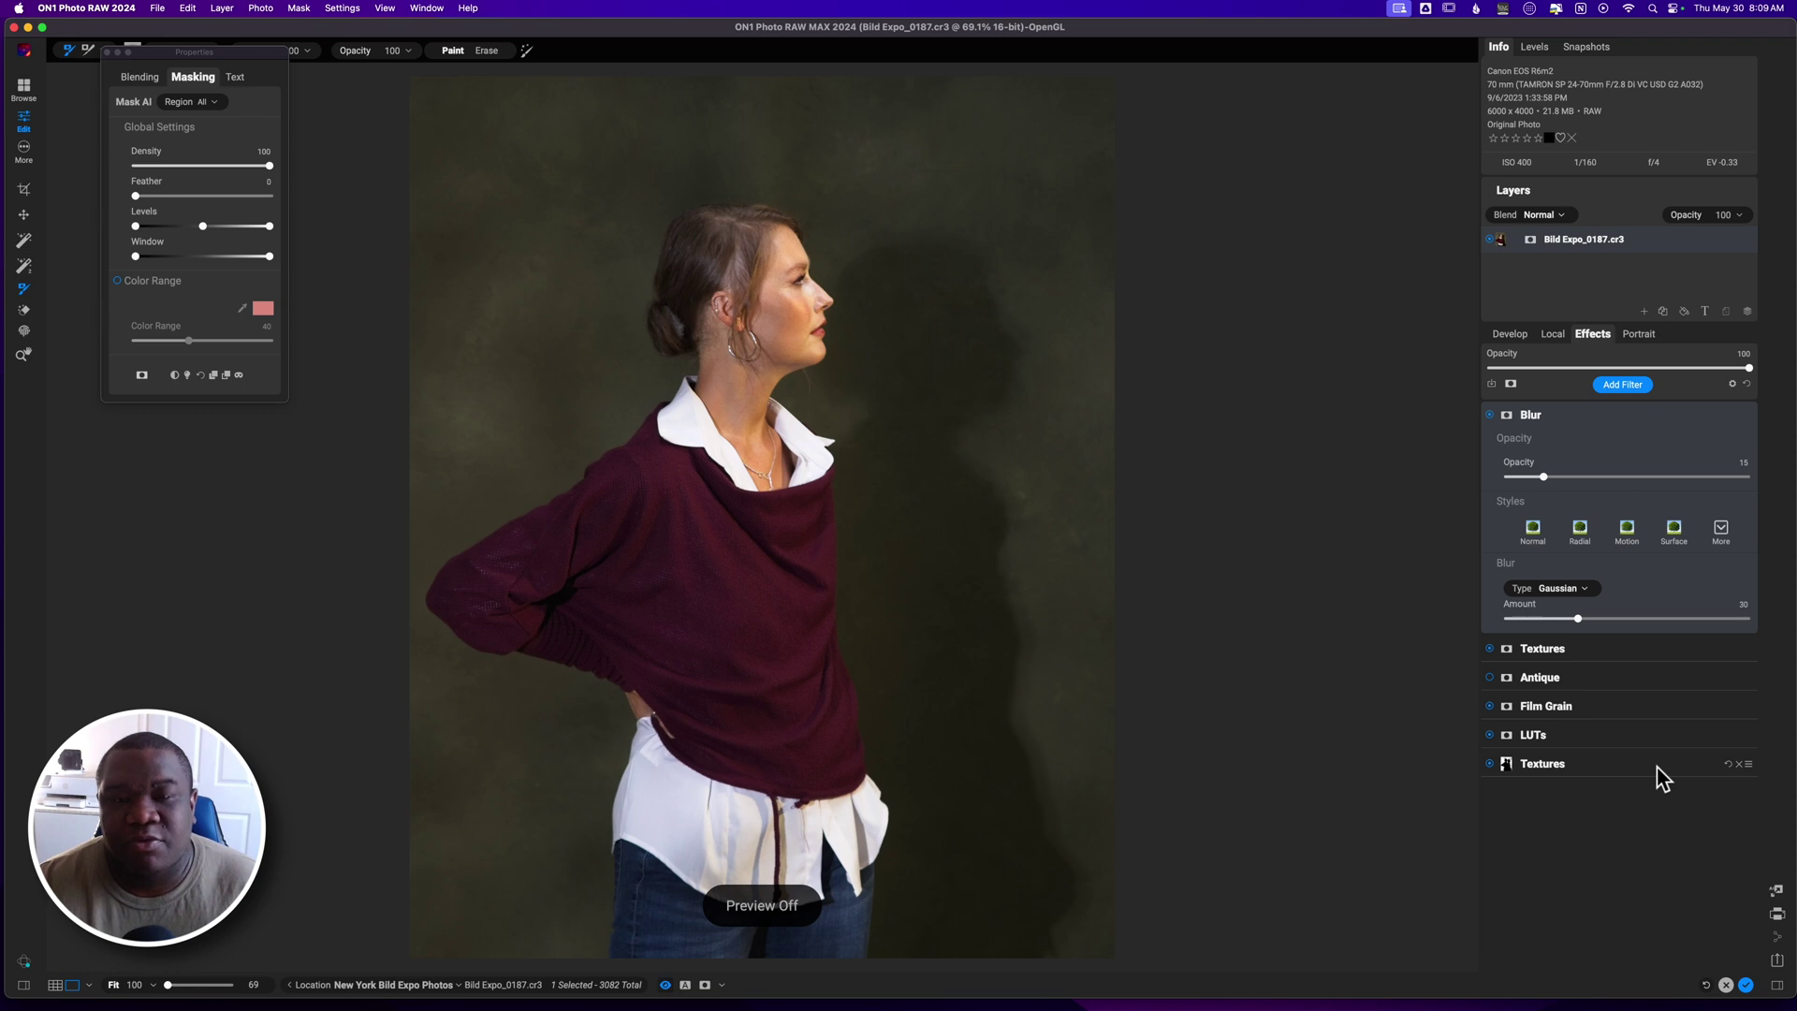
{"action": "key", "text": "backslash"}
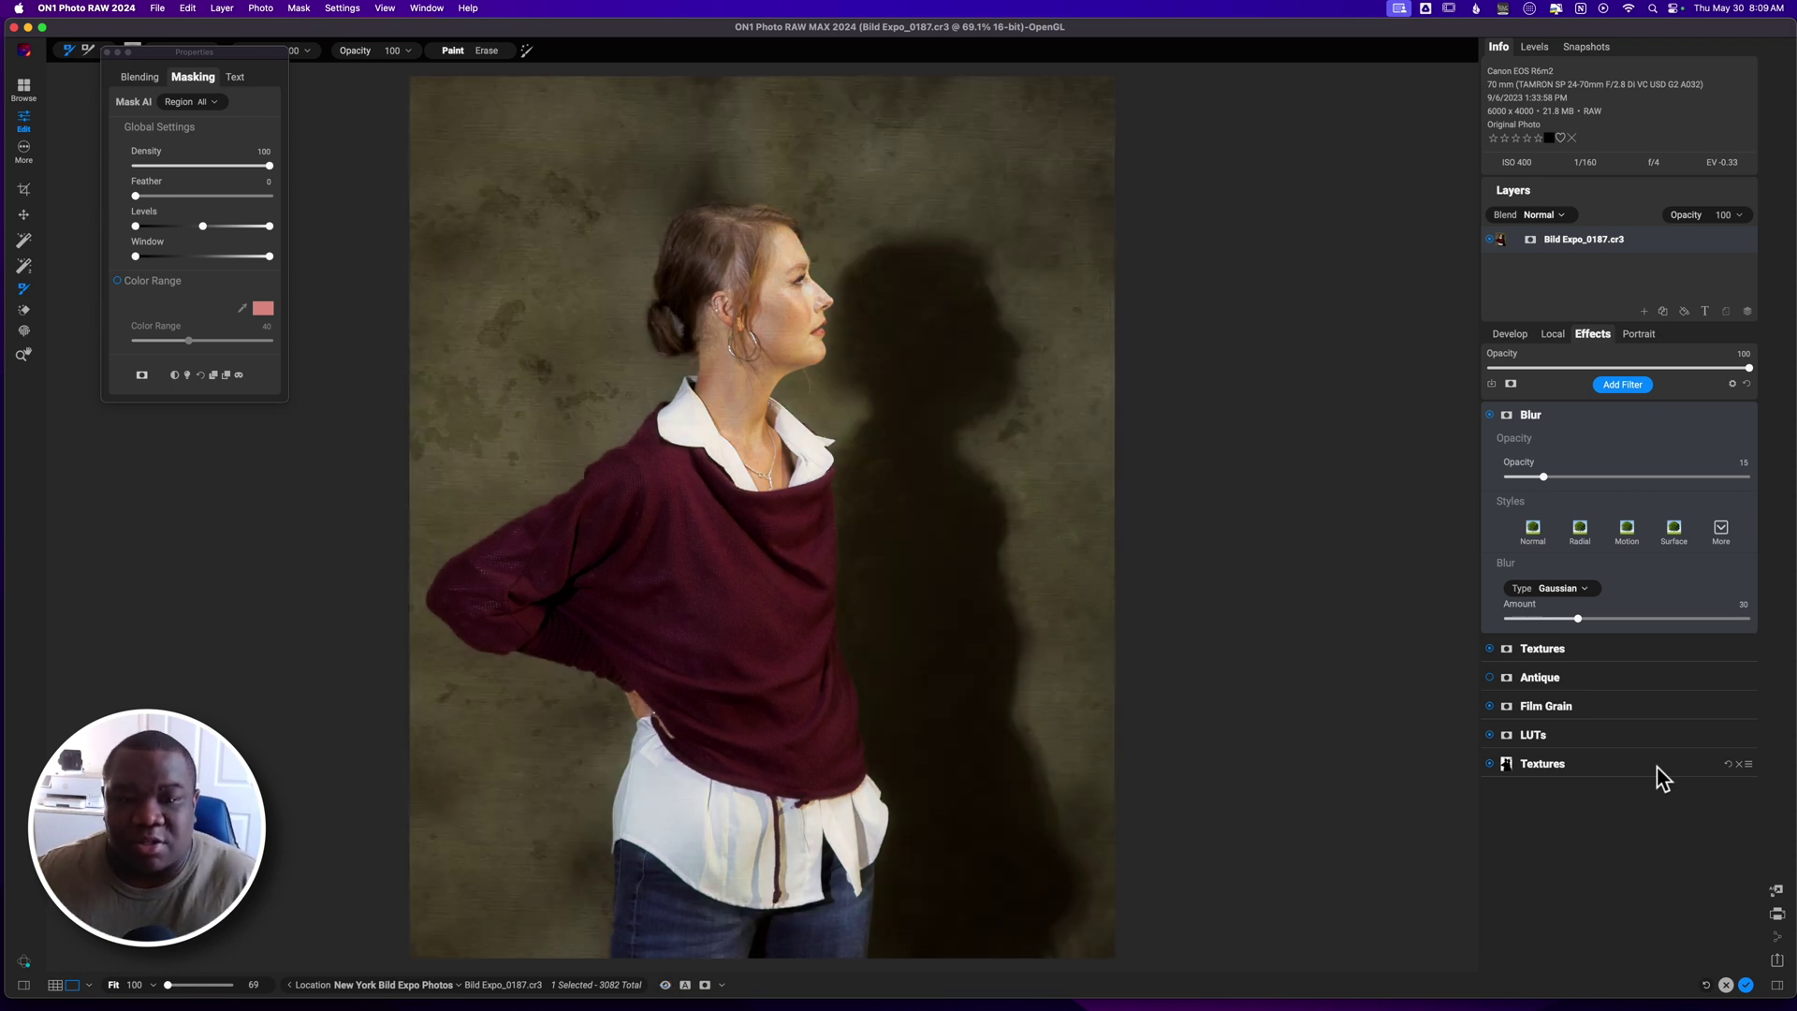